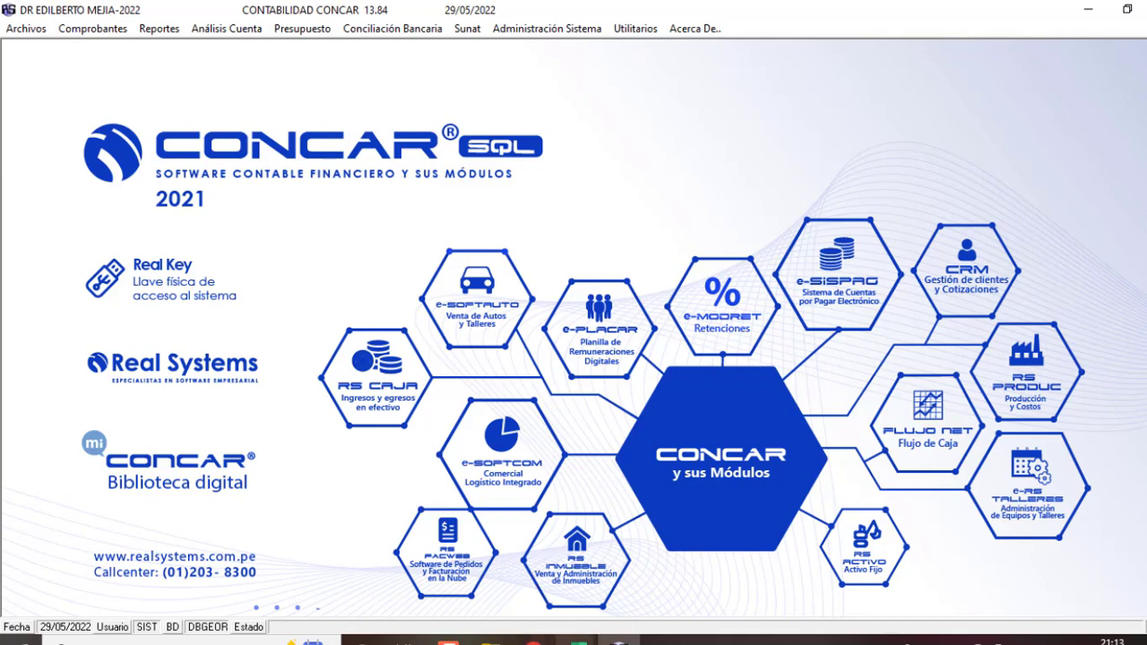
Bring the Formato Concar.xlsx template forward and select its whole sheet.
mouse_move(578, 640)
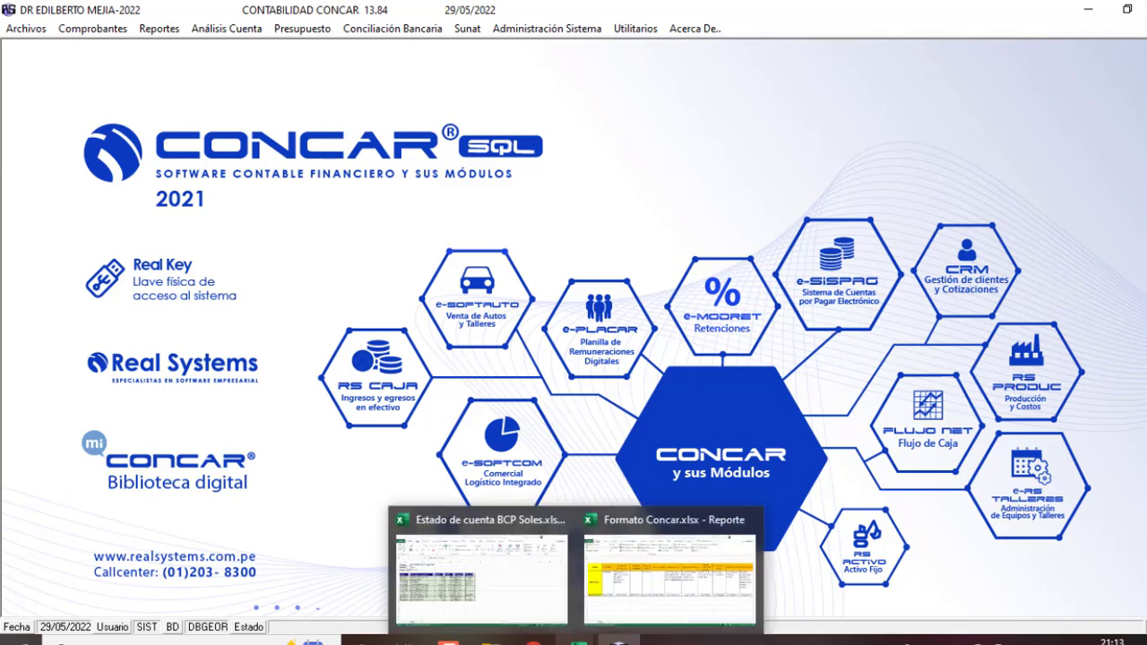
left_click(621, 578)
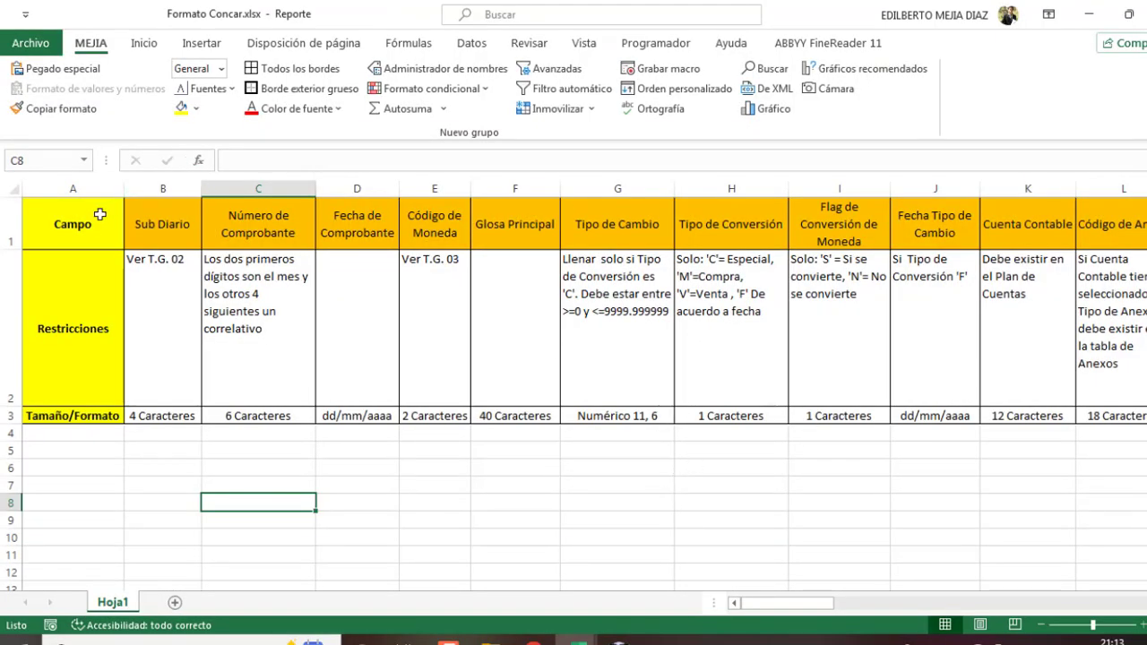
left_click(13, 192)
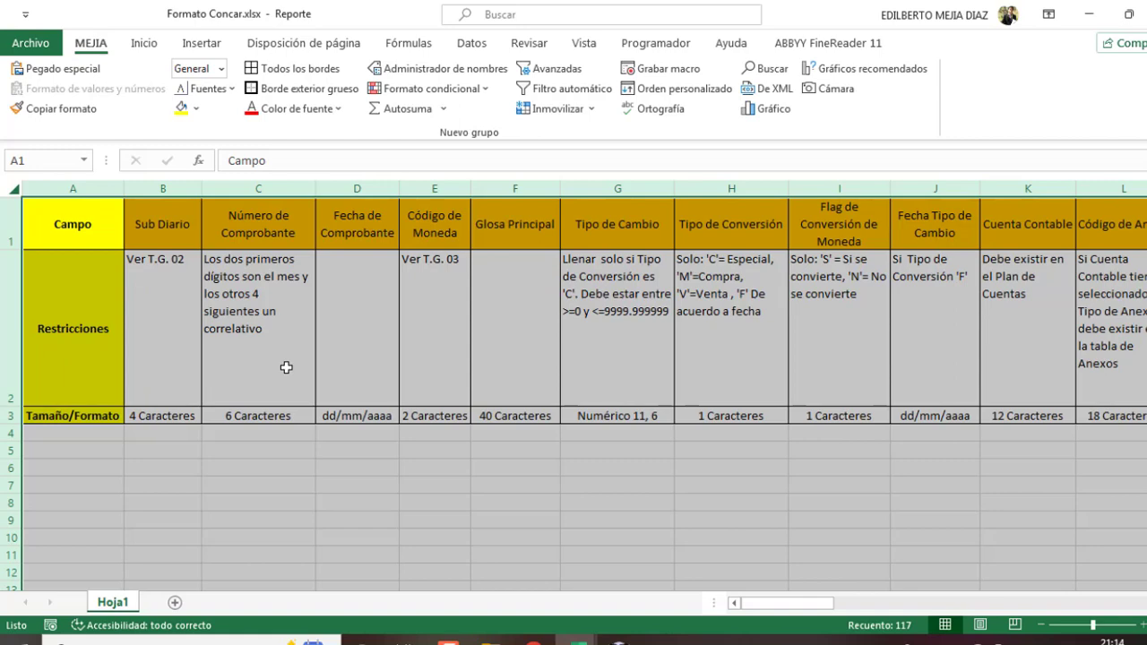
Compare the BCP statement's Monto column with the template's Campo column, then switch to CONCAR.
mouse_move(578, 640)
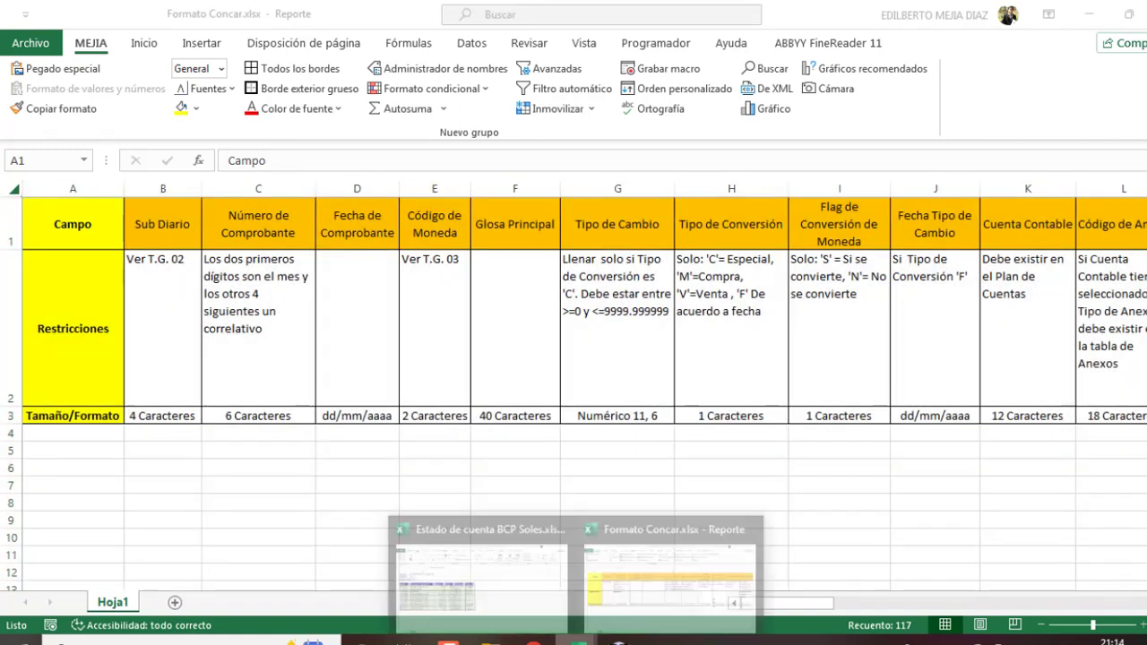
left_click(475, 569)
left_click(221, 523)
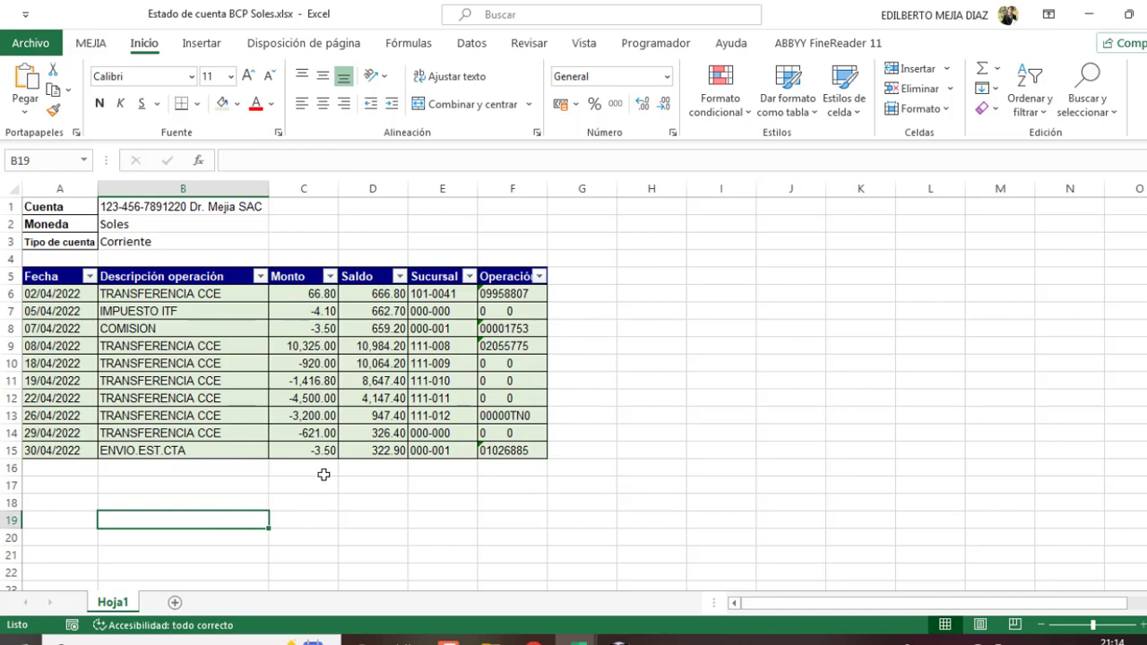
left_click(304, 283)
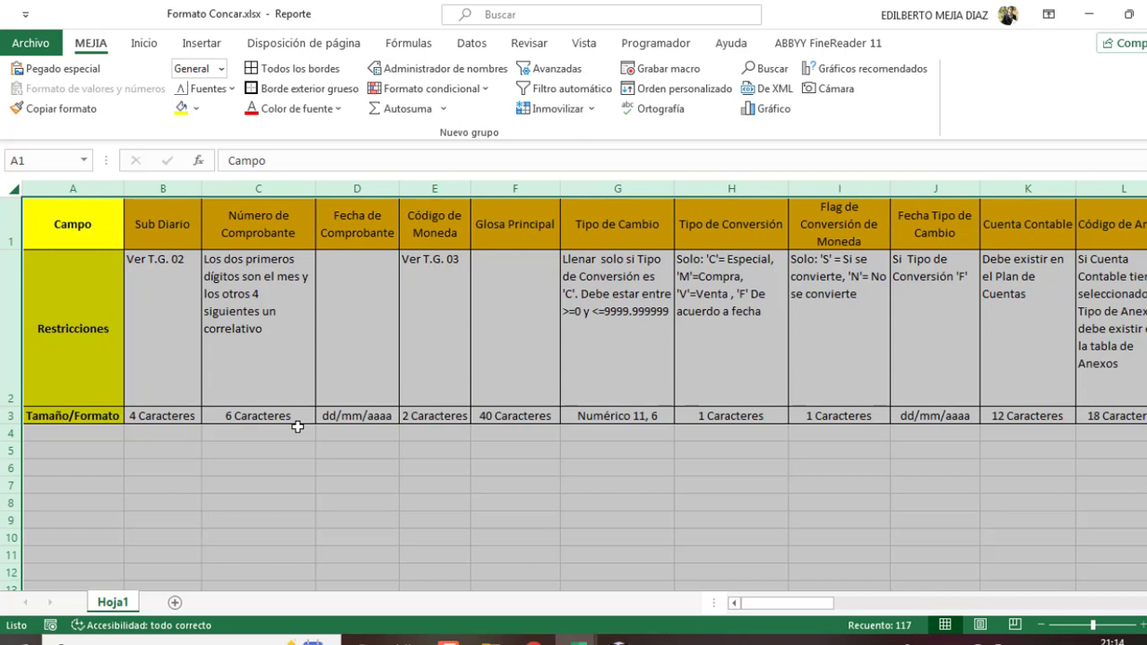
left_click(80, 480)
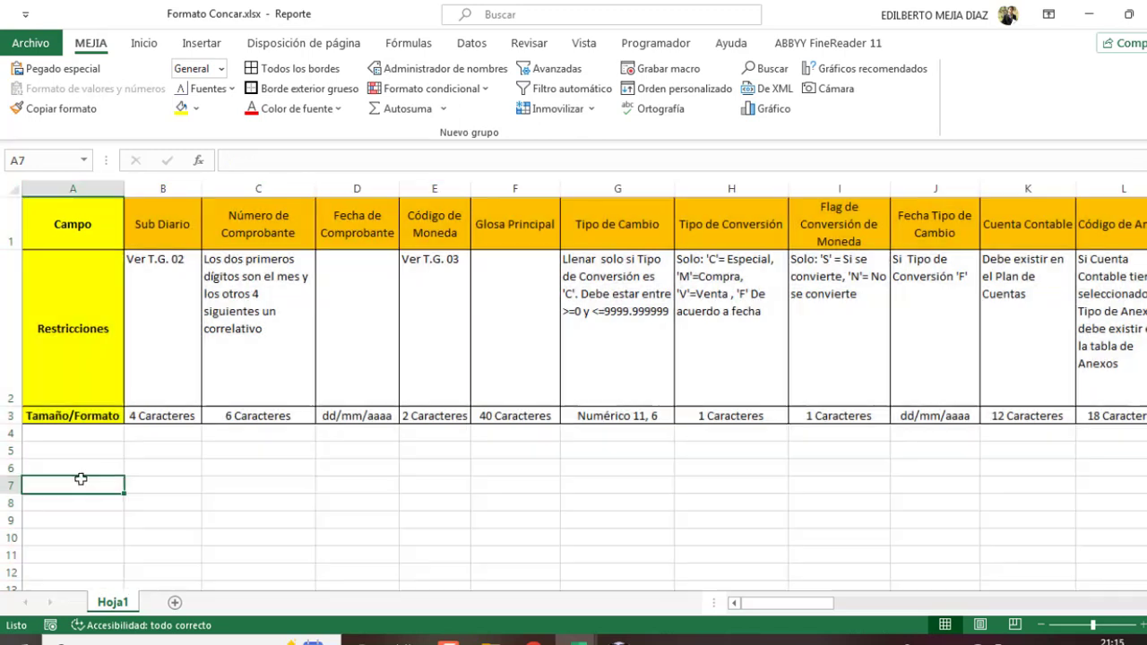
left_click(76, 189)
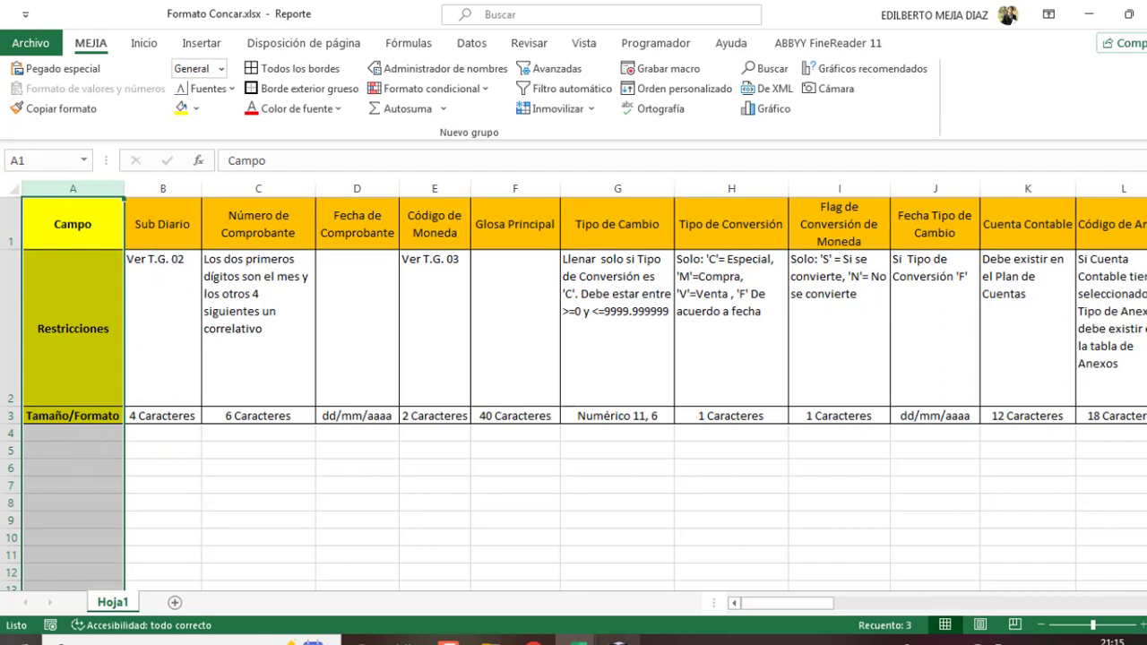
left_click(618, 641)
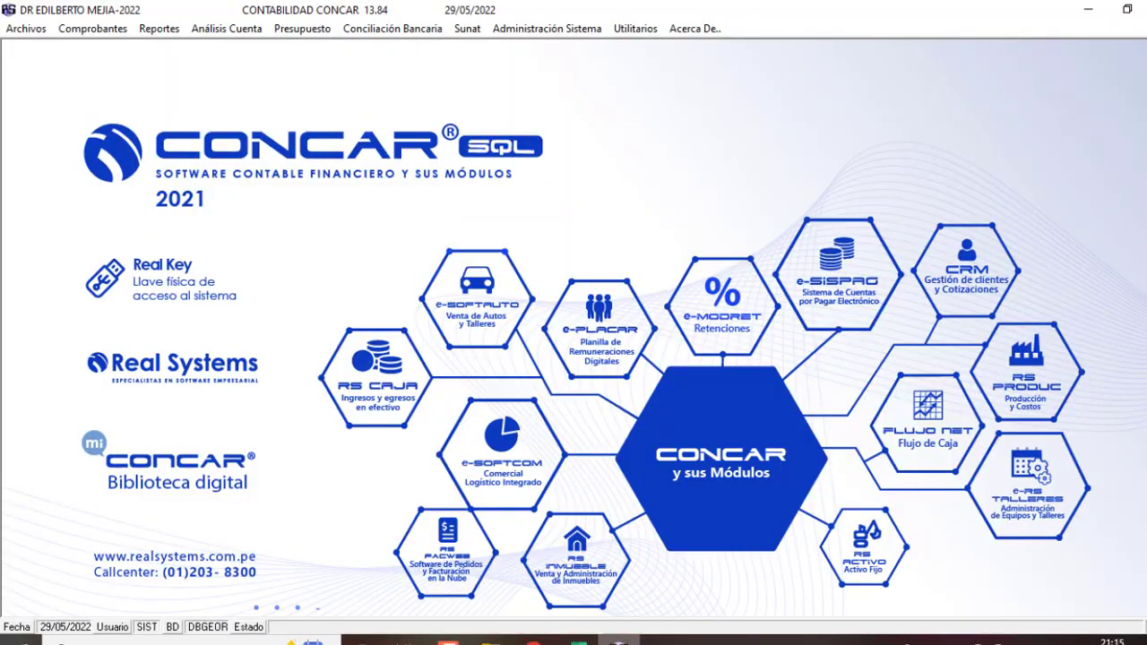
Open Comprobante Estandar con Conversión without automatic numbering and browse its Subdiario list.
left_click(93, 31)
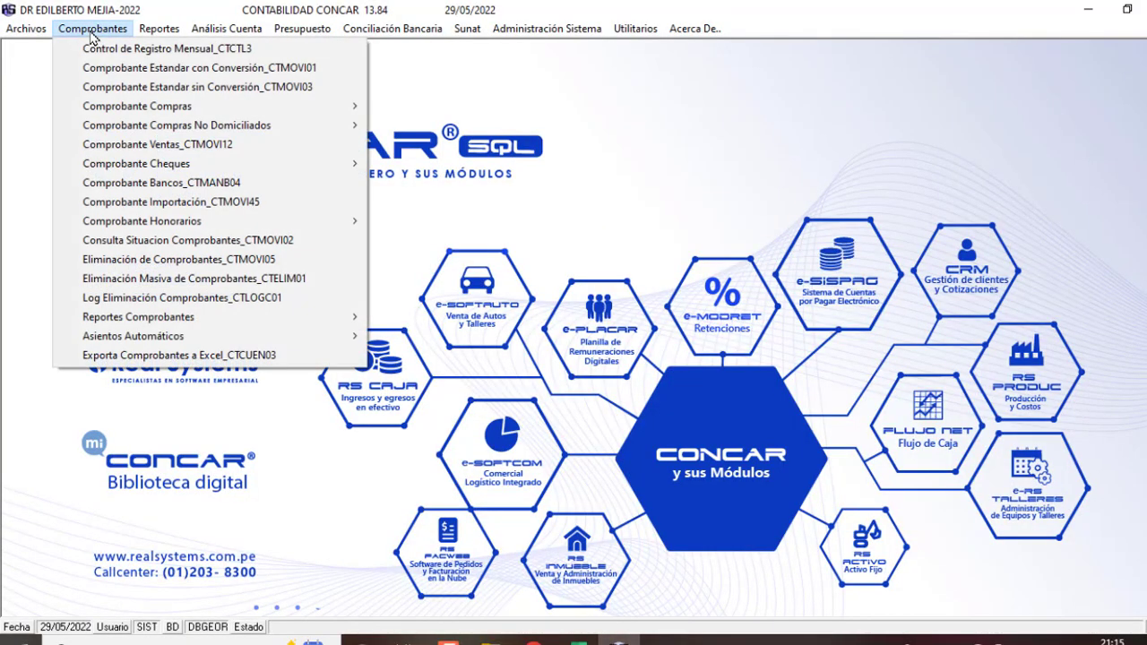
left_click(170, 68)
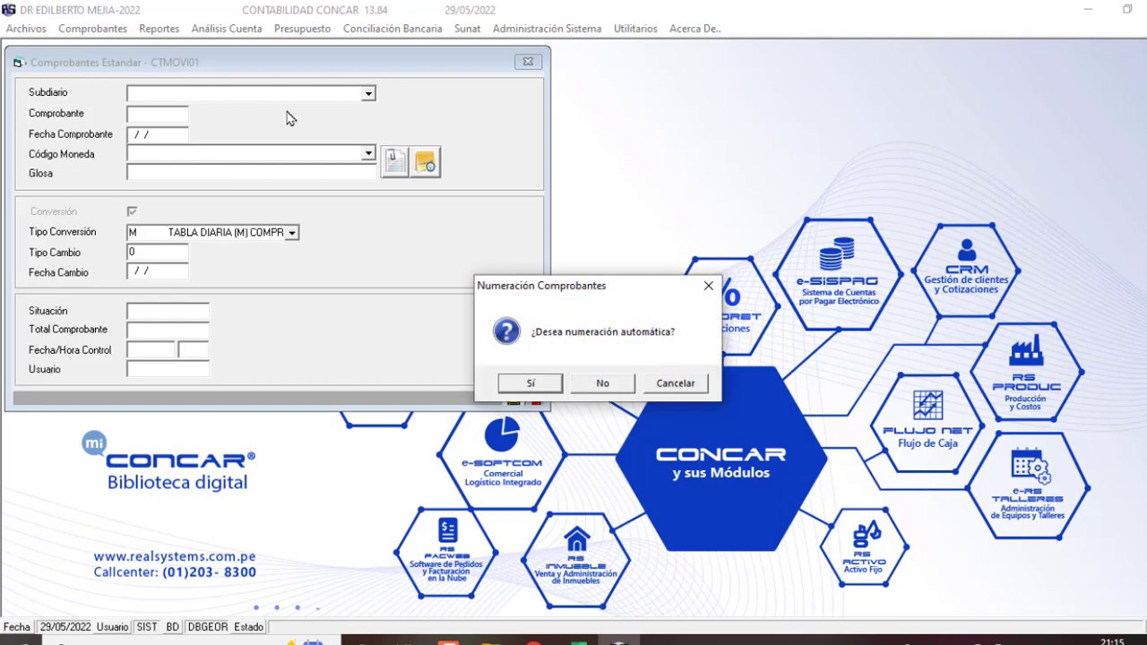
left_click(591, 380)
left_click(369, 95)
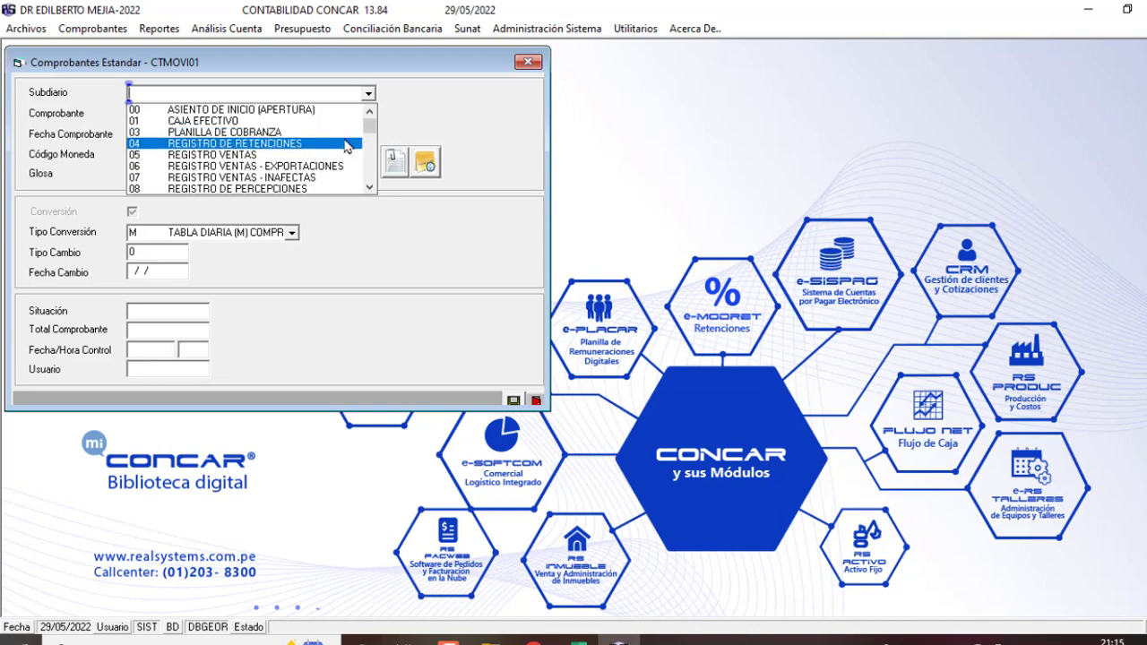
left_click_drag(371, 133, 373, 154)
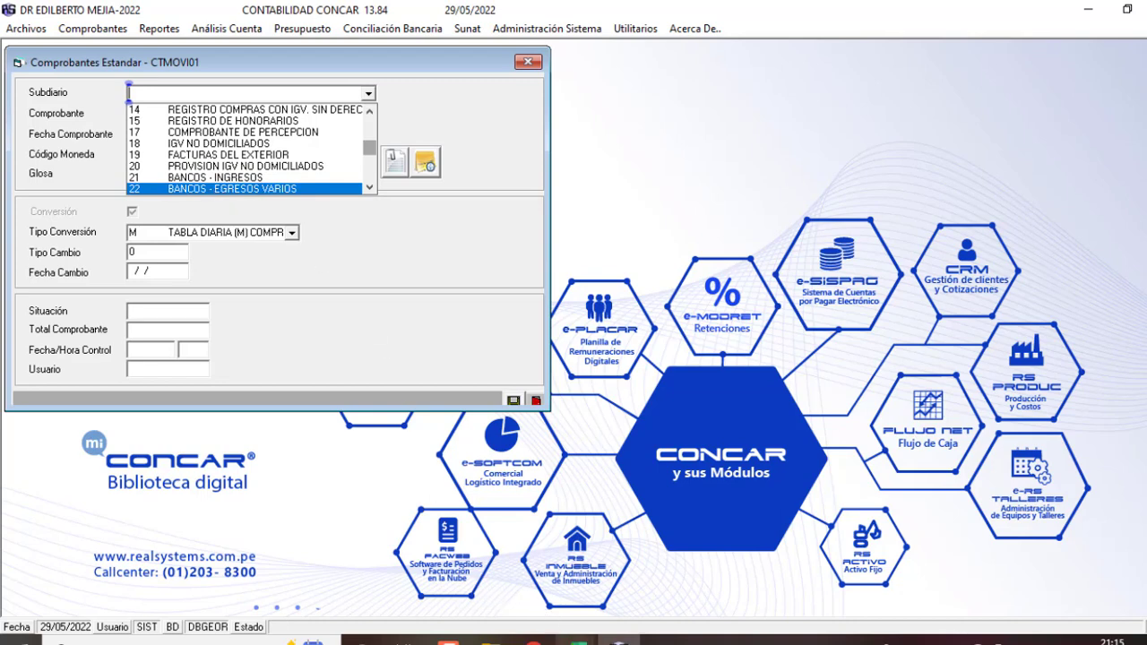
Review the statement's first Monto amounts alongside the Formato Concar template in Excel.
left_click(578, 640)
left_click(505, 608)
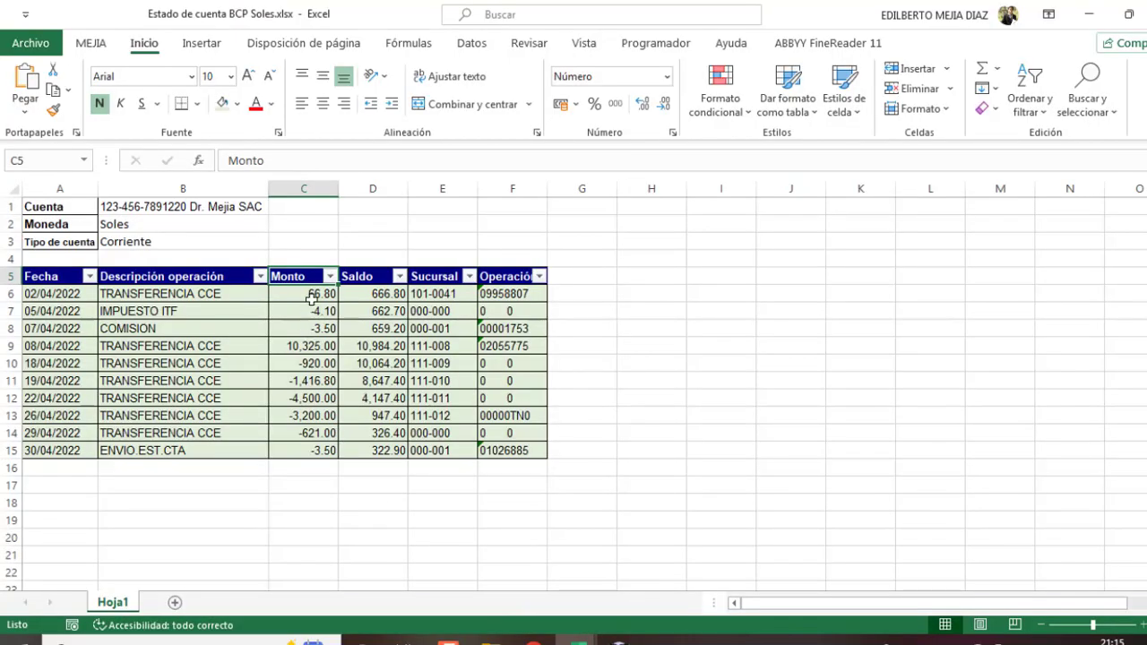
left_click_drag(312, 295, 315, 401)
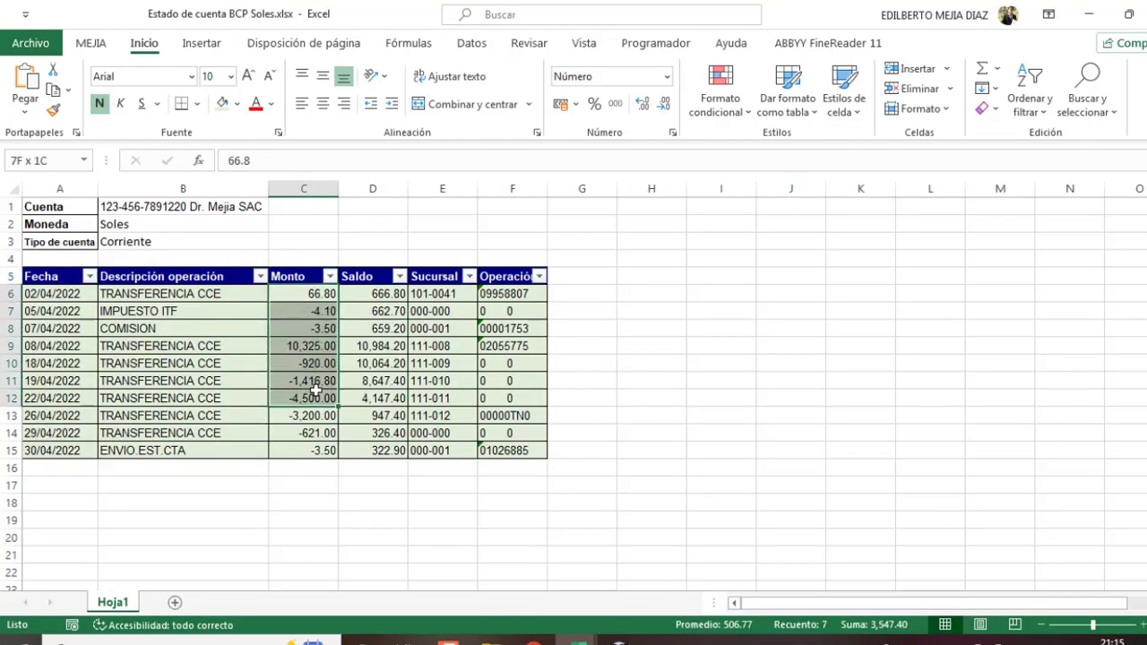
left_click(577, 640)
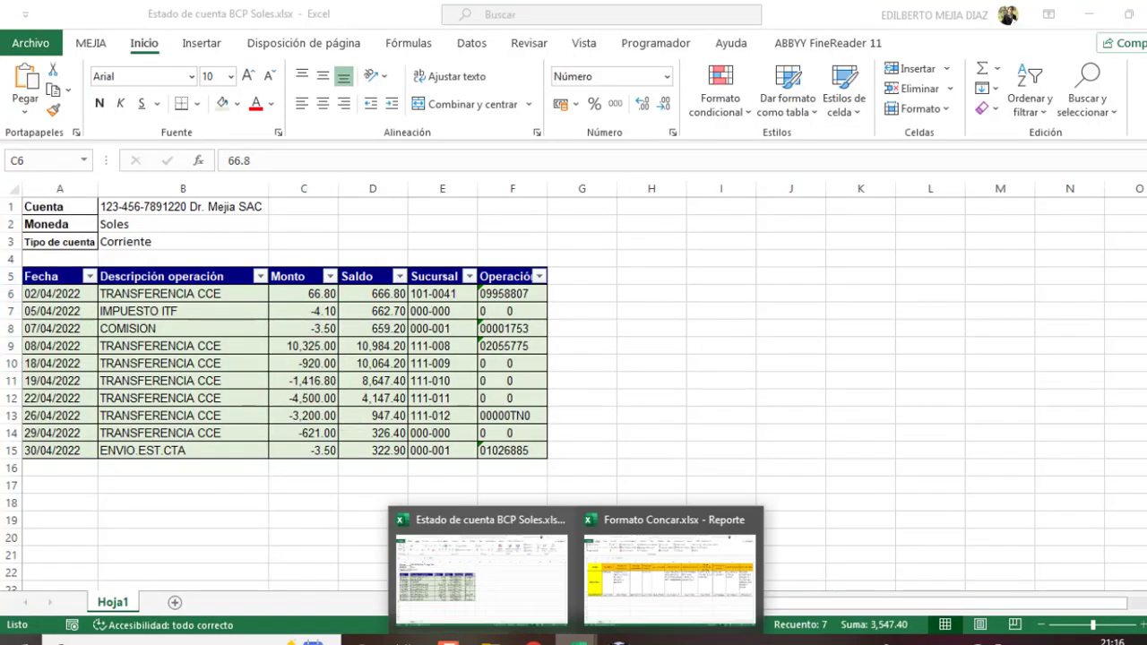
left_click(640, 589)
Browse CONCAR's Subdiario list again, then return to the BCP statement workbook.
left_click(618, 639)
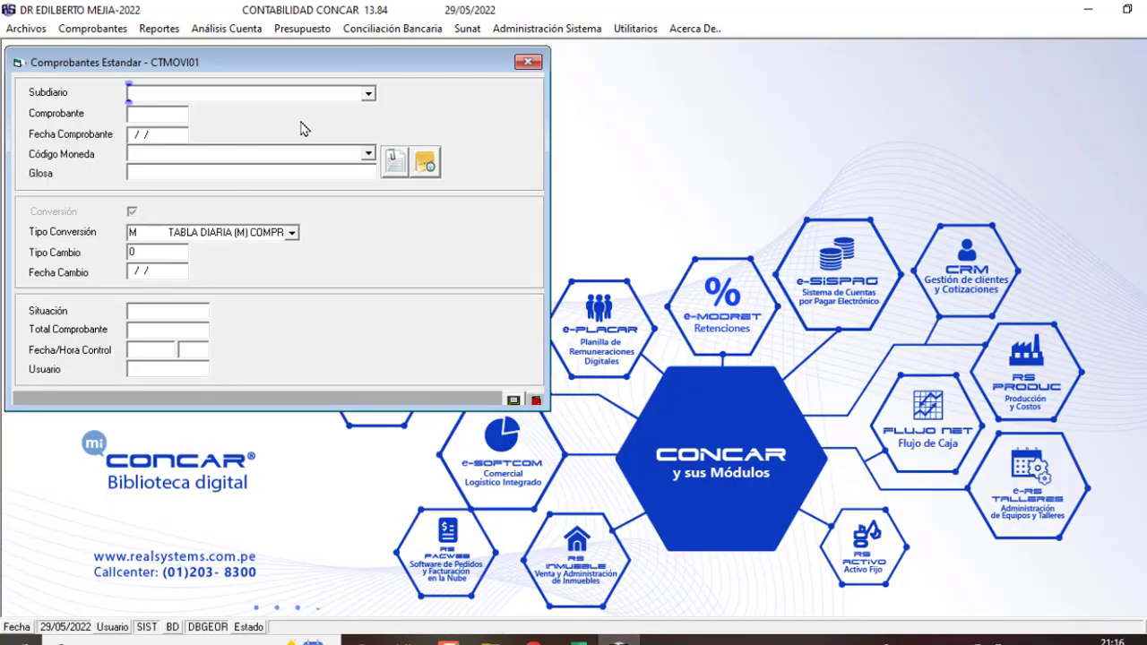
left_click(367, 93)
left_click(370, 135)
left_click_drag(370, 141, 375, 154)
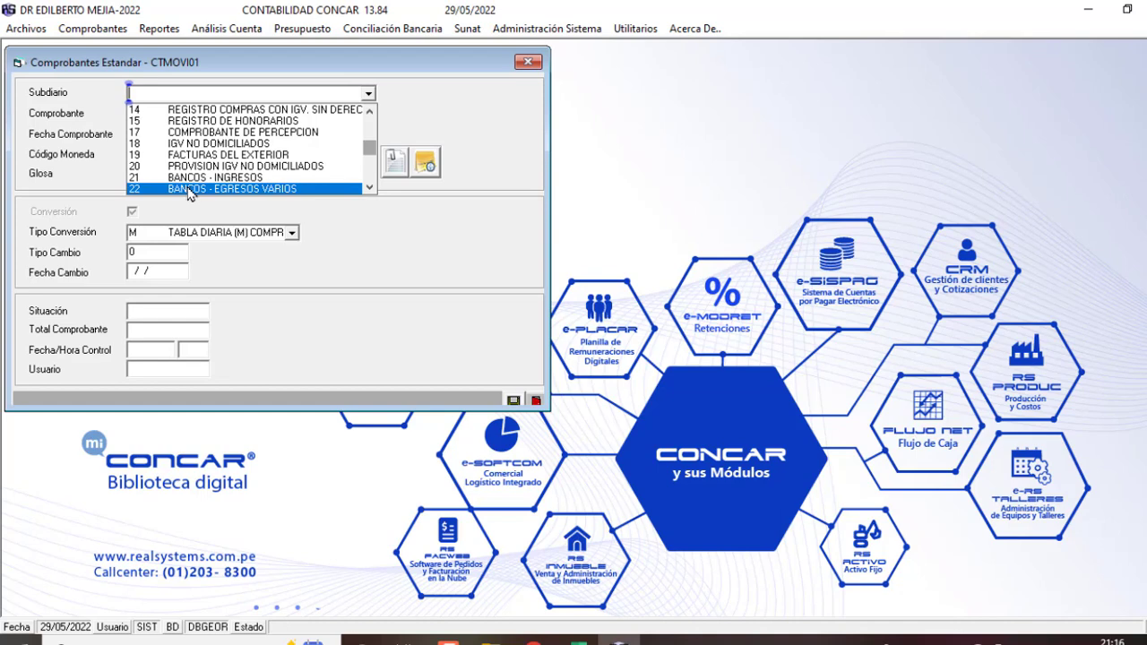
left_click(578, 637)
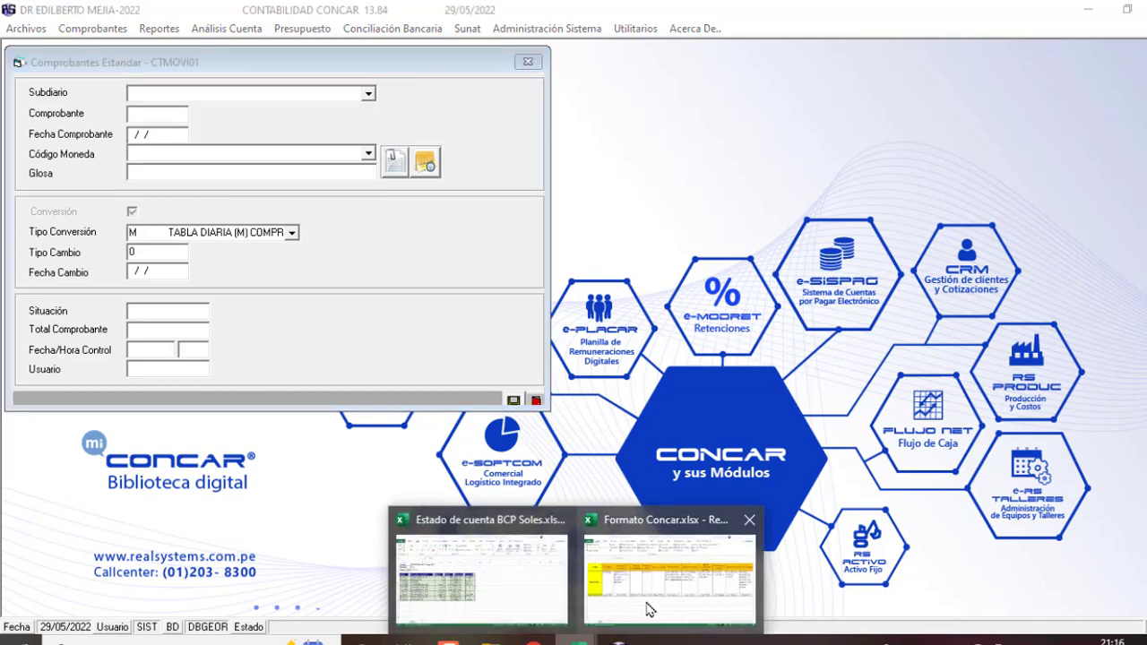
left_click(484, 587)
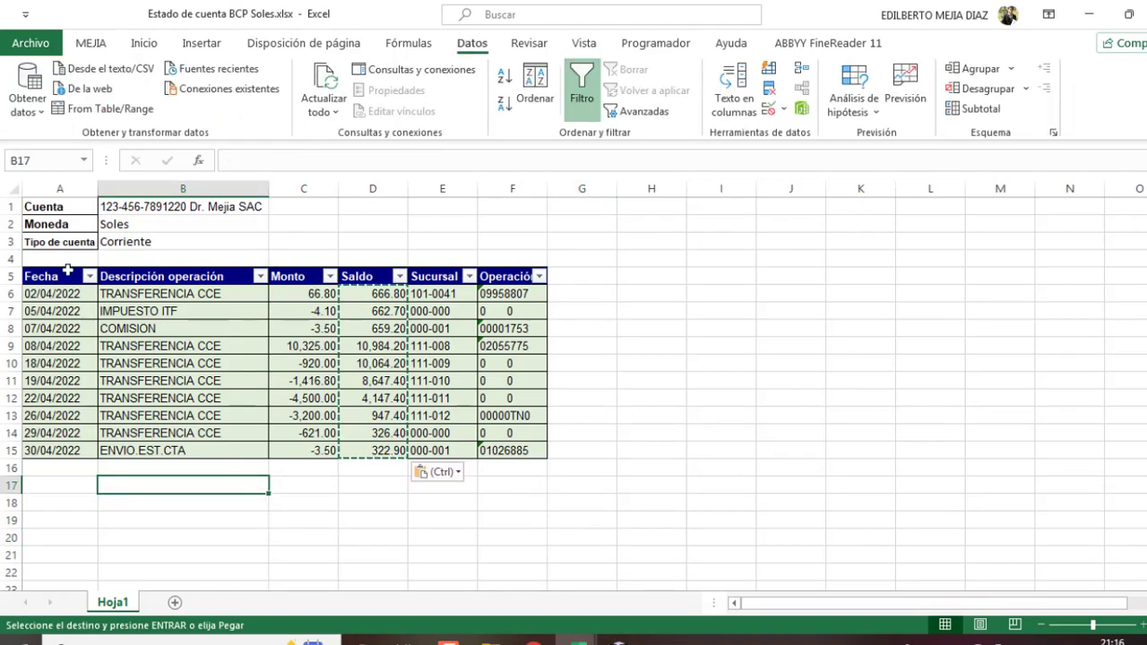
Copy Hoja1 to the end of the workbook as Hoja1 (2).
right_click(112, 610)
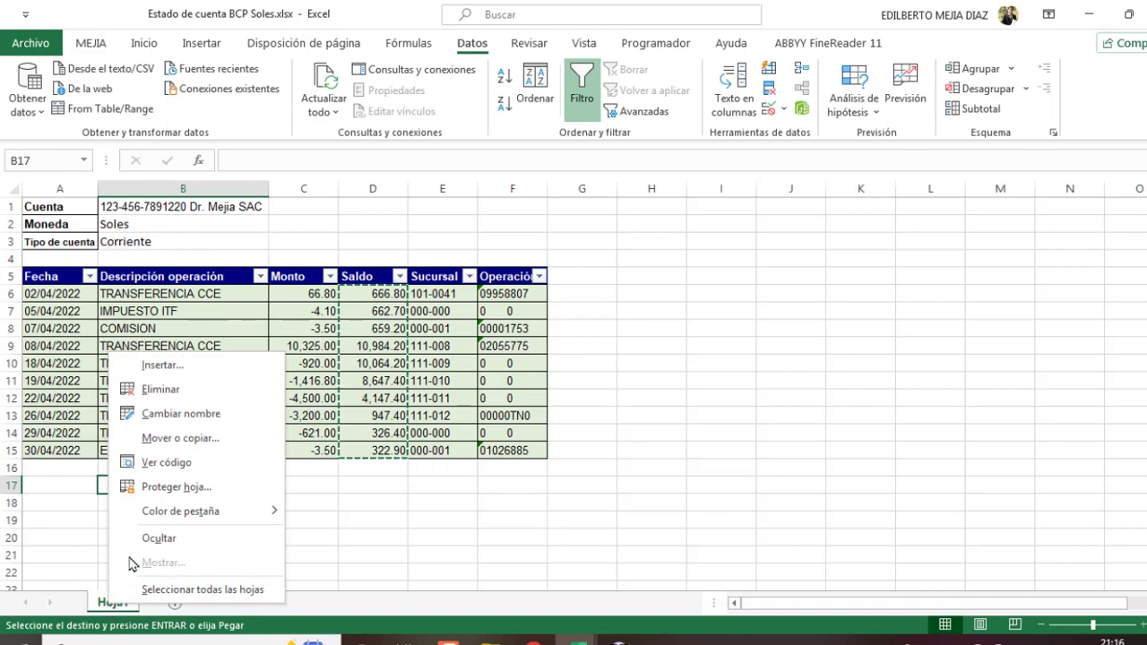
left_click(176, 438)
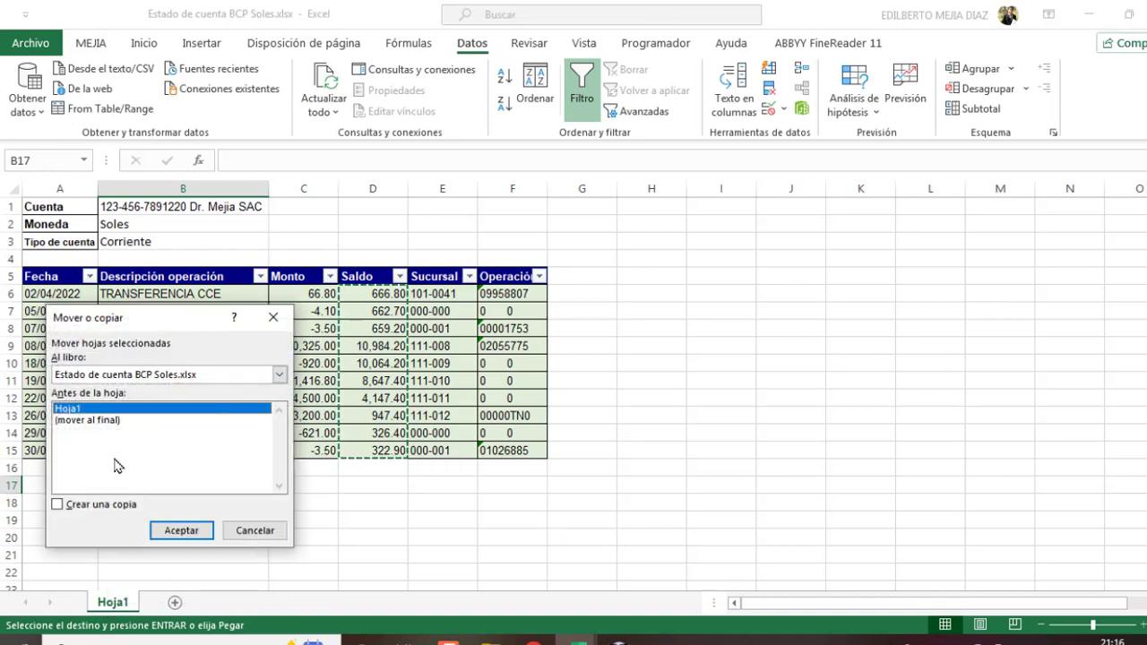
left_click(88, 421)
left_click(57, 504)
left_click(181, 530)
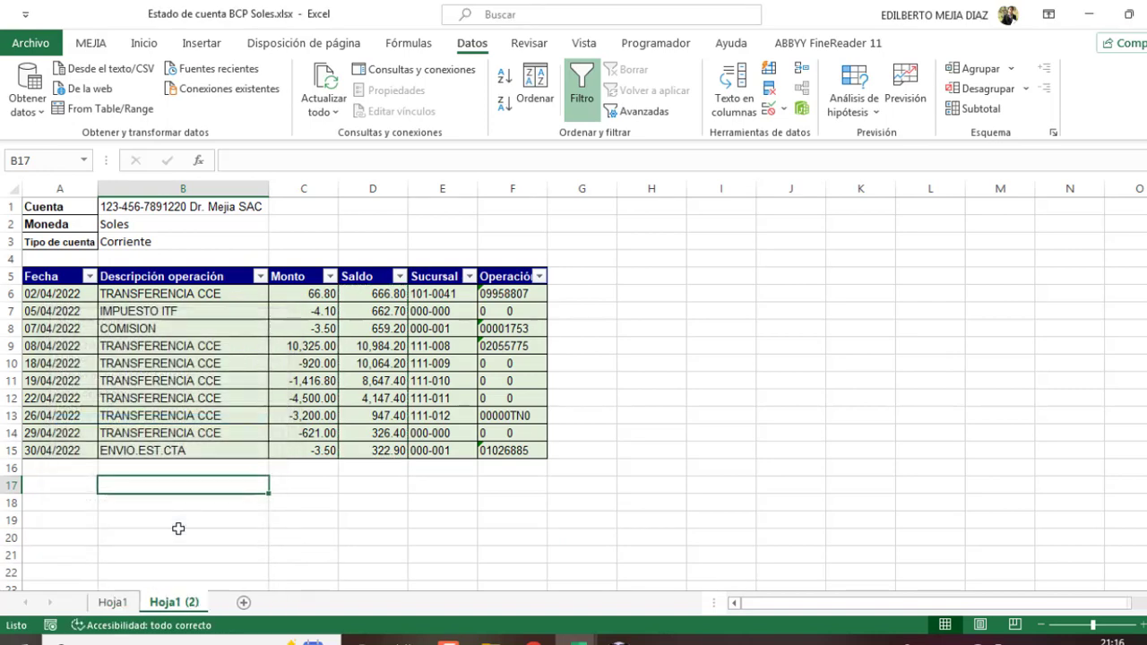
Sort the copied sheet's movements by Monto from smallest to largest.
left_click(329, 509)
left_click_drag(41, 275, 526, 278)
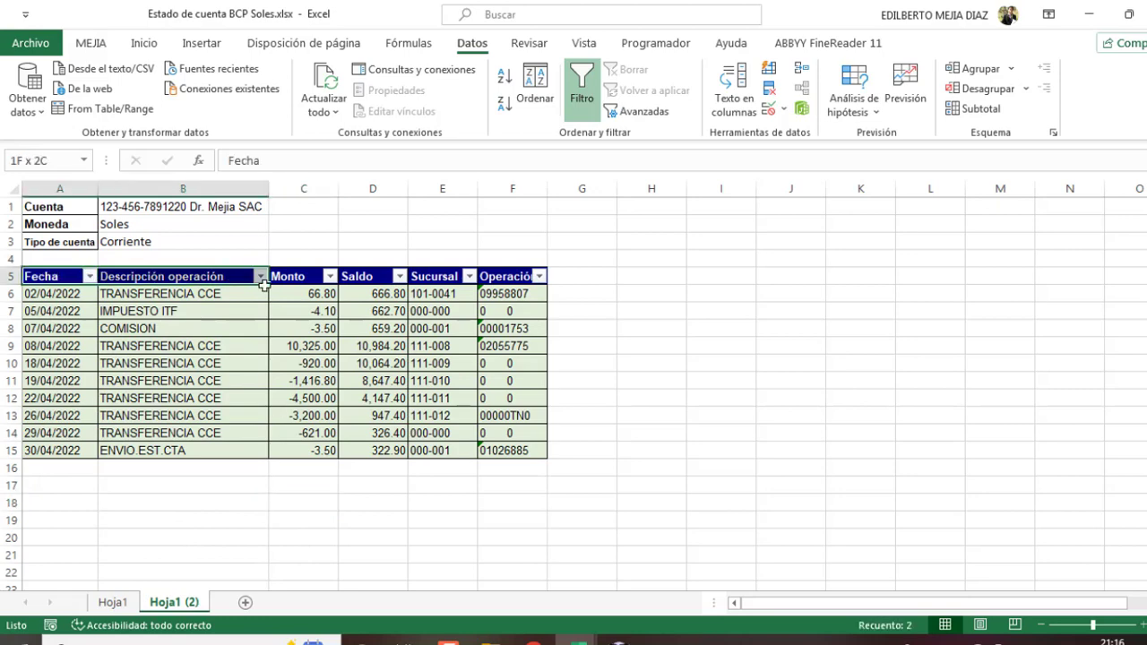
left_click(585, 97)
left_click(584, 97)
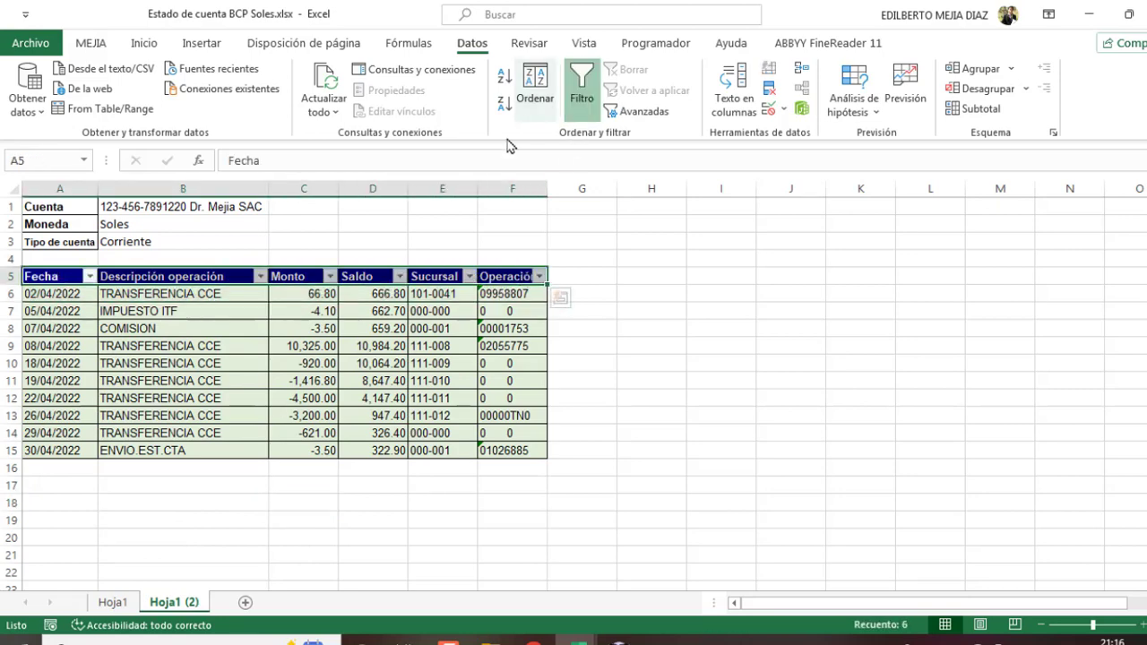
left_click(330, 276)
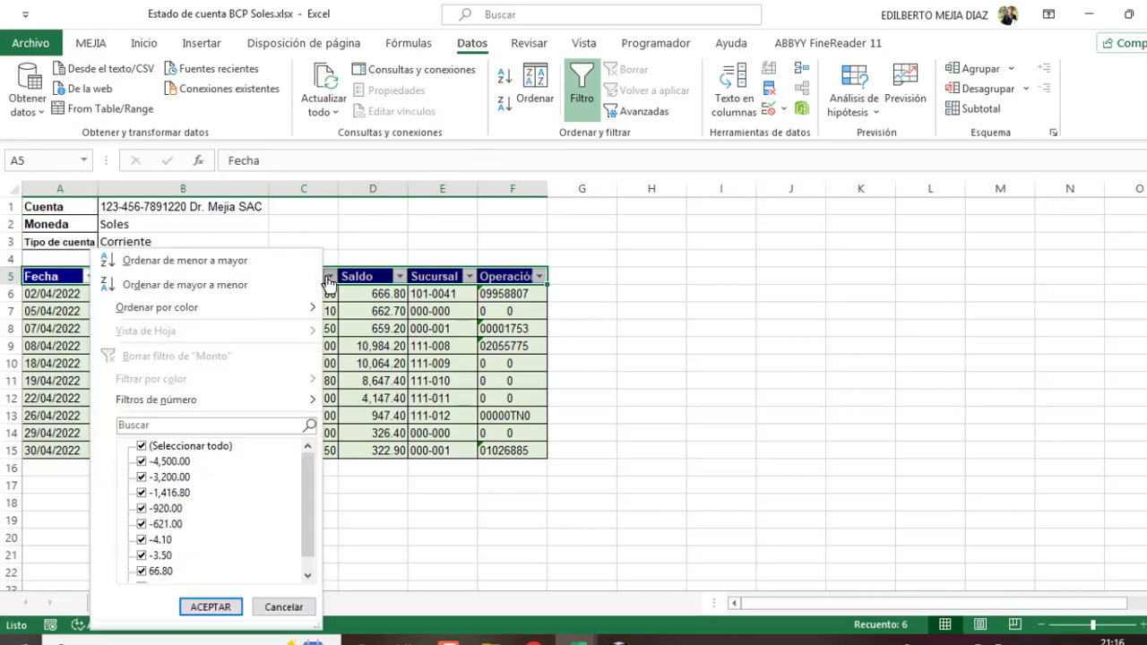
left_click(205, 260)
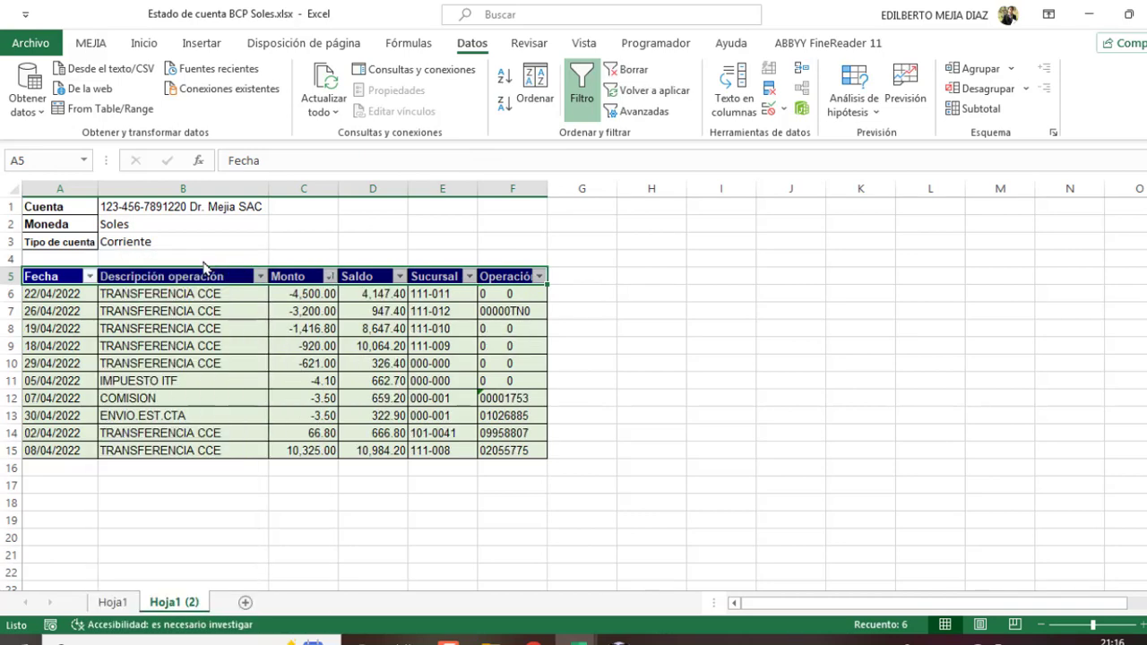
left_click(362, 529)
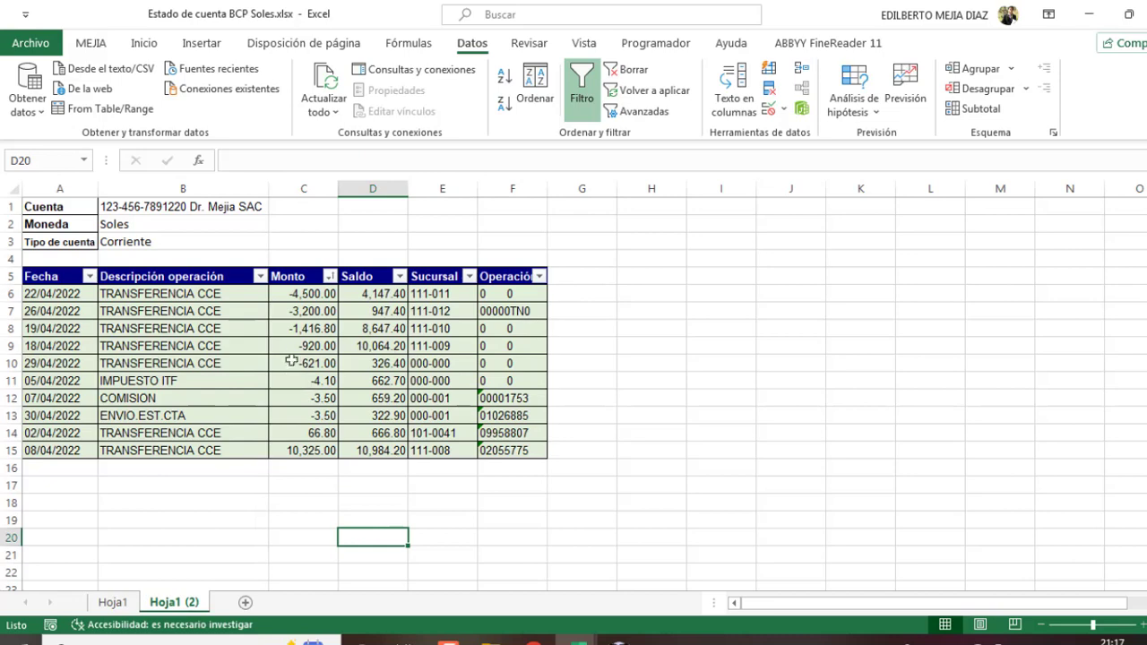
Show the negative Monto amounts in C6:C13 in red font.
left_click_drag(301, 294, 307, 458)
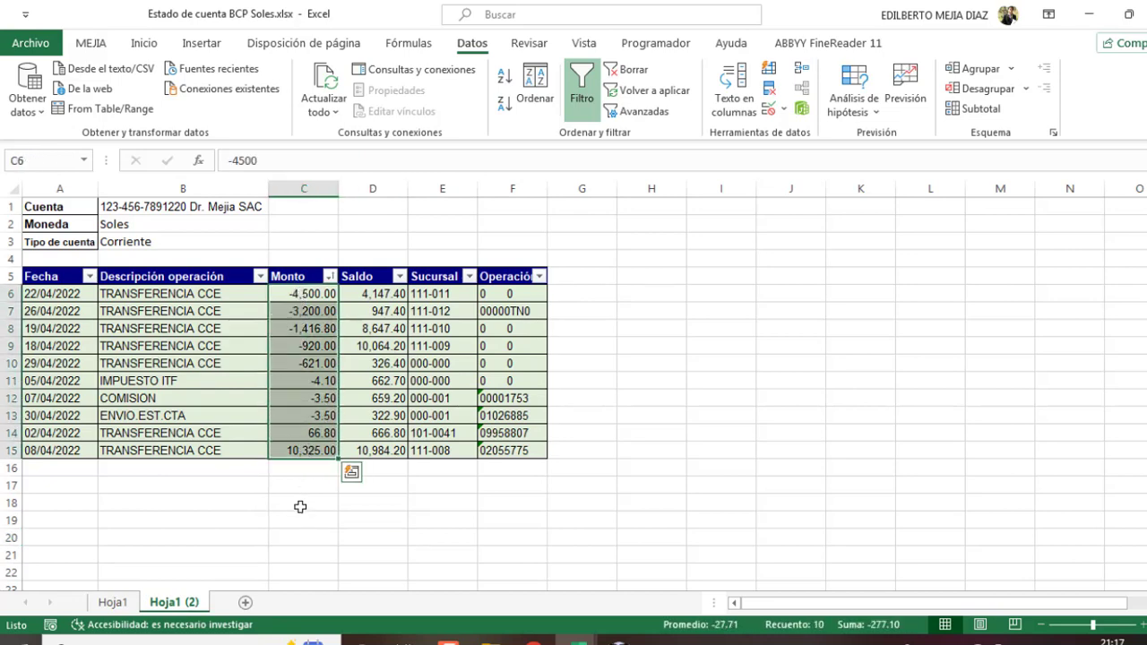
left_click(303, 518)
left_click_drag(309, 294, 321, 414)
left_click(143, 45)
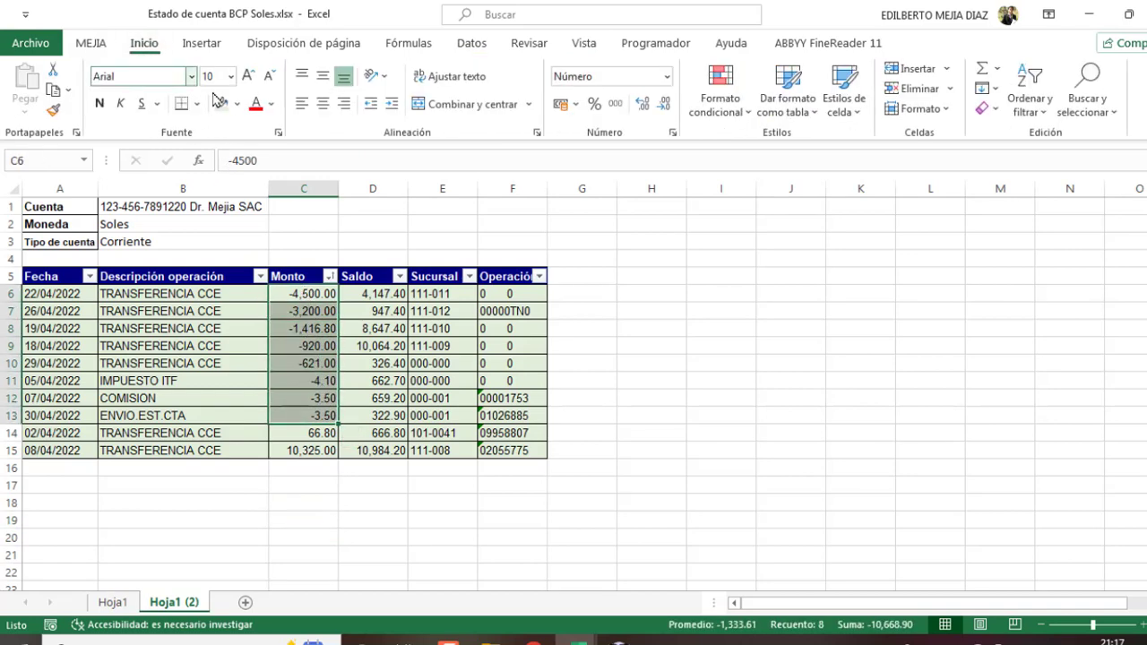
left_click(255, 104)
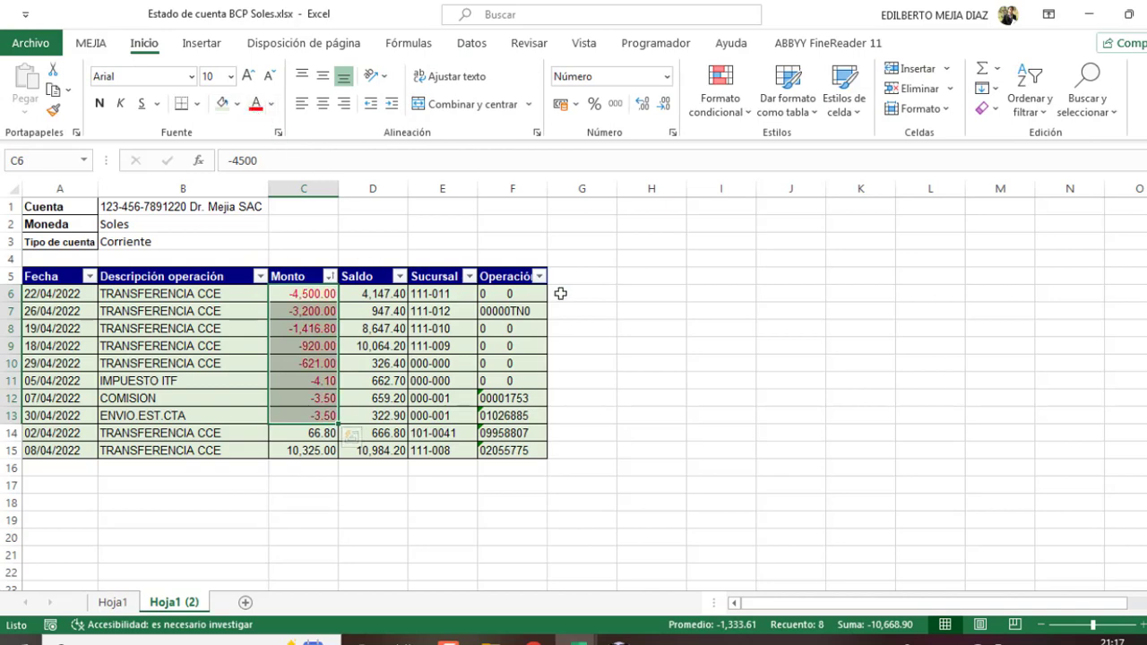
Fill G6:G13 with subdiary 22 and G14:G15 with 21.
left_click_drag(562, 293, 578, 414)
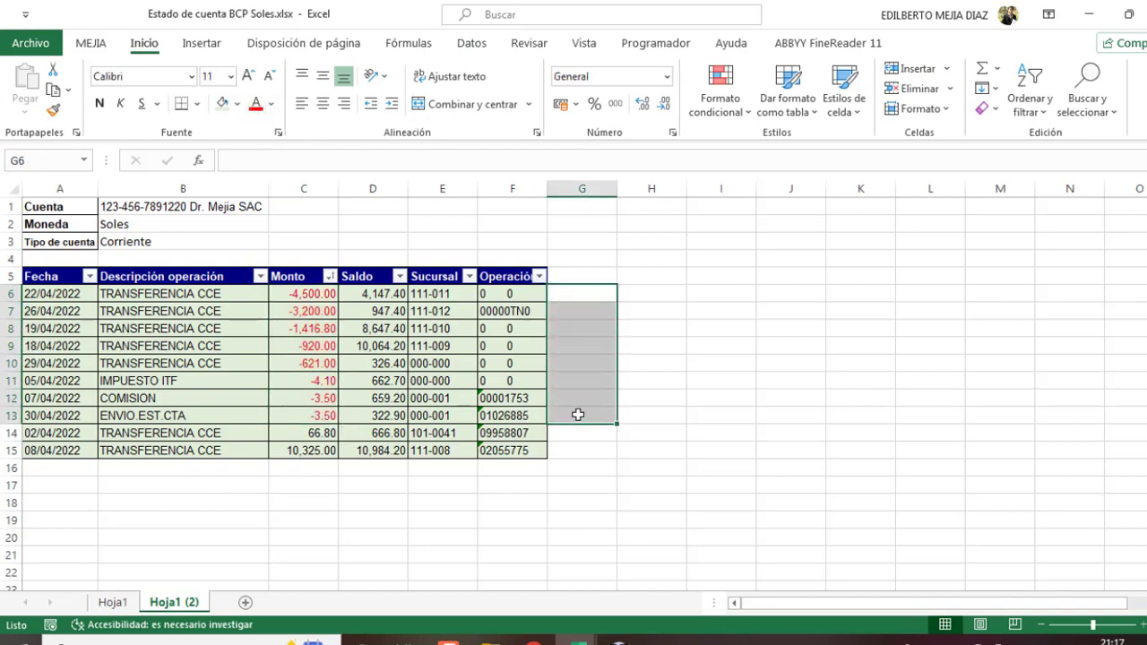
type("22")
key("ctrl+Return")
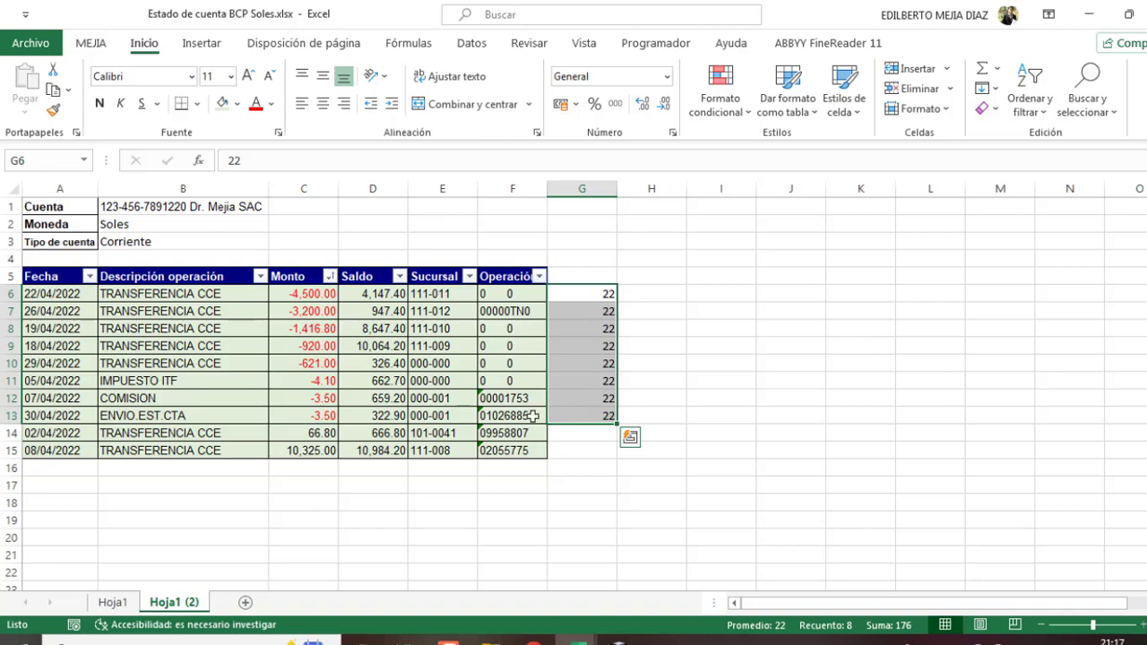
left_click_drag(571, 436, 576, 450)
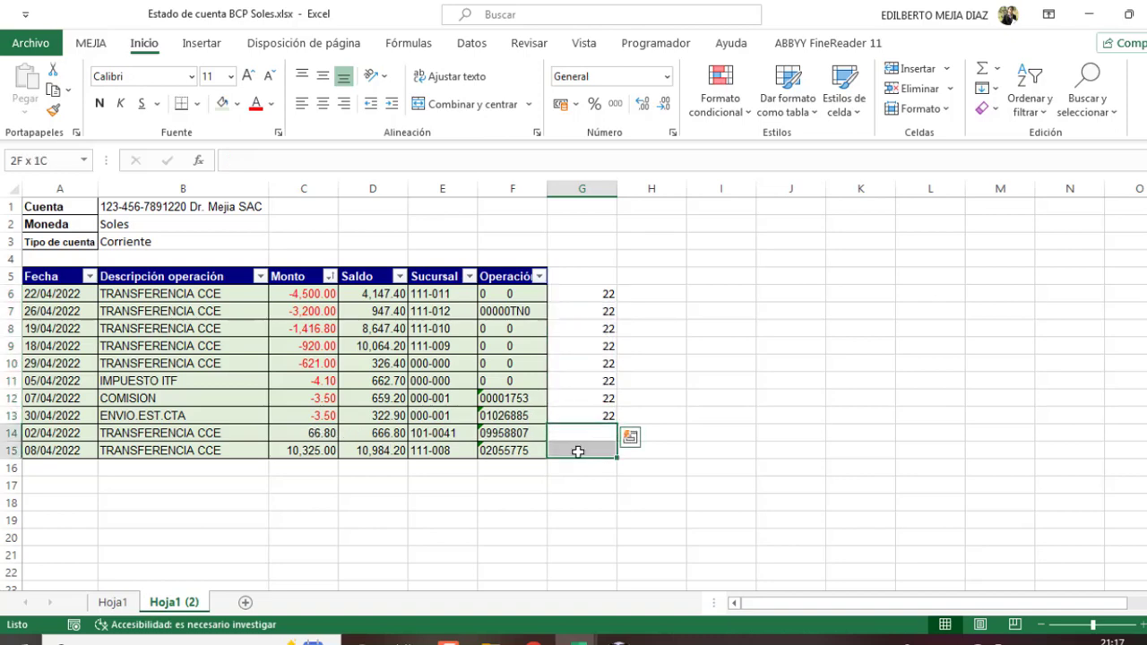
type("21")
key("ctrl+Return")
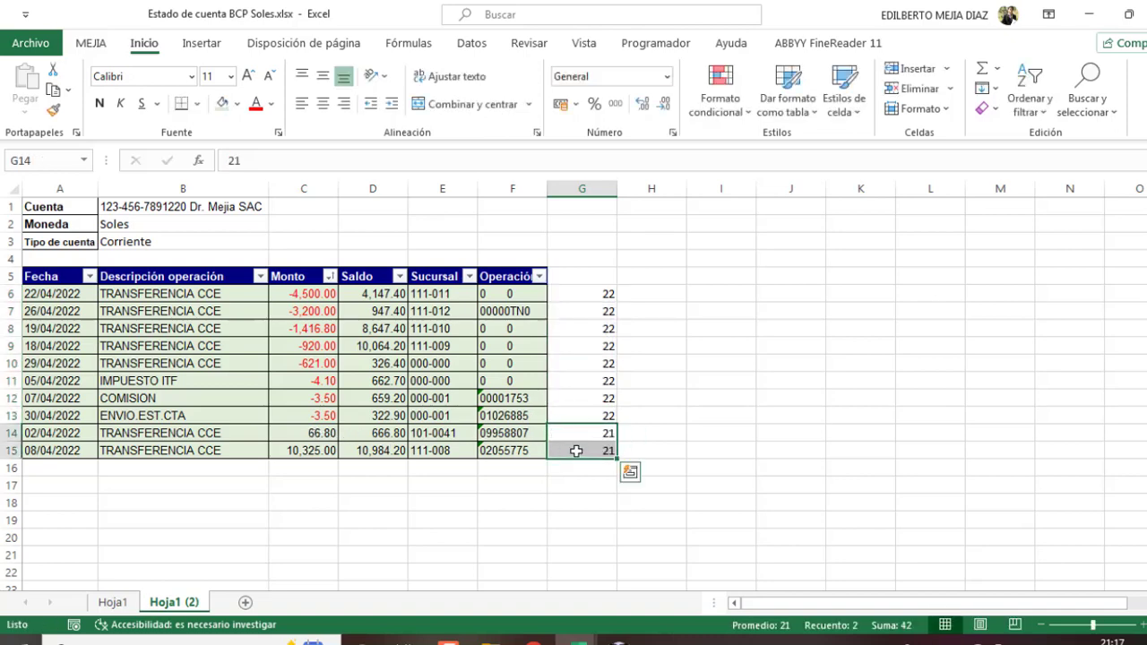
left_click(578, 517)
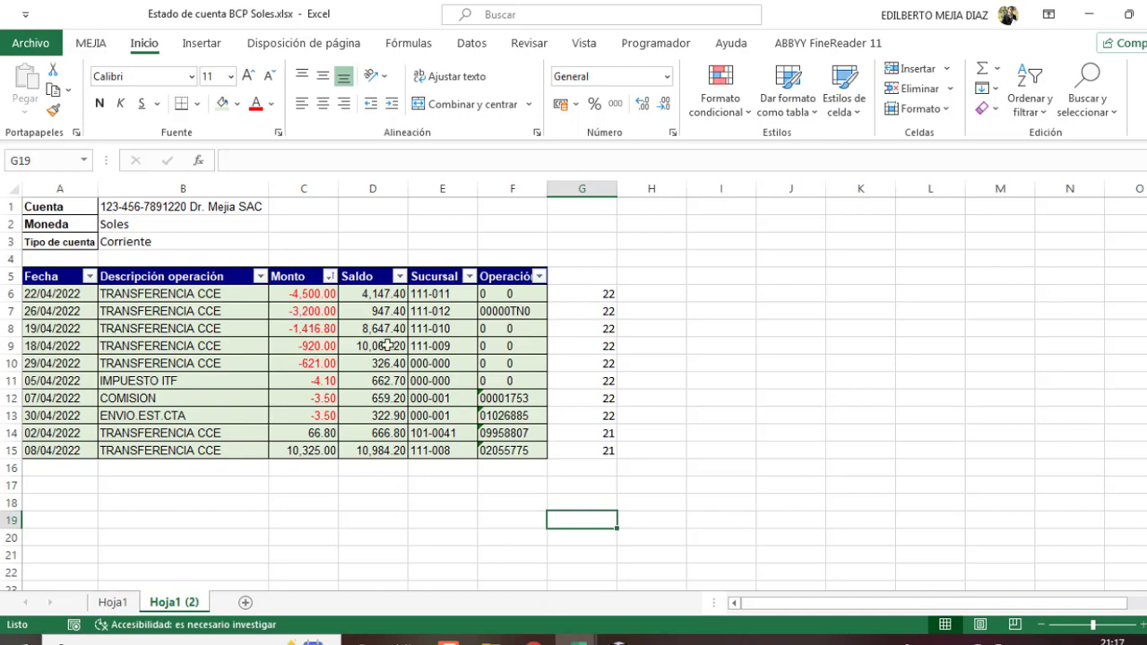
Shade cell G6 light blue beside the first amount, -4500.
left_click(302, 298)
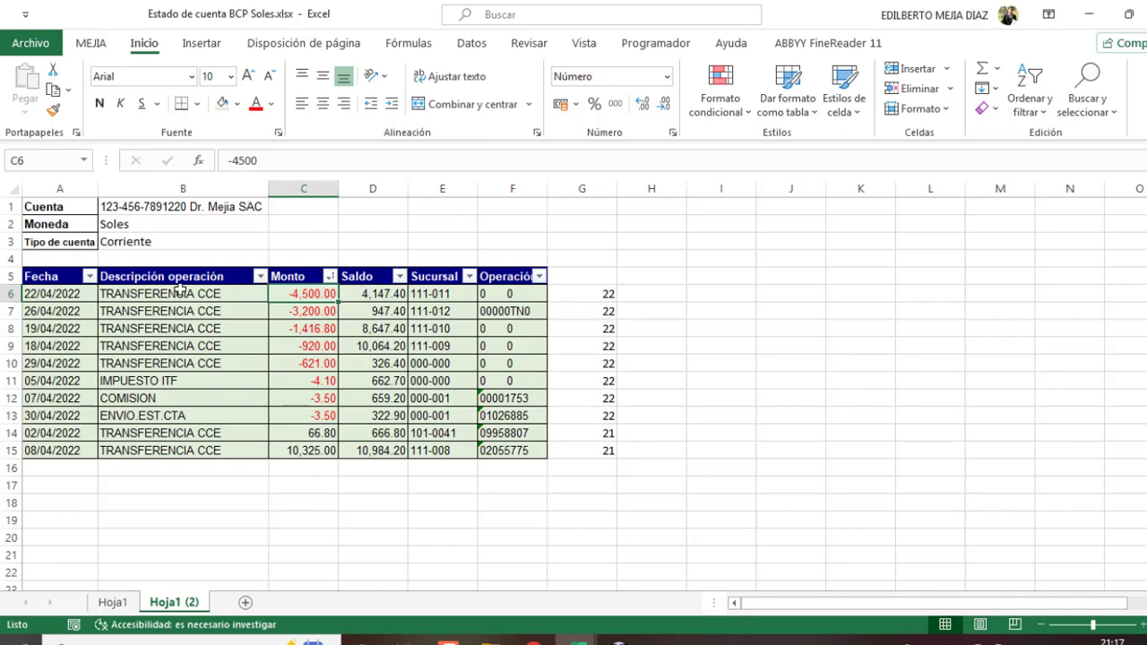
mouse_move(578, 642)
left_click(594, 294)
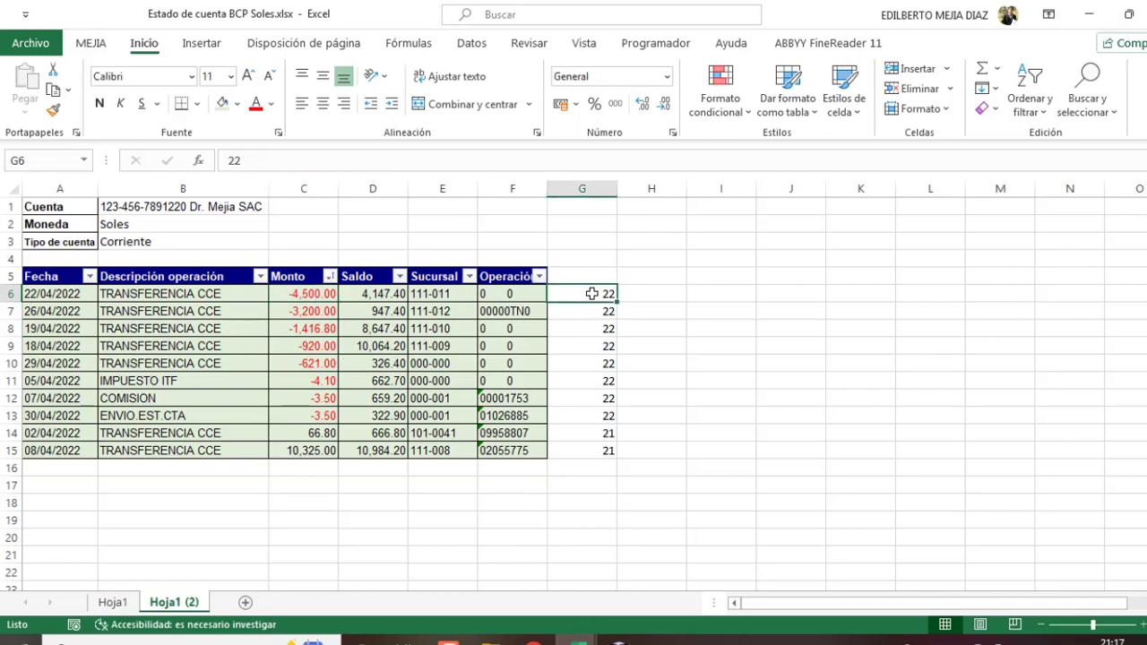
left_click(238, 105)
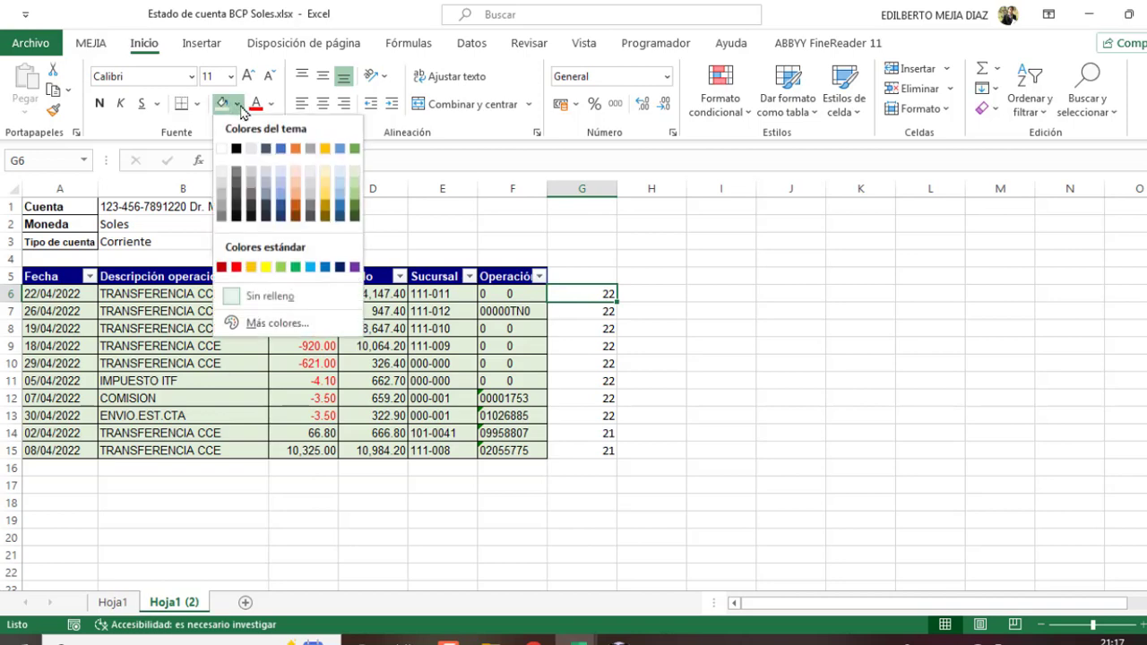
left_click(310, 267)
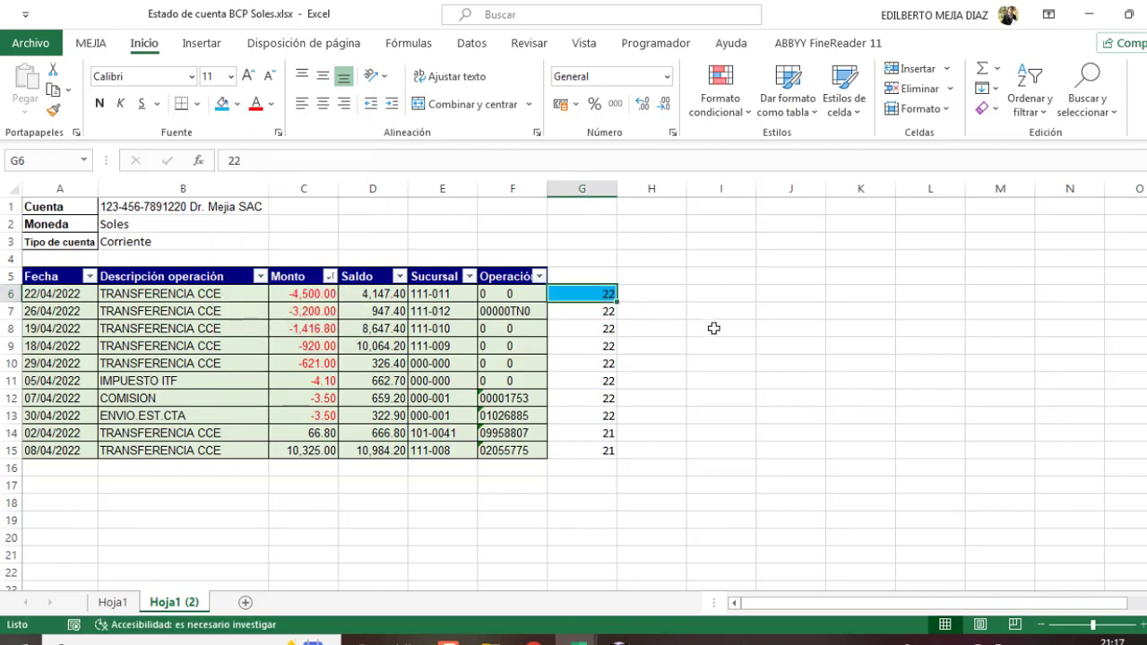
left_click(727, 367)
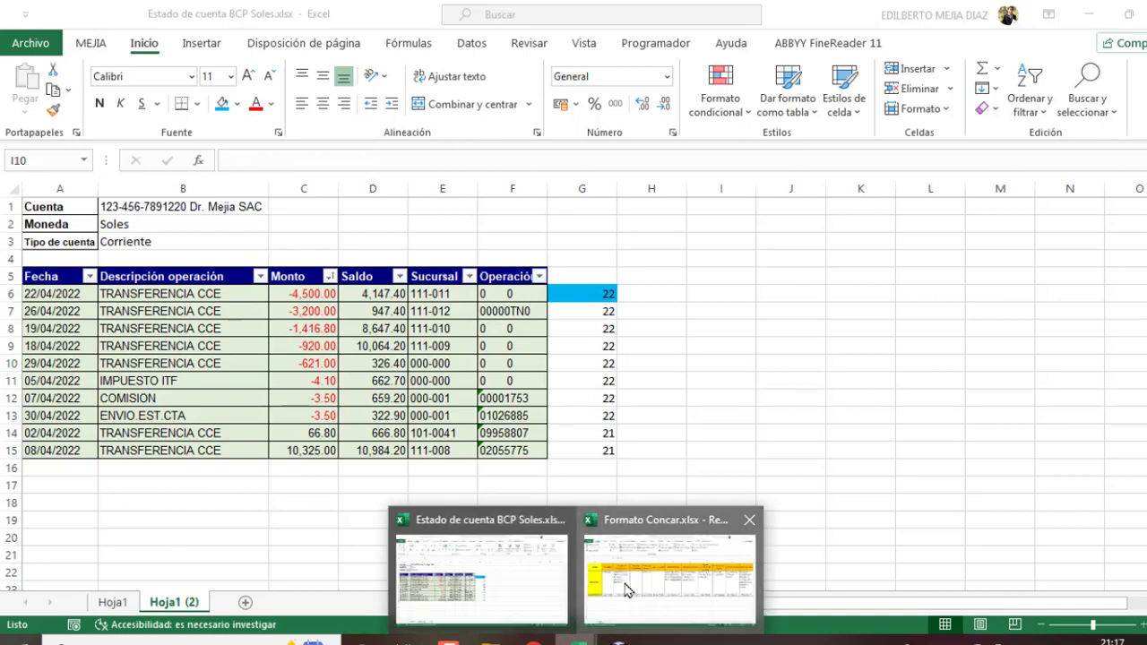
Enter 22 as Sub Diario in Formato Concar cell B4, then switch to CONCAR.
left_click(627, 593)
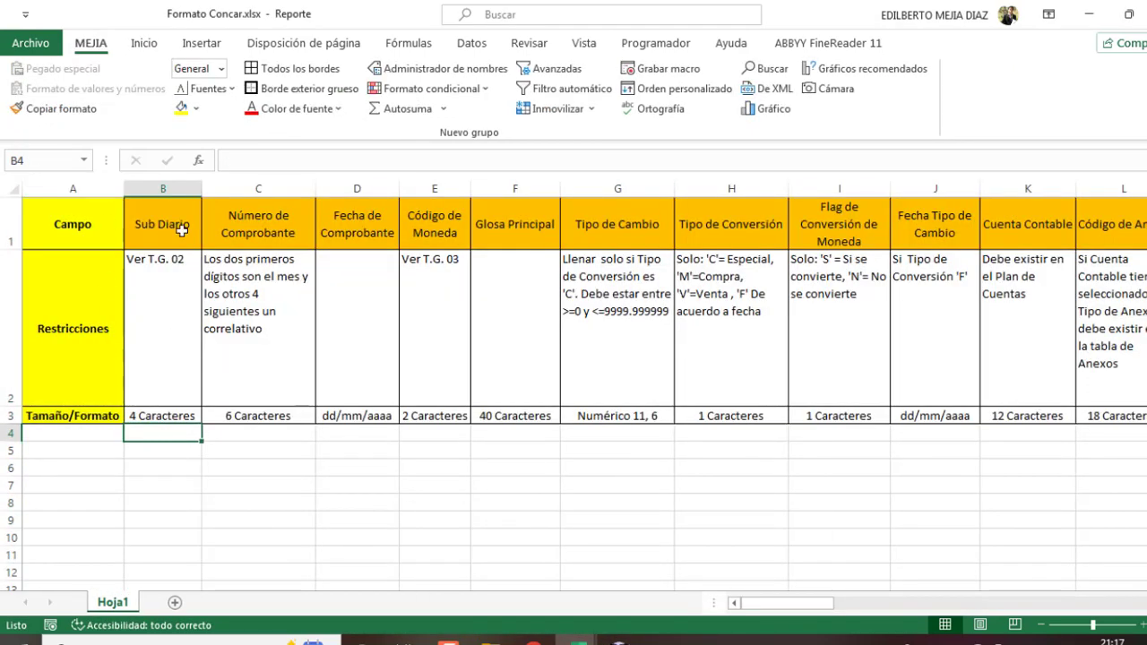
type("22")
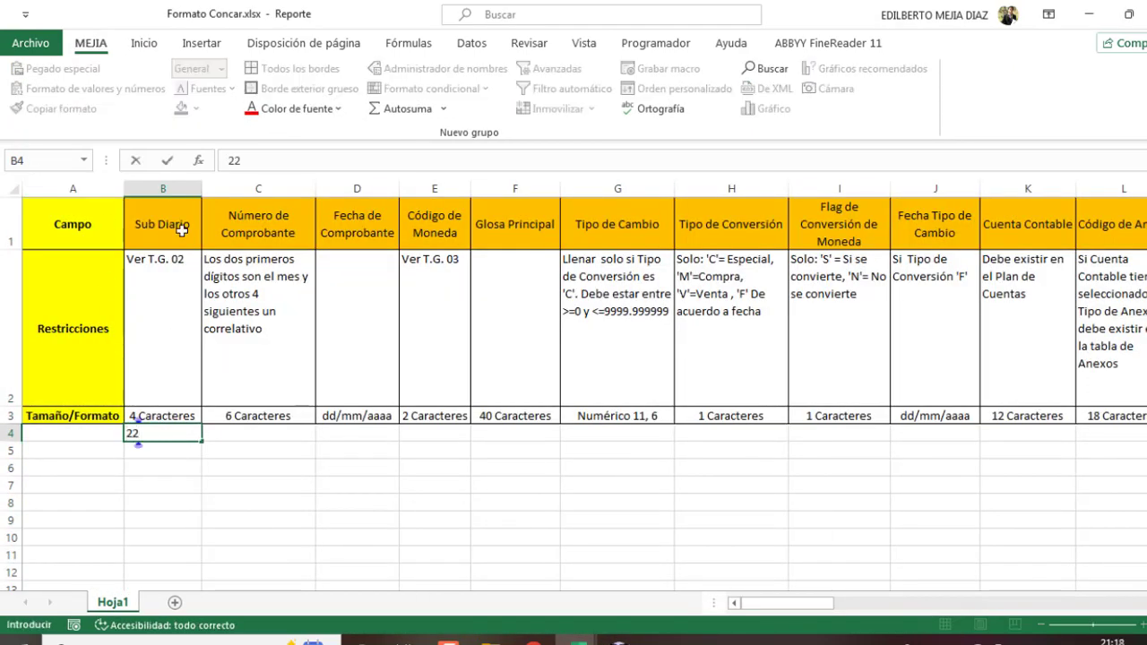
key("Return")
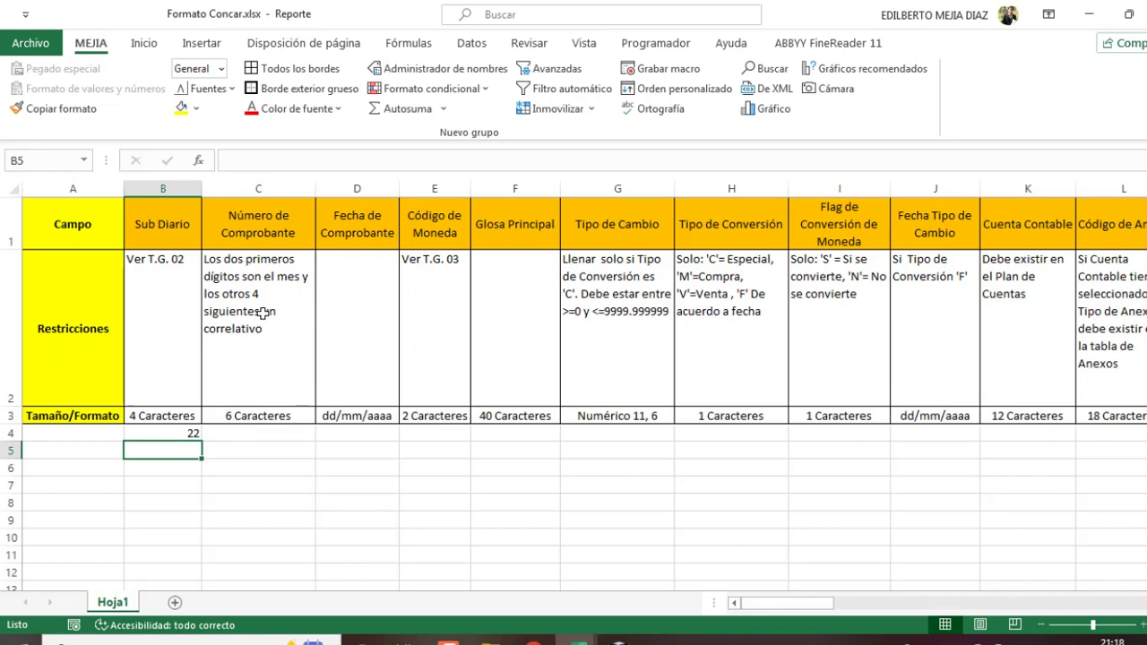
left_click(275, 432)
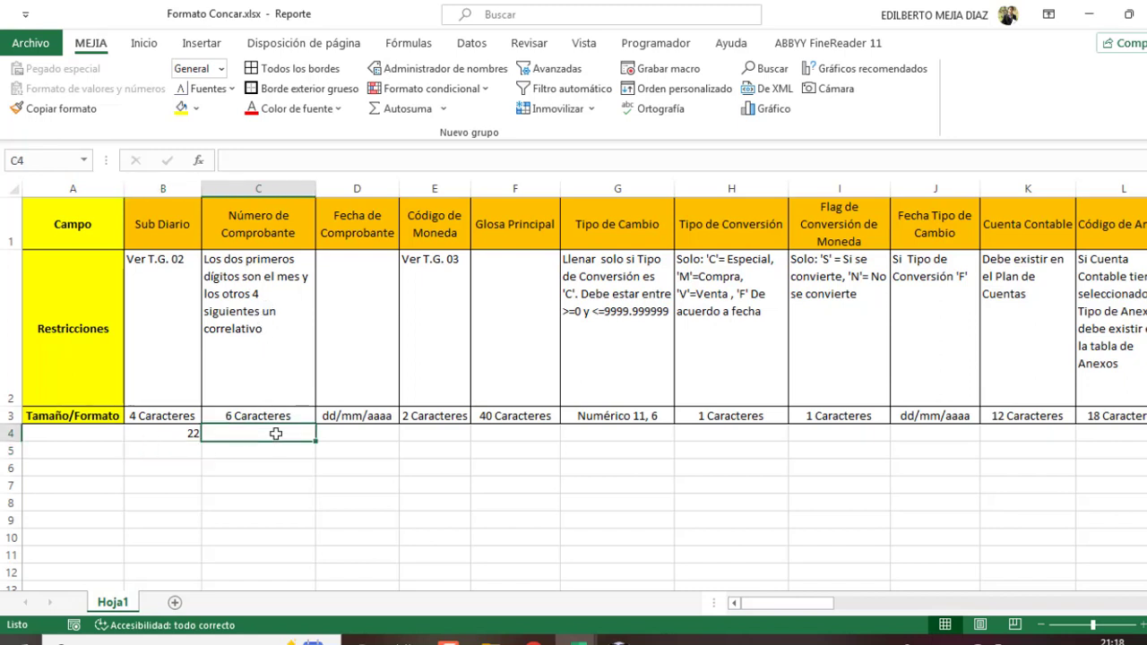
left_click(618, 641)
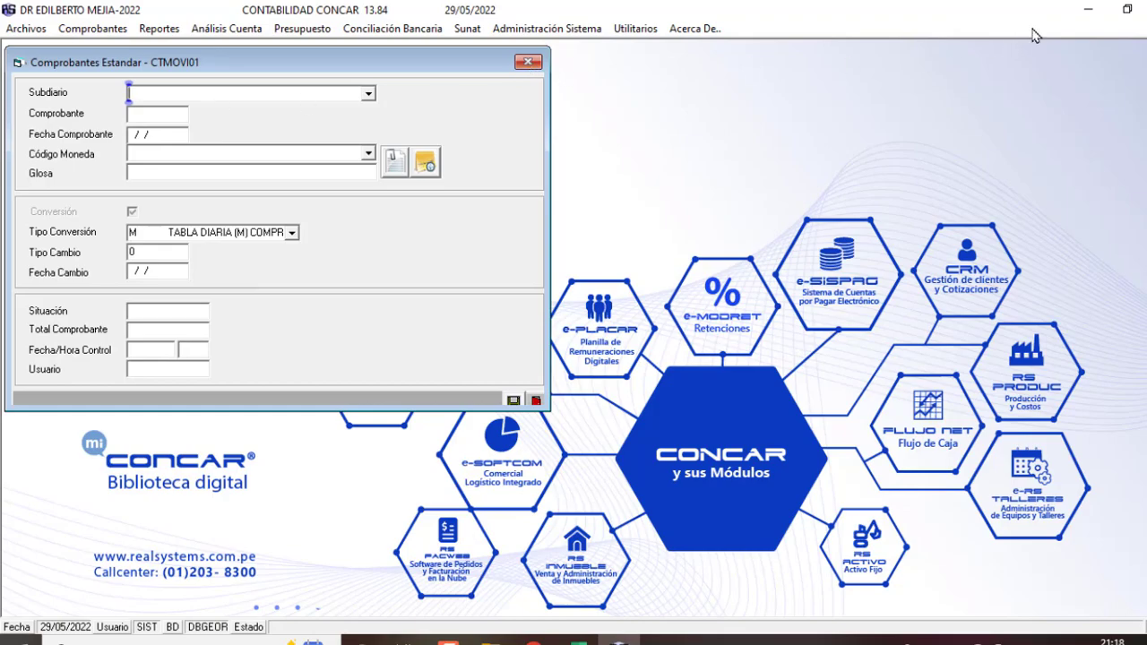
Minimize the CONCAR voucher window.
left_click(1089, 11)
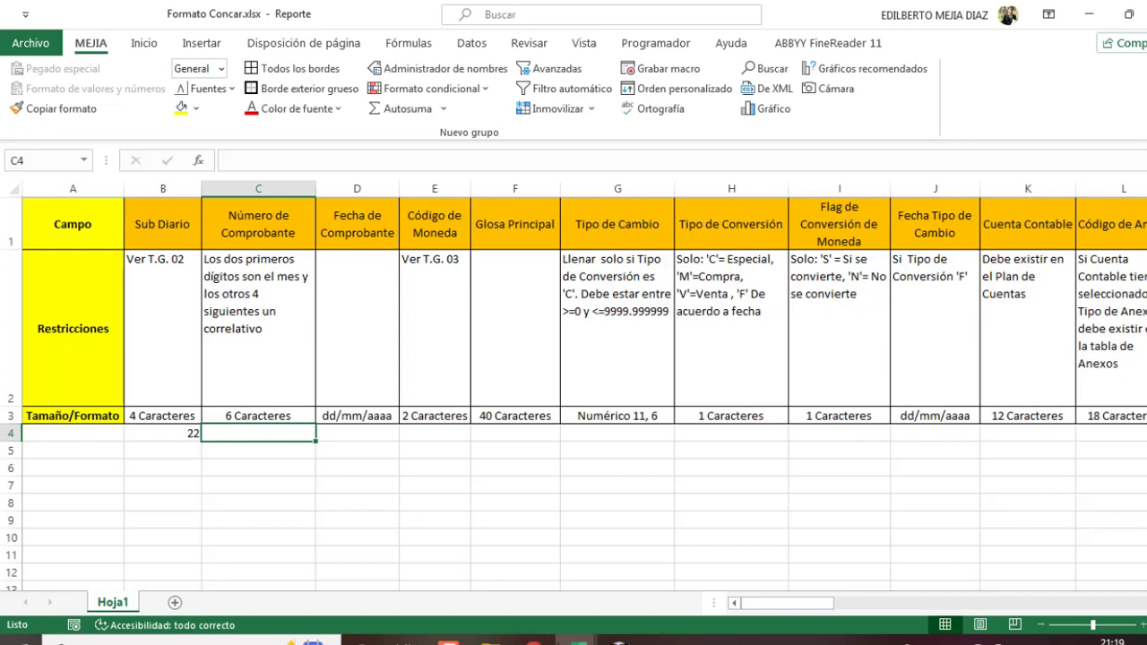
Format C4 as Texto and enter voucher number 050001.
mouse_move(578, 640)
left_click(483, 582)
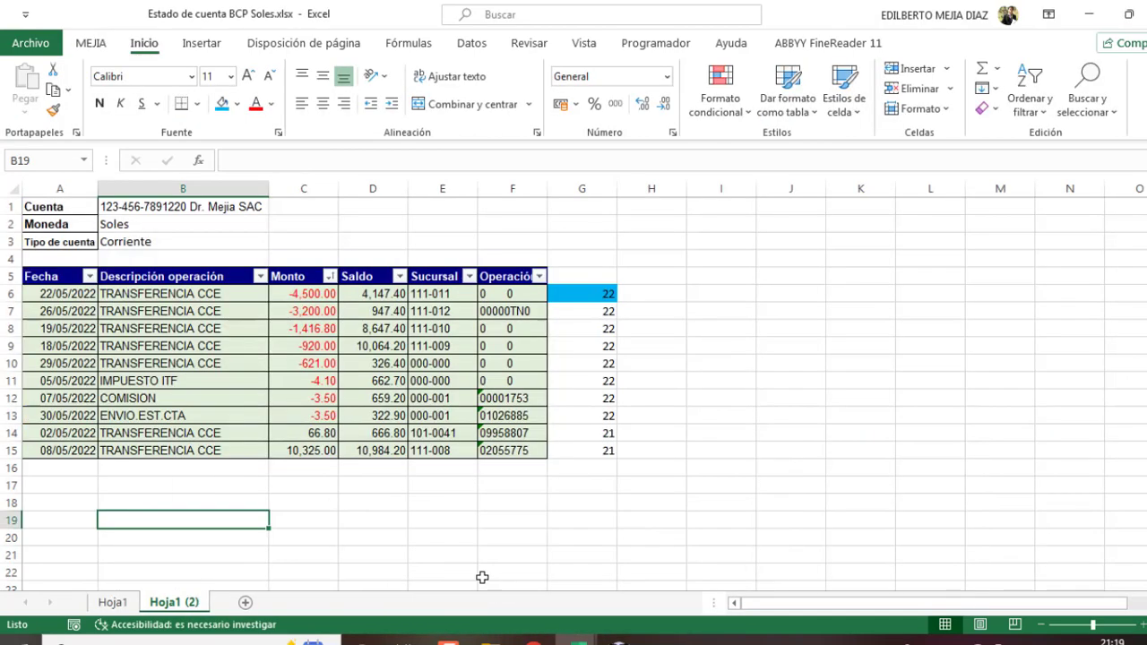
left_click_drag(57, 300, 58, 450)
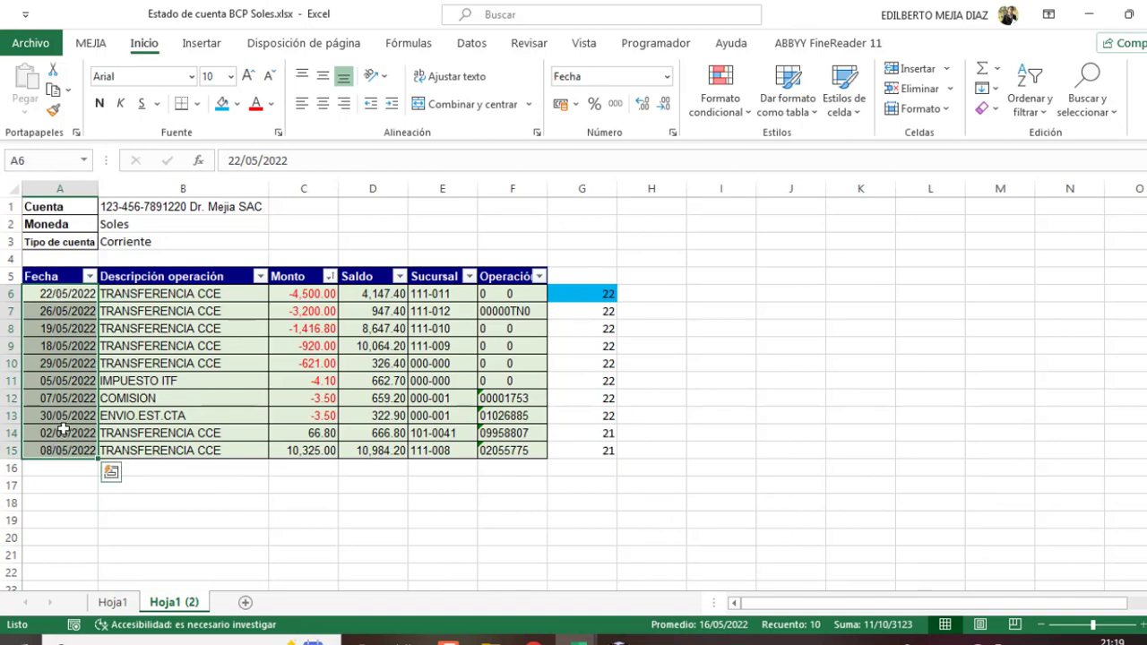
key("alt+Tab")
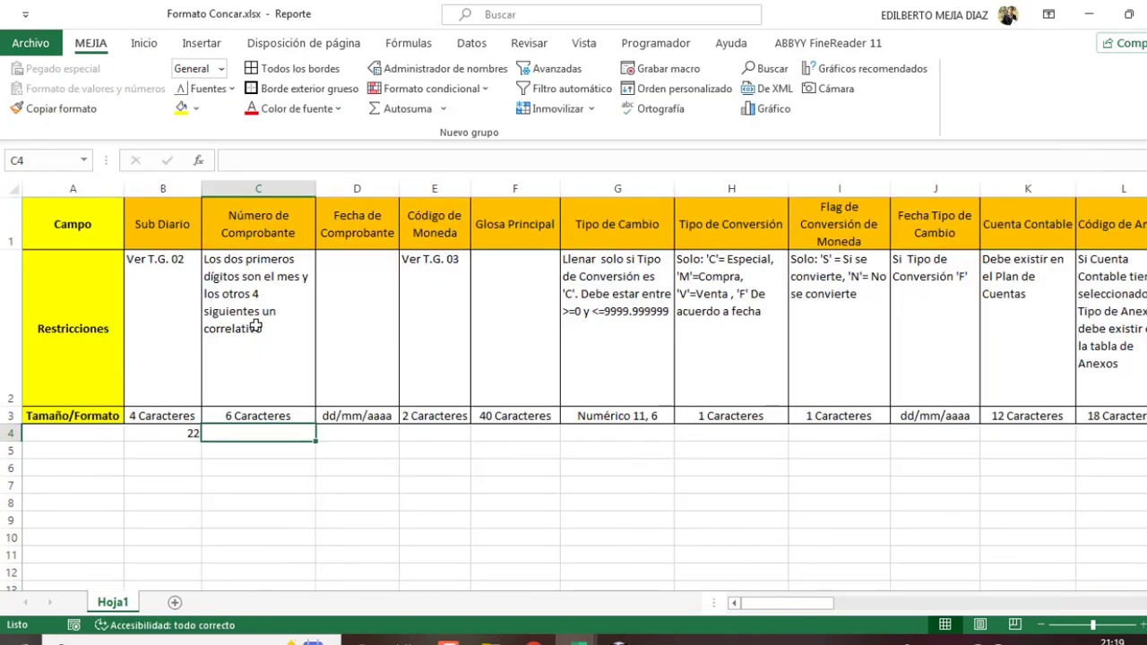
left_click(145, 43)
left_click(667, 77)
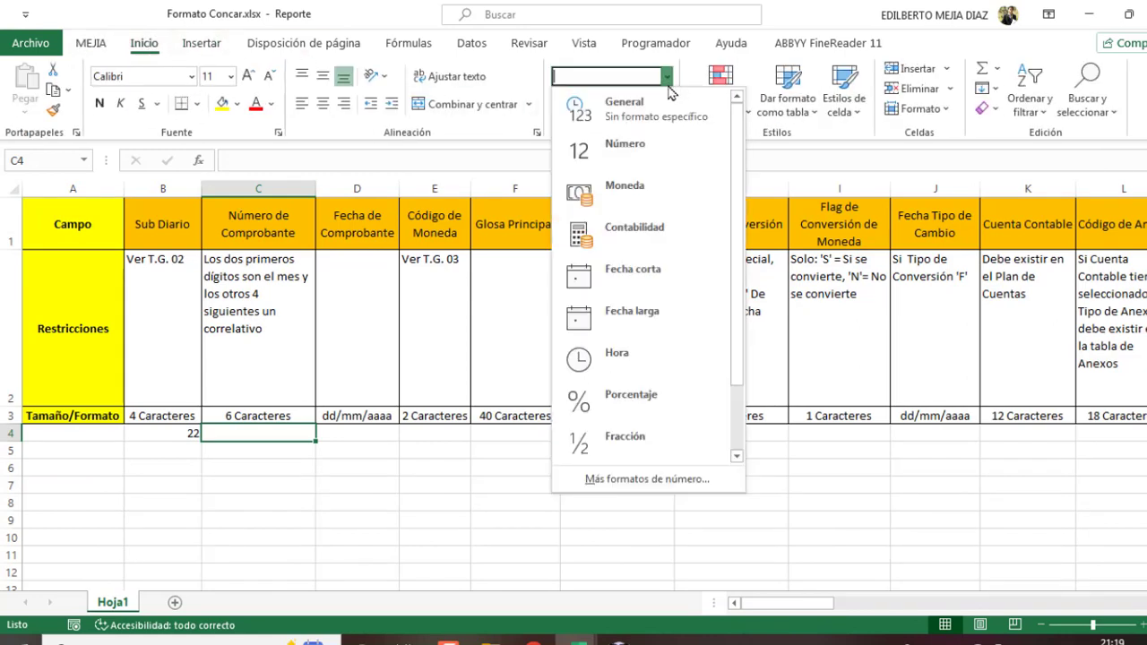
scroll(681, 224, "down", 2)
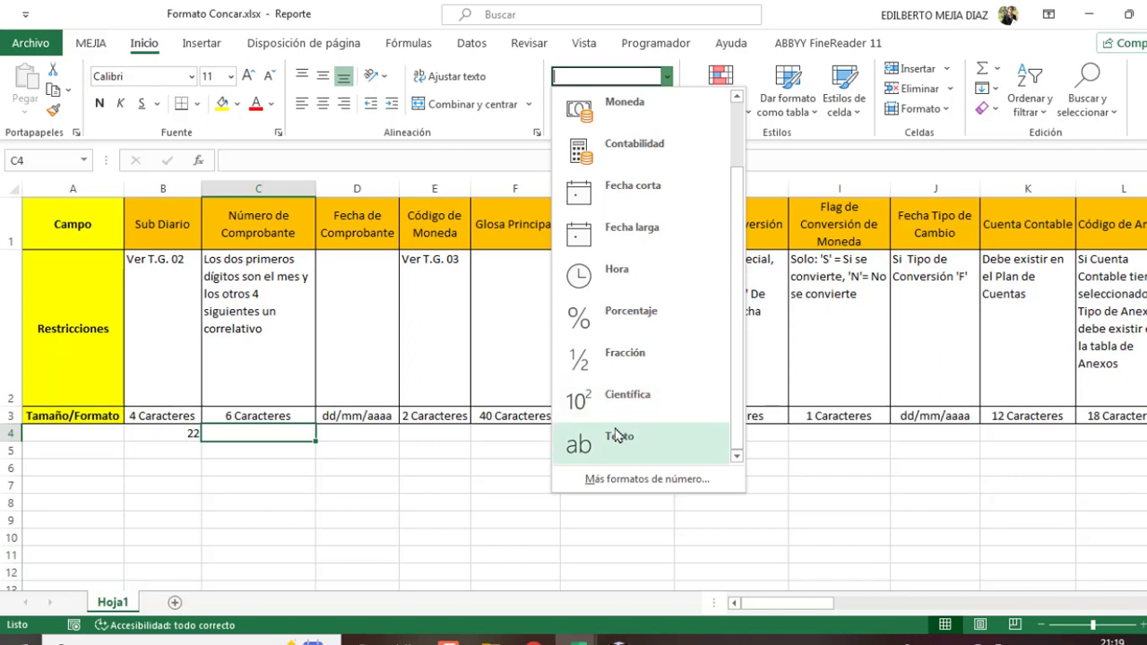
left_click(618, 436)
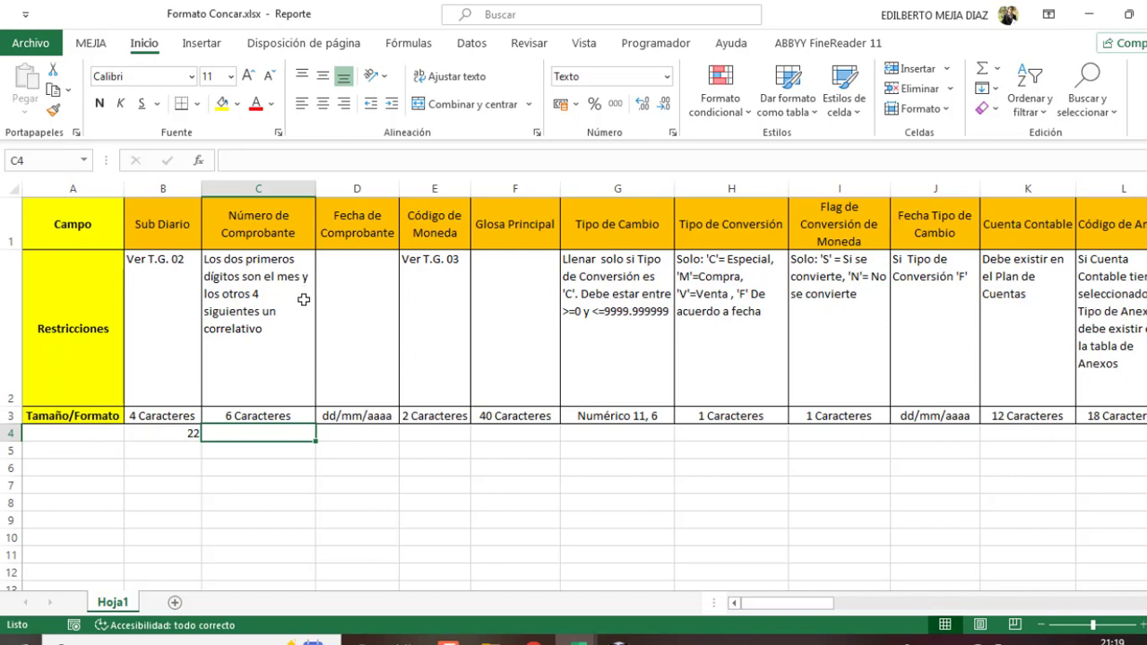
type("05")
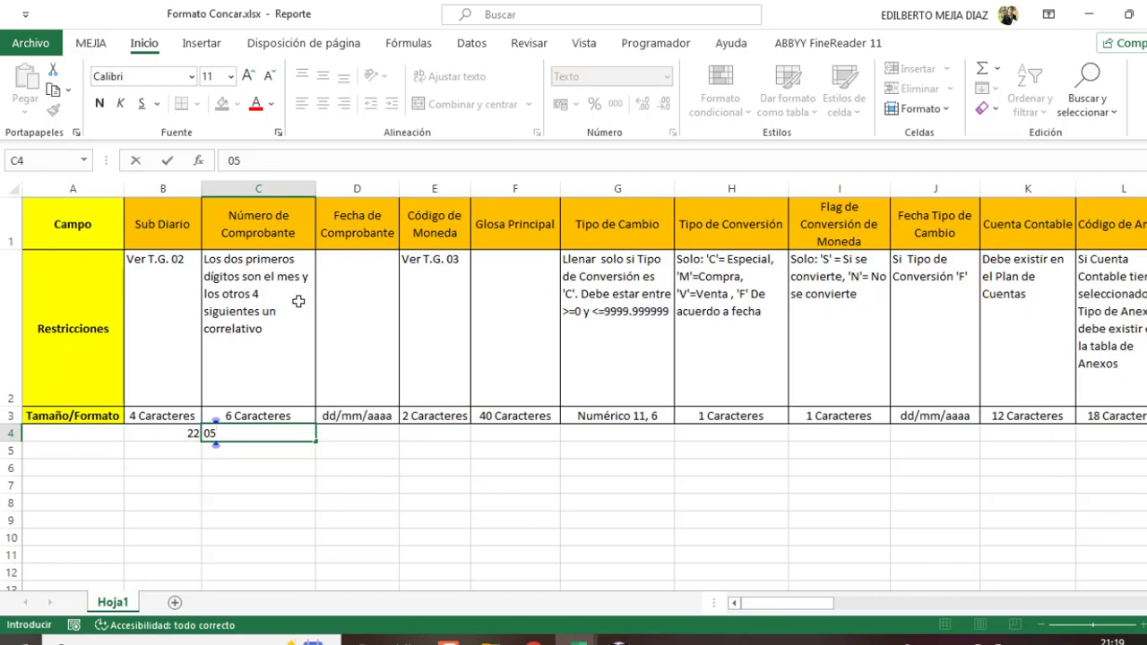
type("0001")
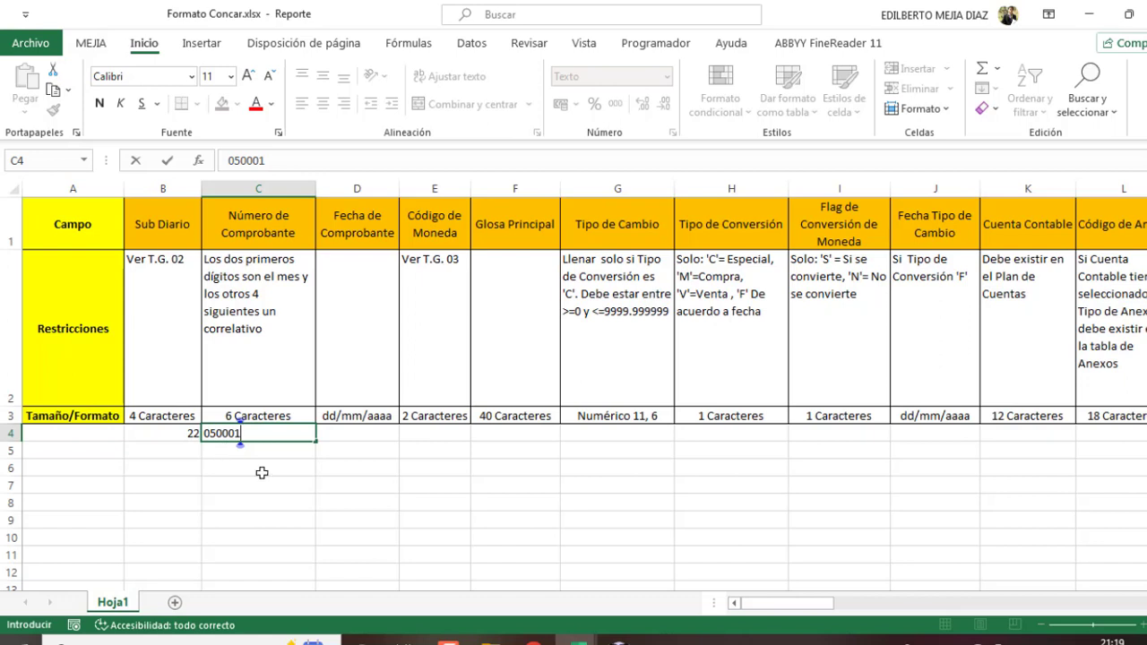
key("Return")
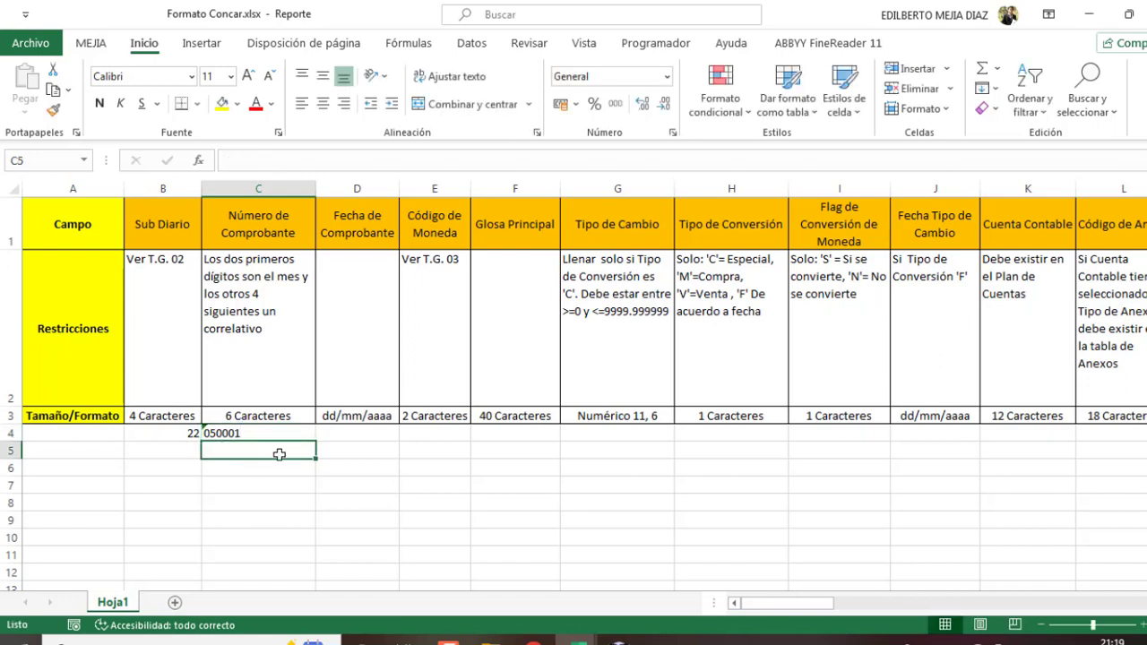
Enter voucher date 22/05/2022 in D4 and read the E2 currency-code note.
left_click(361, 433)
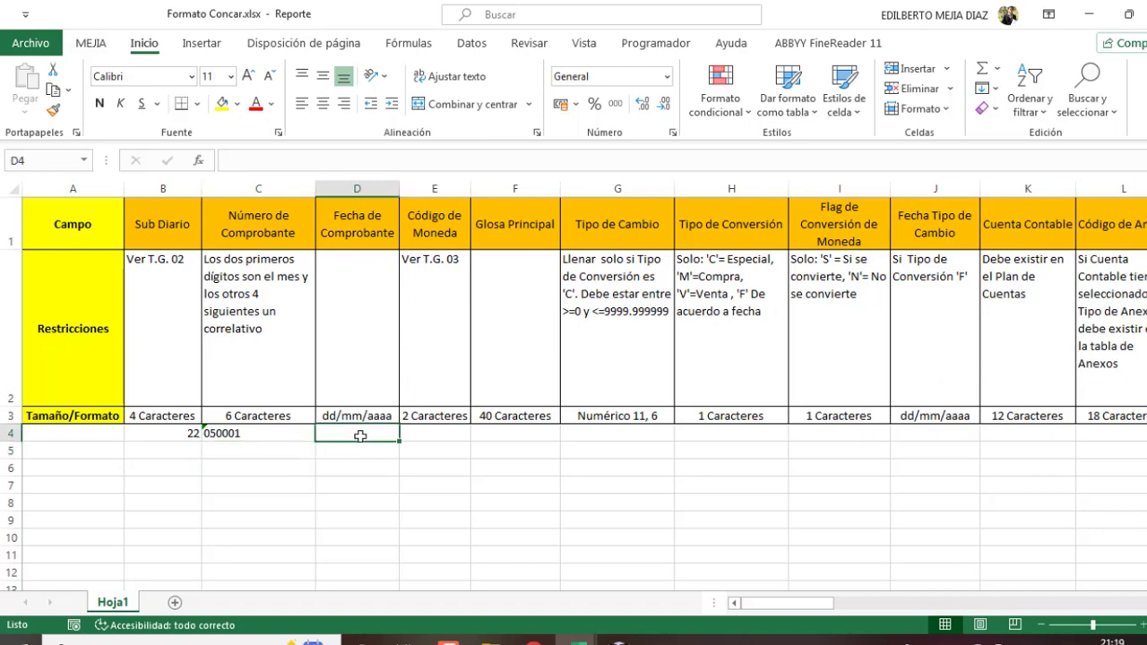
key("alt+Tab")
left_click(83, 299)
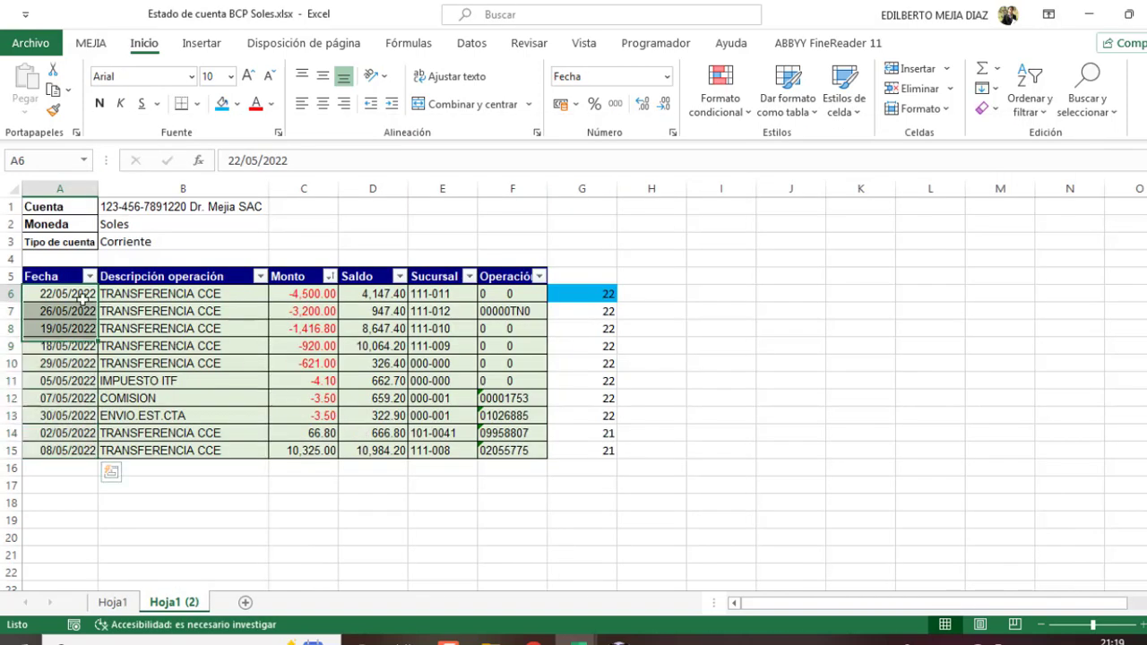
key("alt+Tab")
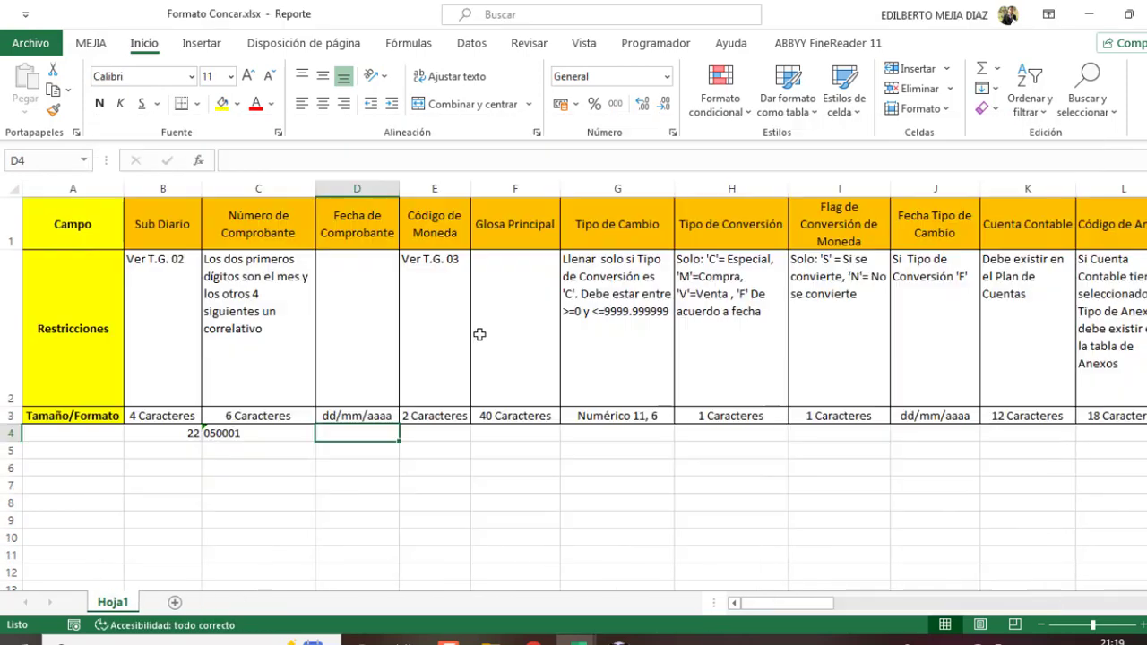
type("22")
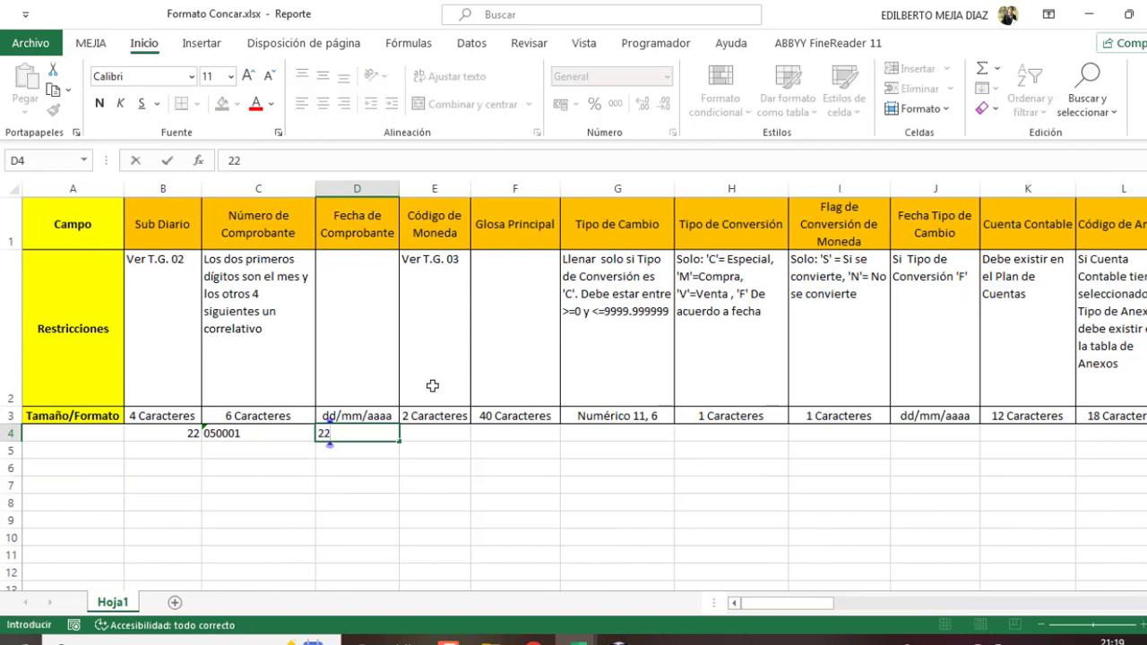
type("-5-22")
key("Return")
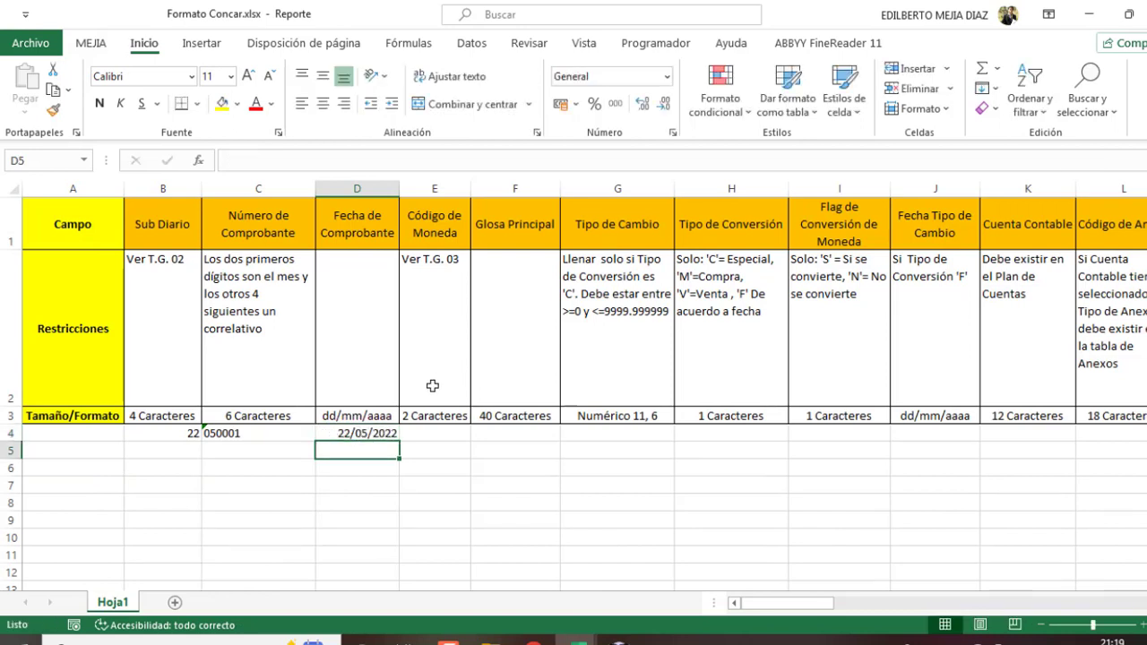
left_click(448, 285)
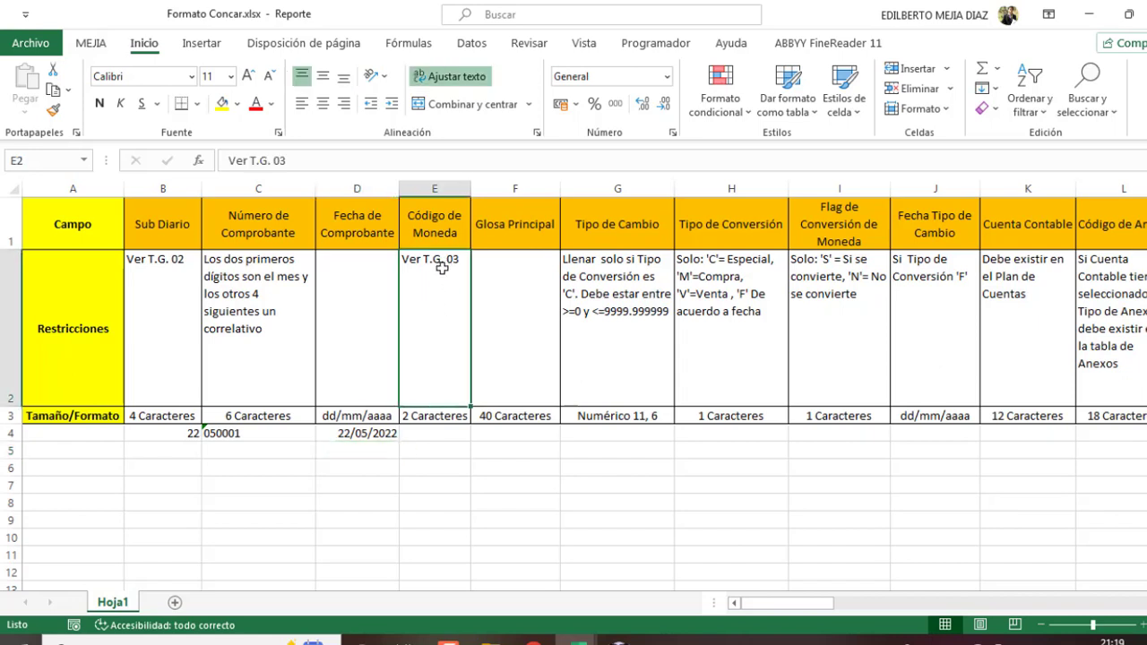
View CONCAR's general table 03 MONEDAS (MN, US, UZ), then return to the statement.
left_click(618, 641)
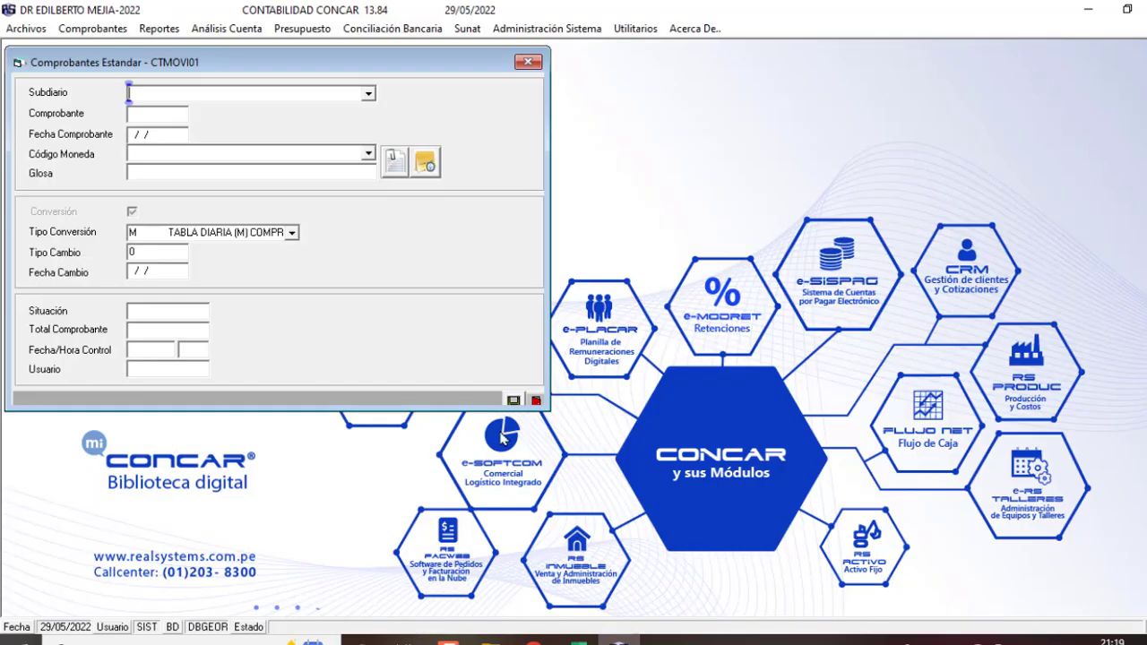
left_click(543, 57)
left_click(19, 33)
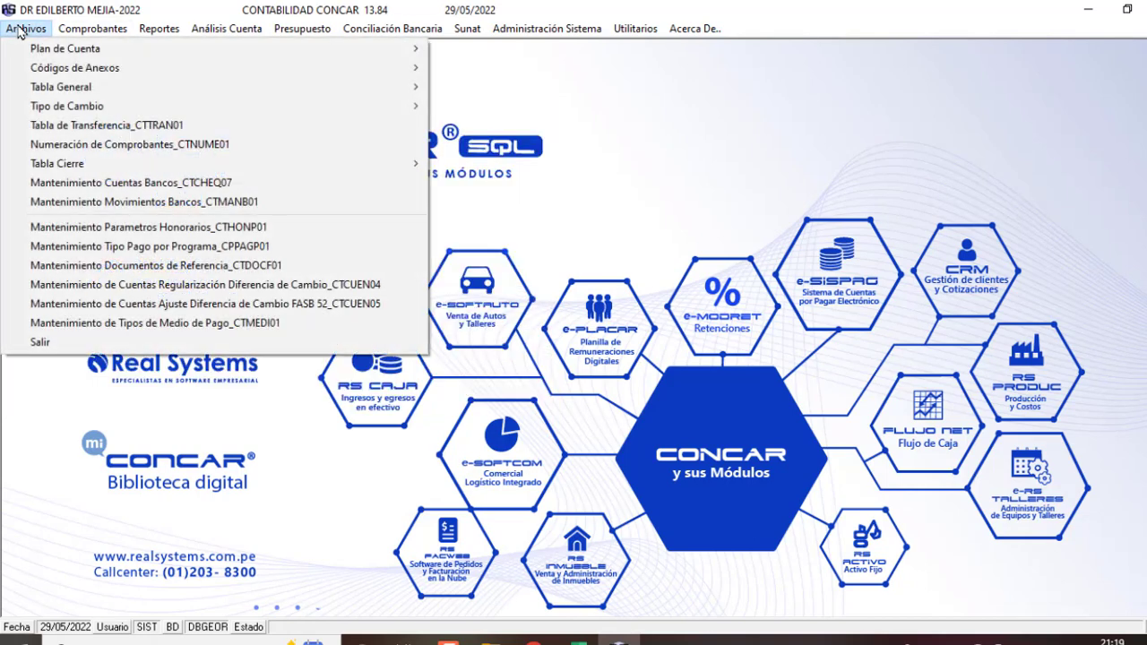
mouse_move(397, 87)
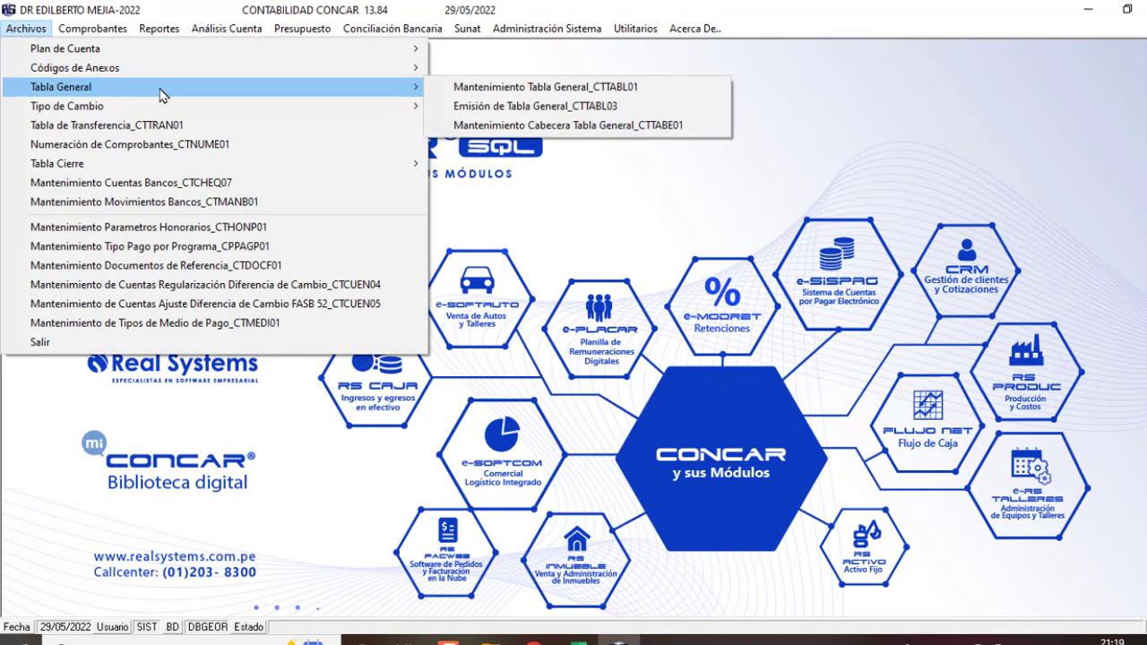
left_click(549, 89)
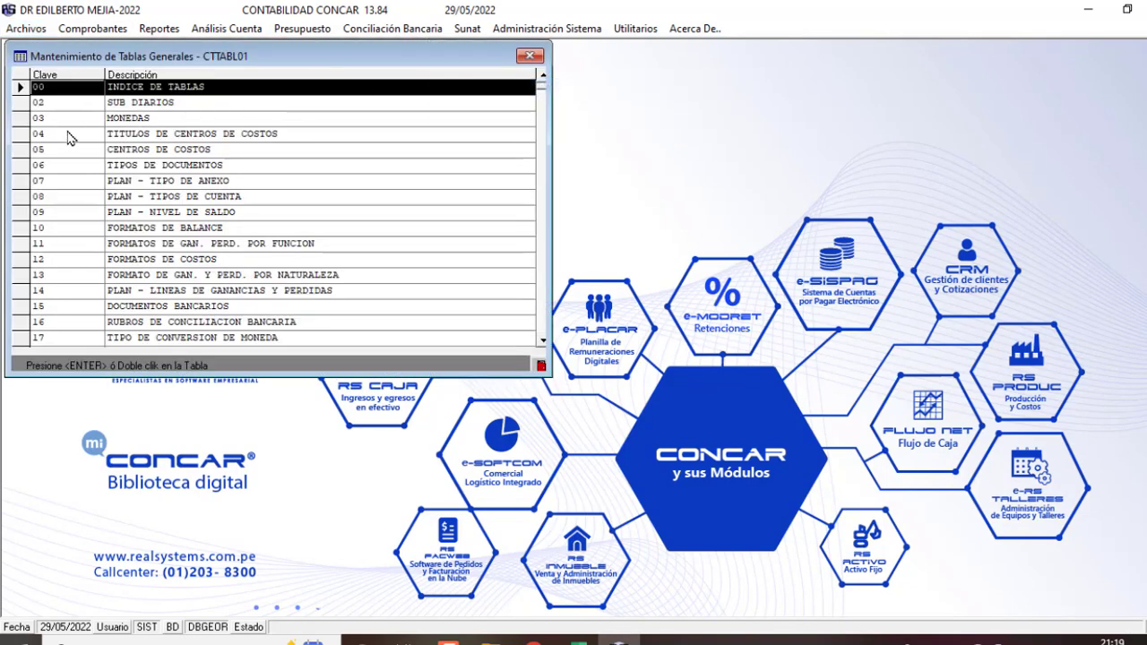
left_click(105, 121)
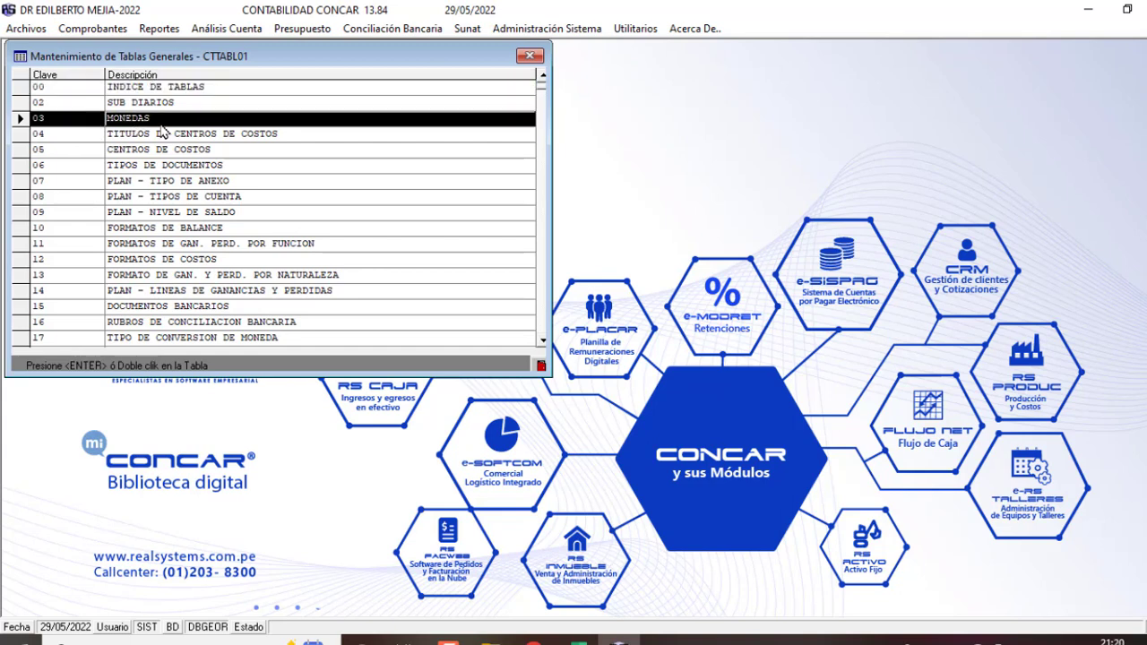
key("Return")
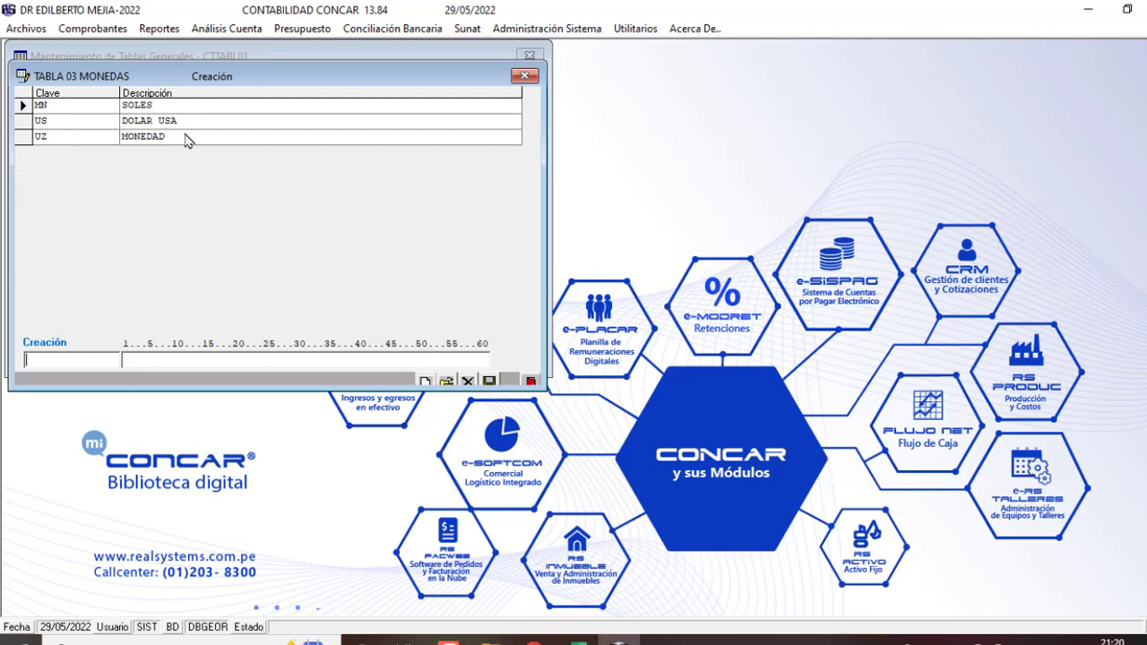
mouse_move(576, 640)
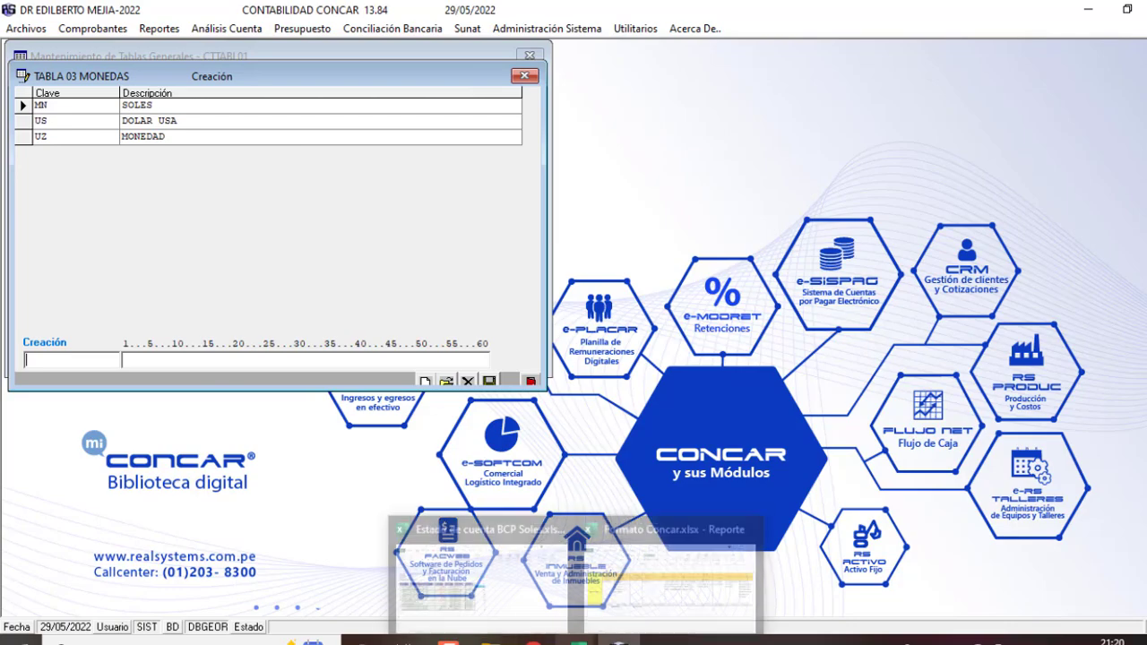
left_click(489, 586)
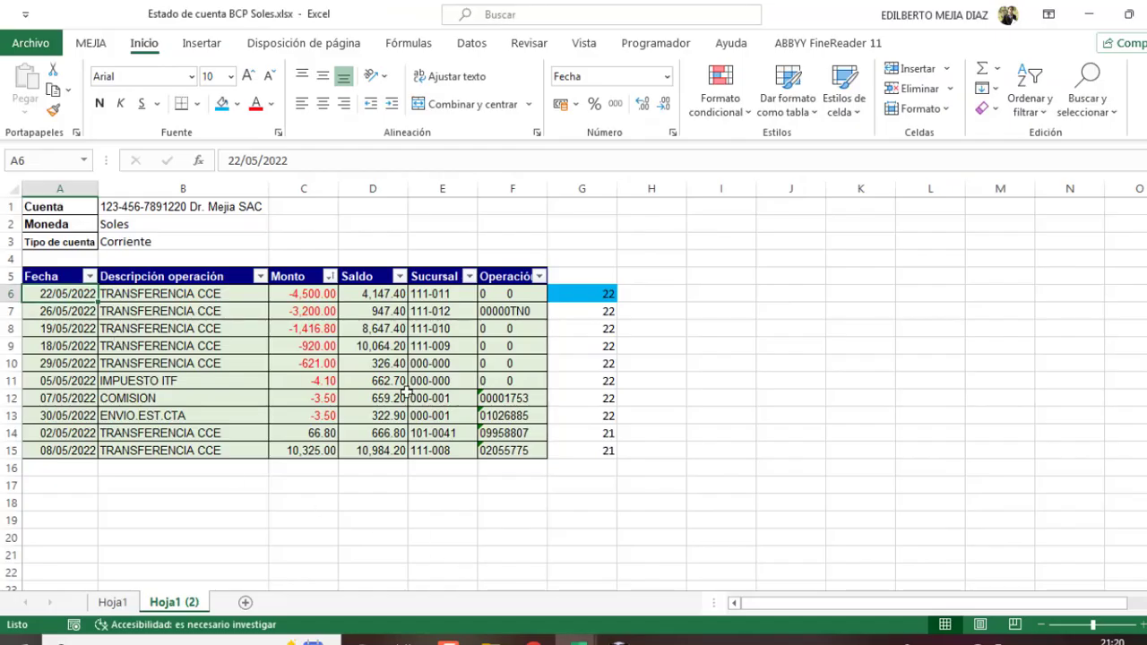
Enter currency code MN in E4 after confirming the statement is in Soles.
left_click(144, 228)
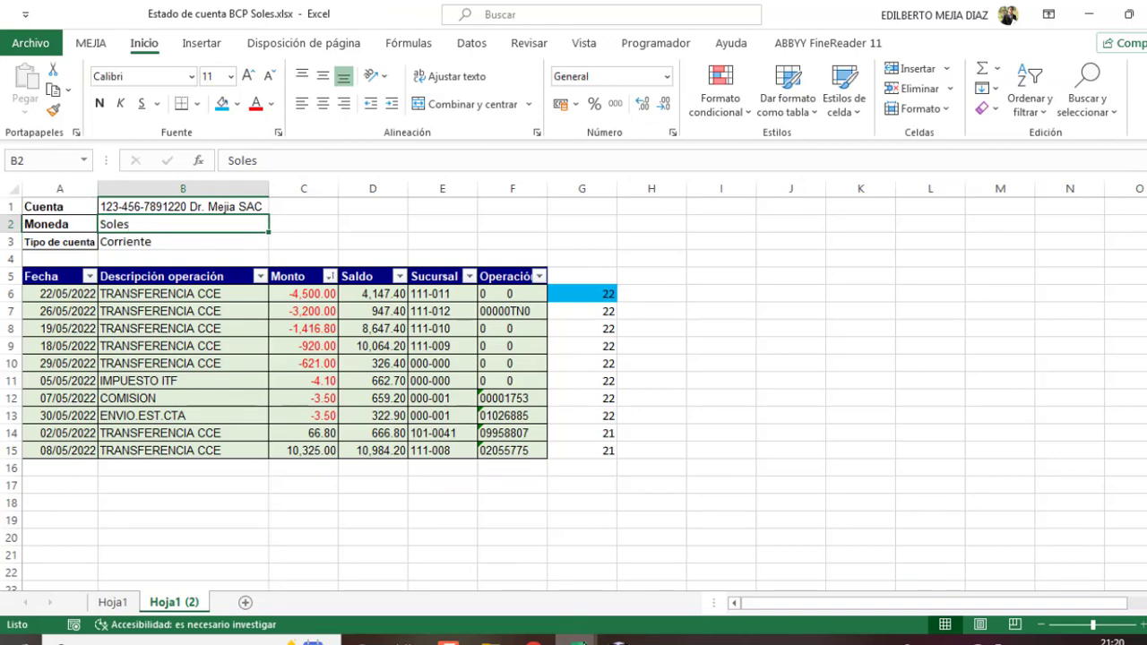
mouse_move(618, 642)
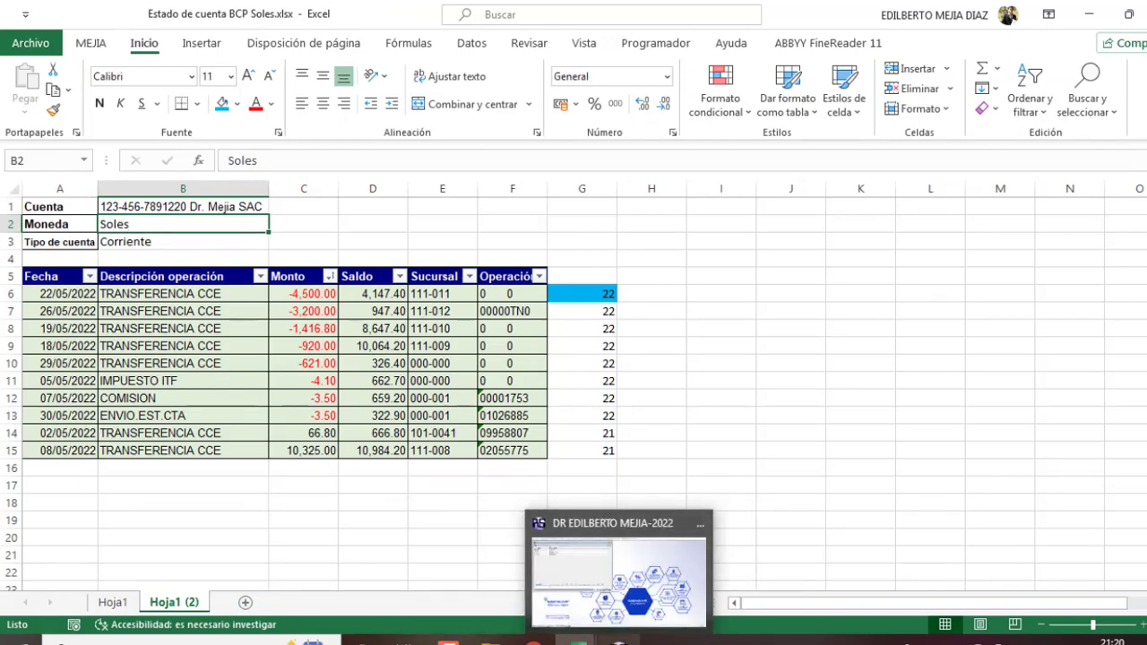
mouse_move(578, 642)
left_click(663, 583)
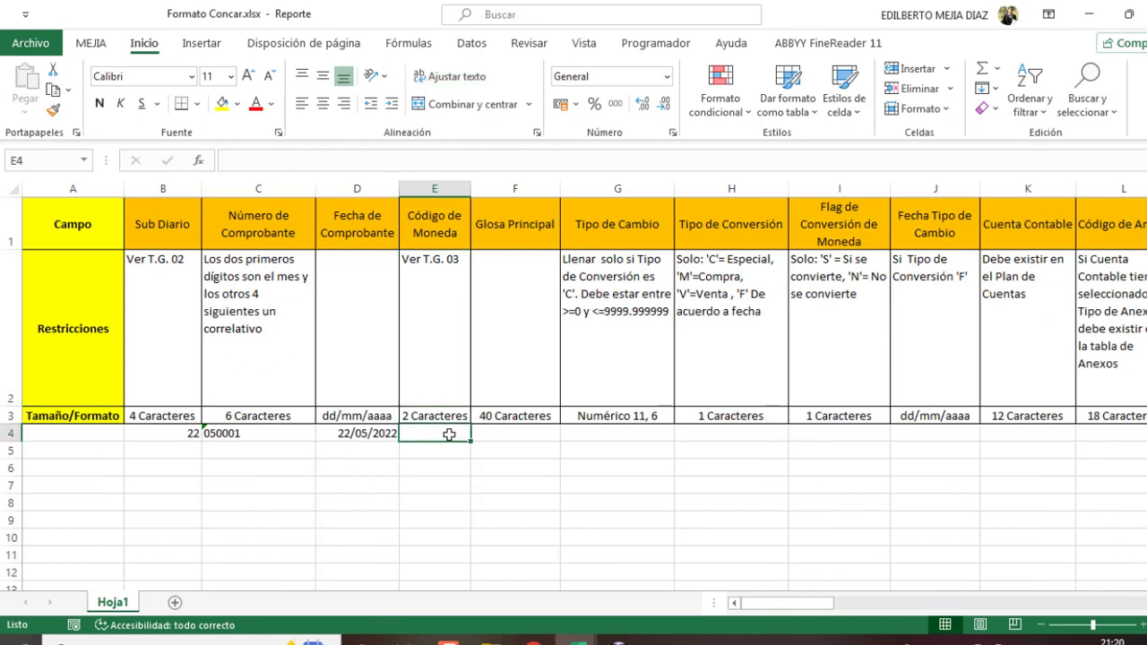
type("MN")
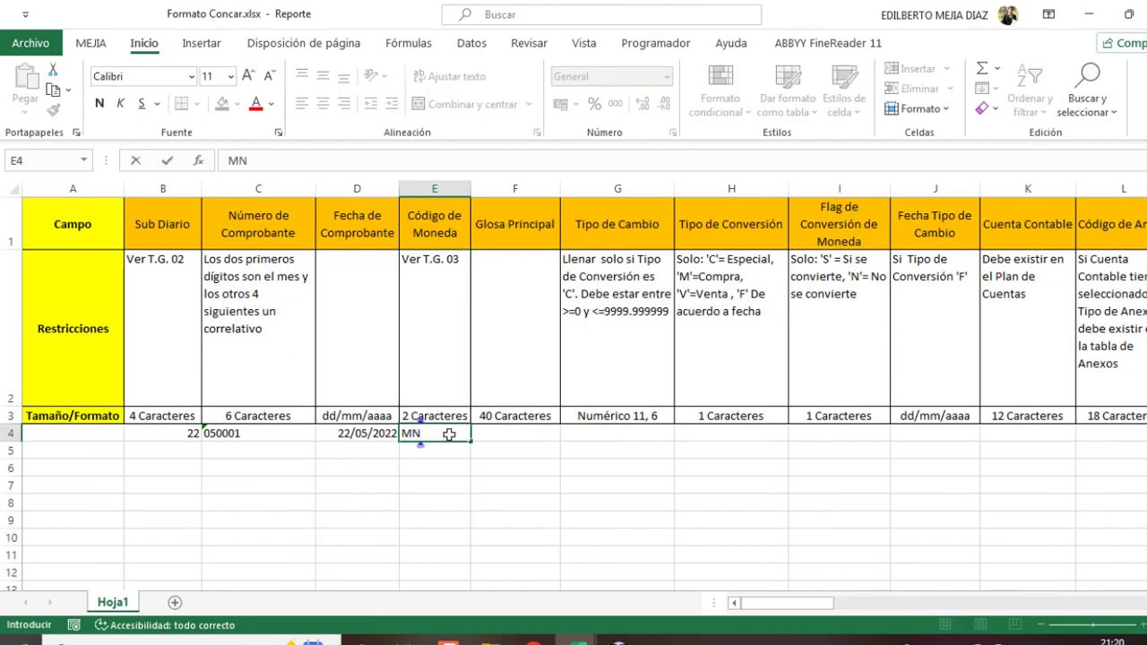
key("Tab")
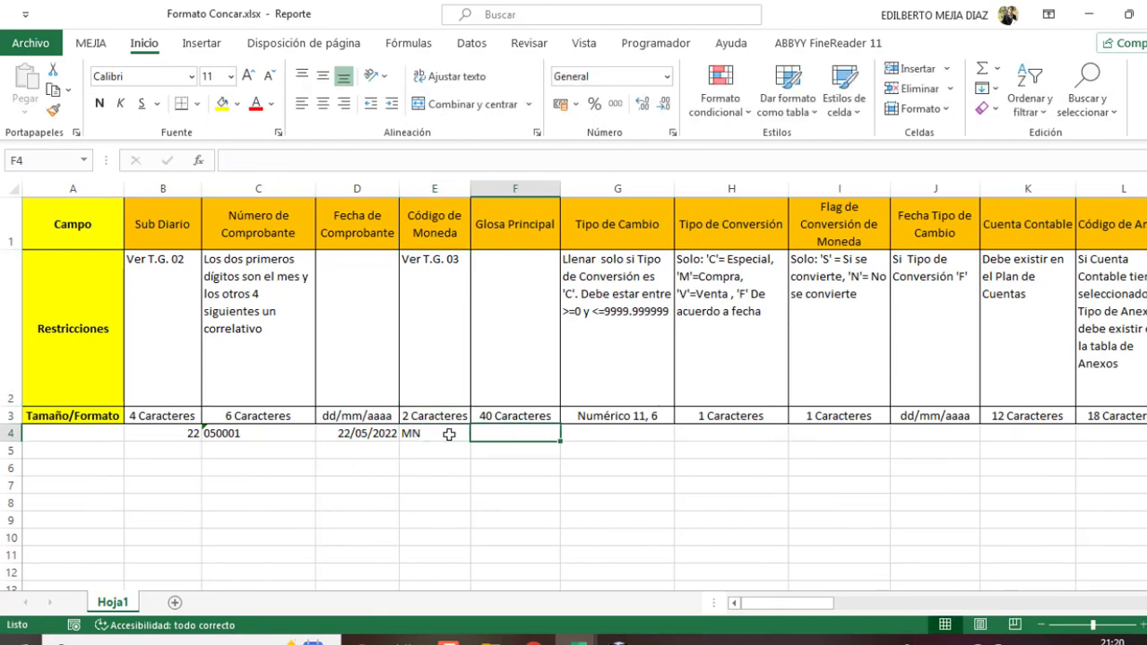
Copy the statement's TRANSFERENCIA CCE description into F4 as the main gloss.
mouse_move(578, 642)
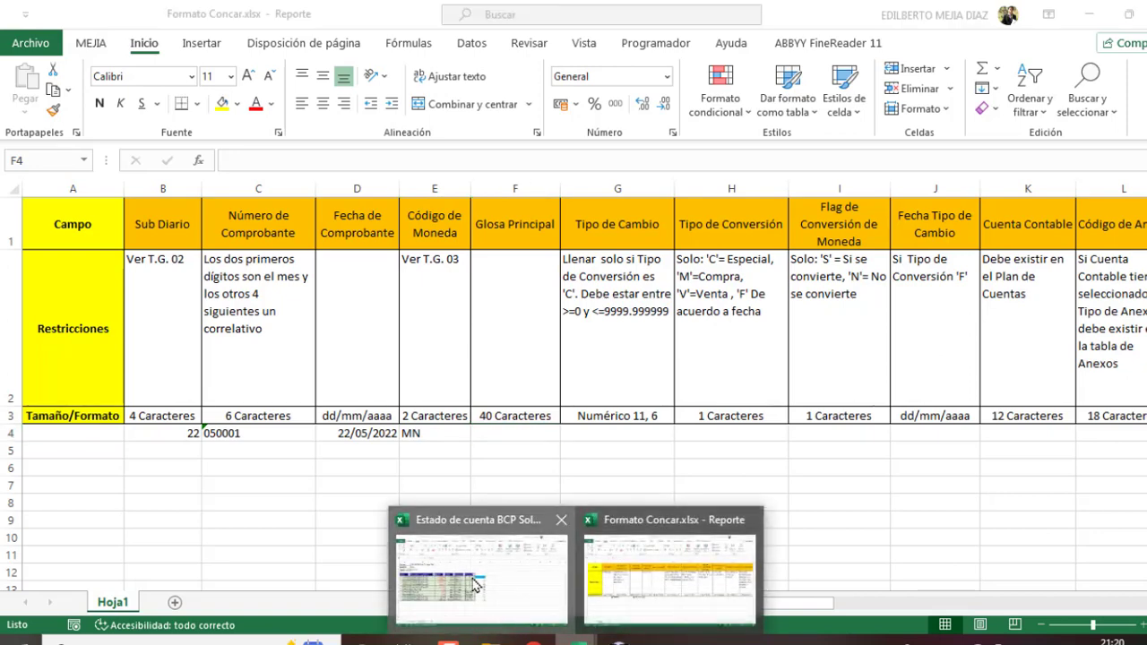
left_click(474, 584)
left_click(148, 294)
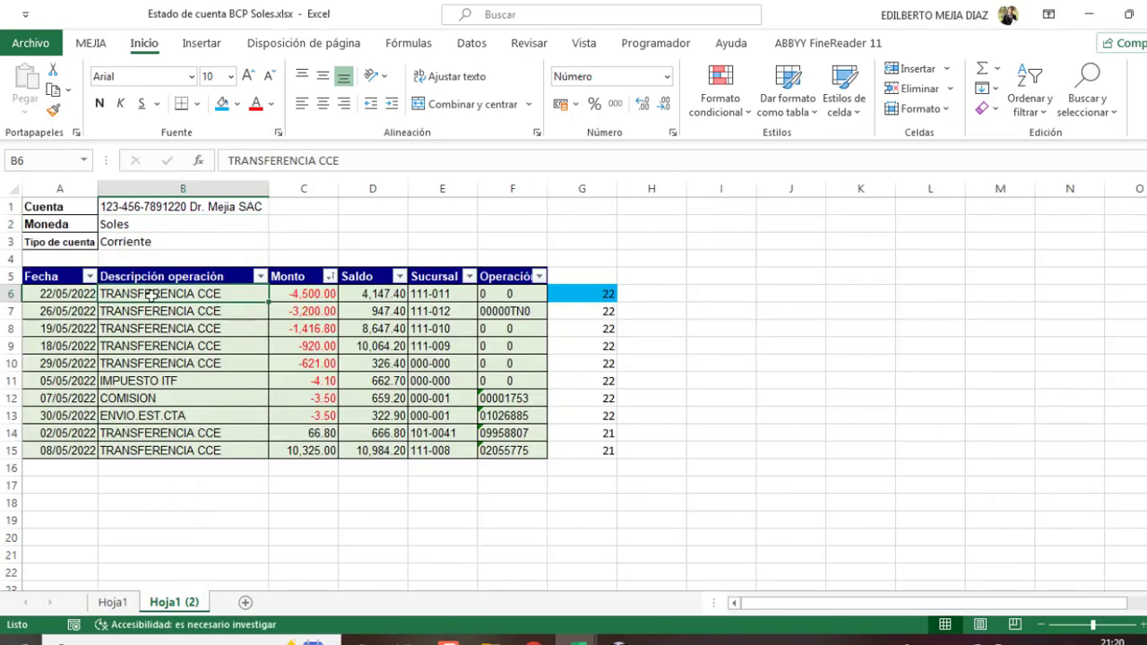
key("ctrl+c")
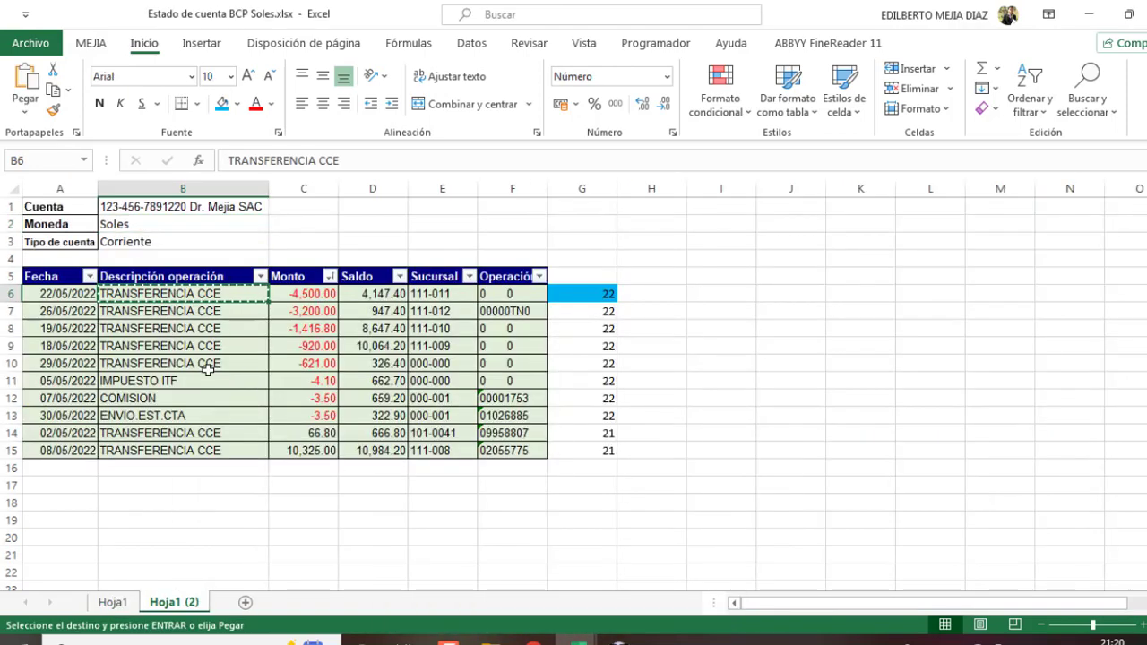
key("alt+Tab")
left_click(345, 162)
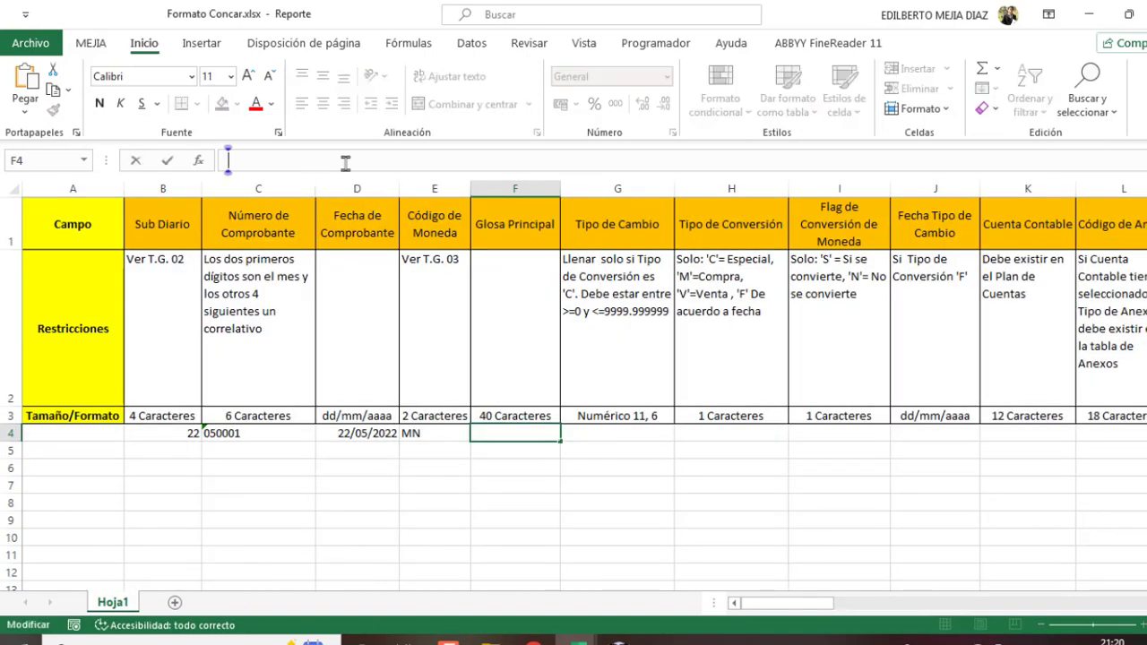
key("ctrl+v")
left_click(568, 478)
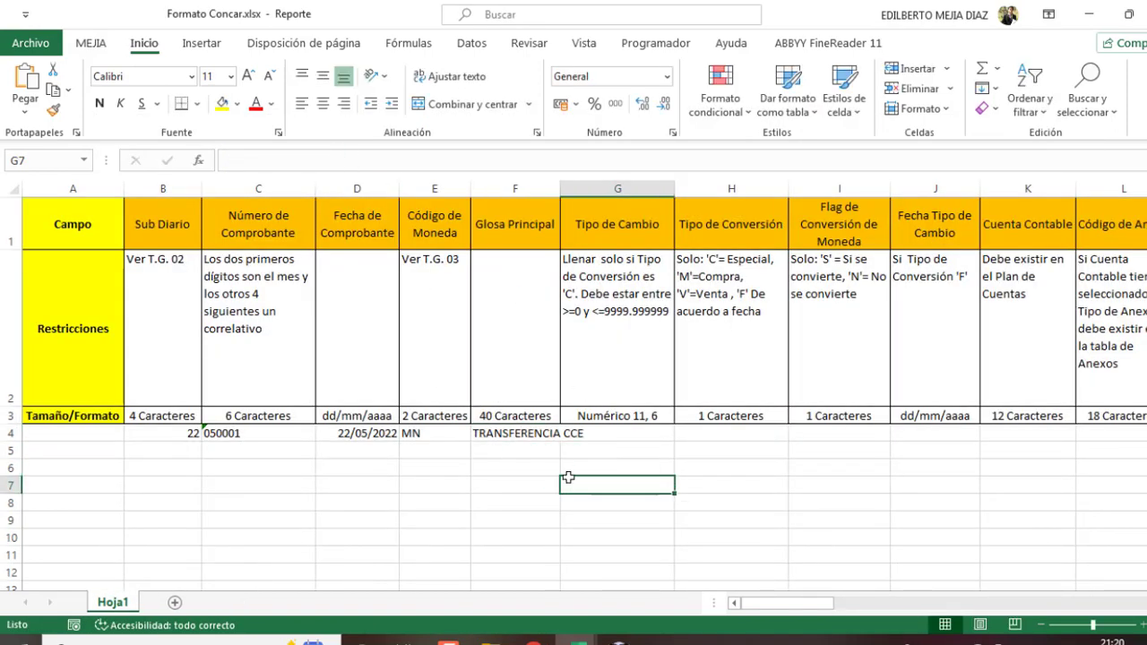
left_click(550, 436)
Leave exchange rate G4 empty, enter conversion type V in H4 and flag S in I4.
left_click(616, 430)
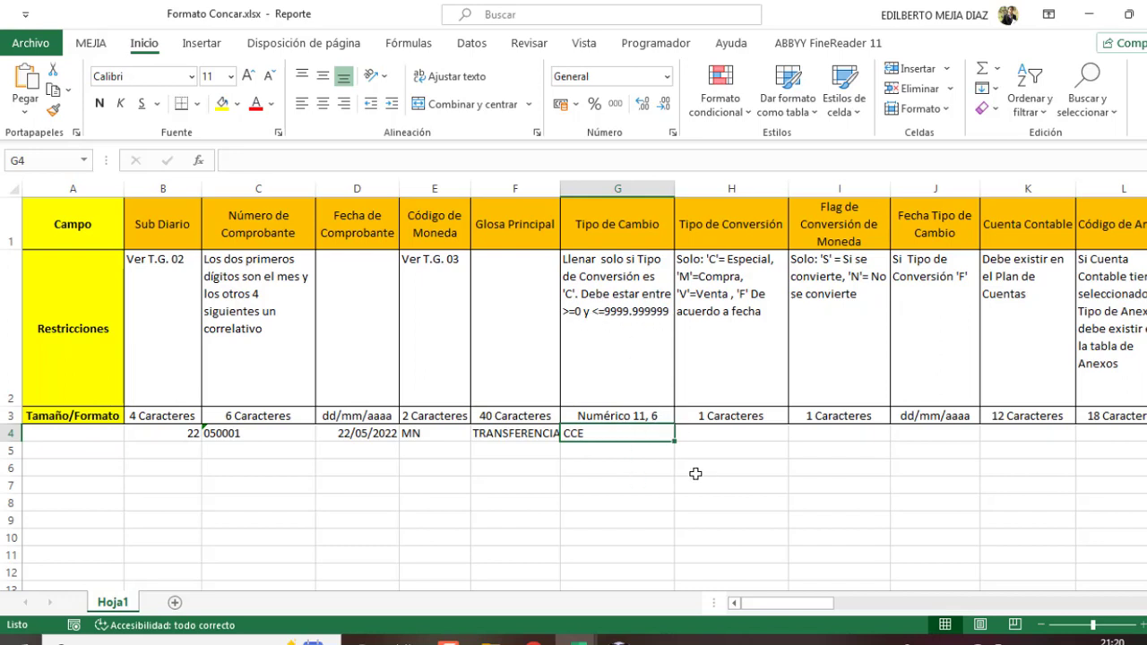
key("Tab")
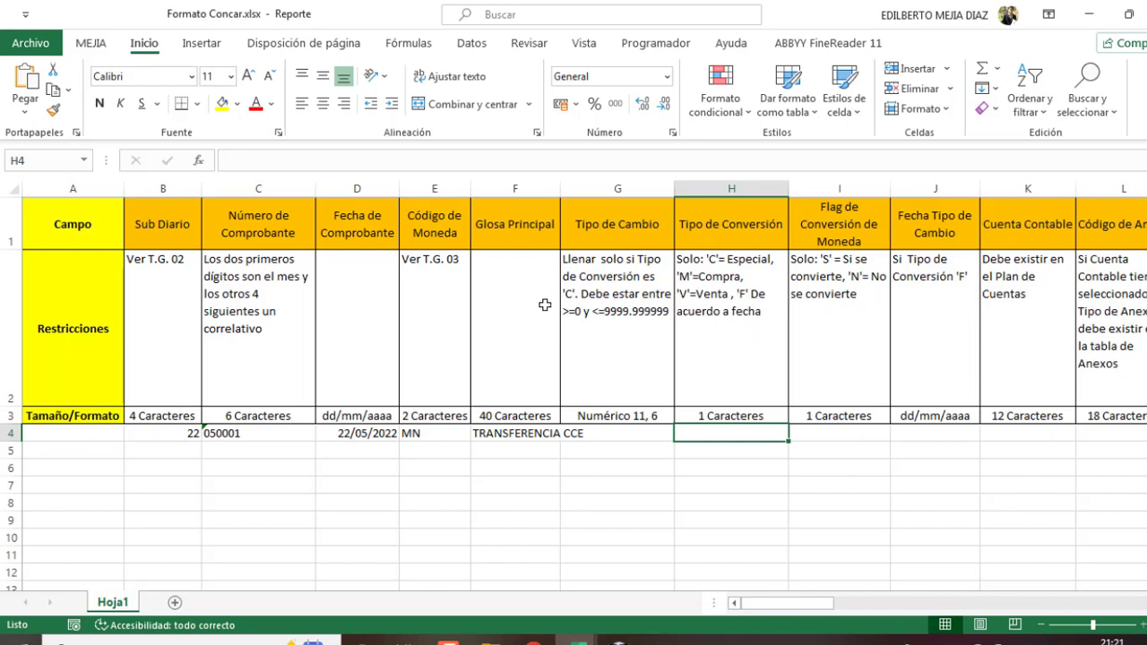
type("V")
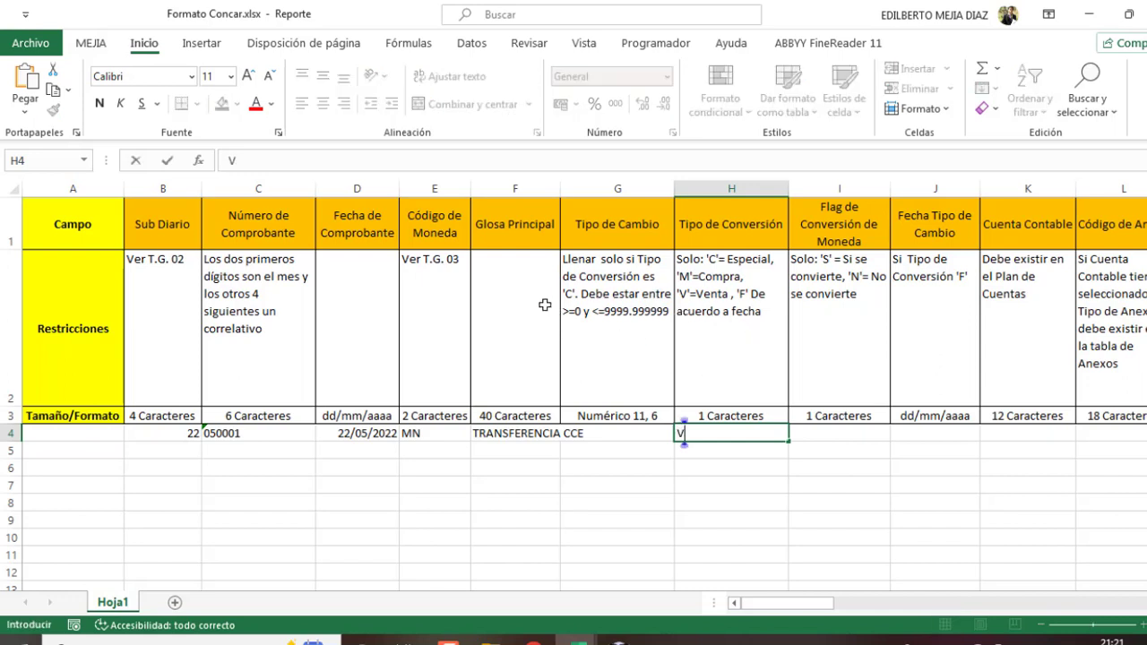
key("Tab")
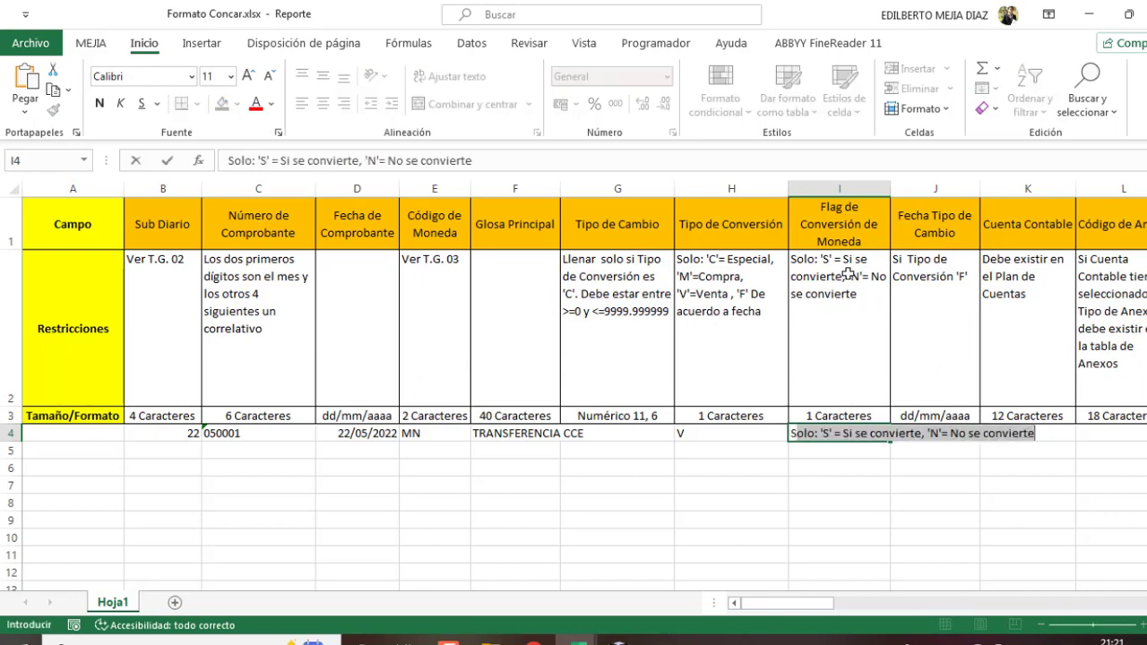
key("Delete")
key("Tab")
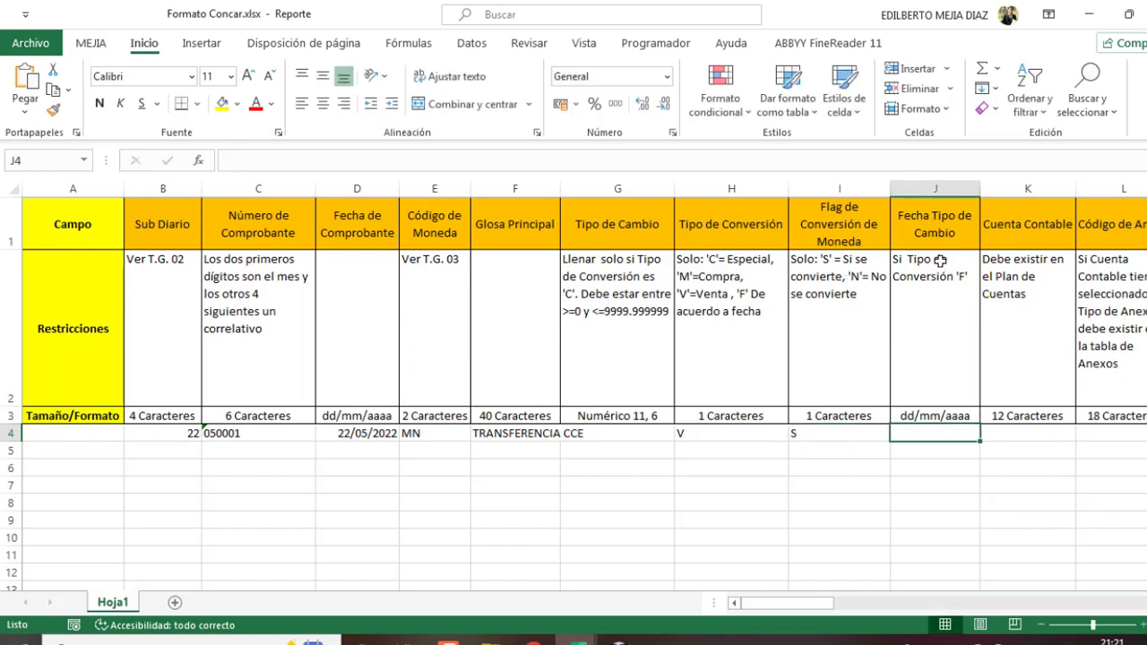
Review the conversion flag and exchange-rate date columns and the K2 account code requirement.
left_click(830, 181)
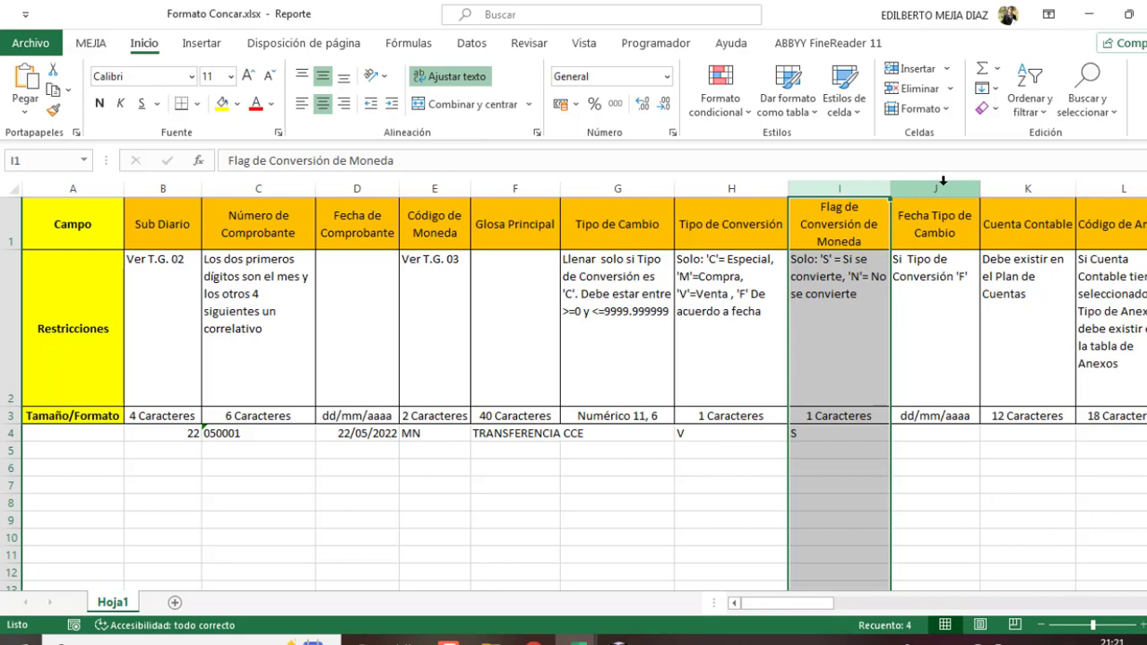
left_click(943, 181)
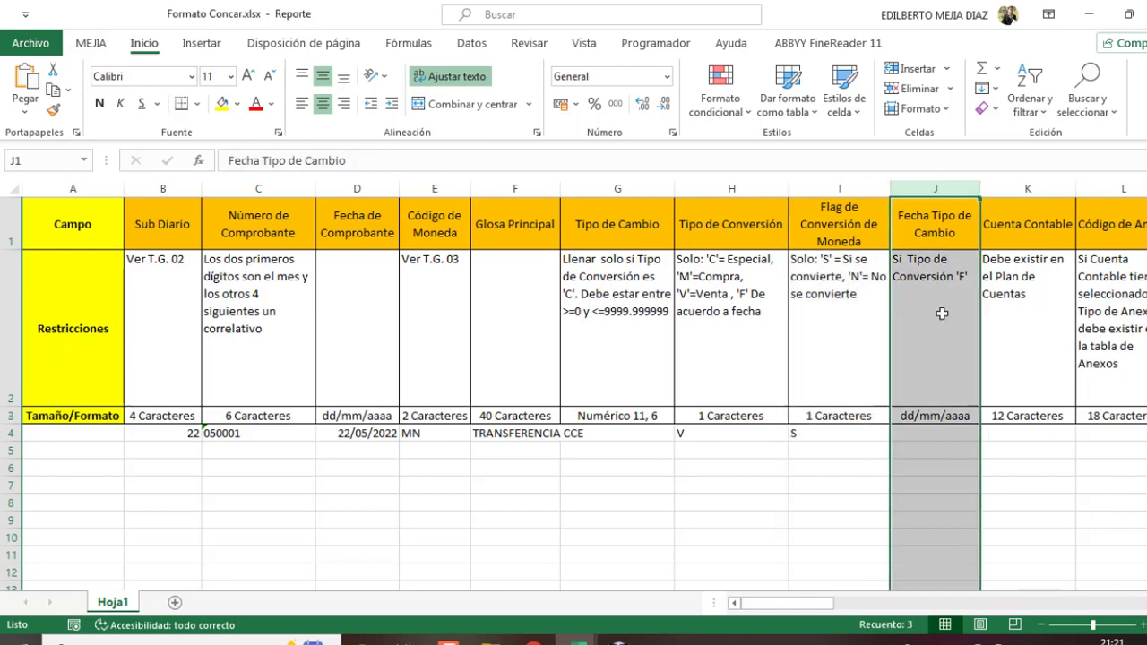
left_click_drag(832, 604, 853, 606)
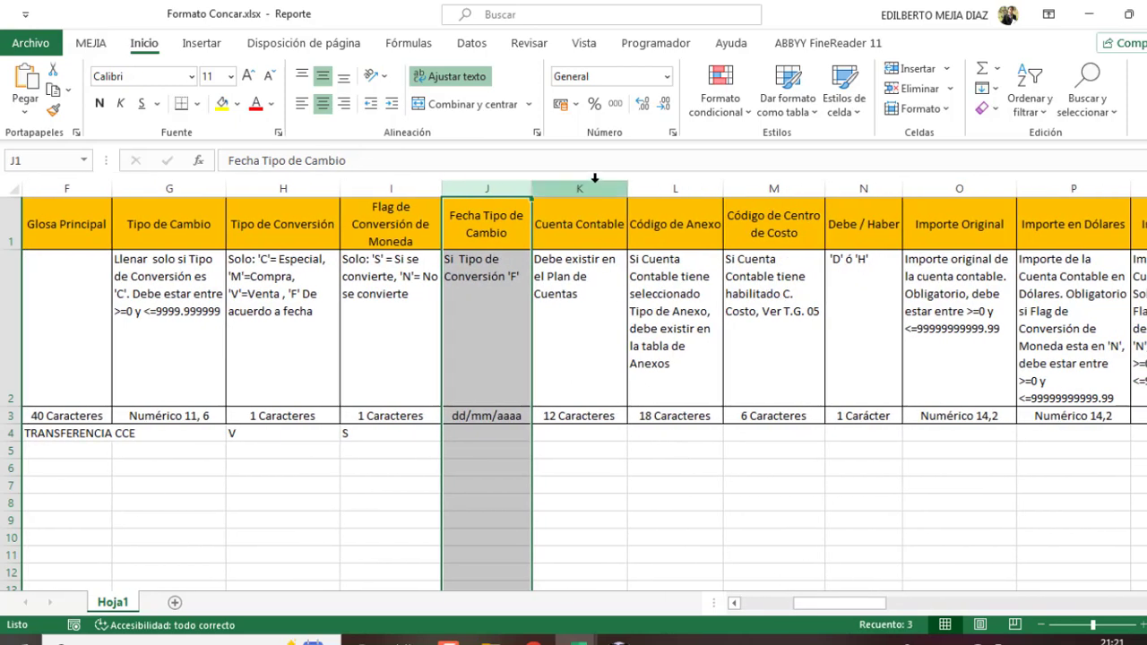
left_click(590, 258)
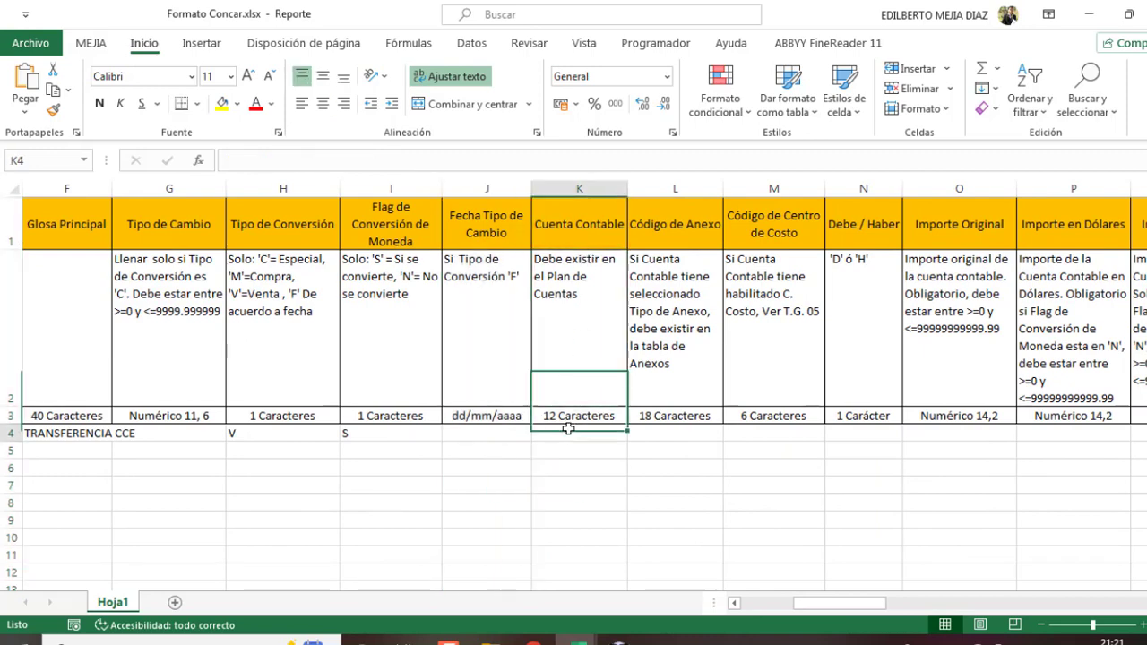
Close the currency table windows in CONCAR and open the chart of accounts maintenance.
left_click(618, 640)
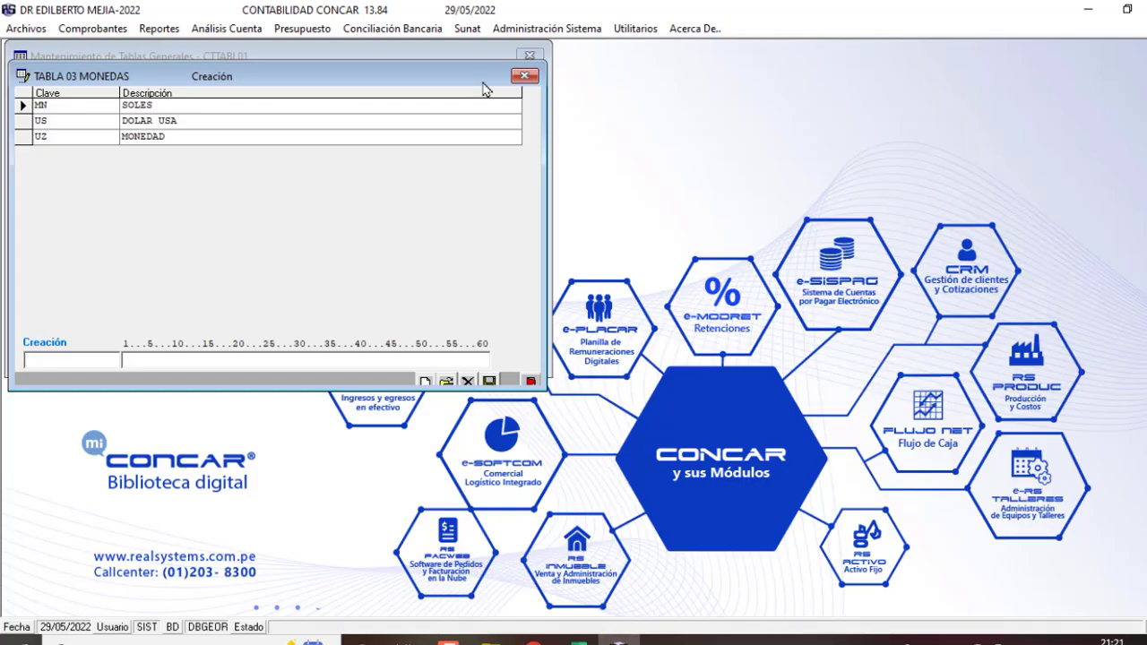
left_click(525, 75)
left_click(21, 32)
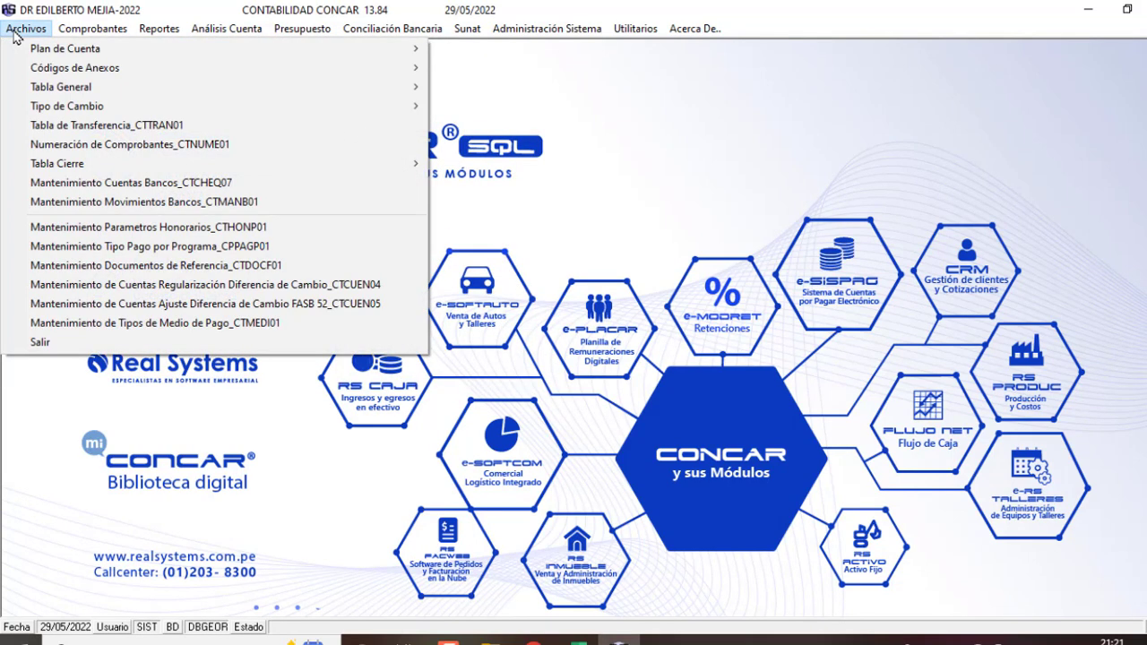
mouse_move(61, 50)
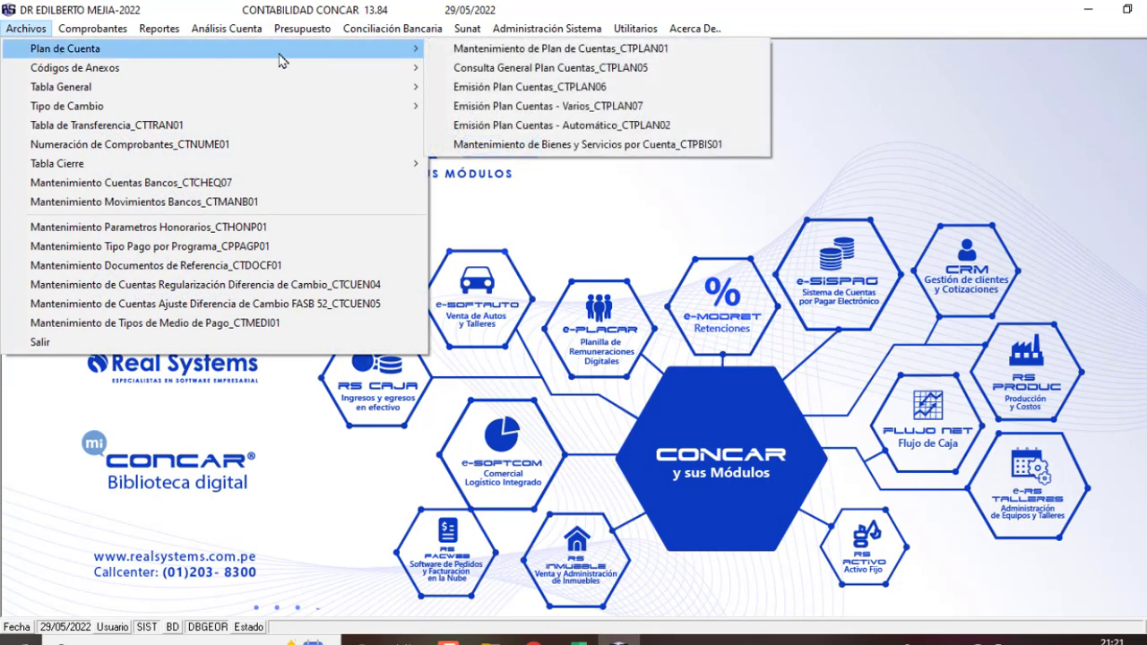
left_click(545, 50)
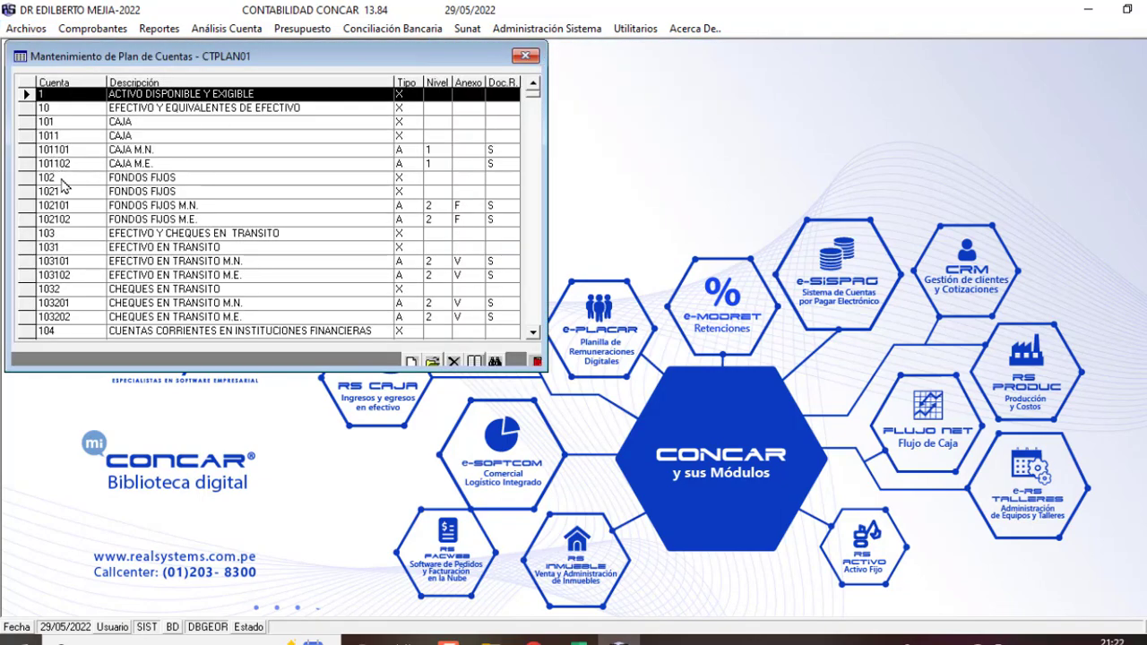
Find account 104101 BANCO DE CREDITO MN in group 104, then go back to Formato Concar.xlsx.
left_click(65, 331)
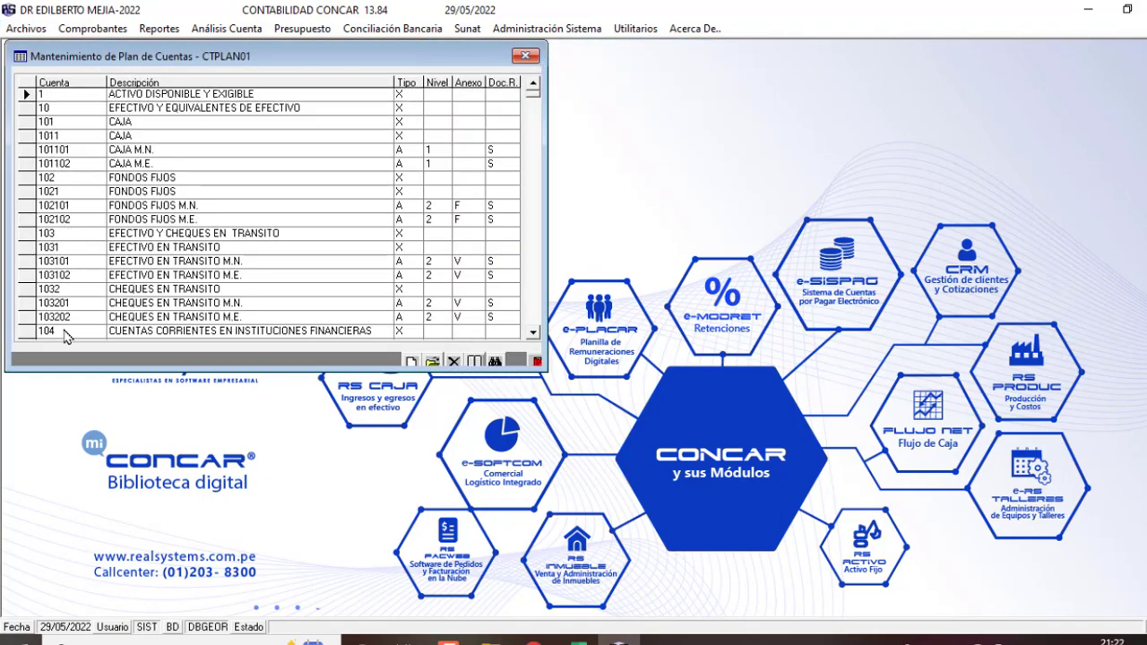
left_click(533, 332)
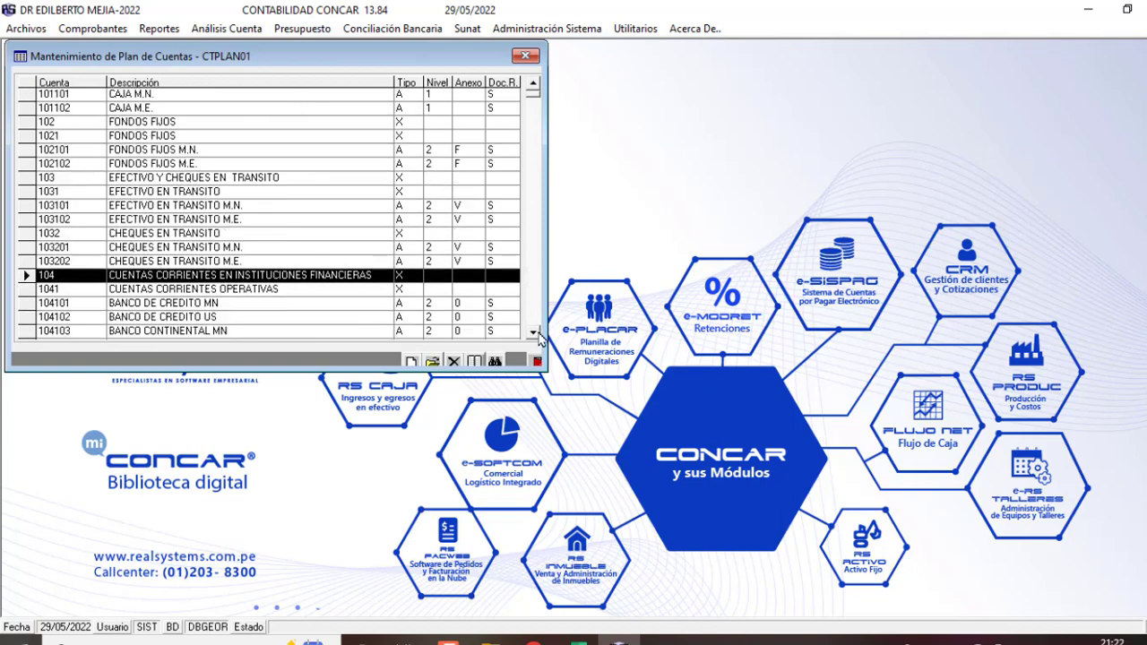
left_click(534, 332)
left_click(534, 332)
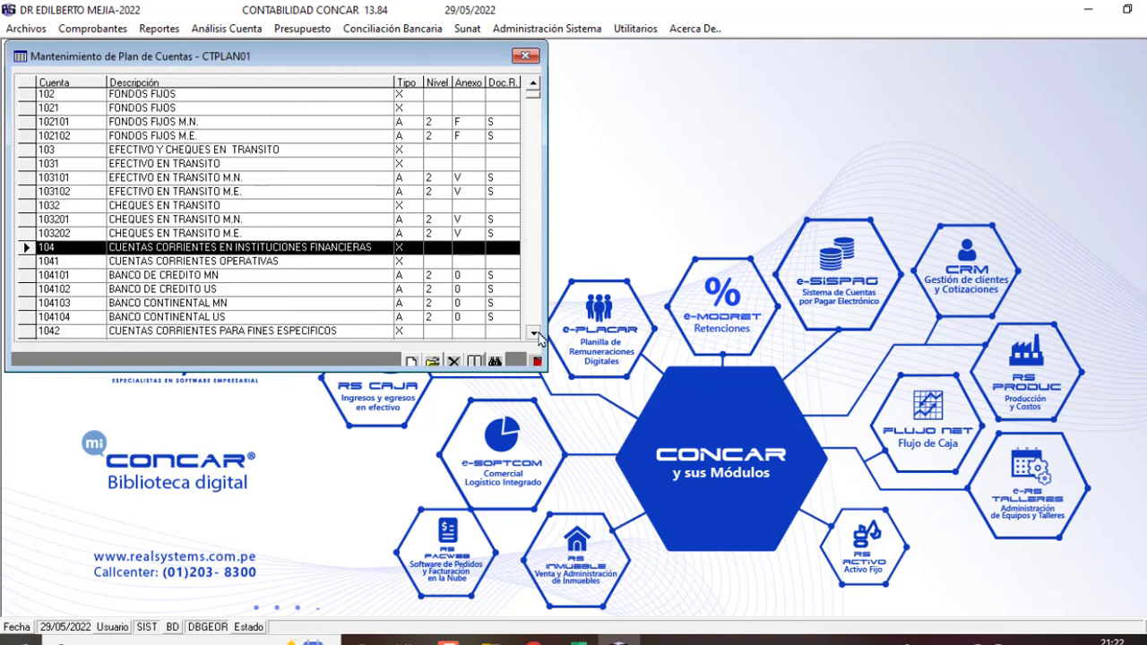
left_click(534, 332)
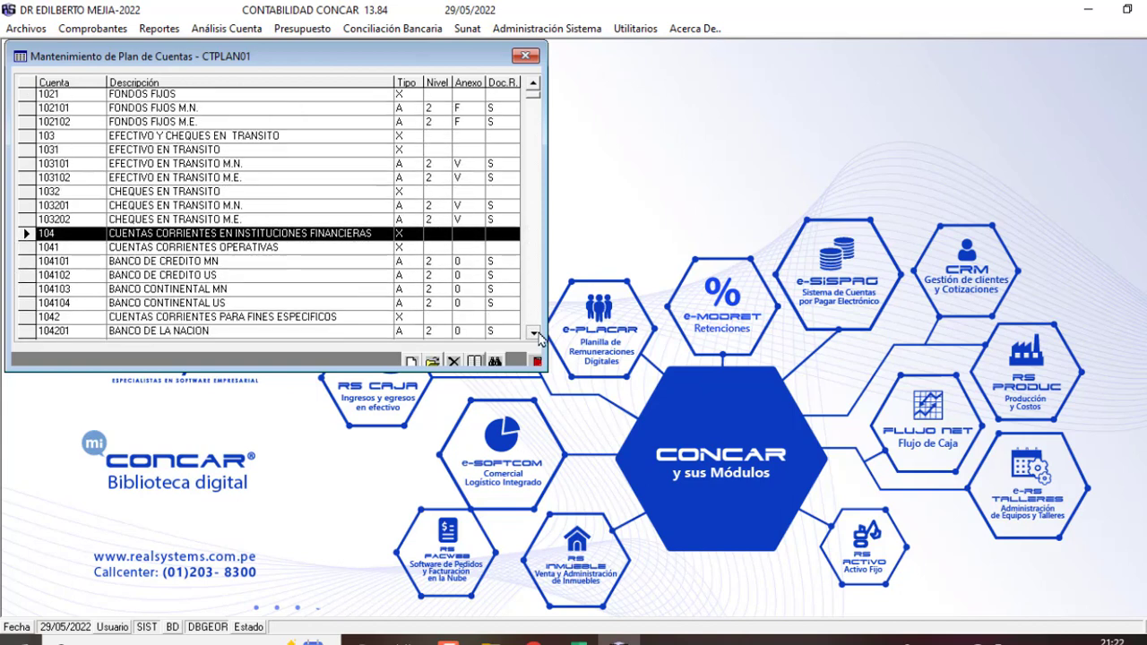
left_click(68, 263)
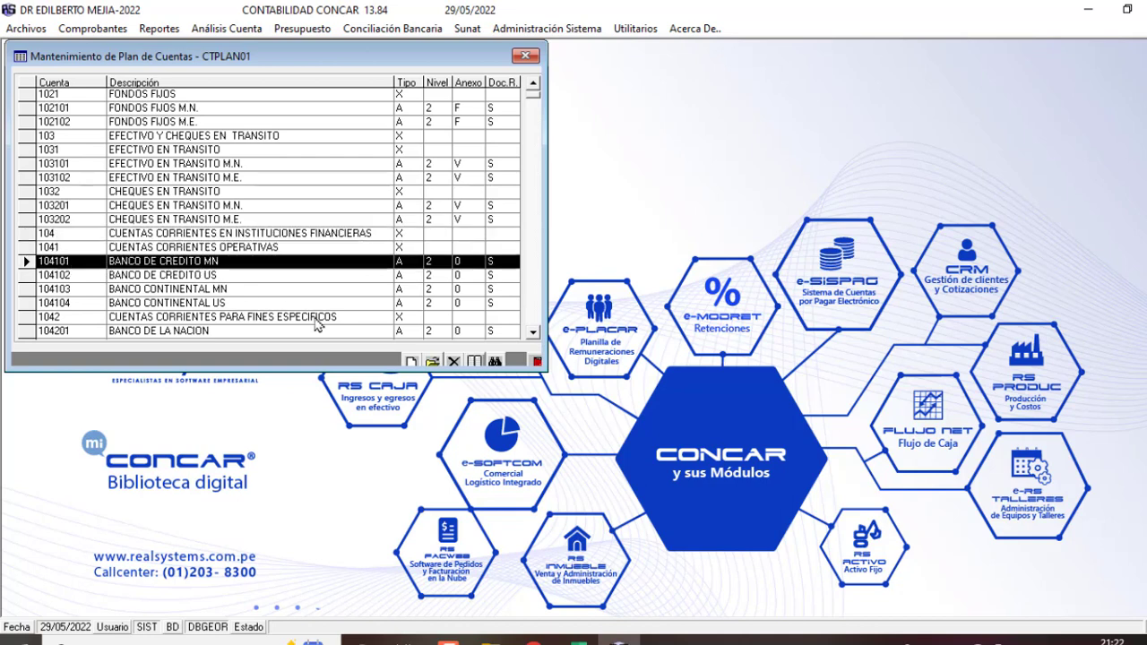
left_click(578, 639)
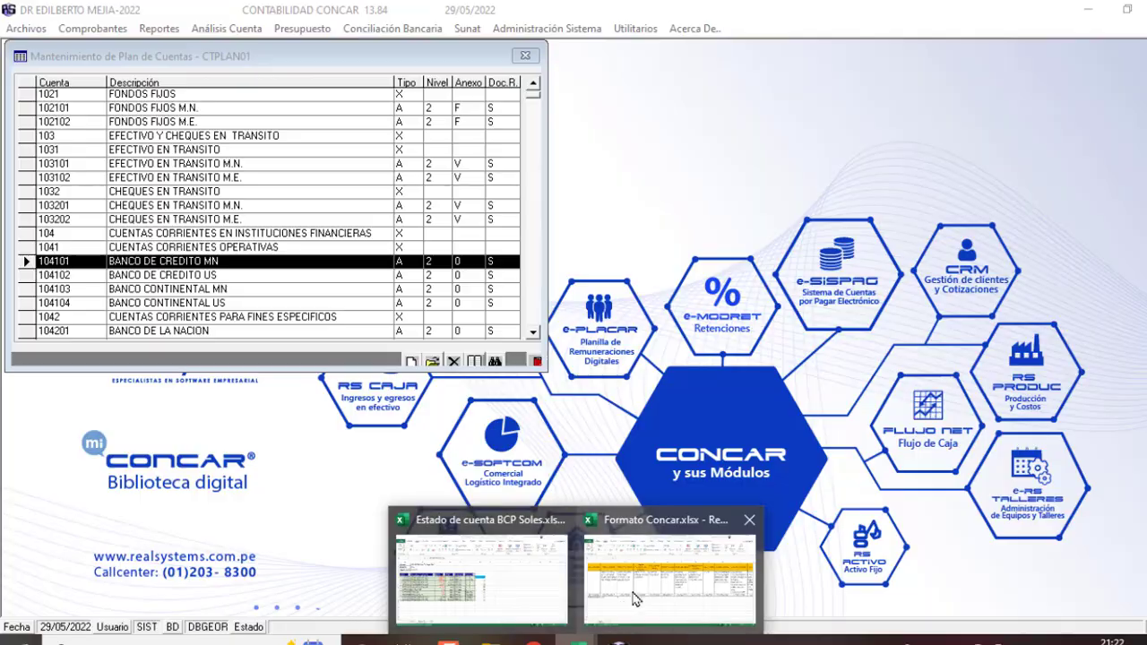
left_click(627, 602)
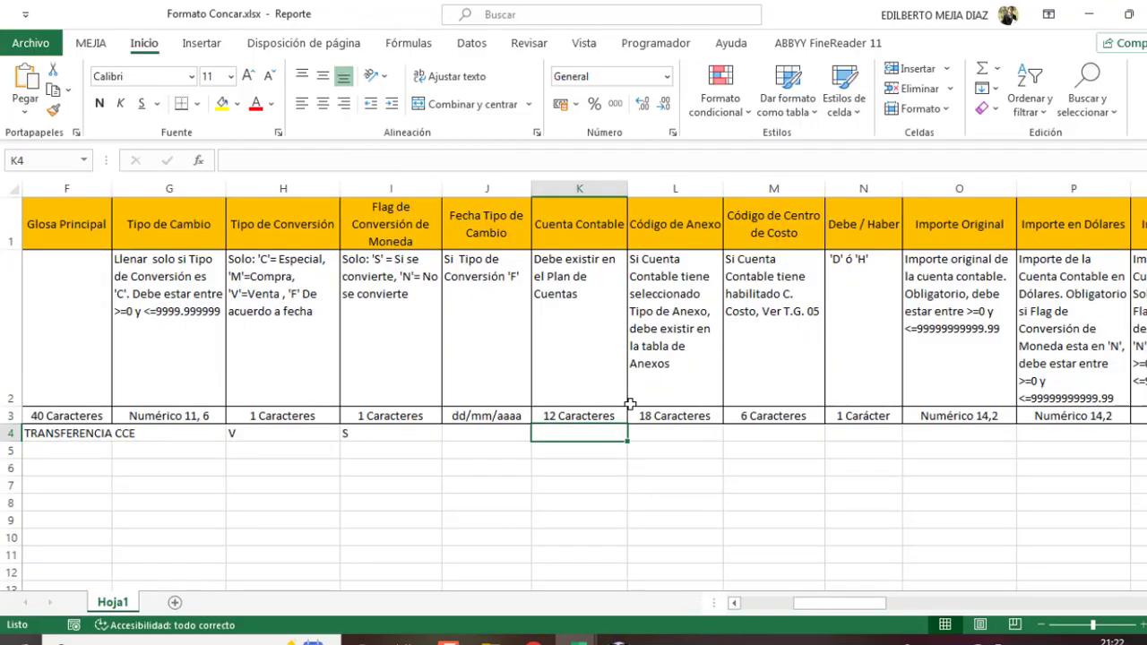
Enter 104101 in both Cuenta Contable K4 and Código de Anexo L4.
type("104101")
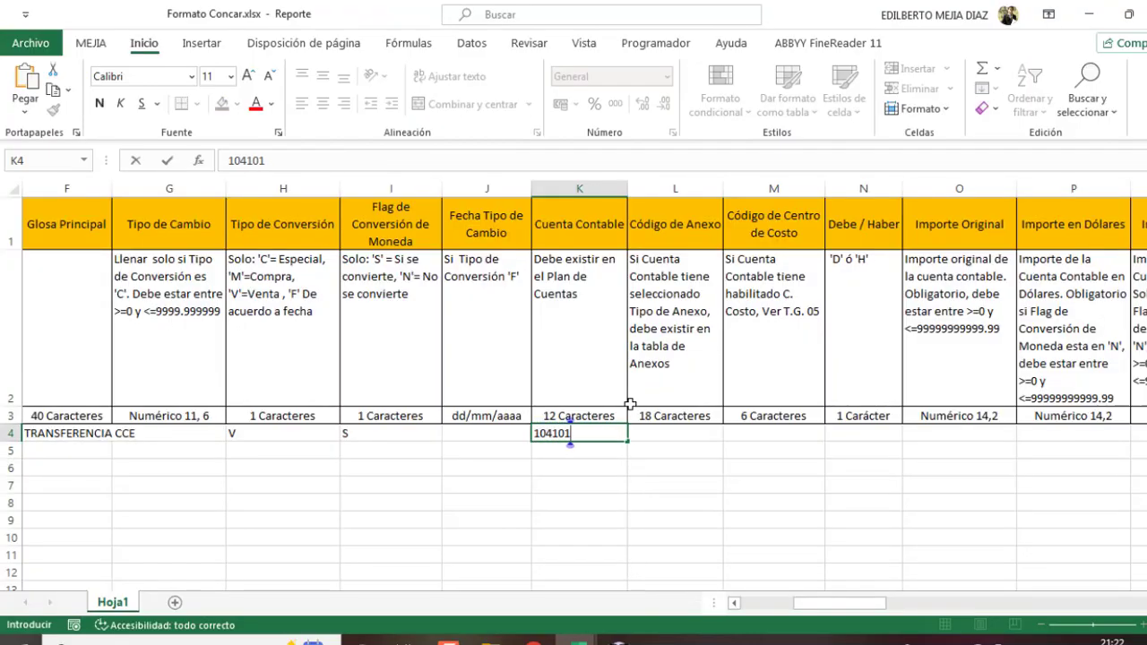
key("Tab")
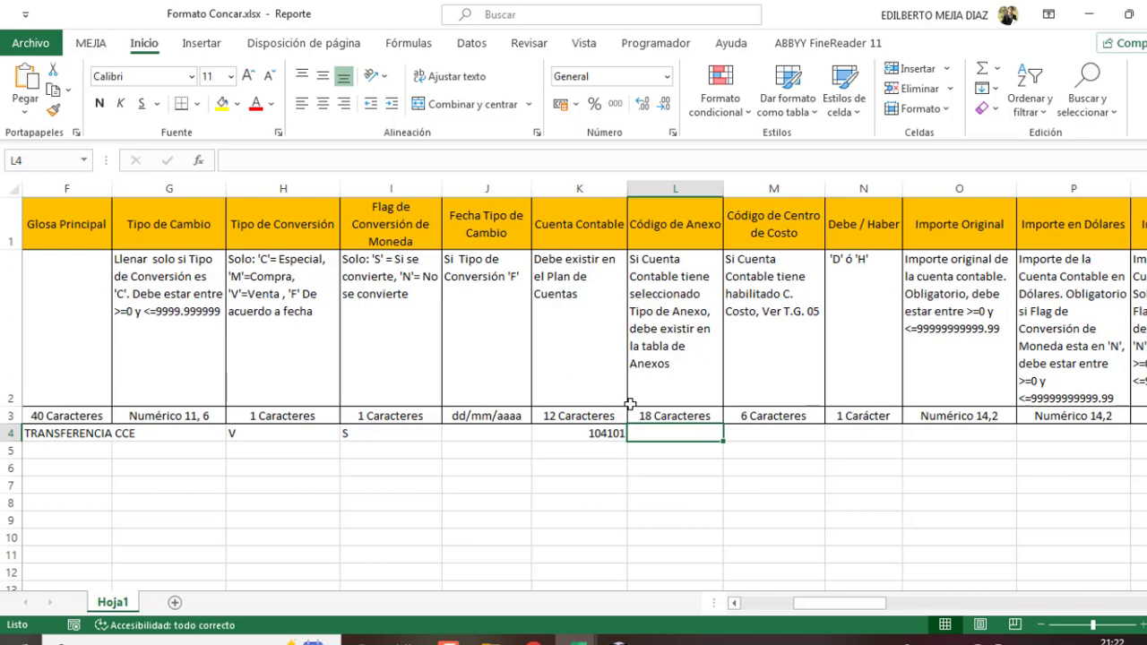
left_click(618, 640)
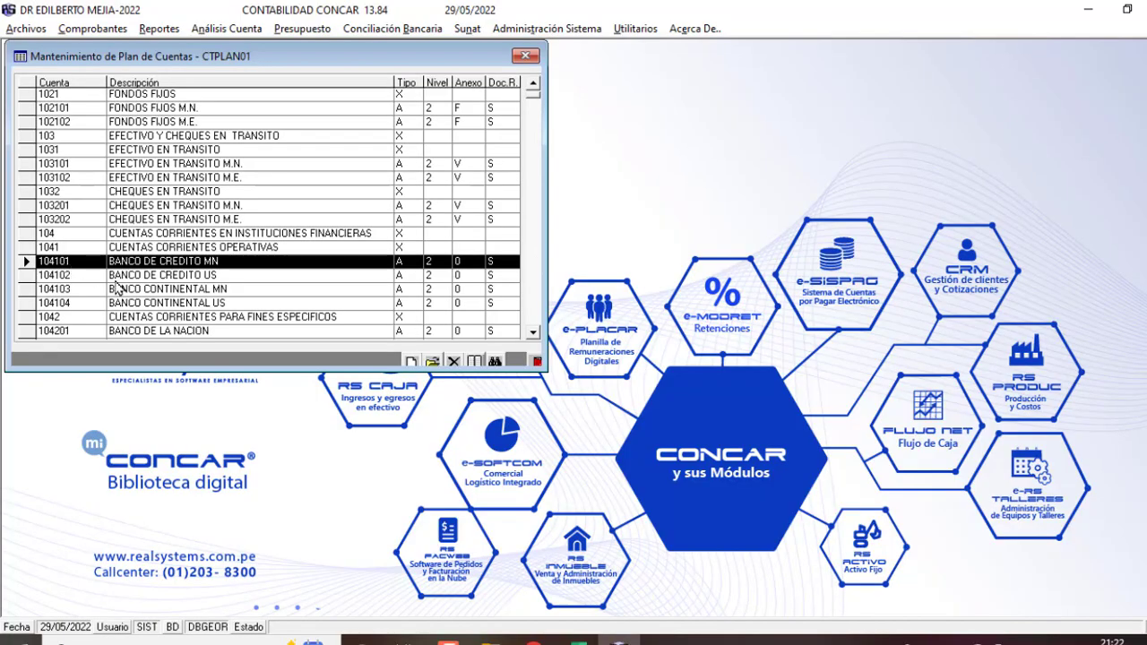
key("alt+Tab")
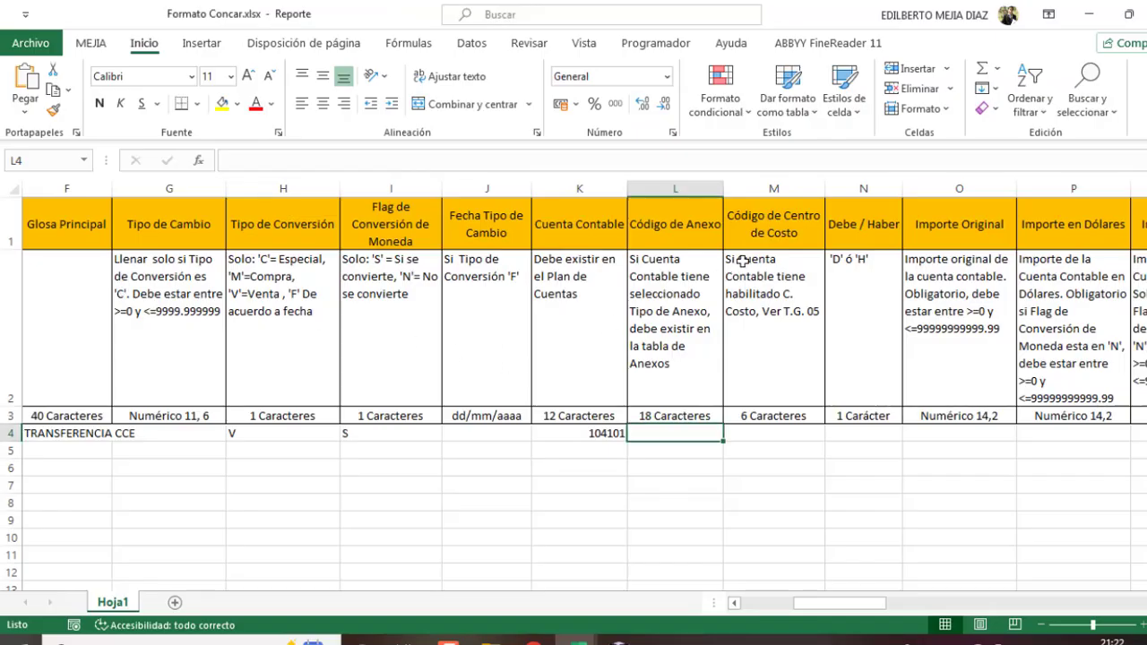
type("104101")
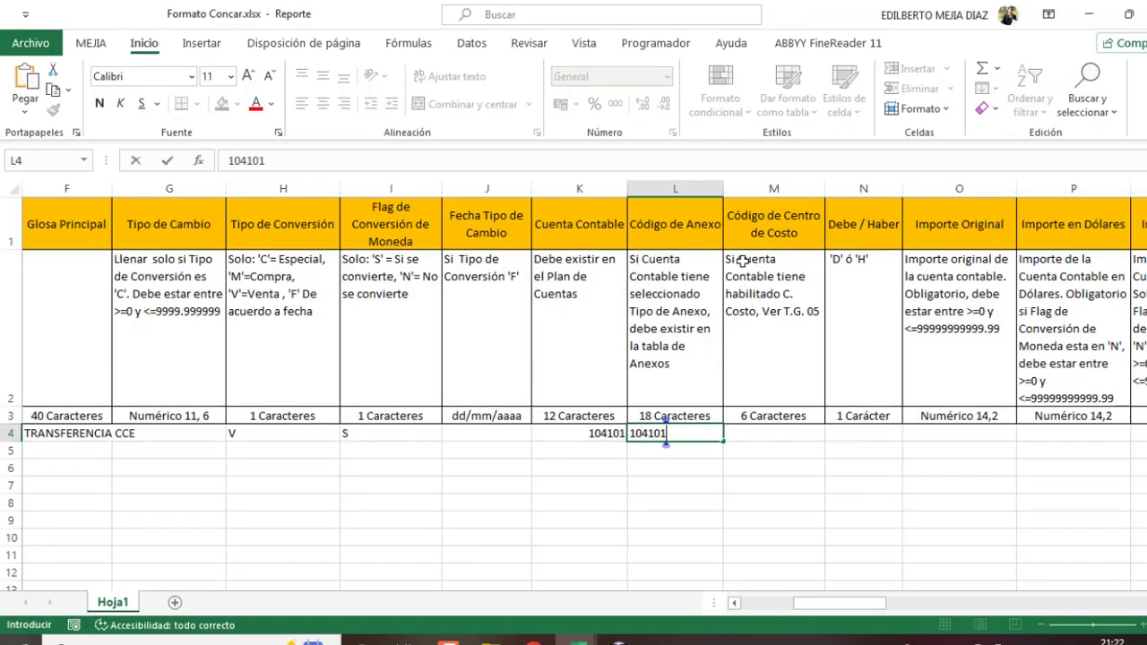
key("Tab")
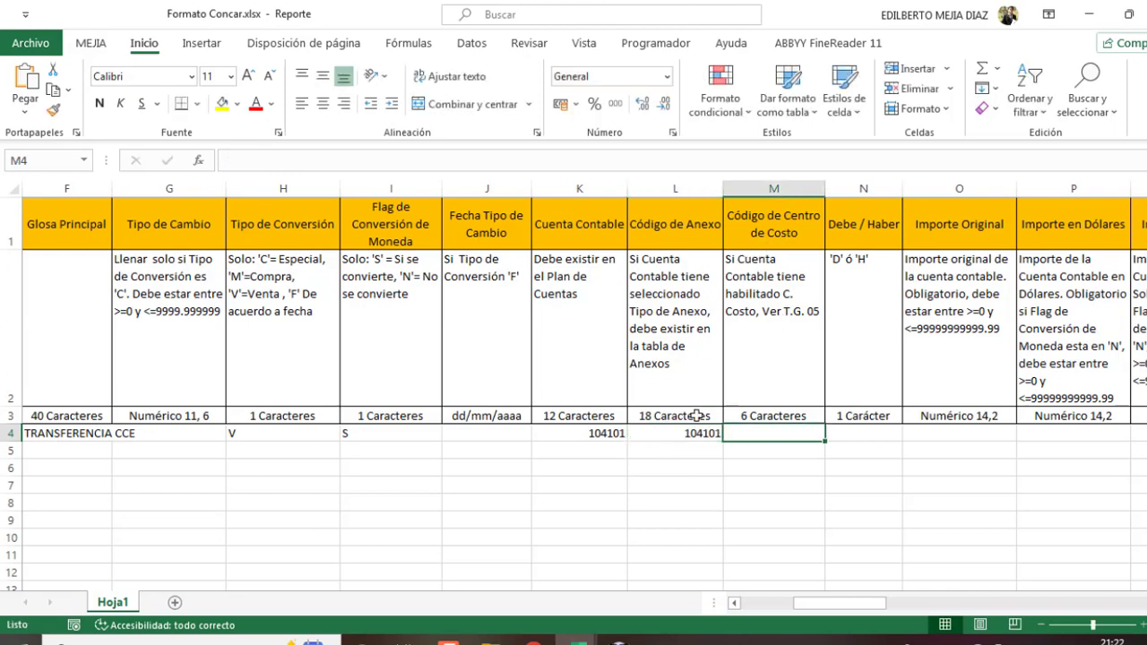
left_click_drag(613, 431, 677, 433)
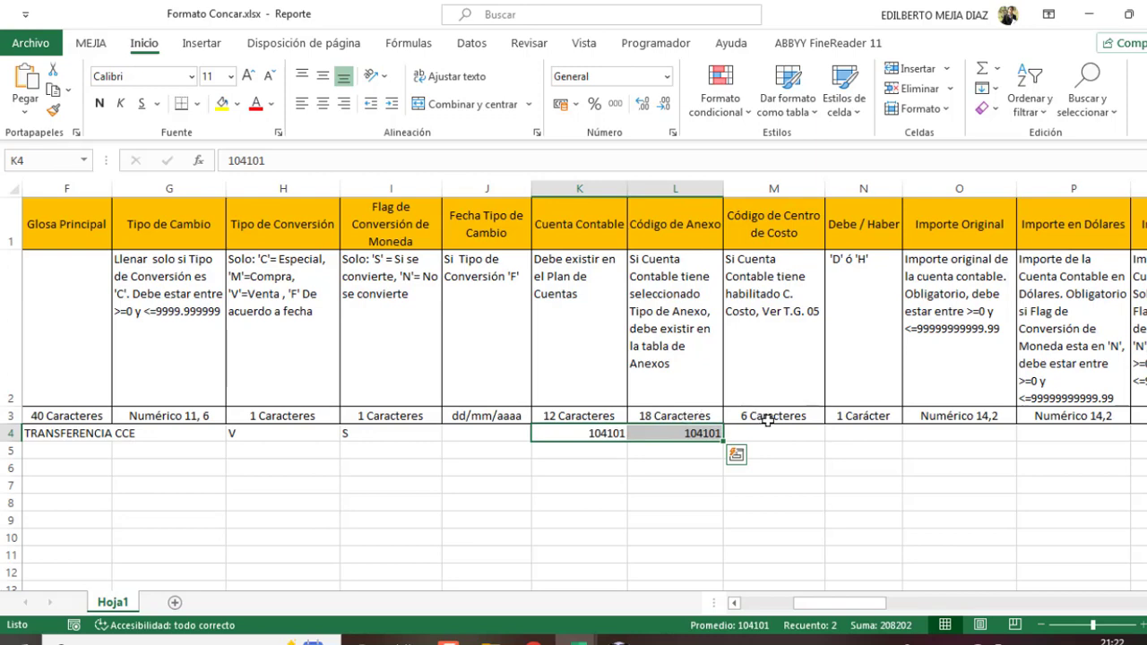
key("Right")
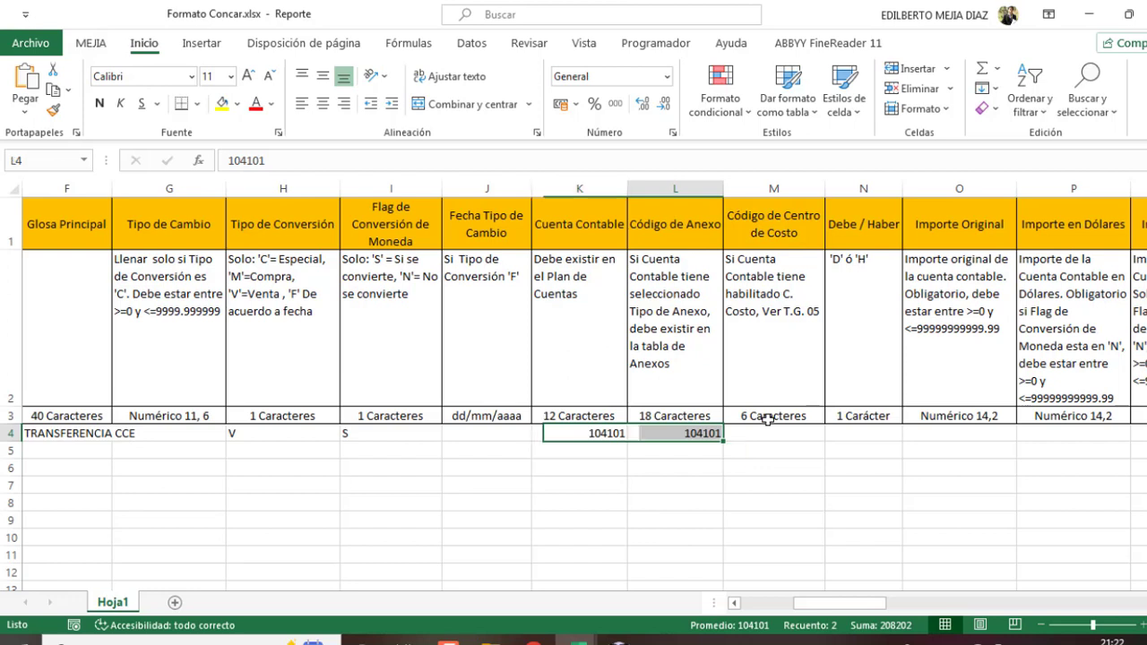
key("Right")
key("Right")
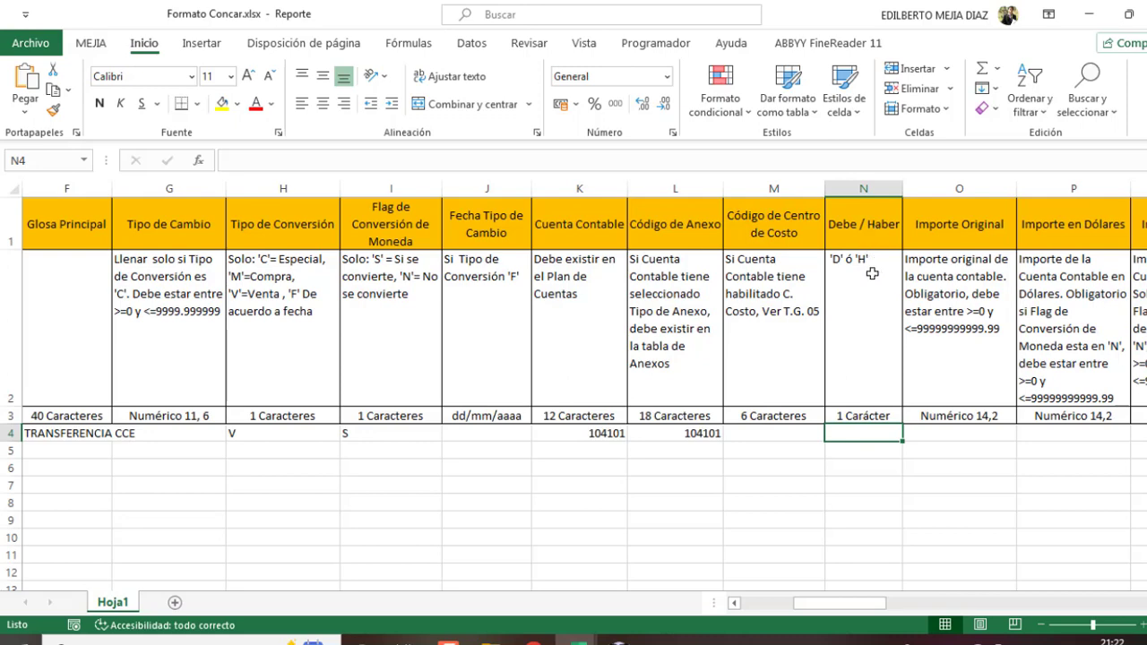
left_click_drag(860, 229, 855, 558)
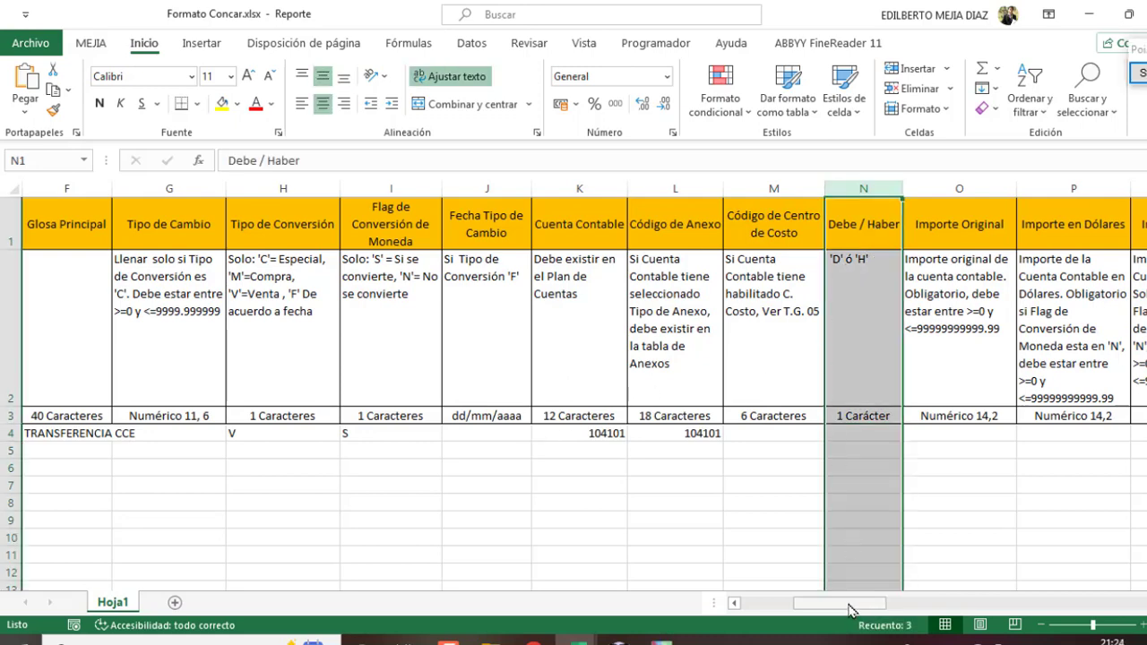
left_click_drag(851, 609, 788, 607)
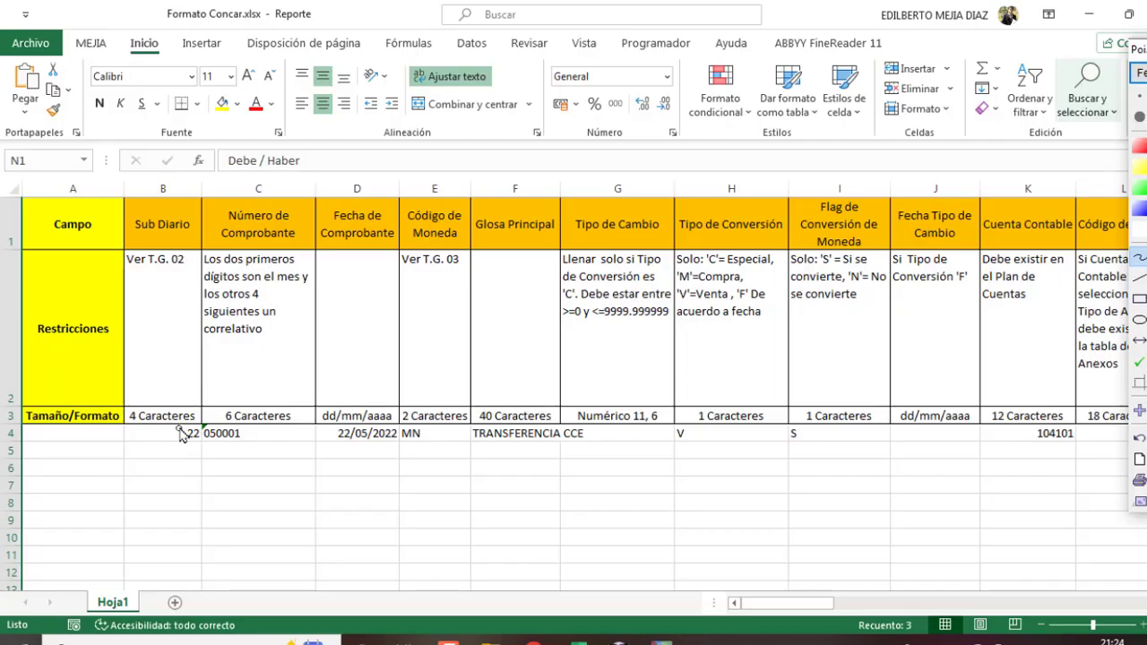
left_click_drag(190, 417, 202, 428)
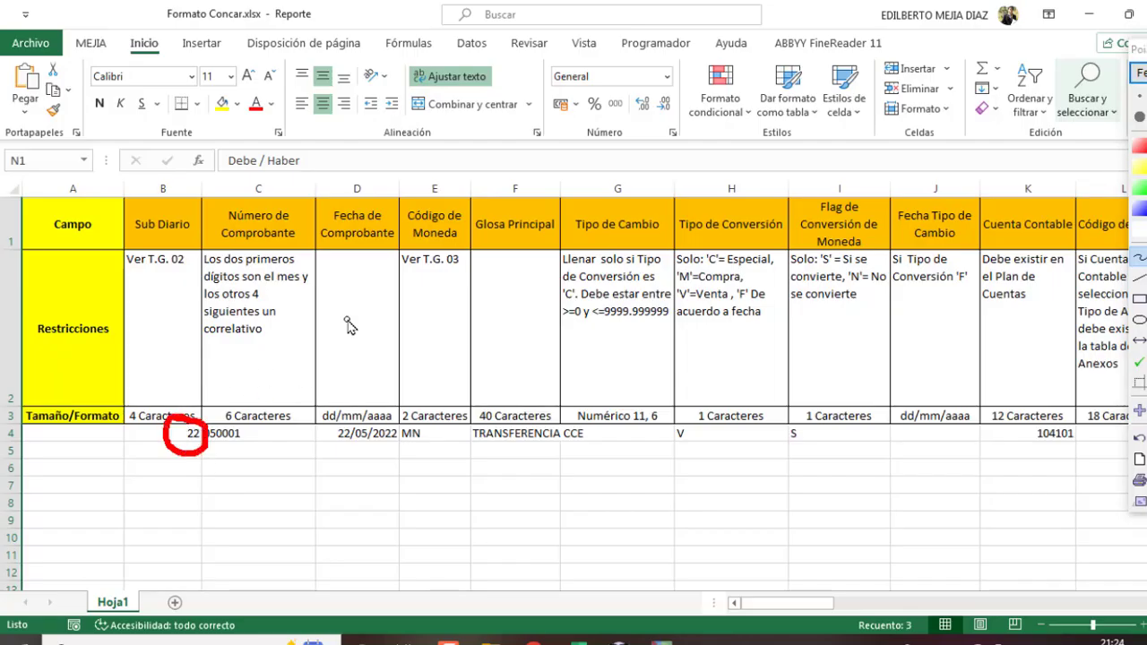
mouse_move(208, 432)
left_mouse_down()
mouse_move(288, 394)
mouse_move(316, 421)
left_mouse_up()
mouse_move(316, 371)
left_mouse_down()
mouse_move(323, 397)
mouse_move(443, 374)
mouse_move(444, 362)
left_mouse_up()
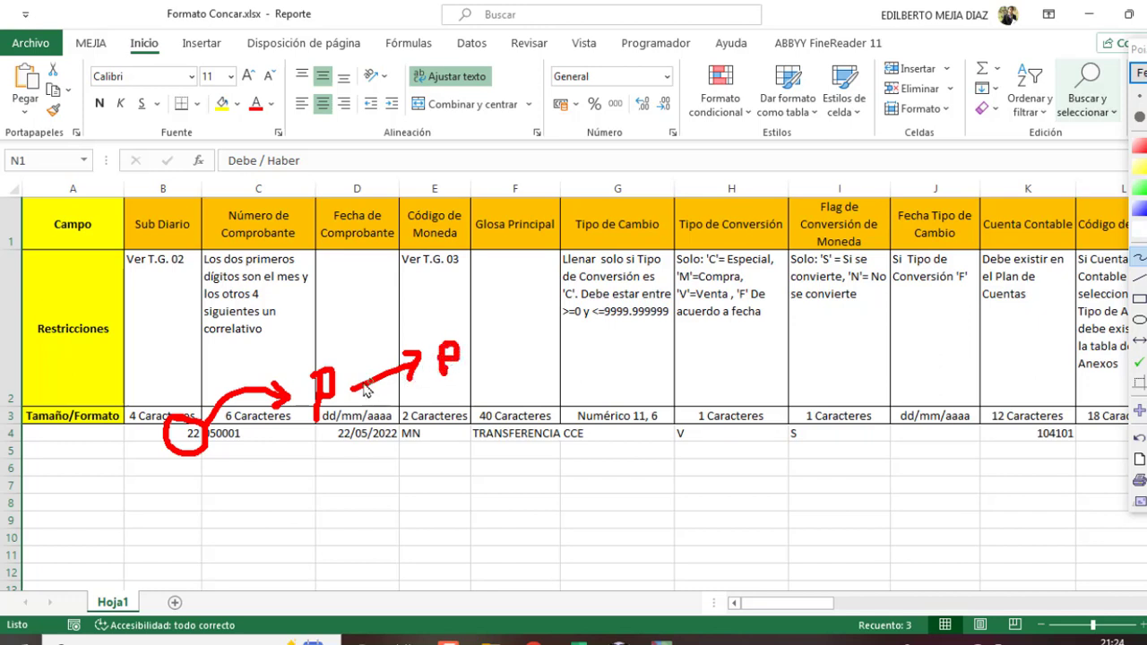
mouse_move(351, 391)
left_mouse_down()
mouse_move(428, 420)
mouse_move(410, 421)
left_mouse_up()
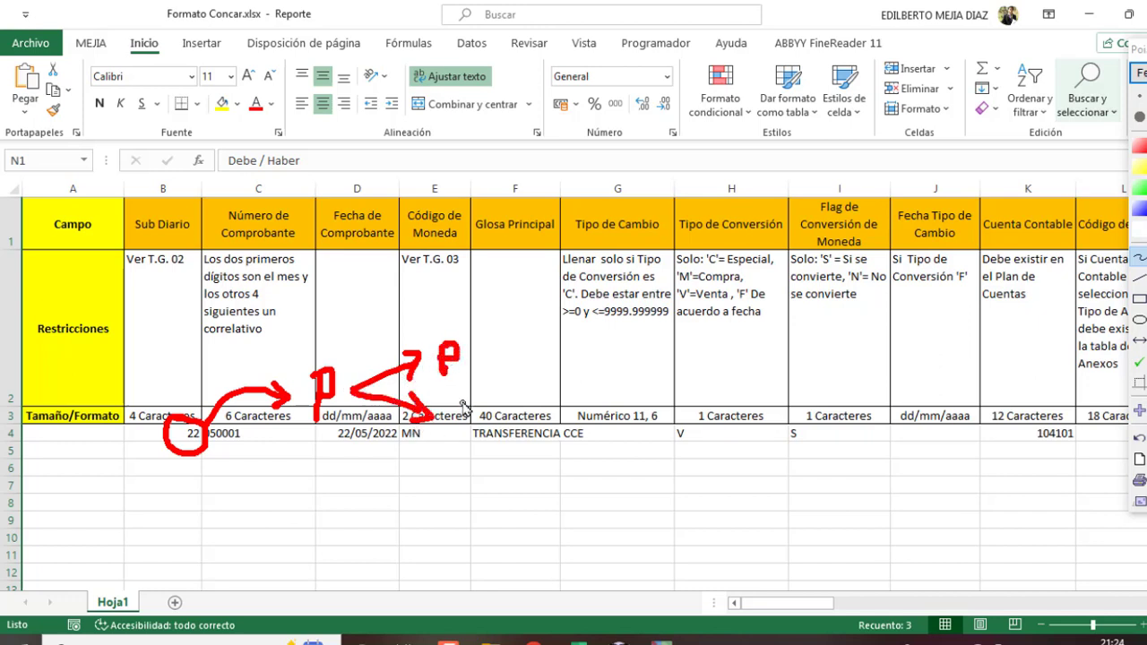
mouse_move(457, 390)
left_mouse_down()
mouse_move(495, 400)
mouse_move(470, 430)
left_mouse_up()
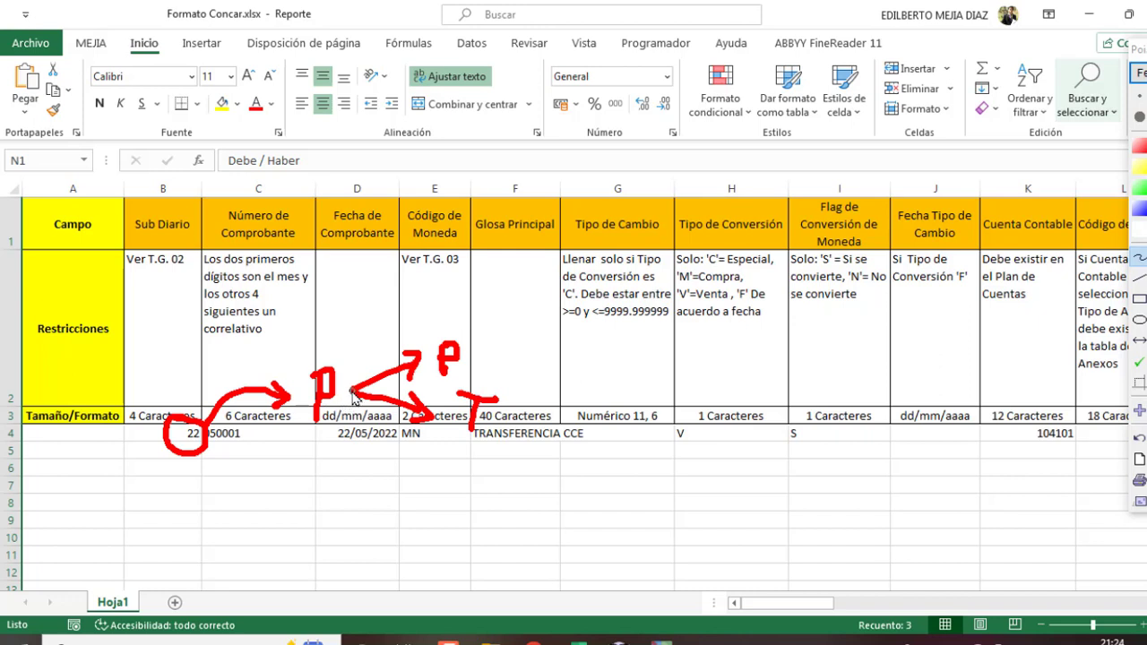
mouse_move(351, 393)
left_mouse_down()
mouse_move(381, 448)
mouse_move(451, 462)
mouse_move(488, 448)
mouse_move(489, 473)
left_mouse_up()
left_click(466, 462)
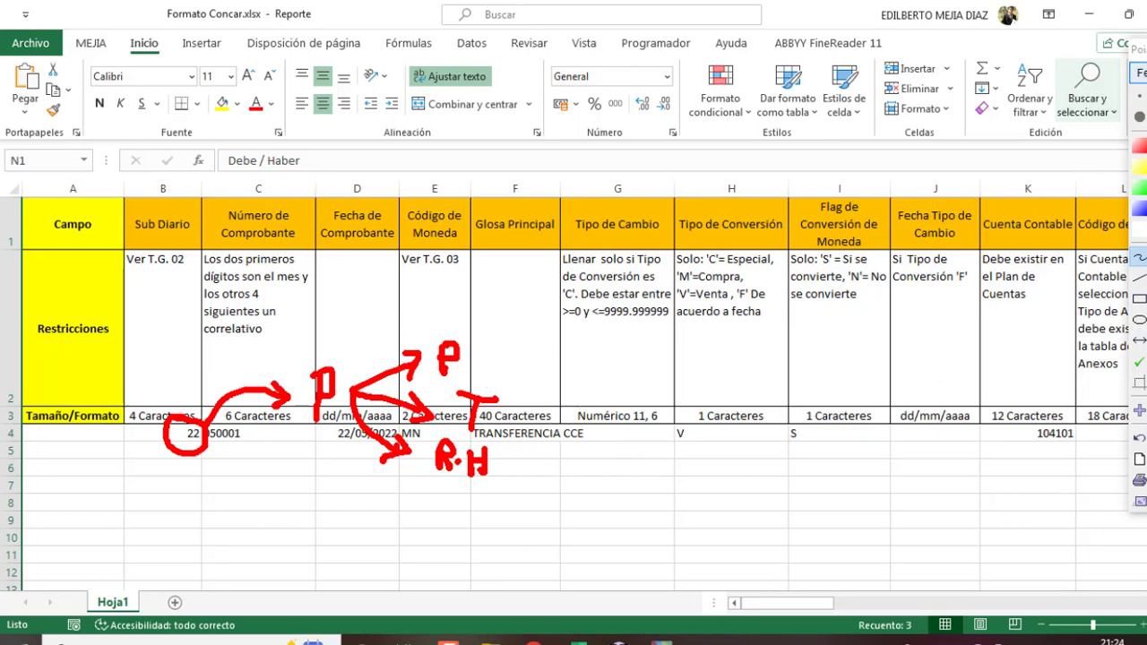
left_click(1138, 520)
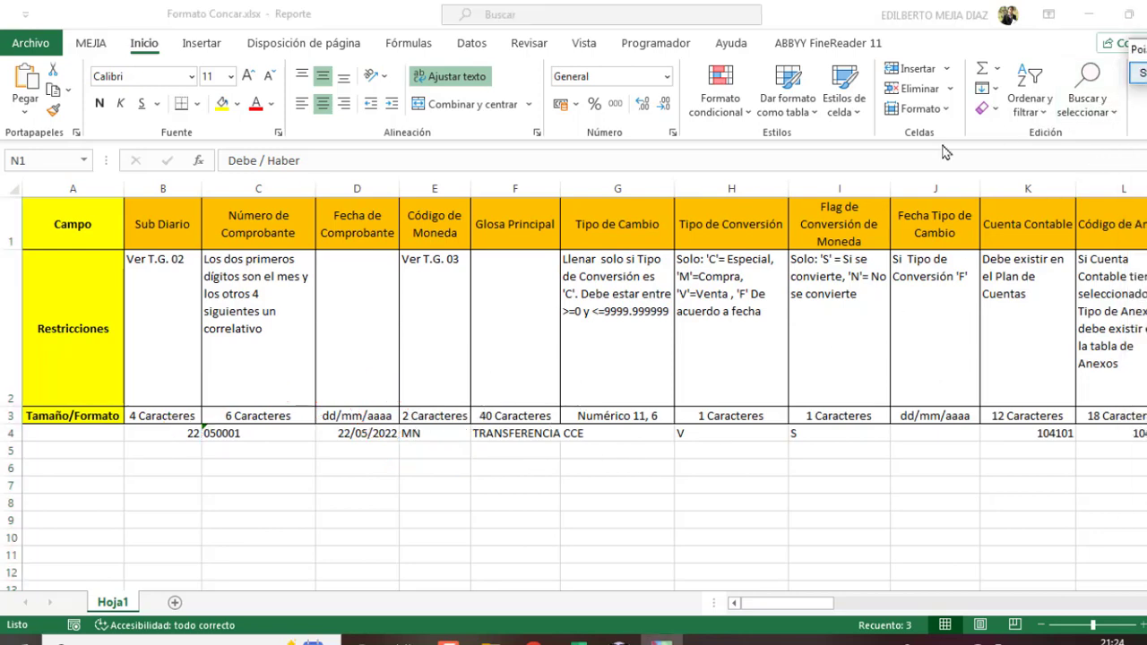
left_click(1138, 74)
mouse_move(366, 276)
left_mouse_down()
mouse_move(356, 310)
mouse_move(358, 296)
mouse_move(376, 290)
left_mouse_up()
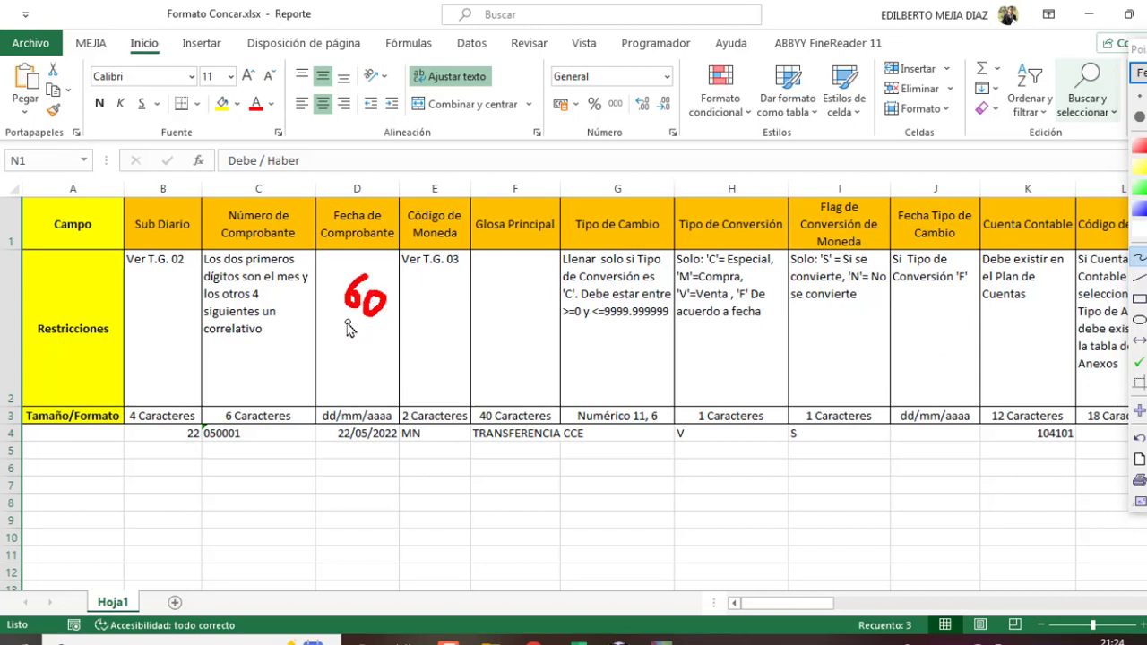
mouse_move(349, 328)
left_mouse_down()
mouse_move(368, 348)
mouse_move(346, 370)
mouse_move(377, 335)
left_mouse_up()
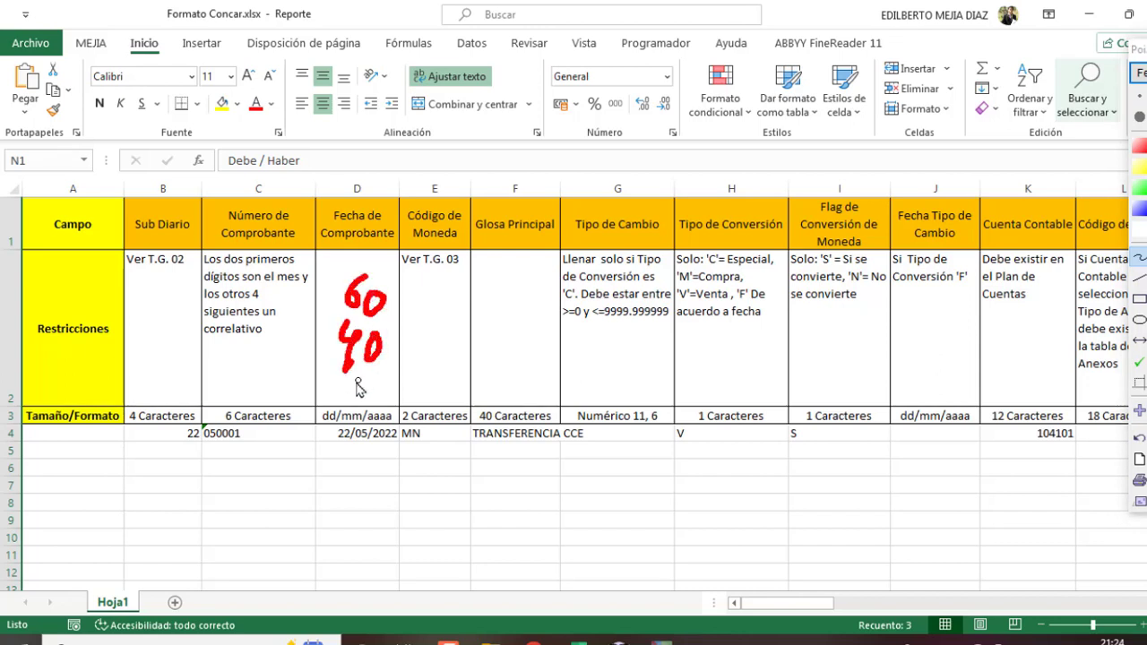
mouse_move(348, 383)
left_mouse_down()
mouse_move(369, 401)
mouse_move(355, 423)
mouse_move(384, 431)
left_mouse_up()
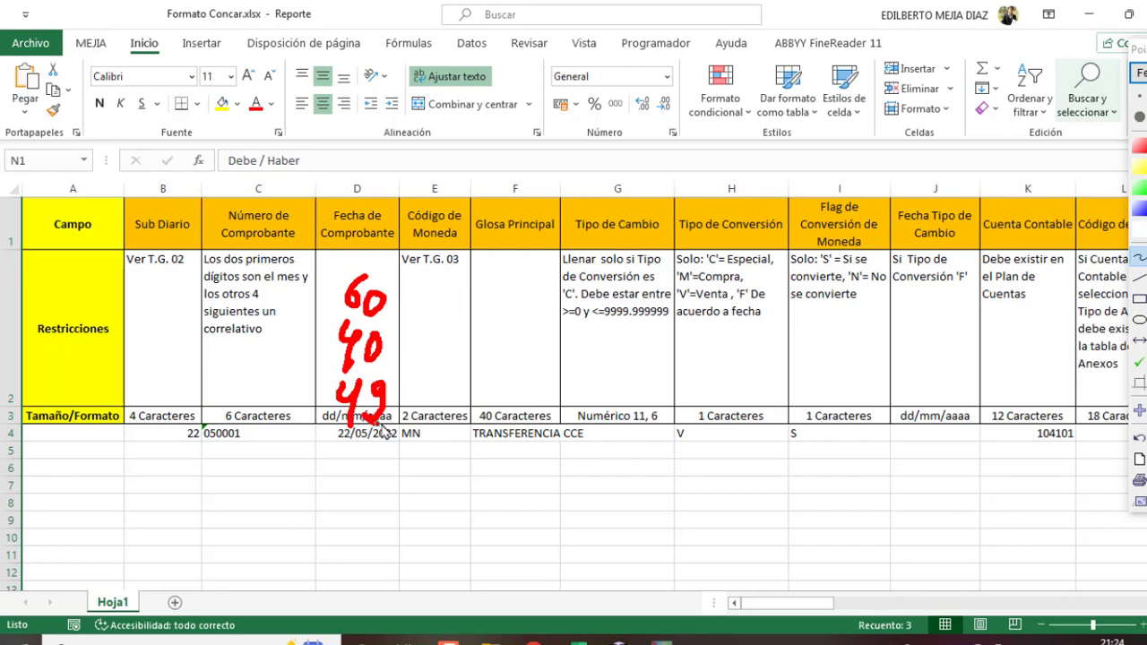
left_click_drag(397, 303, 445, 303)
left_click_drag(398, 343, 440, 343)
left_click_drag(398, 406, 541, 405)
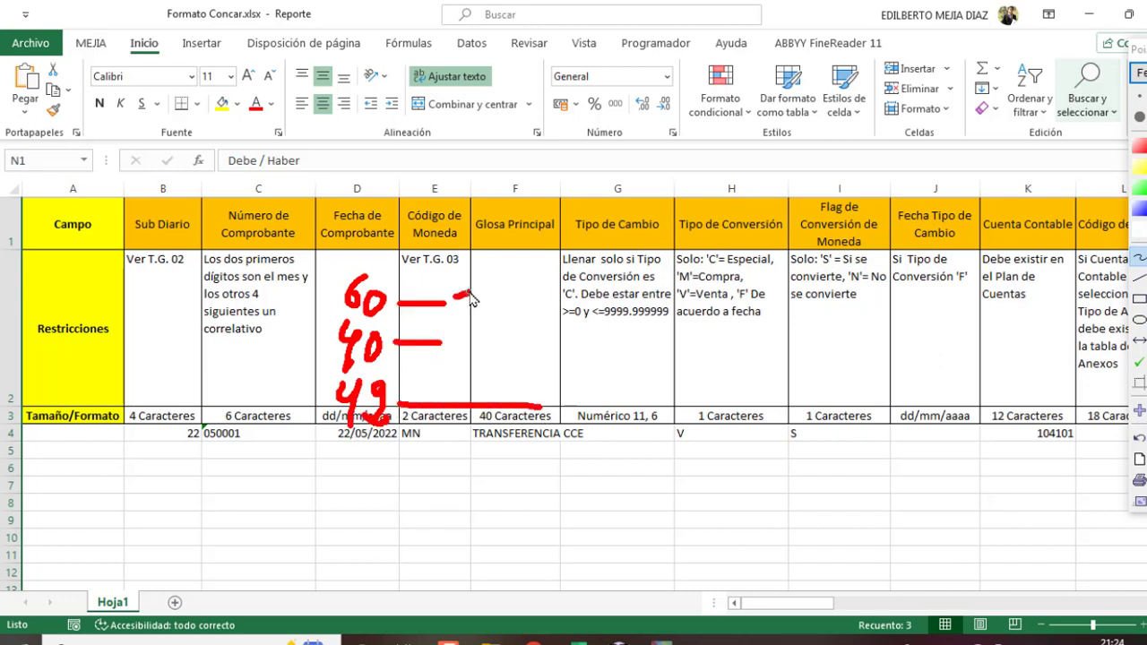
mouse_move(455, 296)
left_mouse_down()
mouse_move(466, 314)
mouse_move(489, 315)
mouse_move(491, 296)
mouse_move(510, 301)
left_mouse_up()
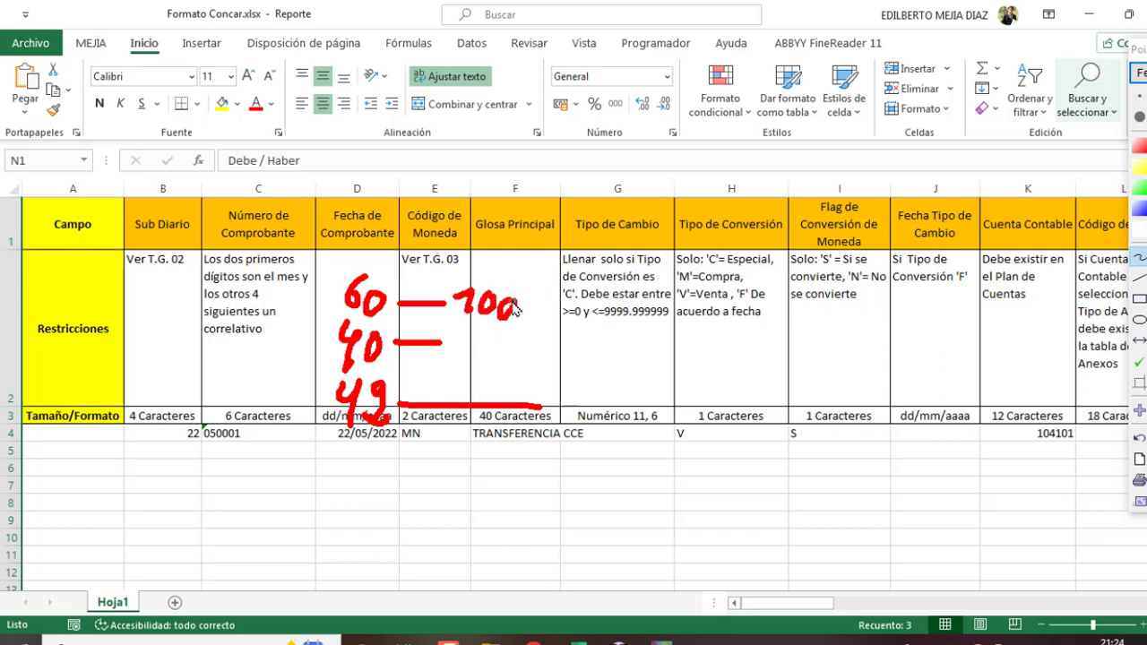
mouse_move(460, 332)
left_mouse_down()
mouse_move(465, 352)
mouse_move(486, 335)
left_mouse_up()
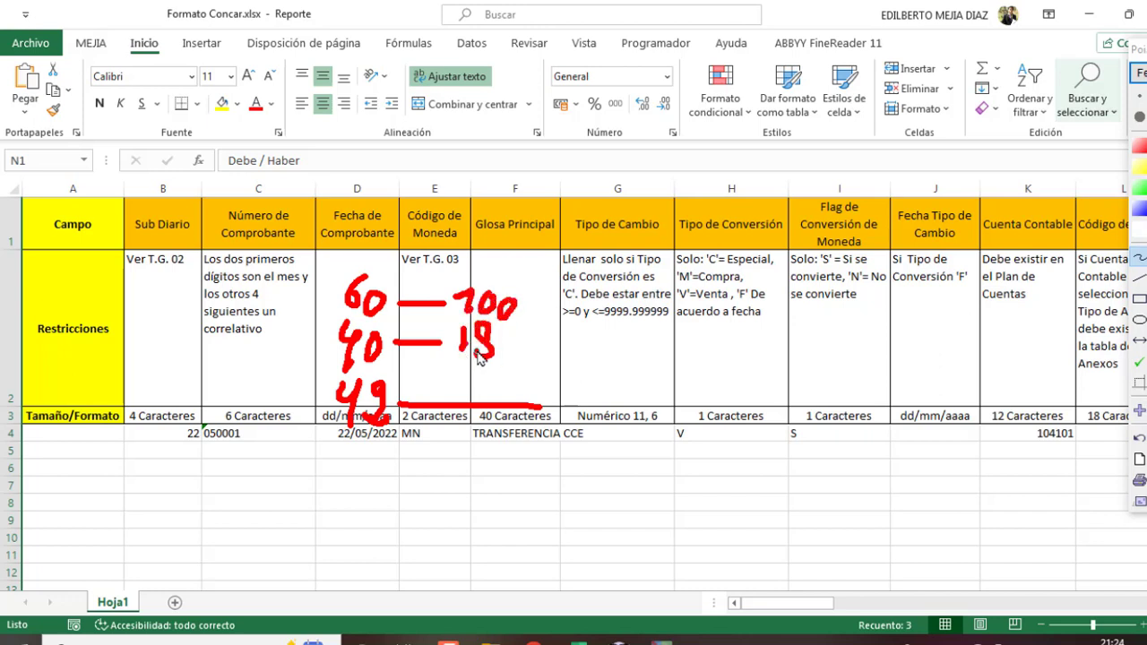
mouse_move(557, 396)
left_mouse_down()
mouse_move(561, 422)
mouse_move(576, 414)
left_mouse_up()
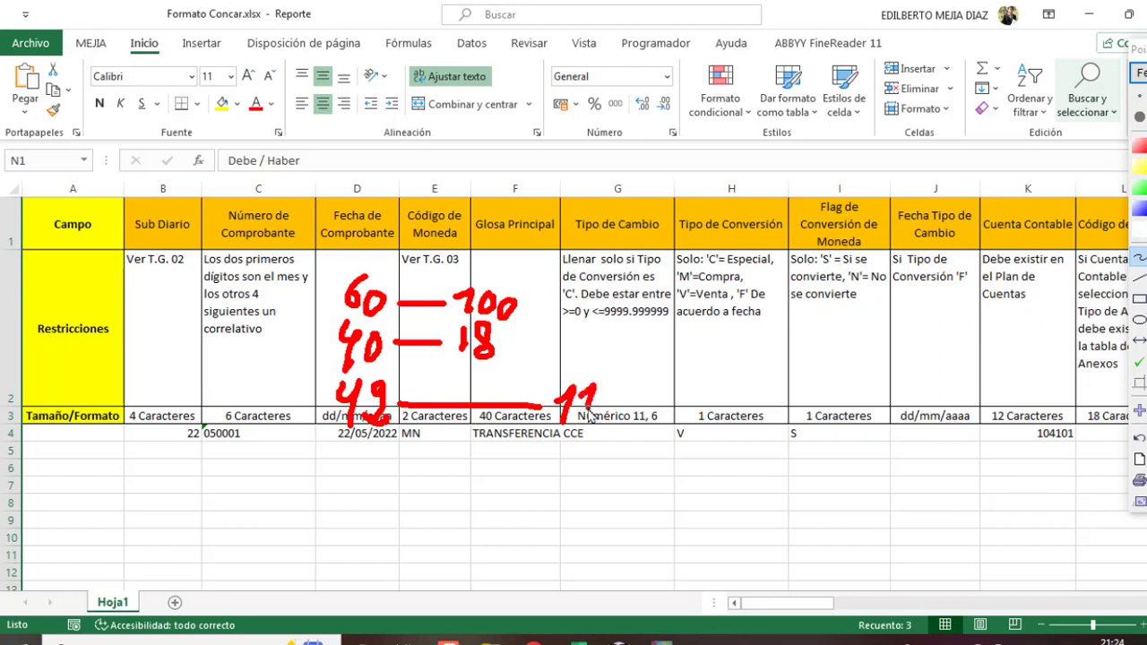
left_click_drag(632, 378, 627, 380)
left_click_drag(615, 423, 622, 385)
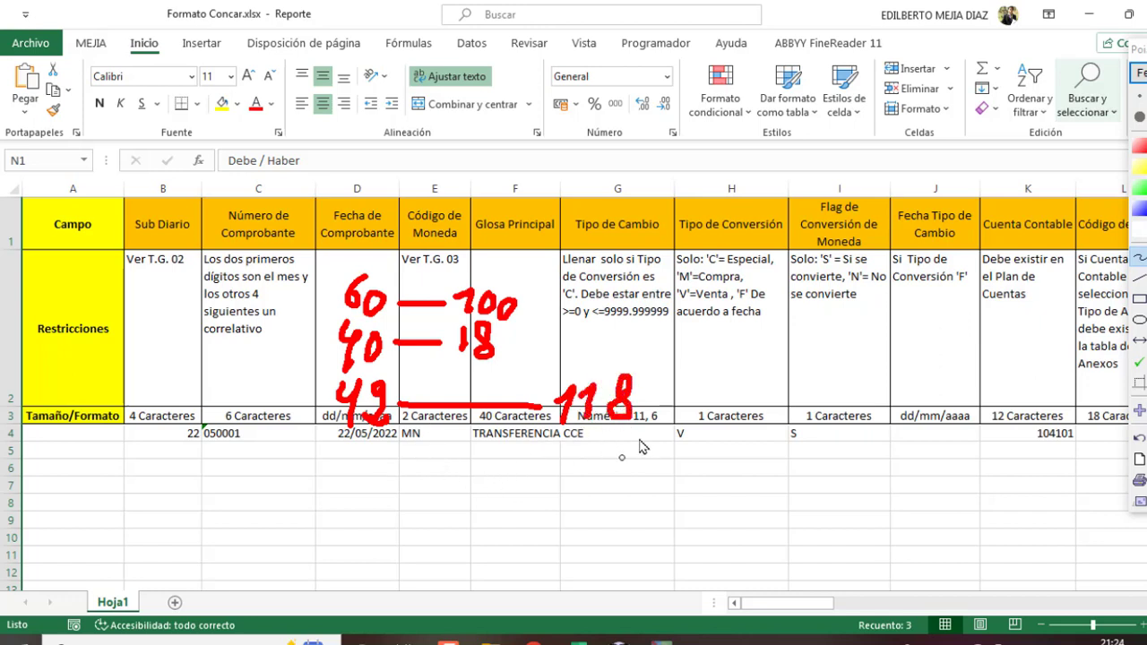
mouse_move(329, 466)
left_mouse_down()
mouse_move(346, 497)
mouse_move(333, 532)
left_mouse_up()
mouse_move(351, 491)
left_mouse_down()
mouse_move(370, 513)
mouse_move(428, 508)
mouse_move(442, 528)
mouse_move(479, 522)
mouse_move(484, 504)
left_mouse_up()
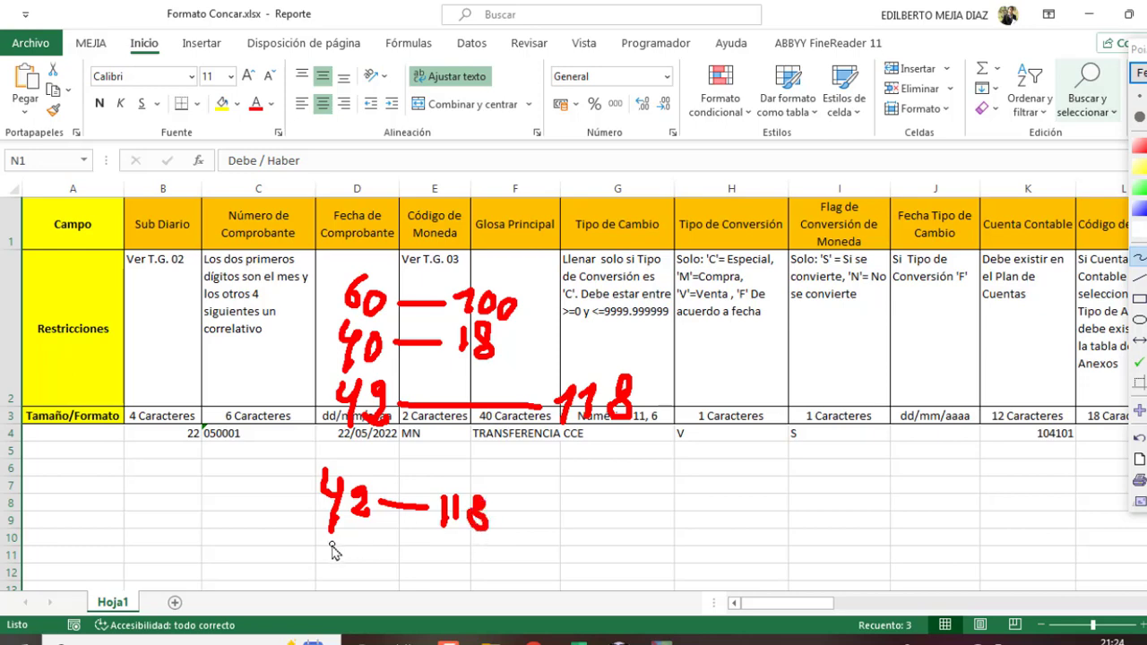
mouse_move(325, 552)
left_mouse_down()
mouse_move(333, 582)
mouse_move(359, 557)
mouse_move(394, 560)
mouse_move(387, 579)
mouse_move(401, 582)
left_mouse_up()
mouse_move(418, 562)
left_mouse_down()
mouse_move(419, 584)
mouse_move(430, 568)
mouse_move(450, 588)
mouse_move(560, 577)
mouse_move(575, 595)
mouse_move(595, 573)
mouse_move(592, 605)
mouse_move(615, 581)
left_mouse_up()
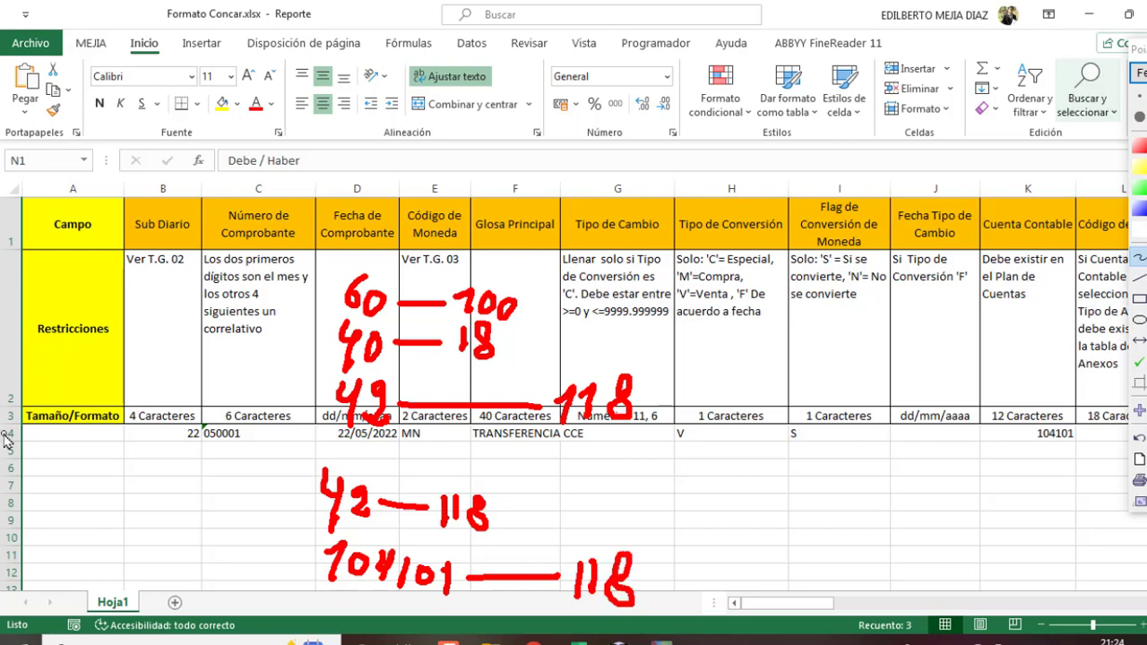
mouse_move(9, 437)
left_mouse_down()
mouse_move(76, 435)
mouse_move(54, 443)
left_mouse_up()
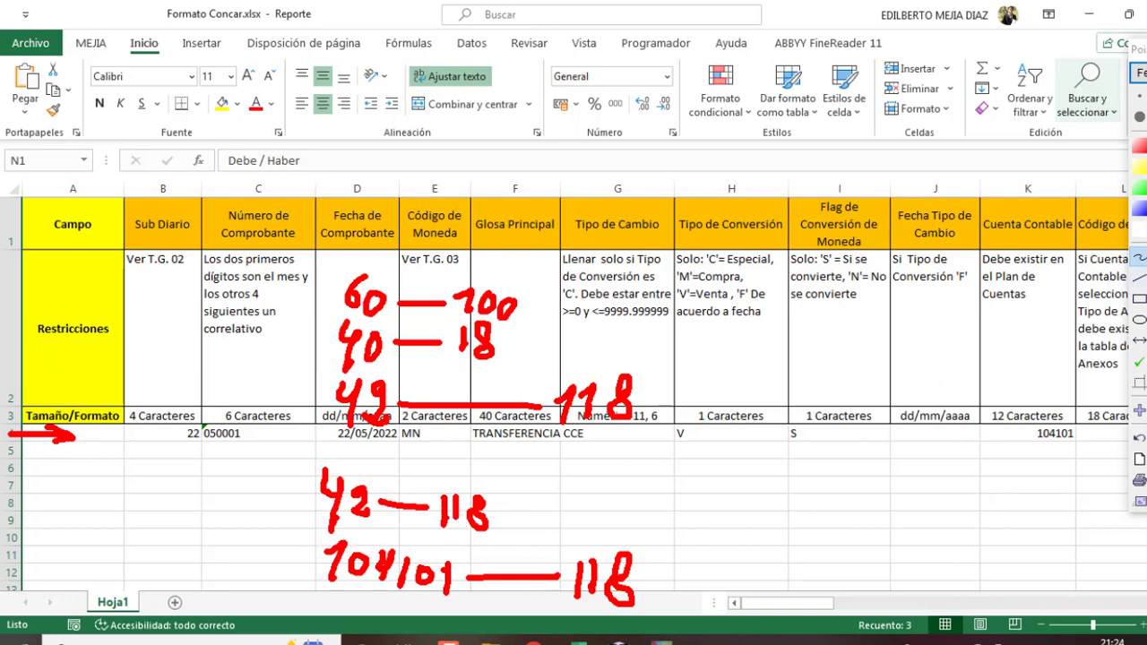
left_click_drag(265, 515, 302, 574)
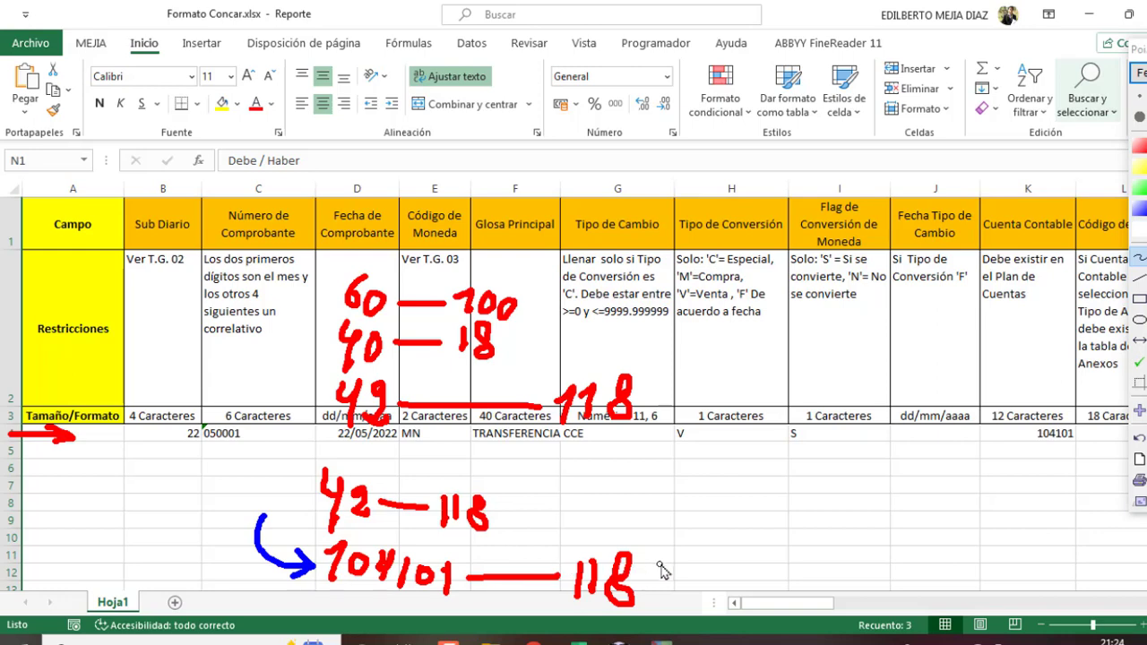
mouse_move(650, 578)
left_mouse_down()
mouse_move(704, 578)
mouse_move(683, 591)
left_mouse_up()
mouse_move(740, 550)
left_mouse_down()
mouse_move(730, 599)
mouse_move(754, 602)
mouse_move(760, 573)
left_mouse_up()
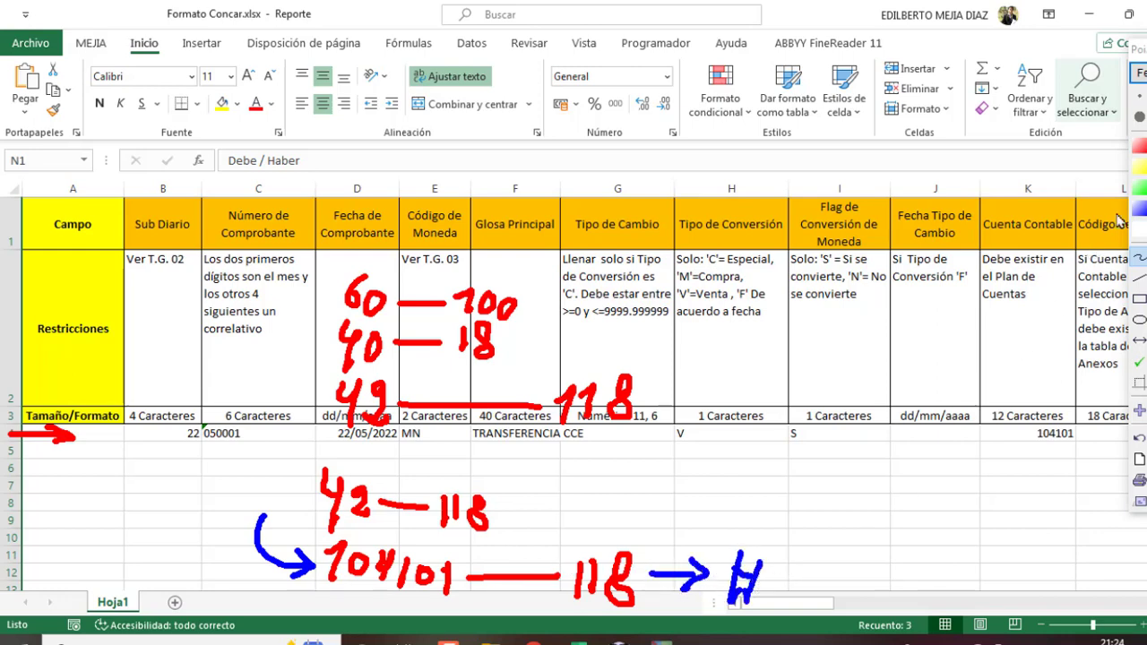
Clear the on-screen notes and enter H as the Debe/Haber value in N4.
left_click(1136, 75)
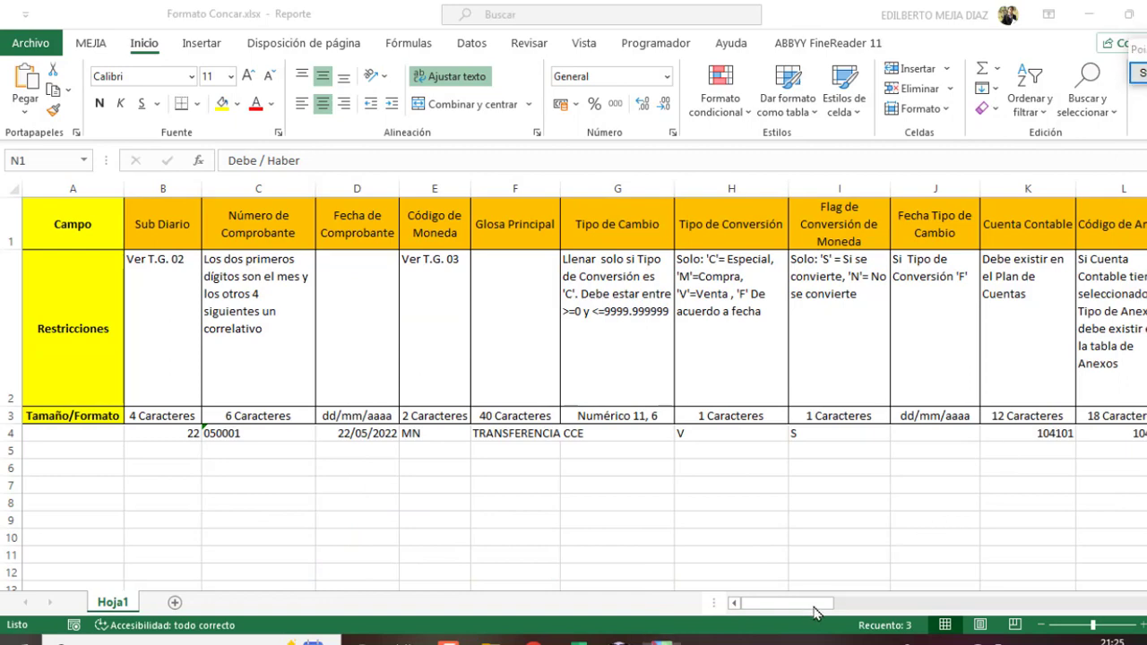
left_click_drag(797, 603, 878, 603)
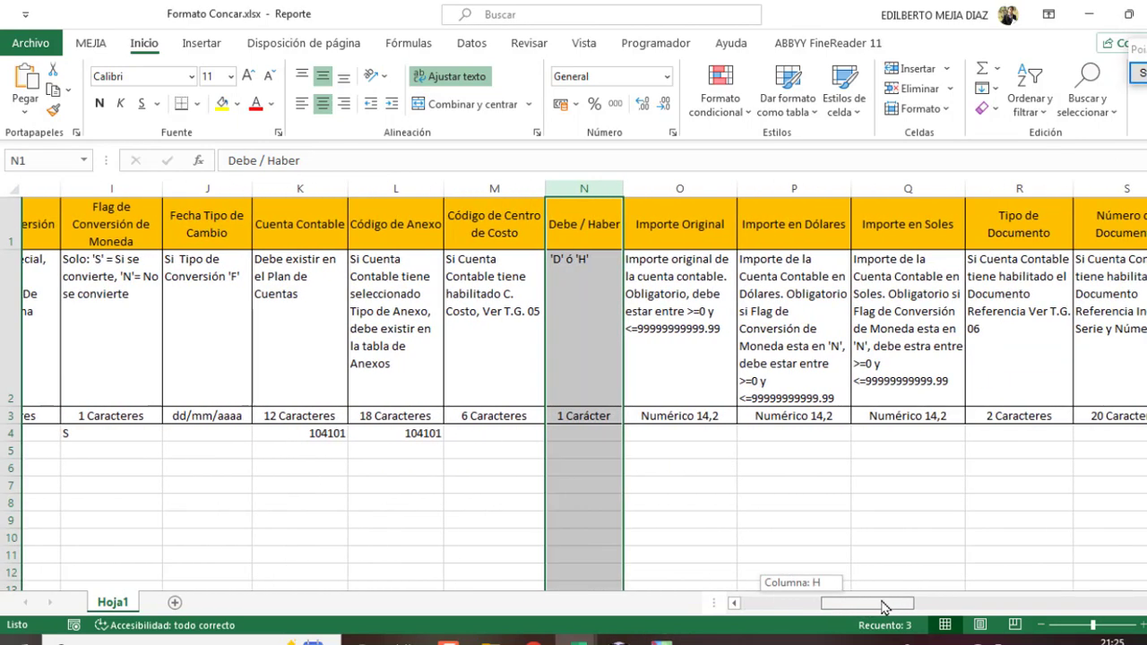
left_click(555, 433)
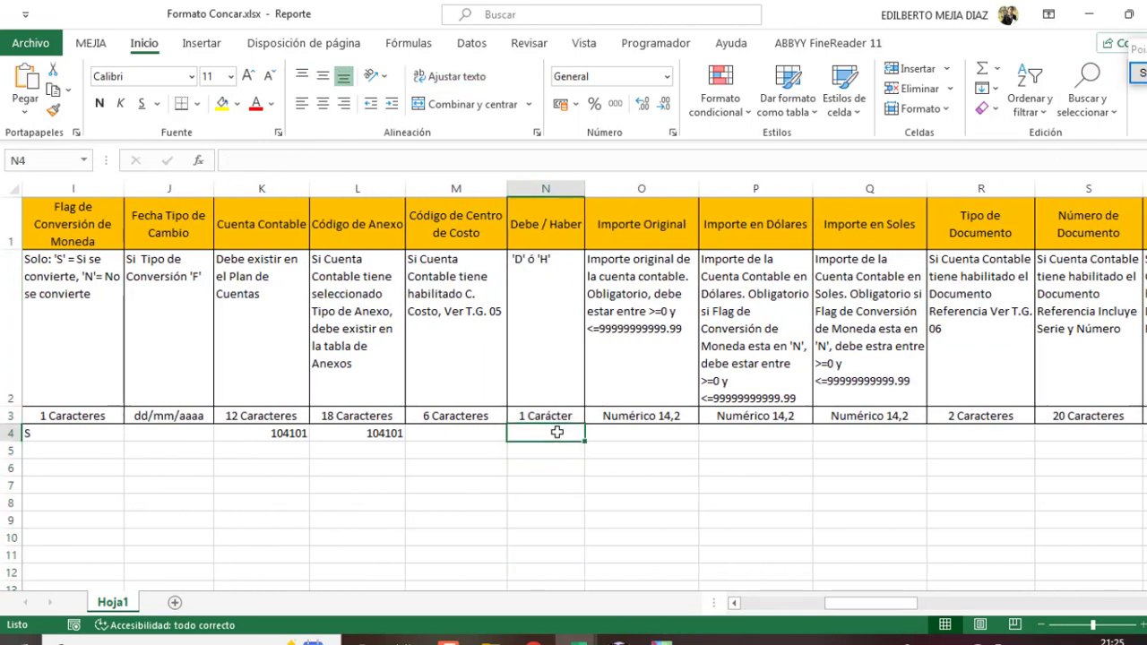
type("H")
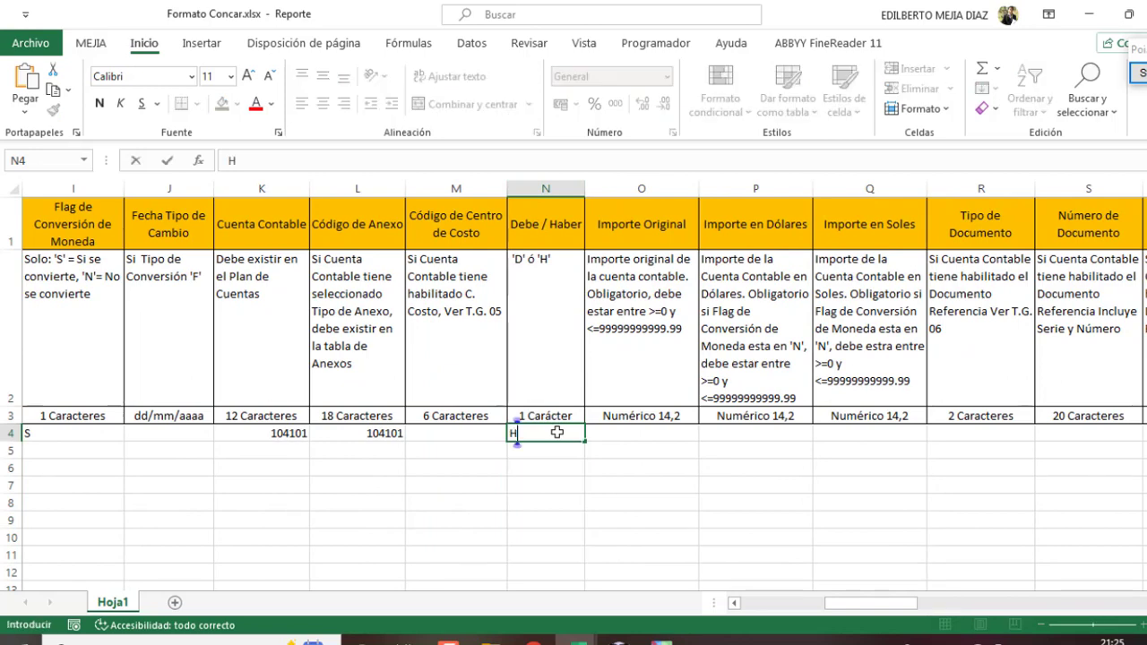
key("Tab")
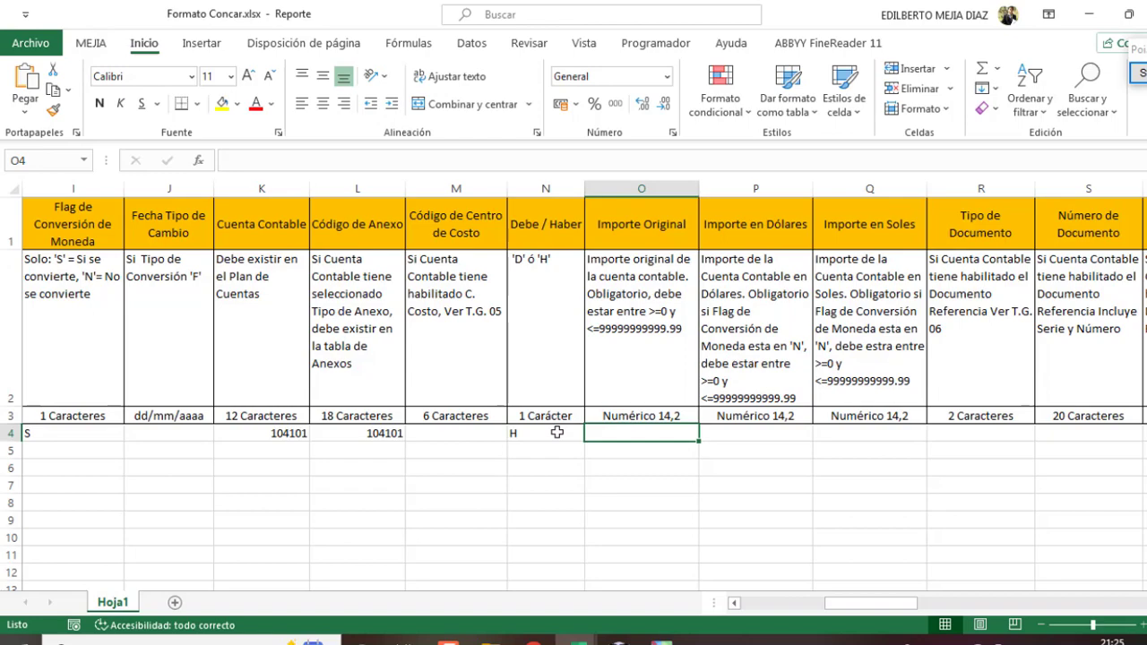
Enter Importe Original 4500 from the bank statement in O4 and check the column total.
mouse_move(578, 638)
left_click(430, 574)
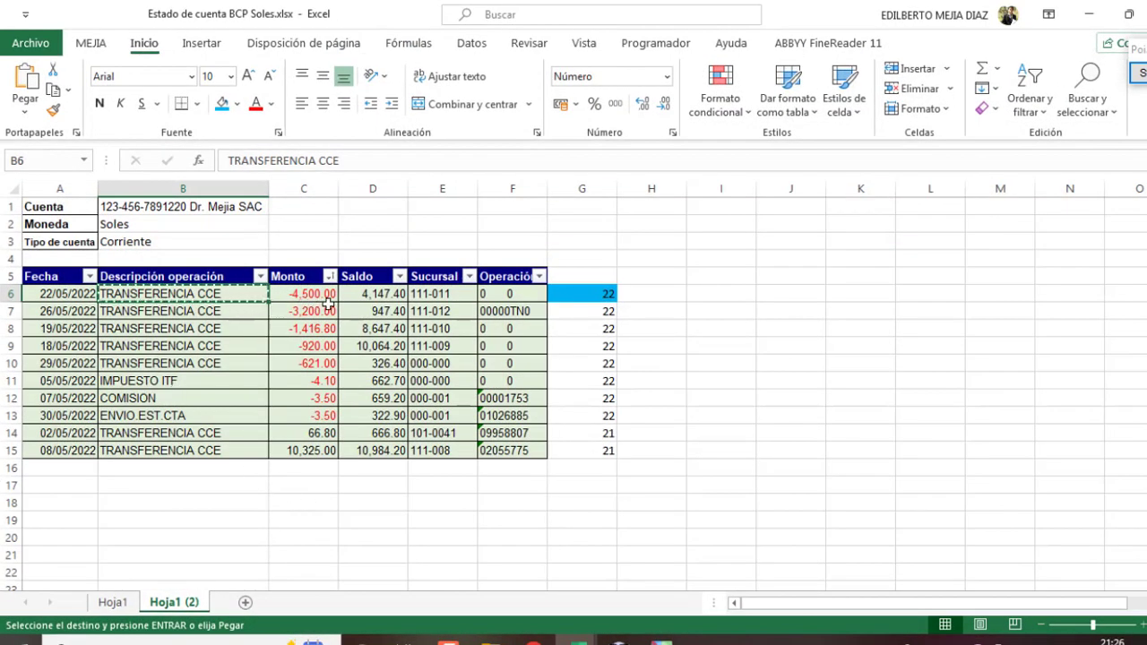
key("alt+Tab")
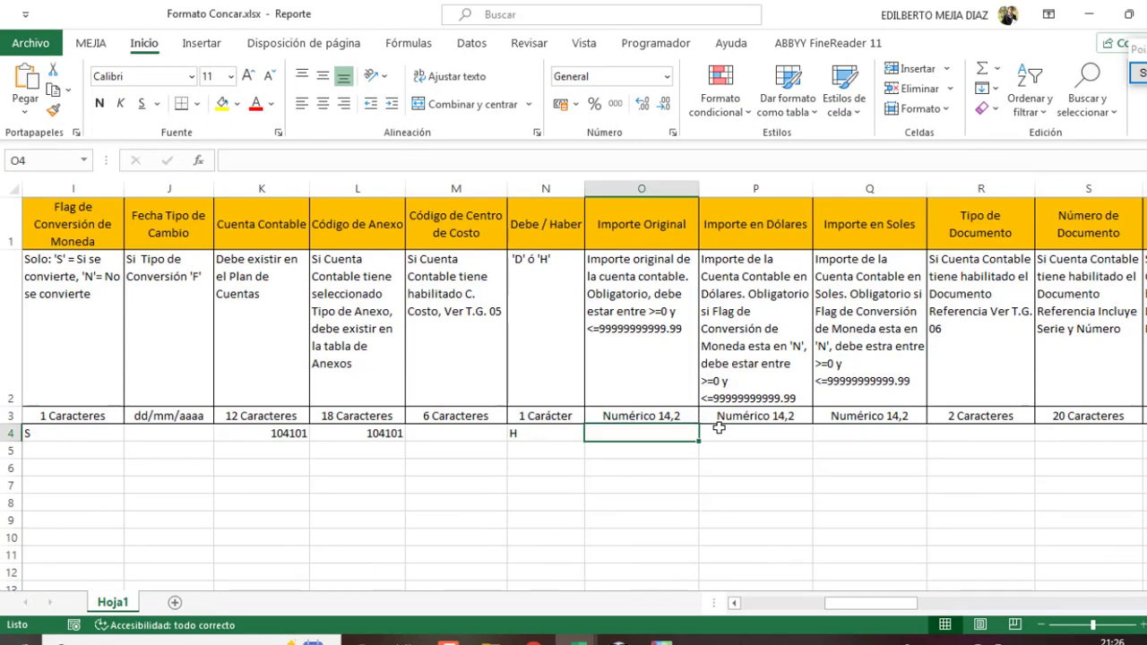
type("4500")
key("Tab")
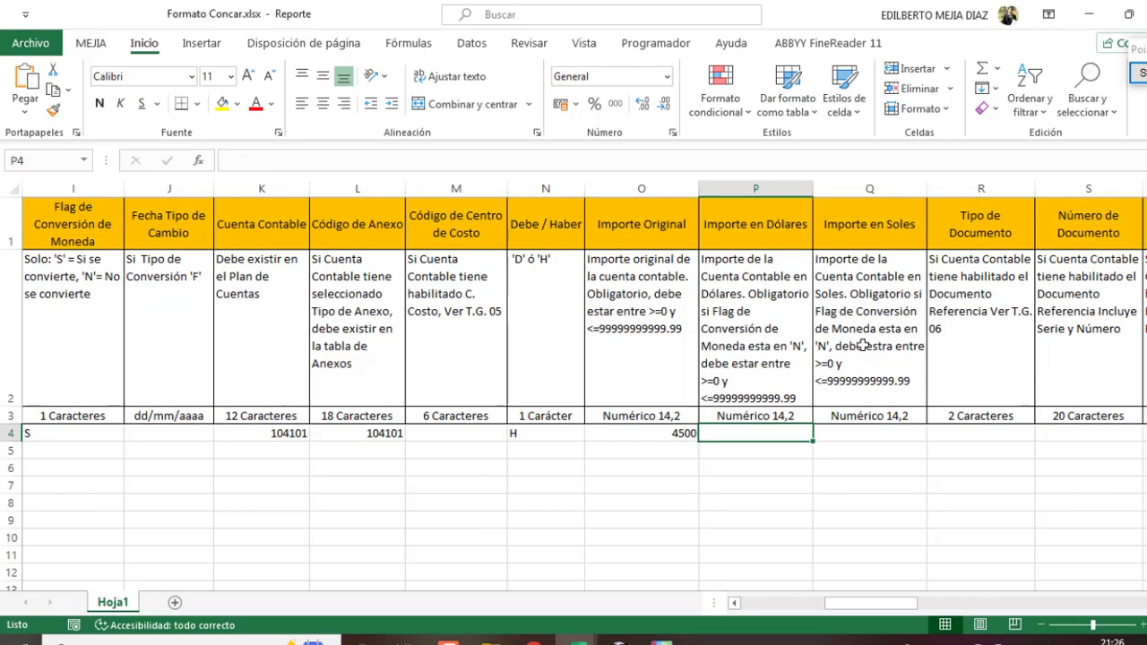
key("Tab")
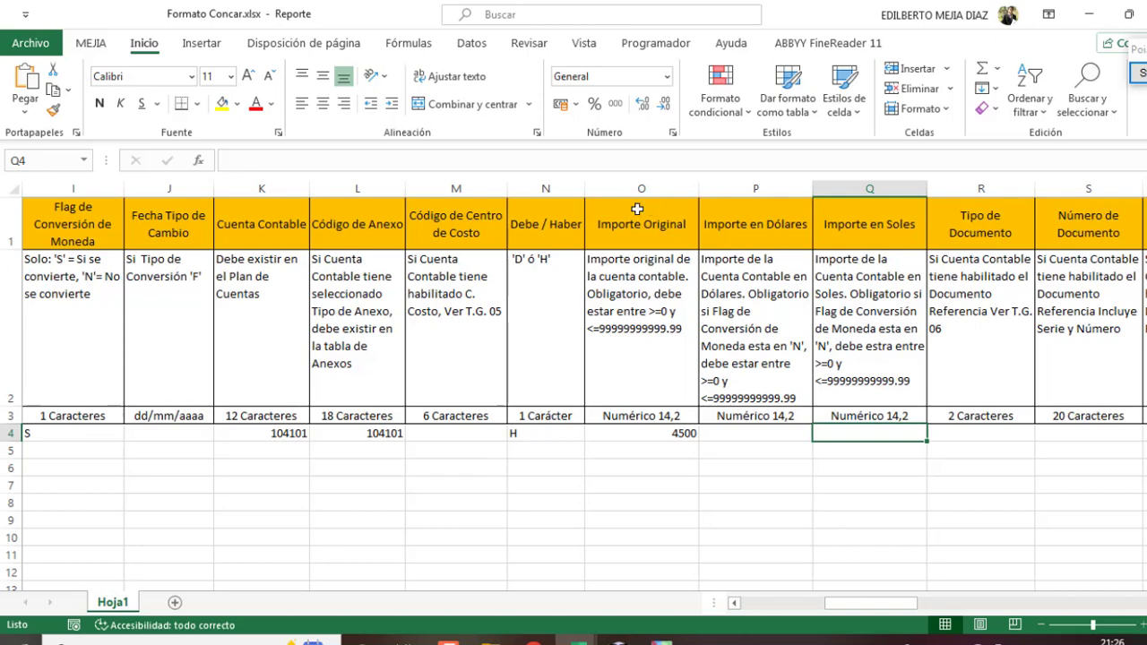
left_click(640, 181)
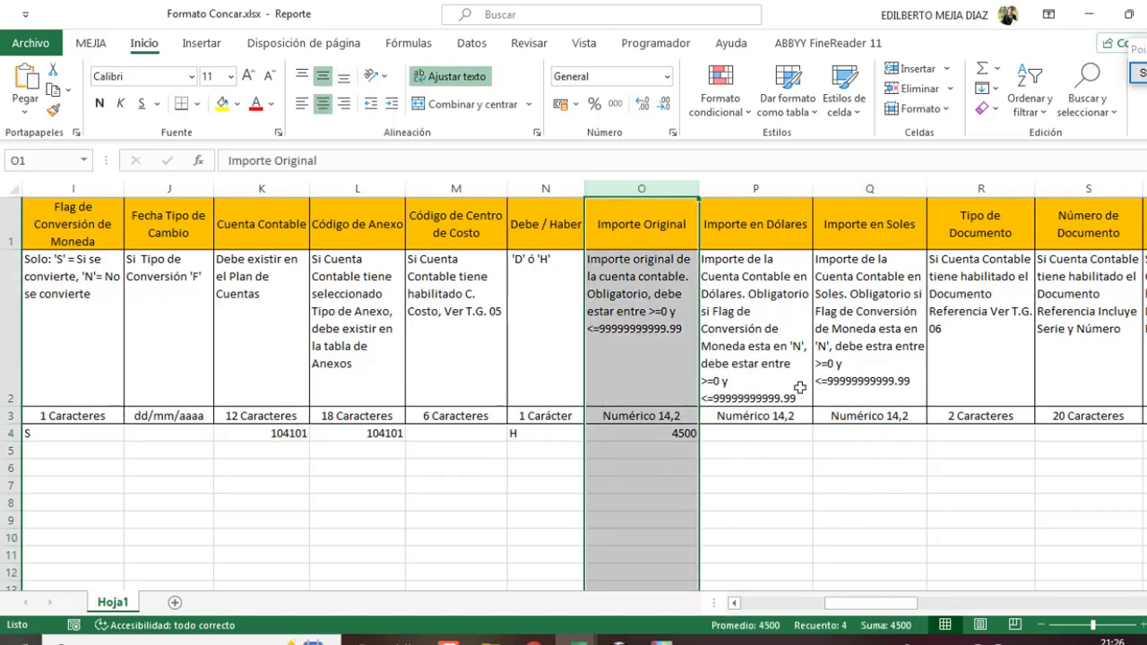
left_click(977, 432)
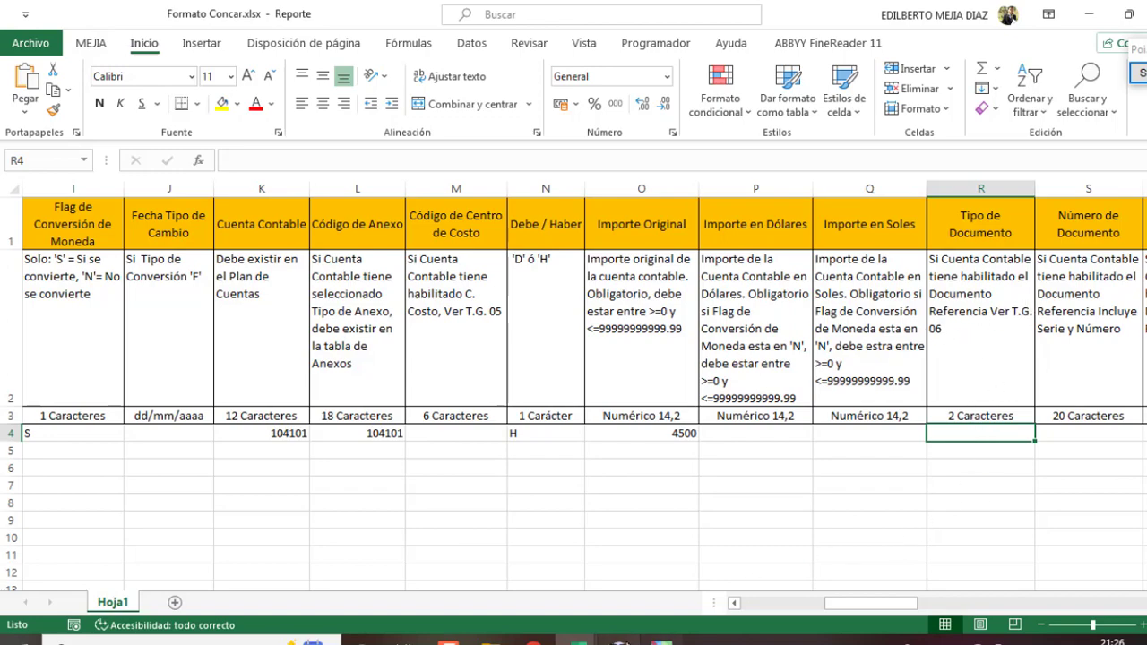
left_click(661, 638)
Close the chart of accounts and open general table 06 TIPOS DE DOCUMENTOS.
left_click(525, 57)
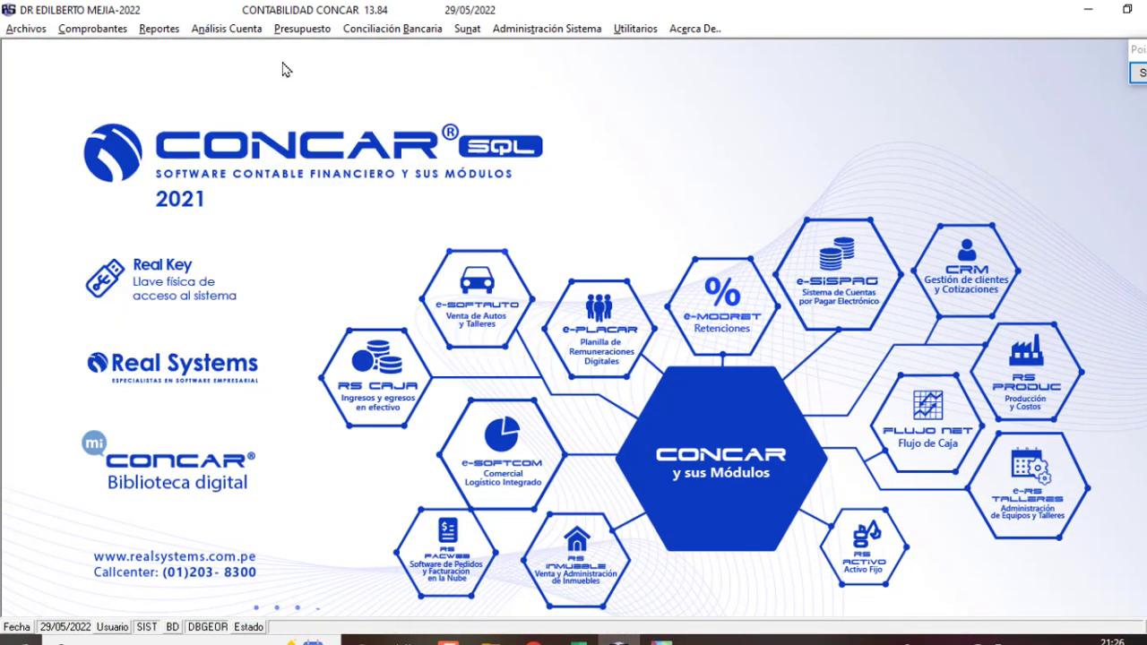
left_click(26, 29)
mouse_move(45, 90)
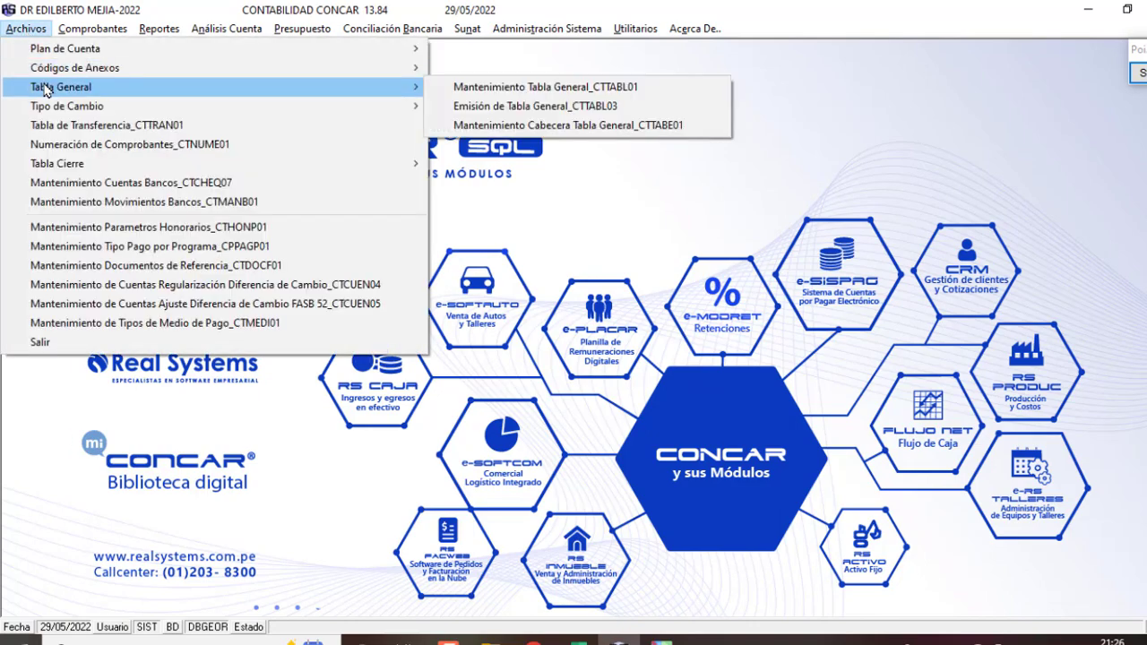
left_click(484, 87)
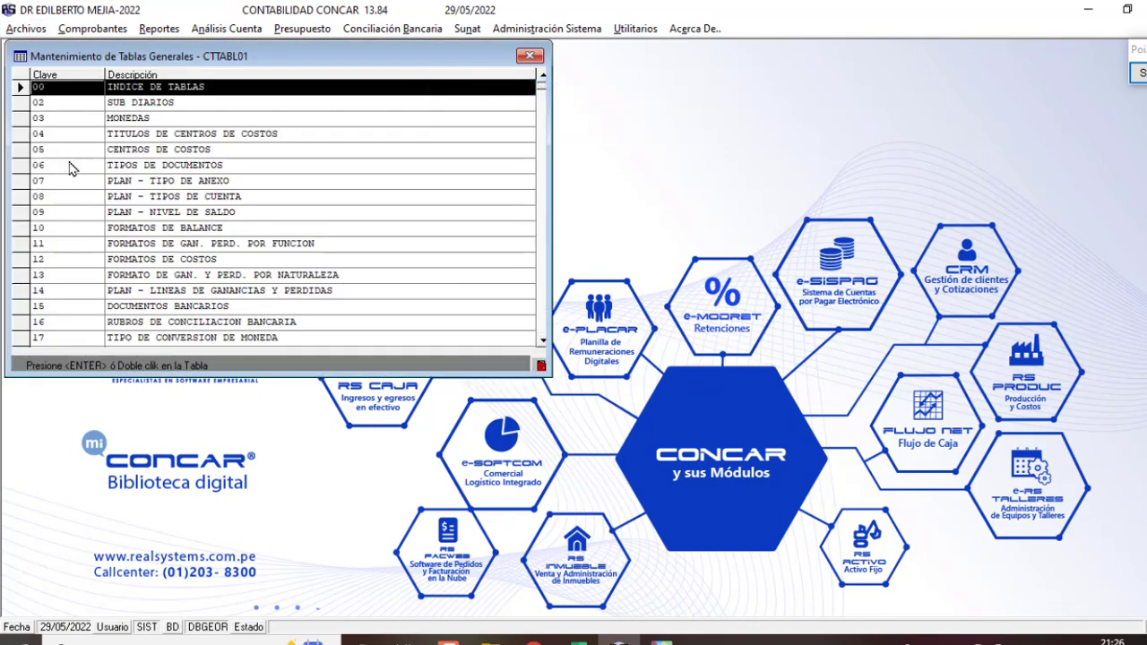
left_click(72, 168)
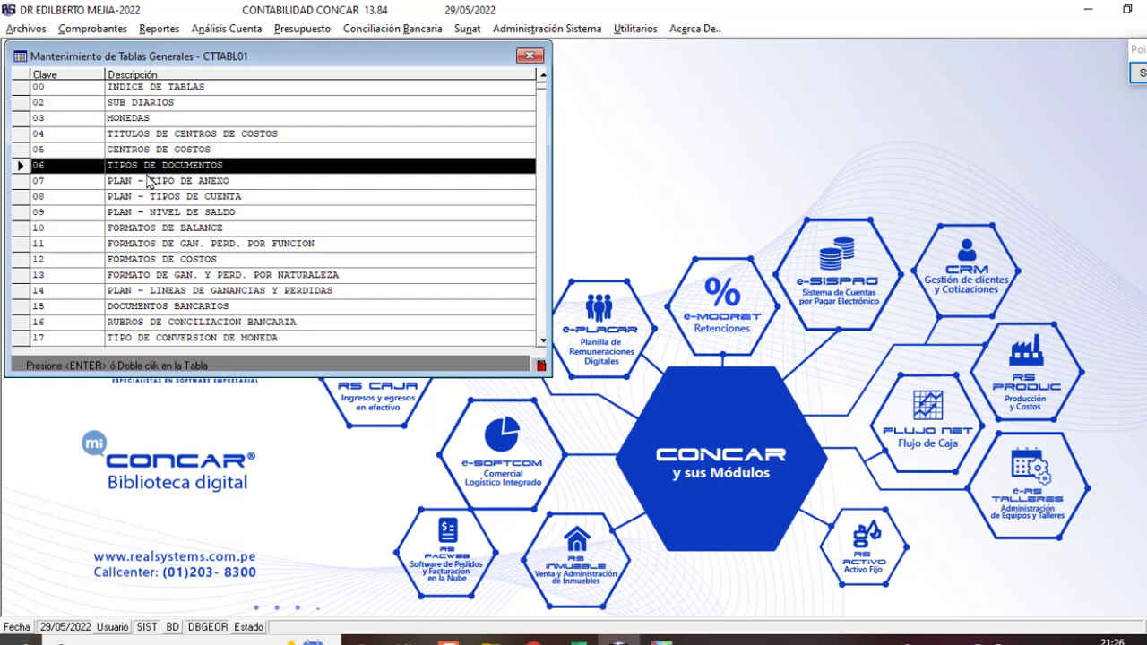
key("Return")
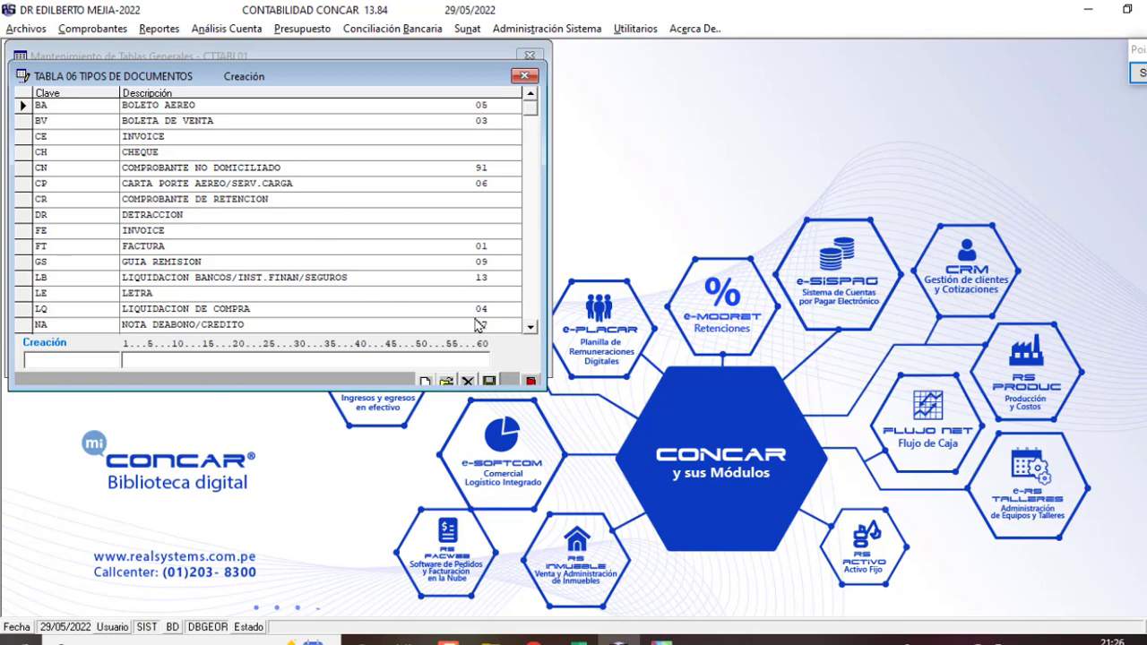
Locate document type ND NOTA DE DEBITO, then return to the Formato Concar workbook.
left_click(529, 328)
left_click(530, 329)
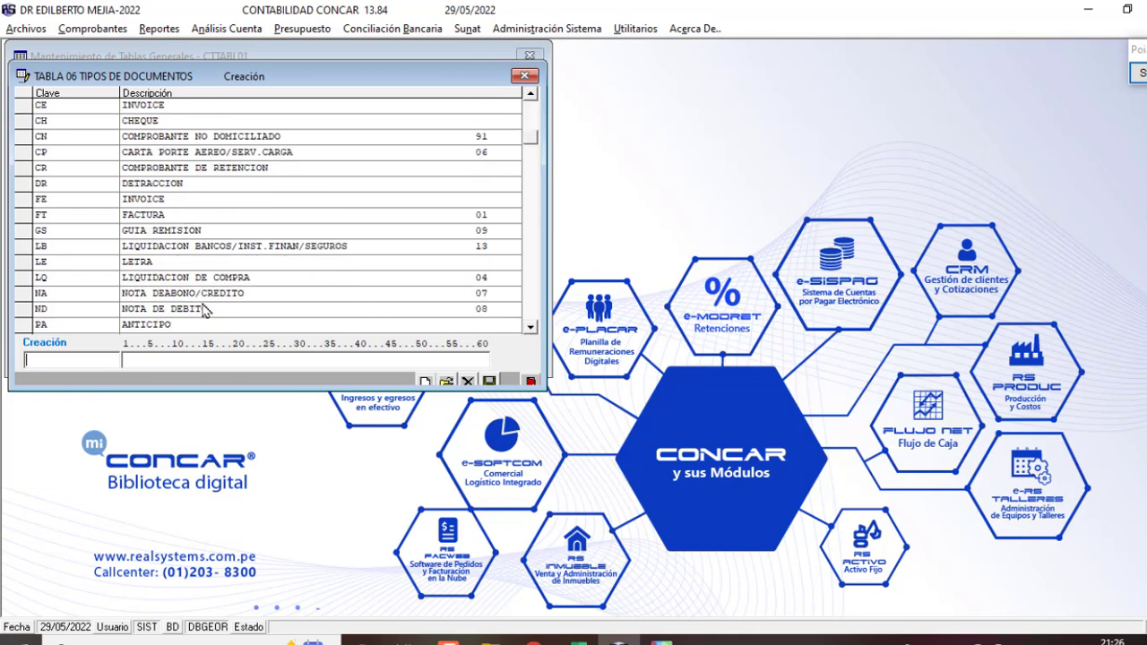
left_click(164, 301)
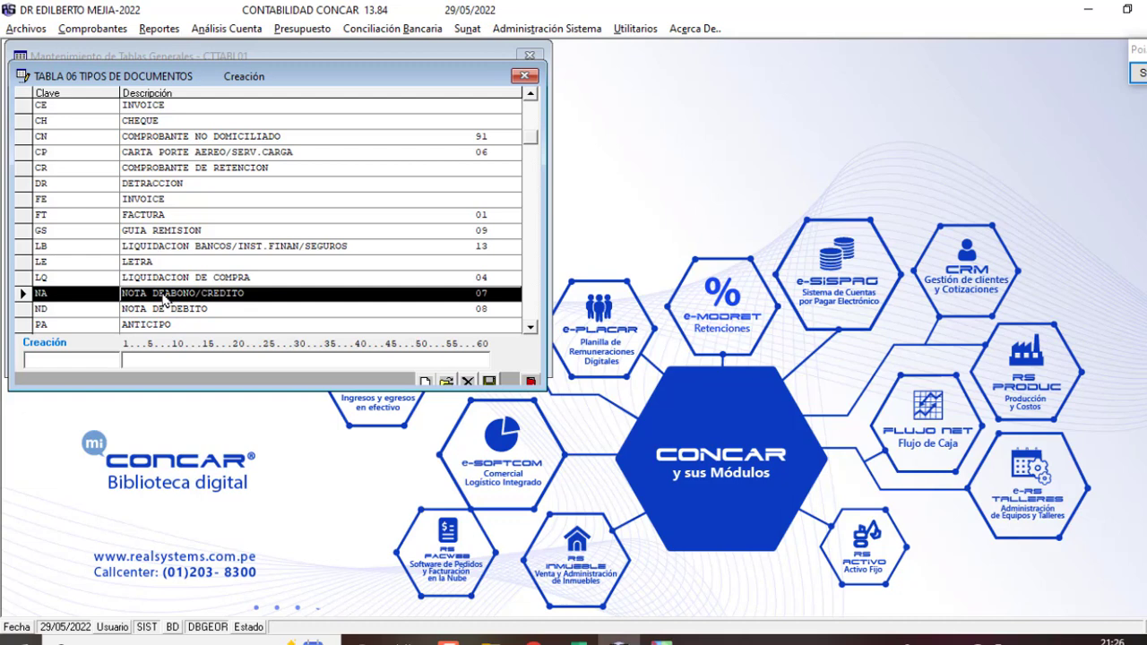
left_click(189, 311)
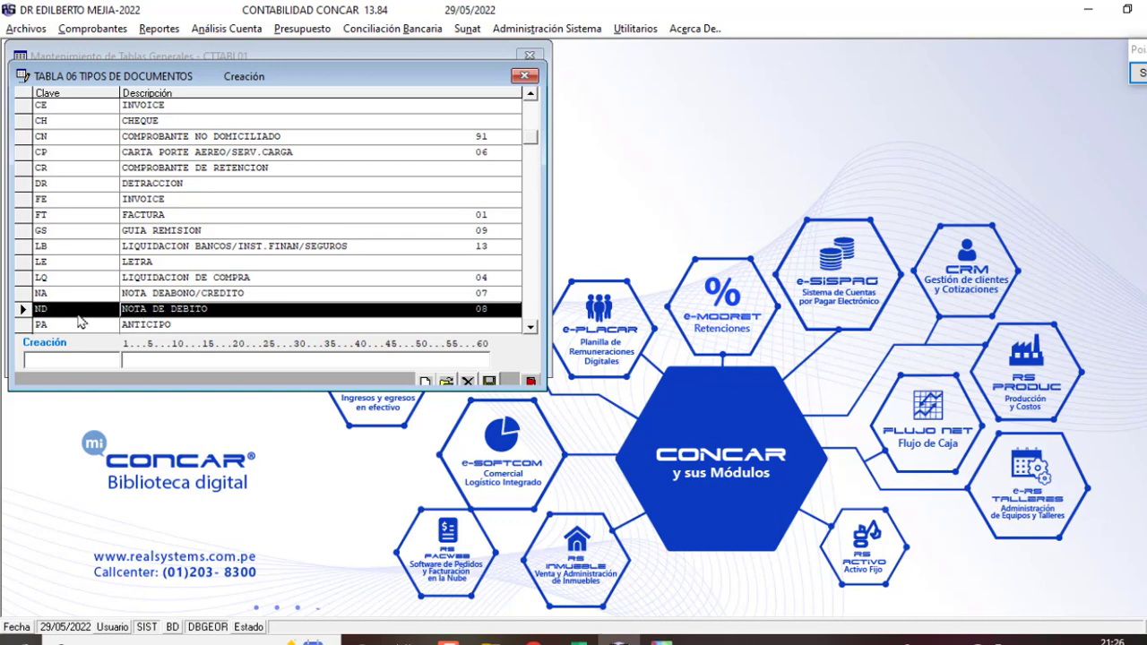
mouse_move(578, 638)
left_click(672, 596)
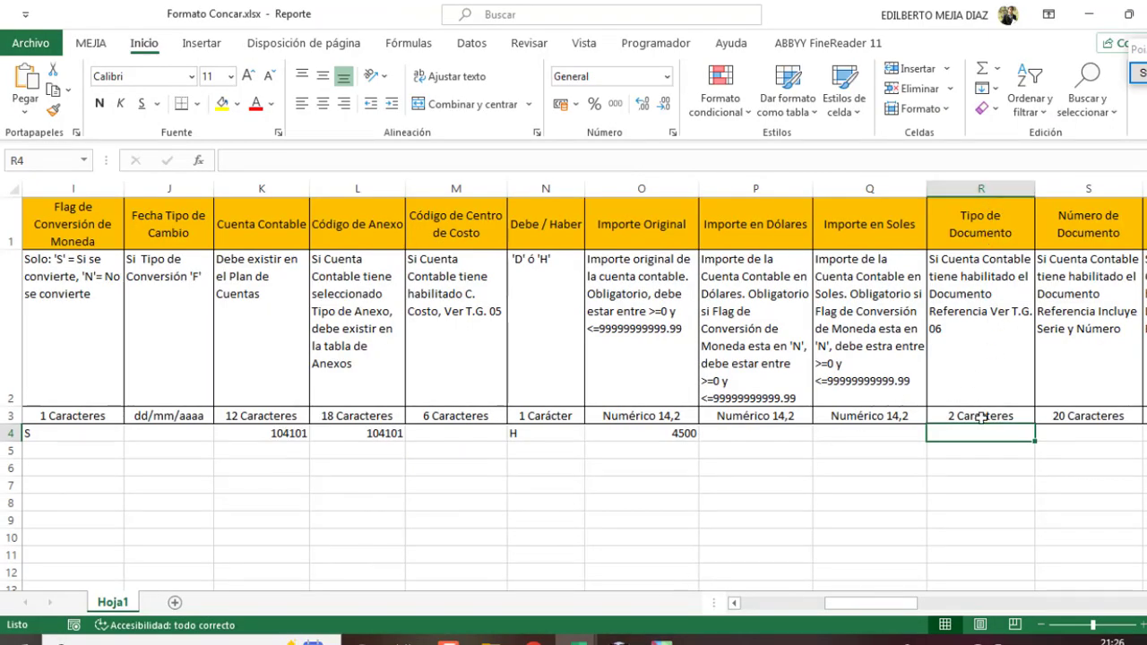
Enter document type ND in R4.
type("N")
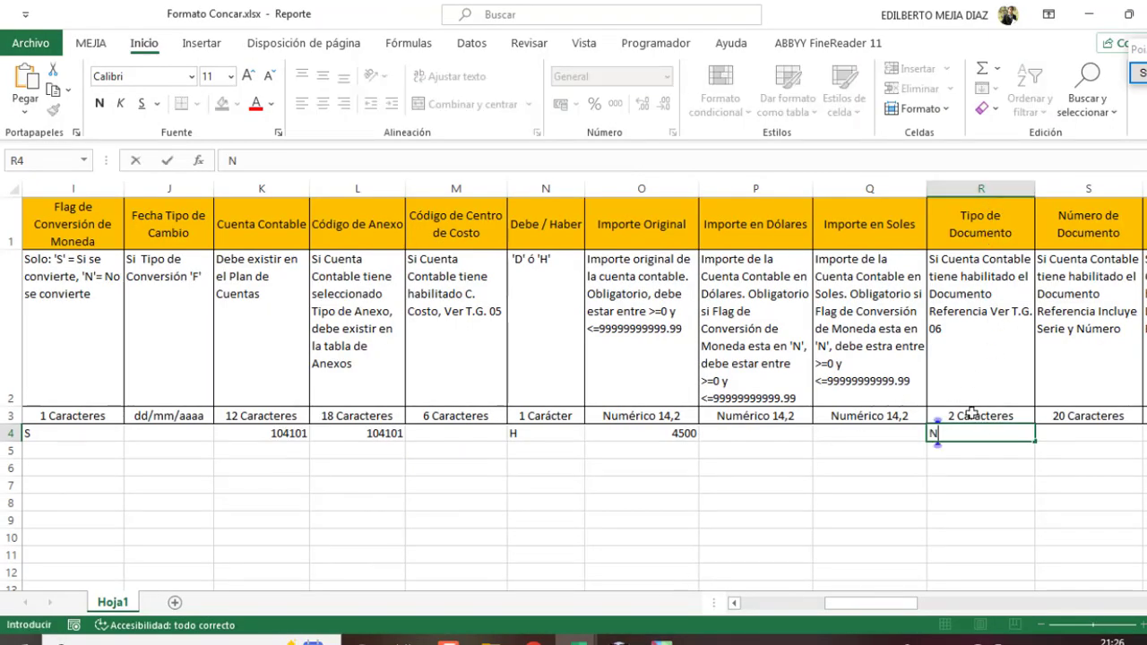
type("D")
key("Tab")
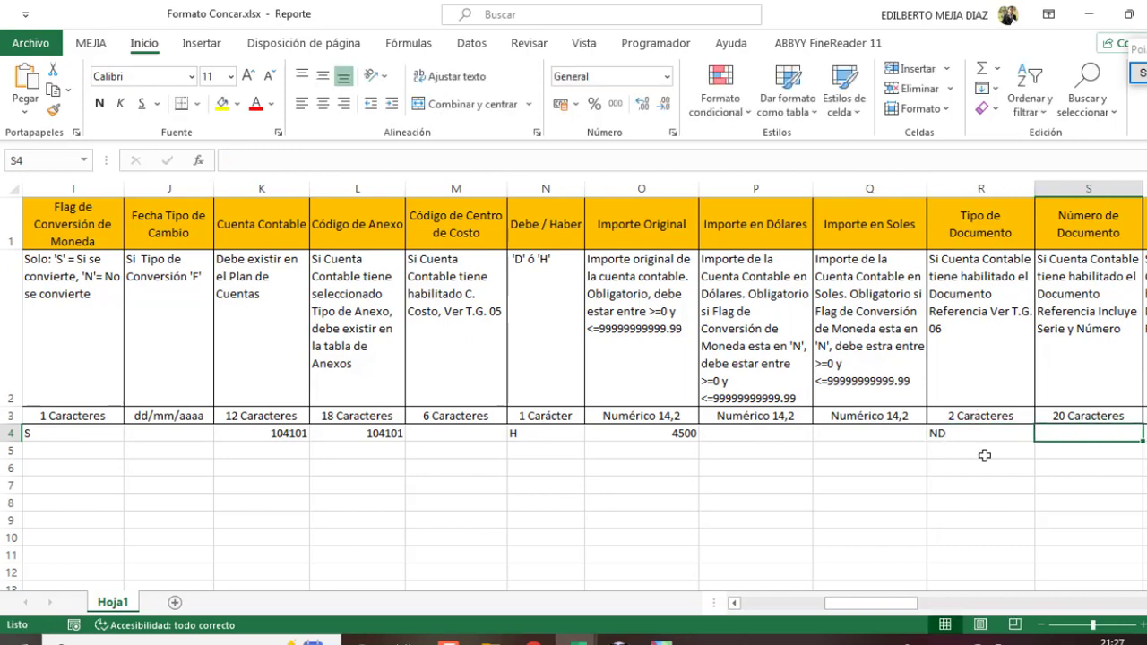
left_click_drag(911, 605, 919, 577)
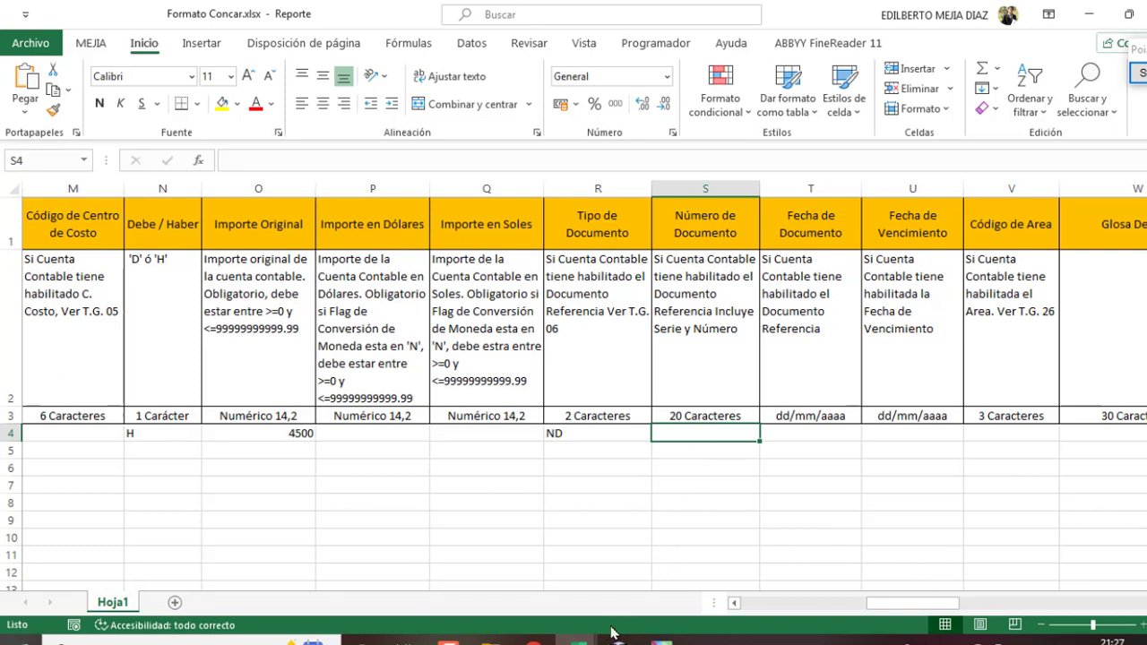
Copy the first transaction's operation number from the bank statement into document number S4.
mouse_move(611, 633)
left_click(448, 574)
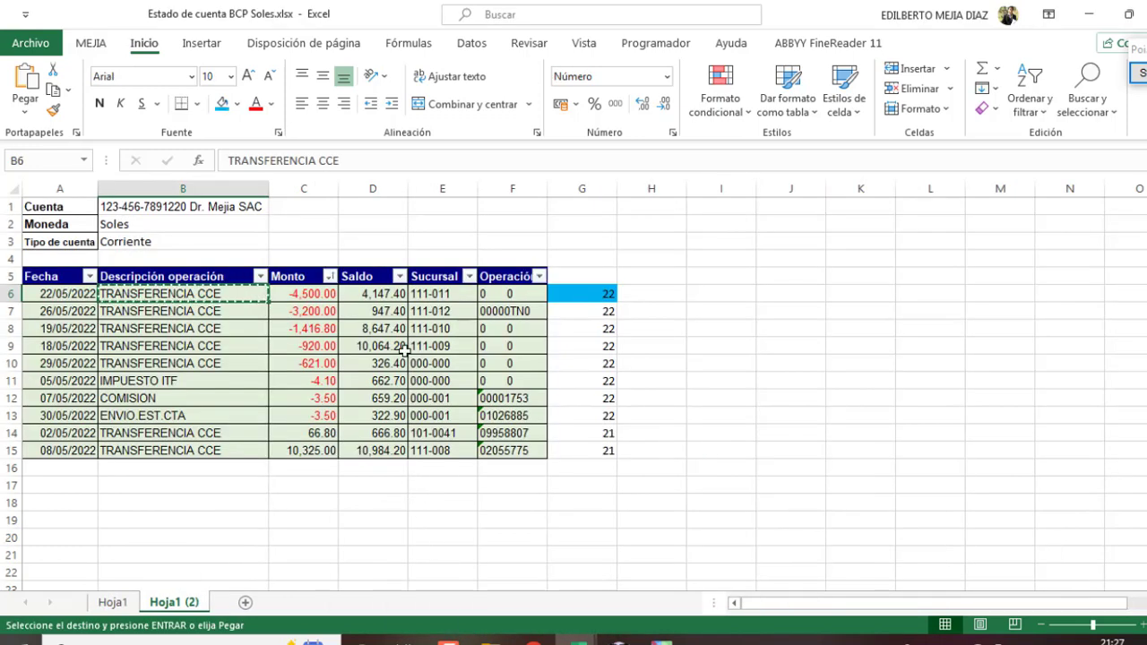
left_click(511, 292)
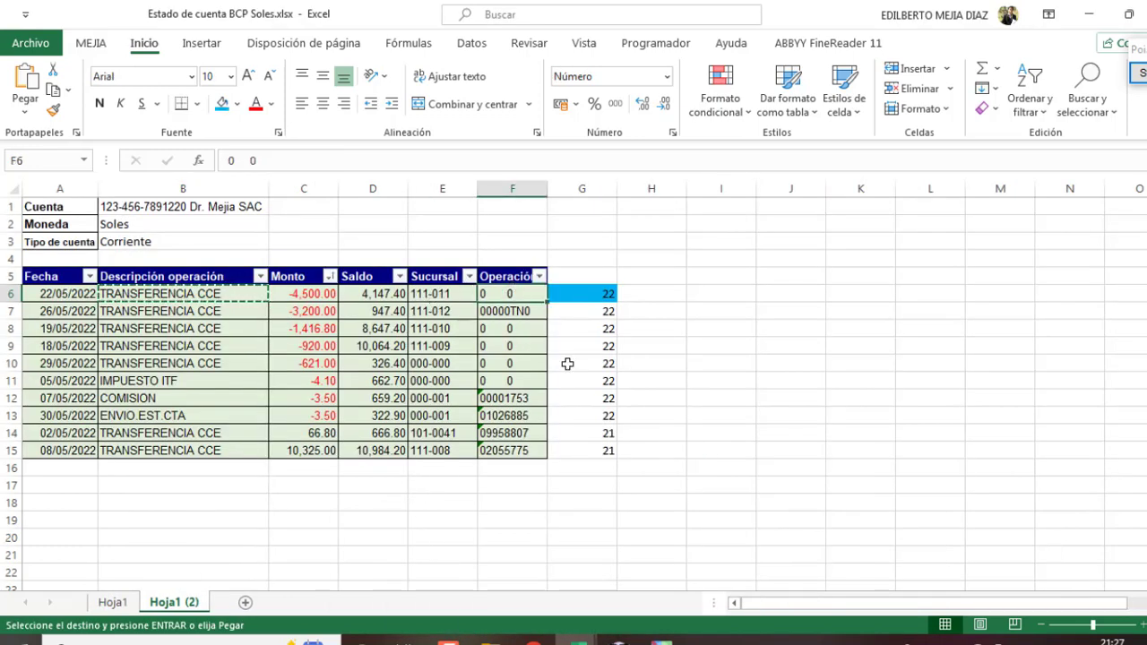
key("ctrl+c")
key("alt+Tab")
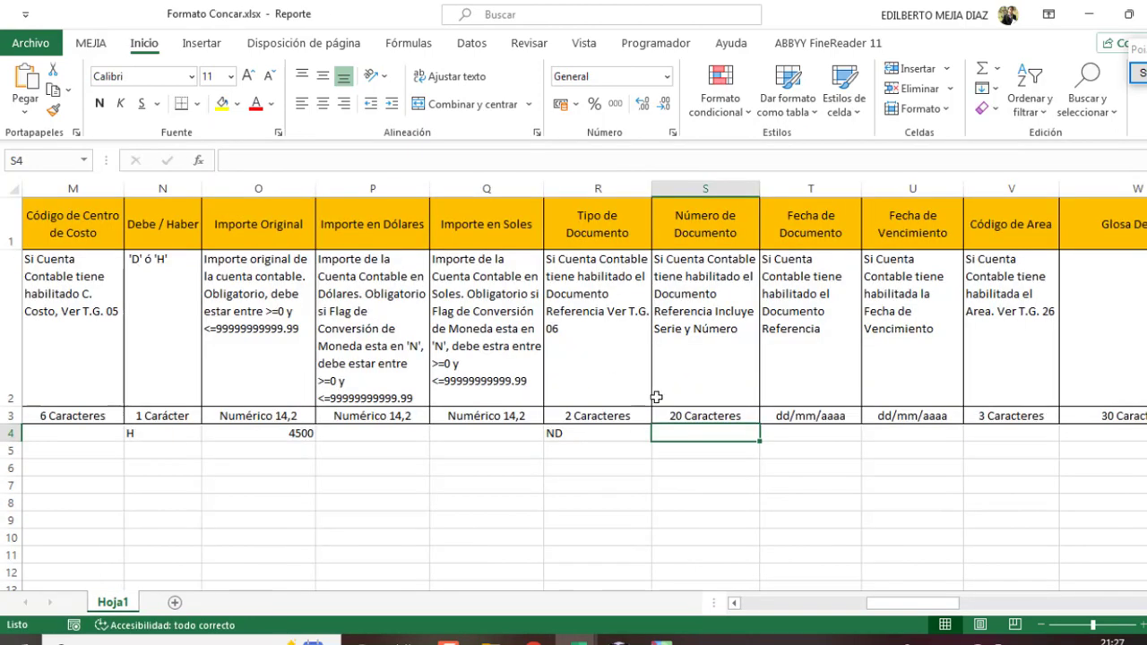
key("ctrl+v")
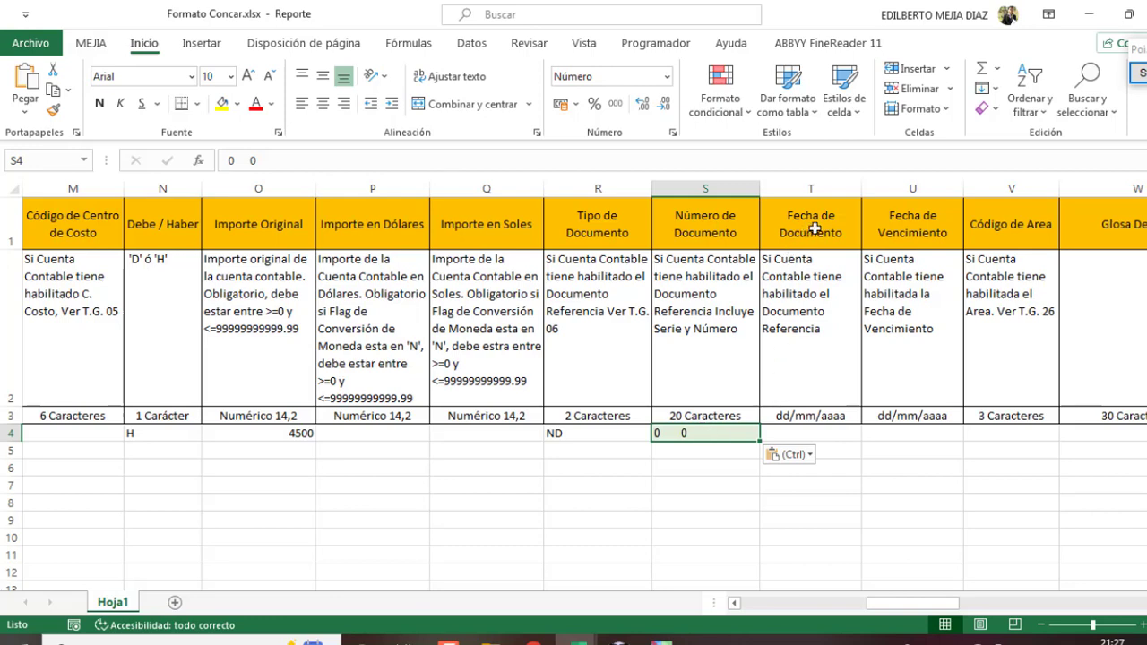
Set document date T4 to 22/05/2022, checked against the bank statement.
left_click(813, 433)
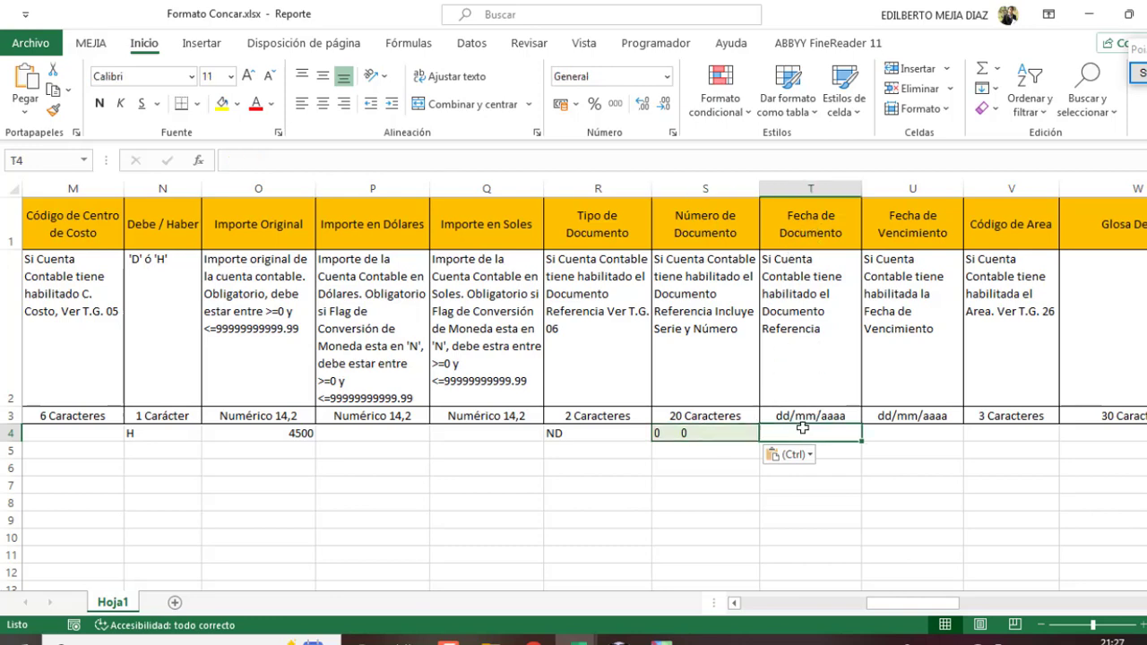
key("alt+Tab")
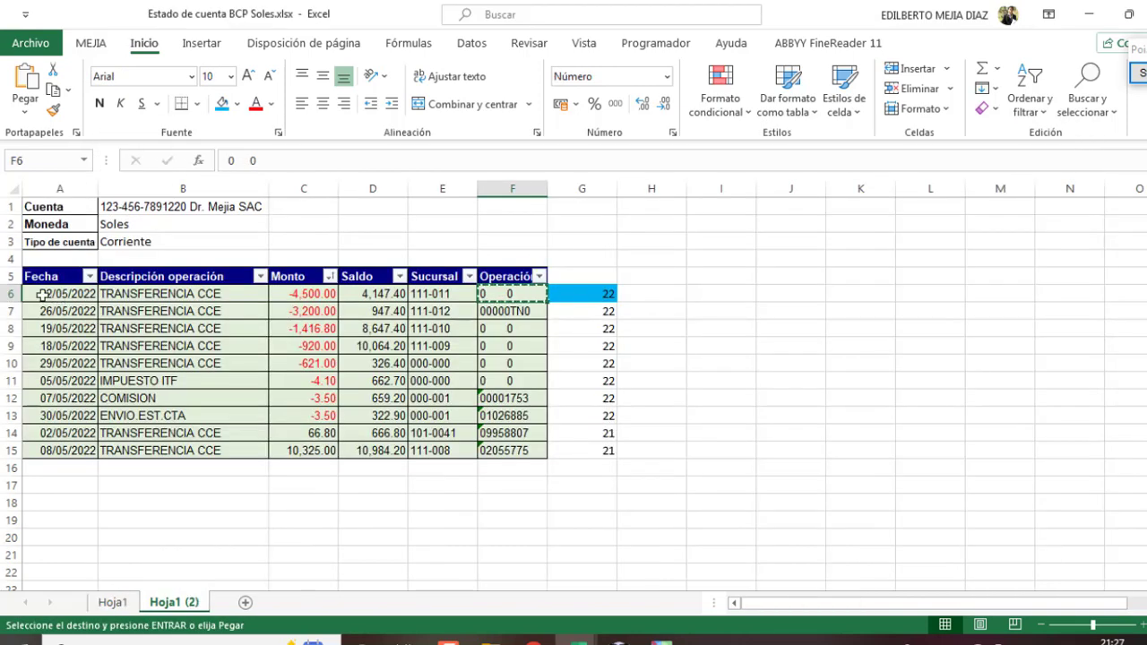
key("alt+Tab")
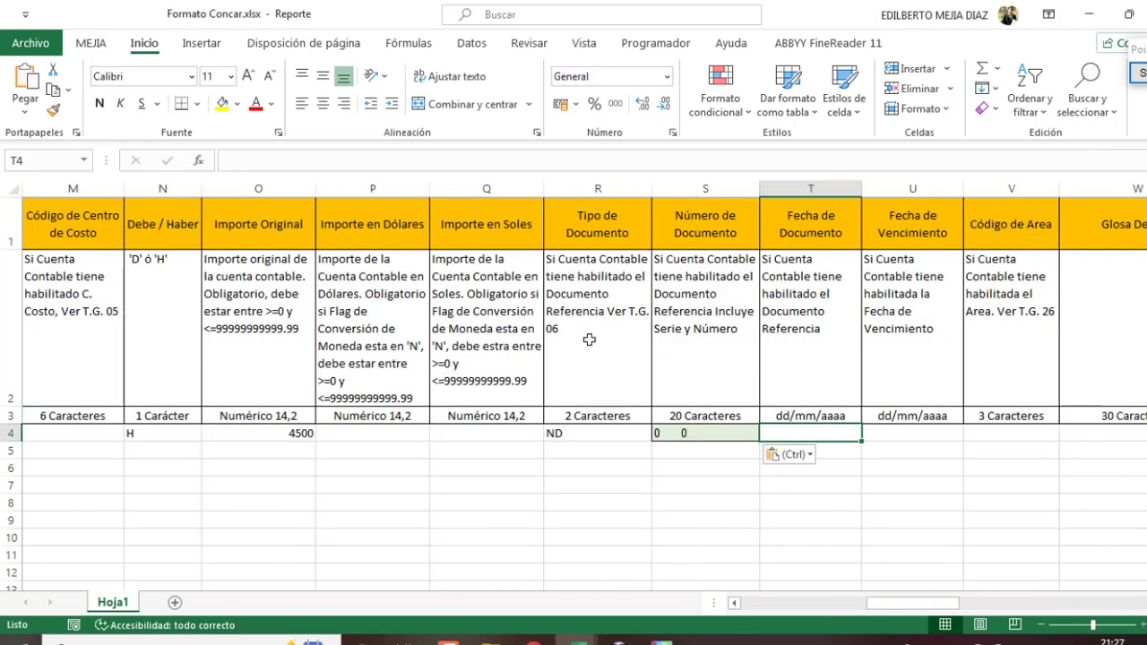
type("22-5-")
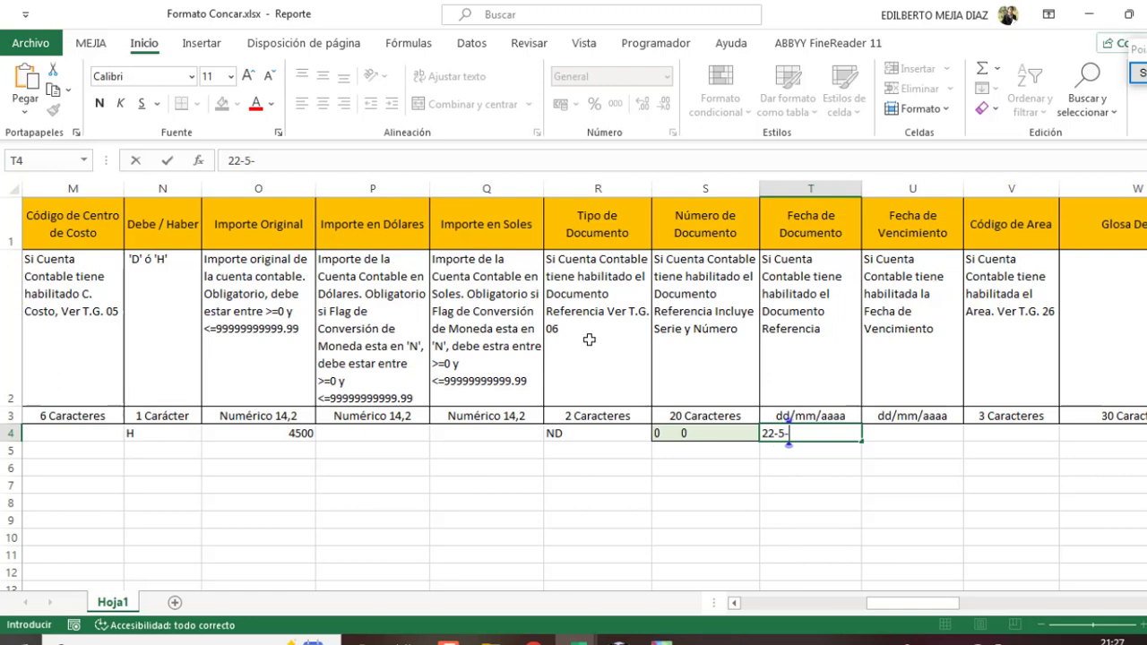
type("22")
key("Tab")
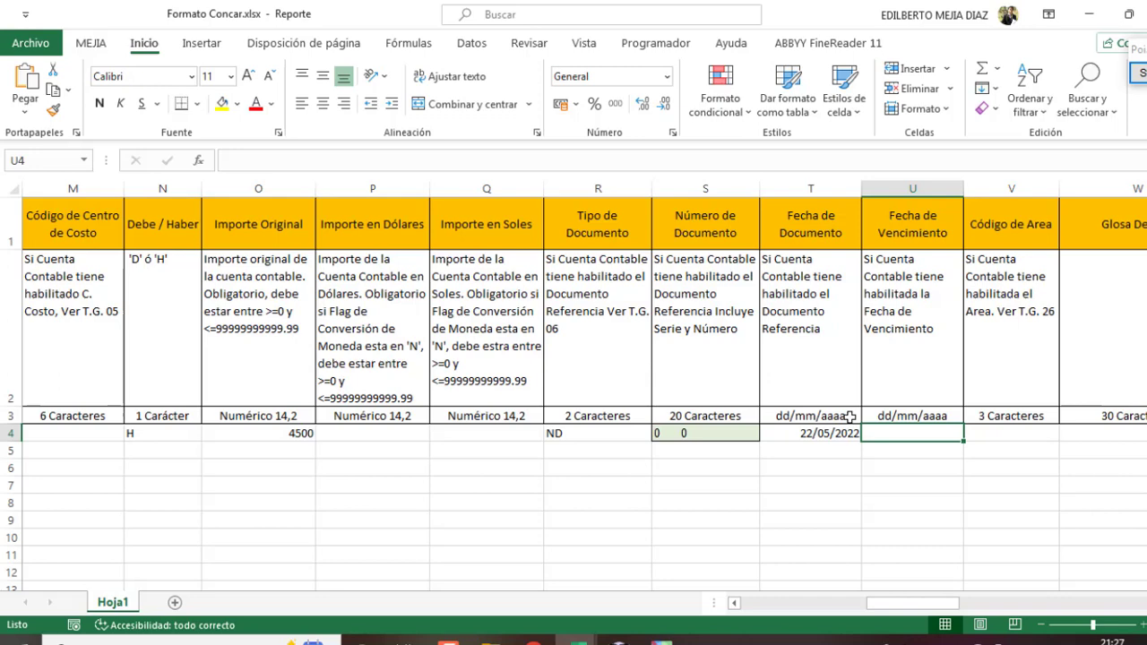
Make due date U4 the formula =+T4 so it copies the document date.
type("+")
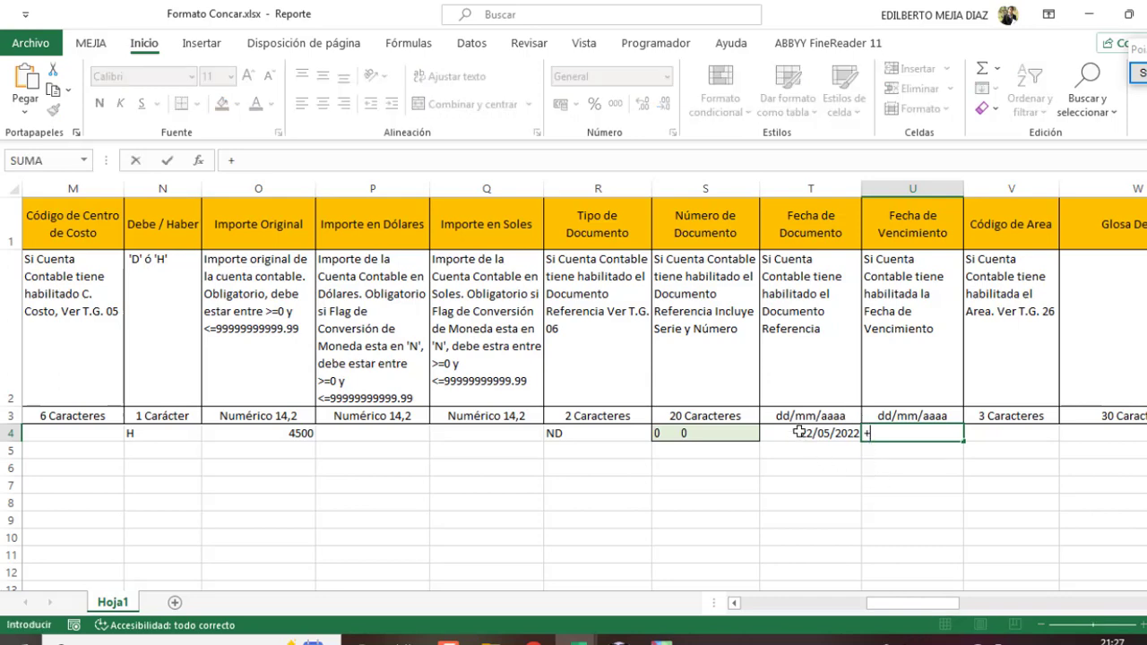
left_click(798, 432)
key("Return")
left_click(901, 433)
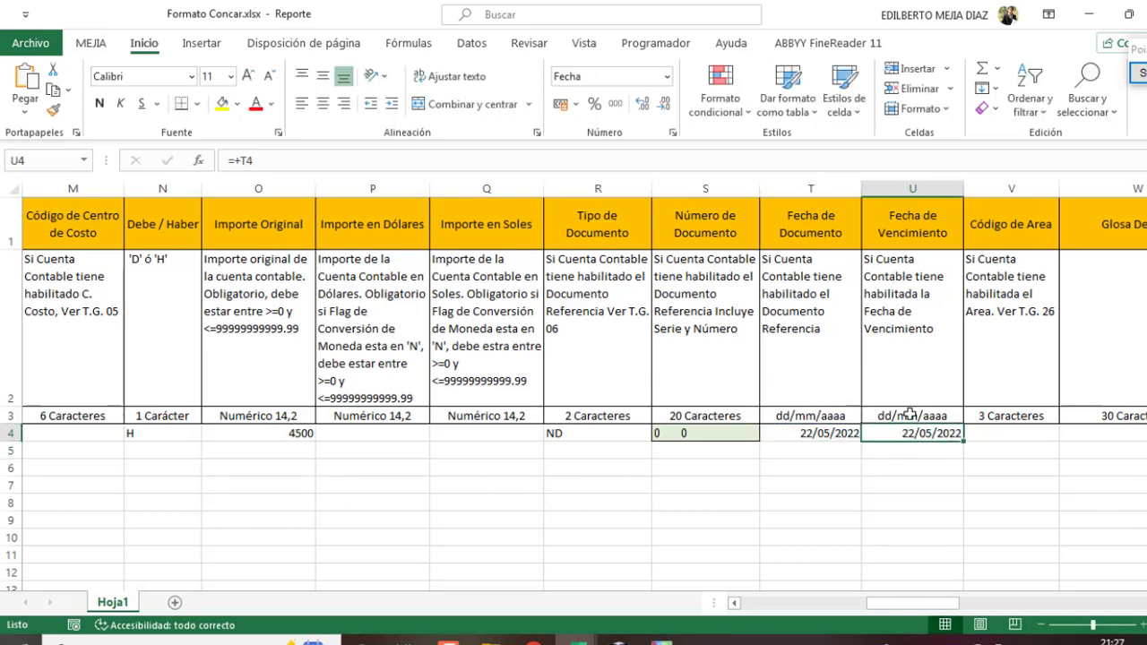
left_click_drag(929, 603, 950, 603)
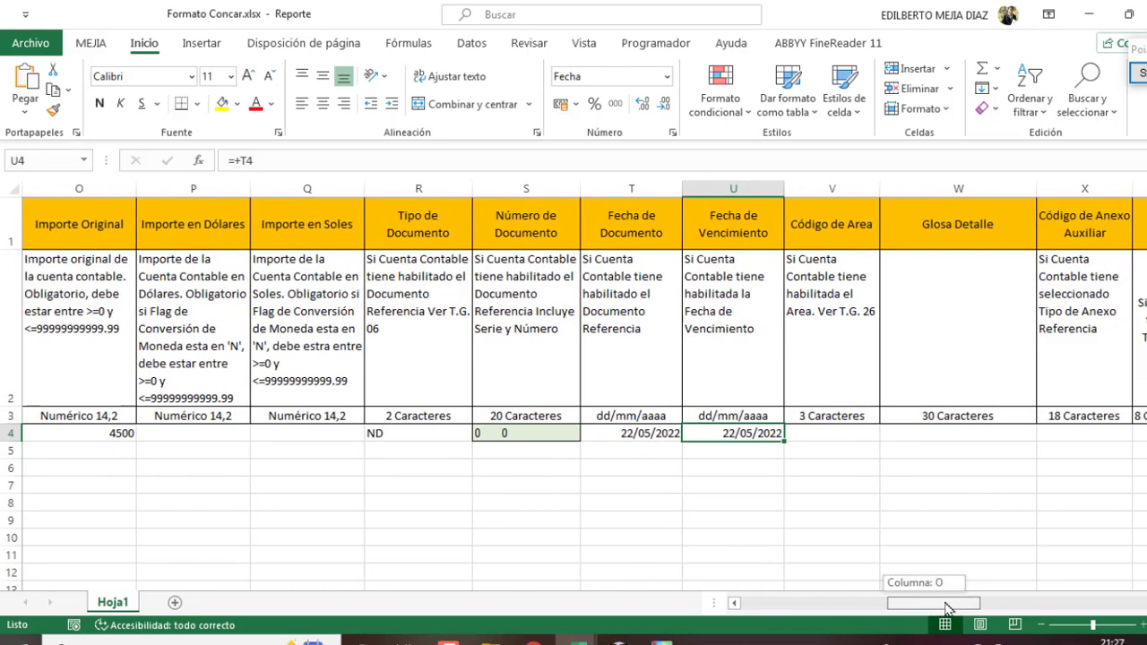
left_click(840, 309)
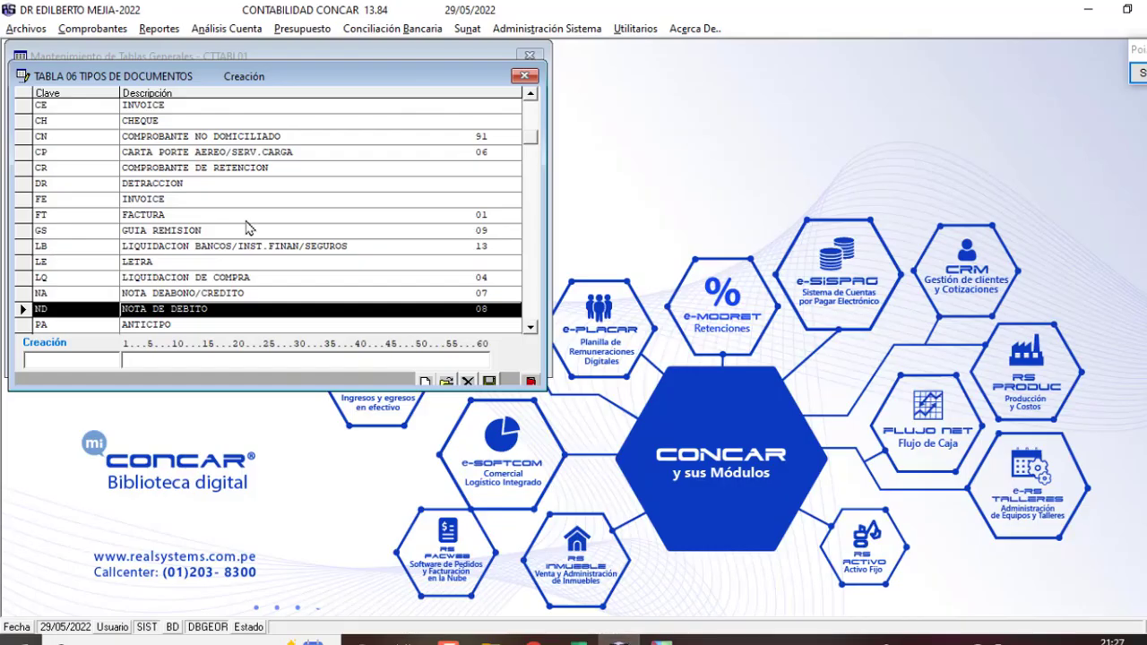
Close the document types table and open general table 26 TABLA DE AREAS.
left_click(525, 75)
left_click(536, 52)
left_click(26, 29)
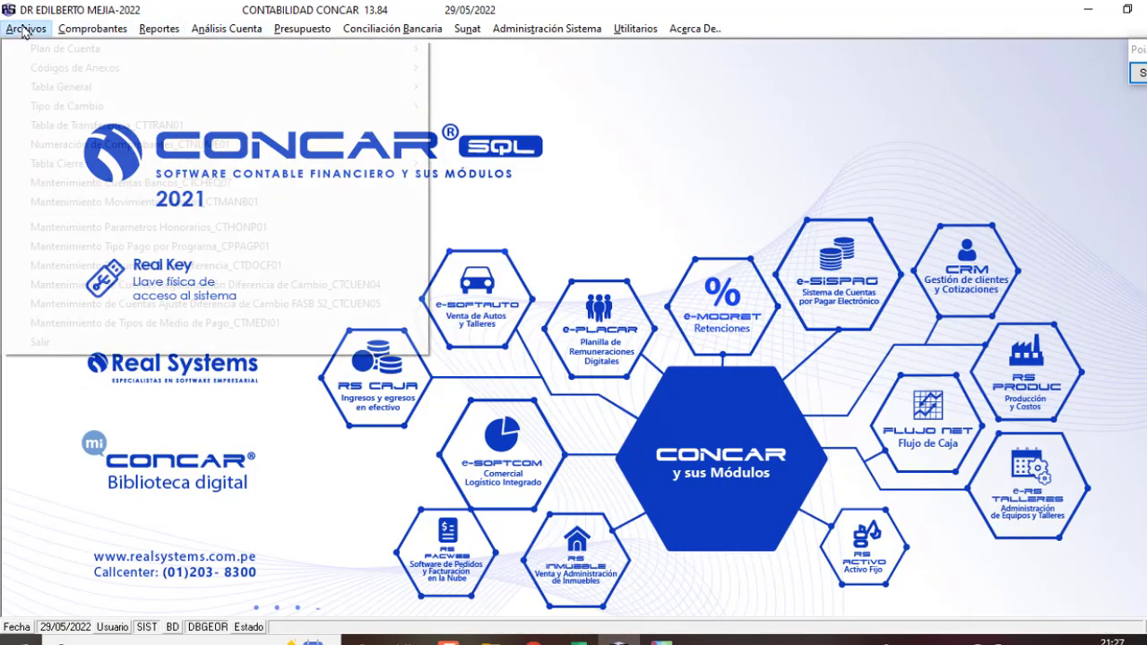
mouse_move(106, 95)
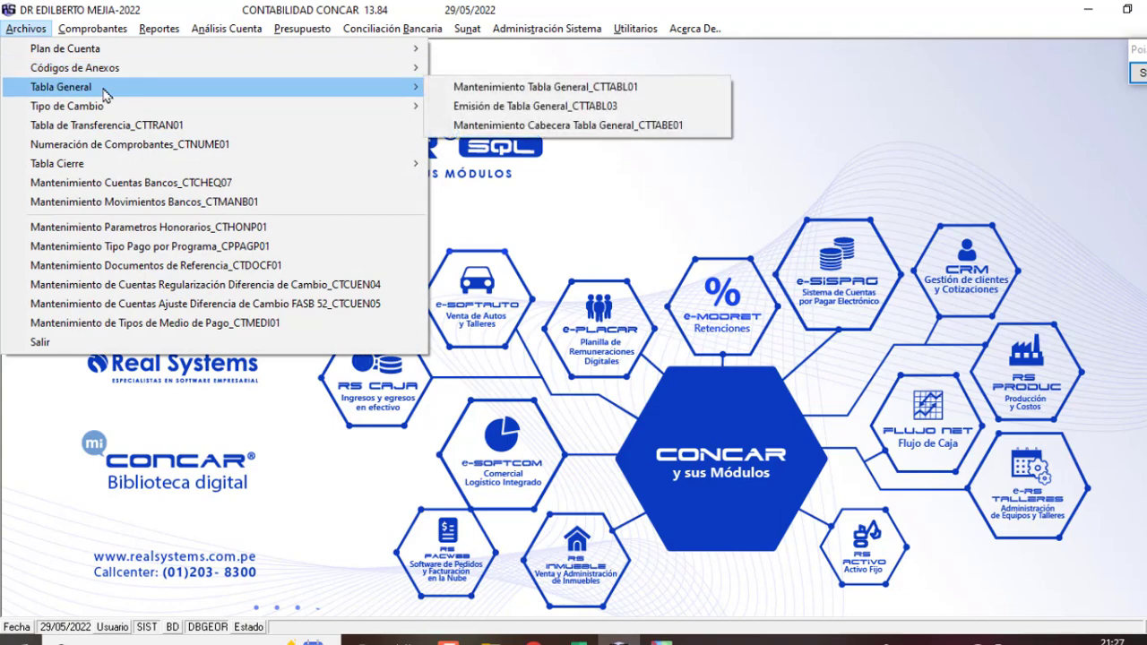
left_click(491, 89)
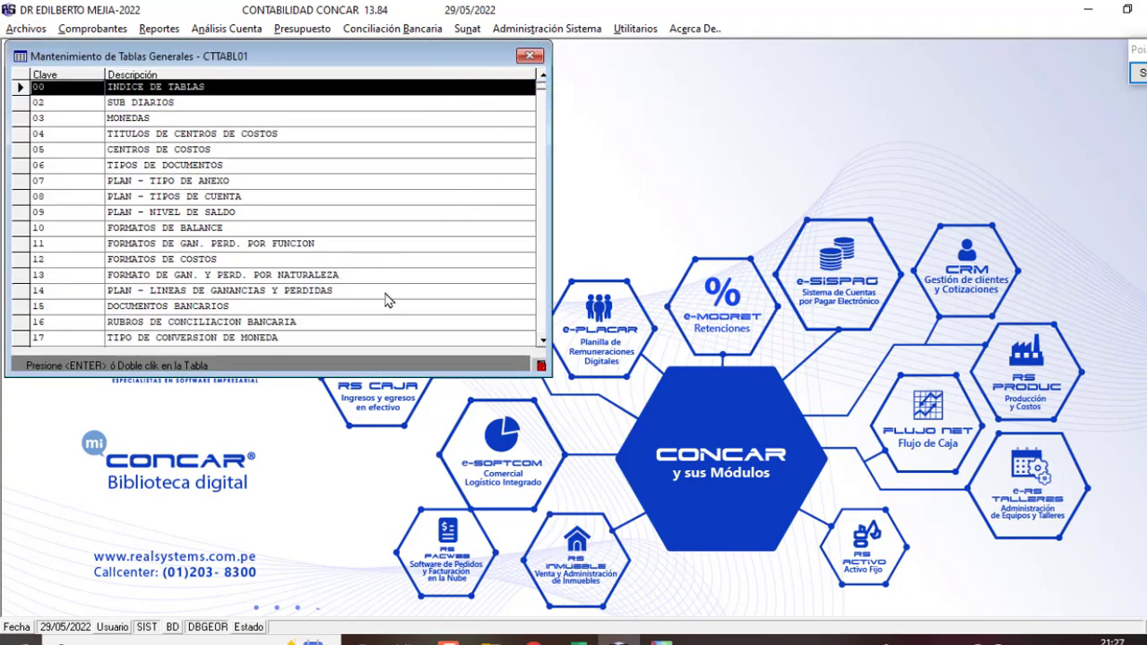
left_click(542, 340)
left_click(542, 343)
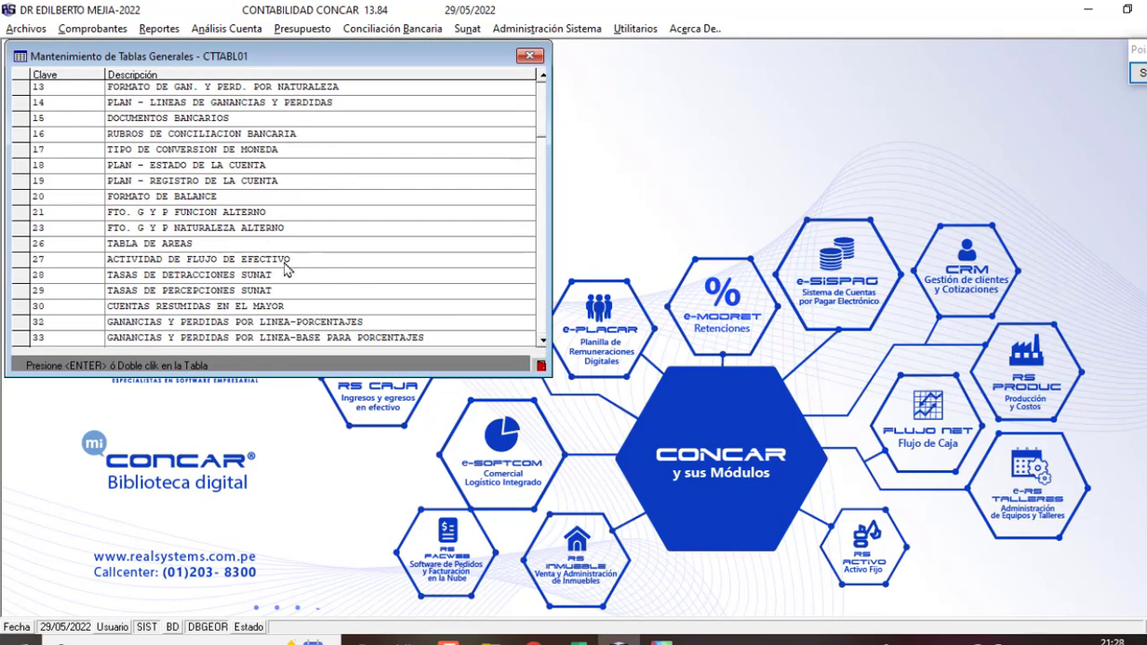
double_click(64, 249)
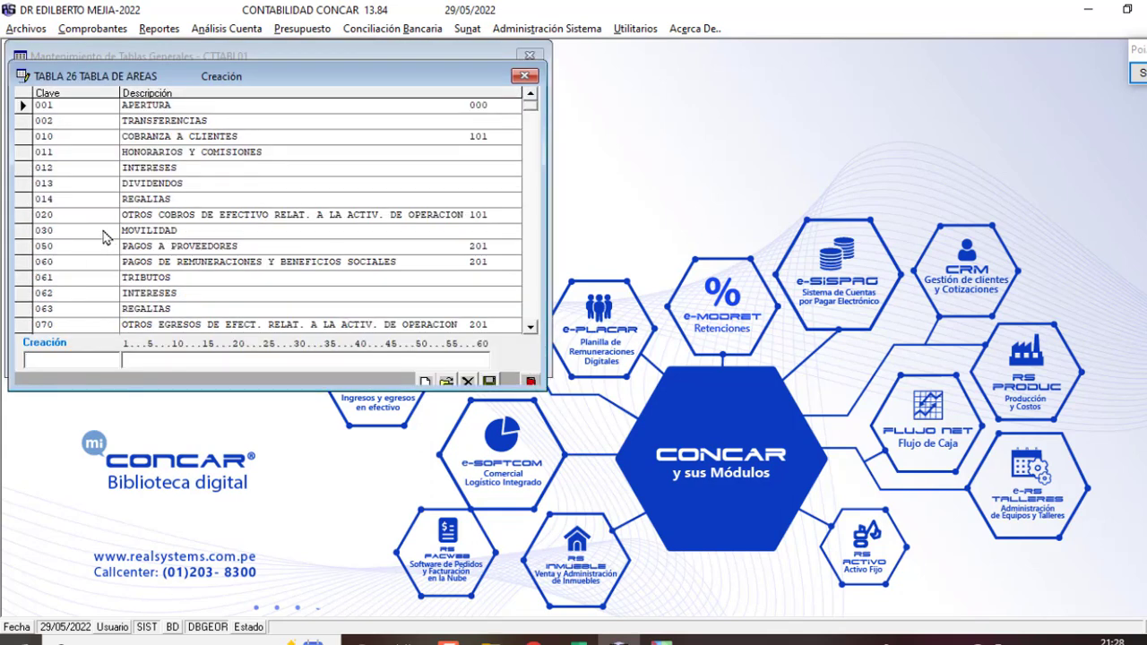
Browse the area codes and select 050 PAGOS A PROVEEDORES.
left_click(171, 216)
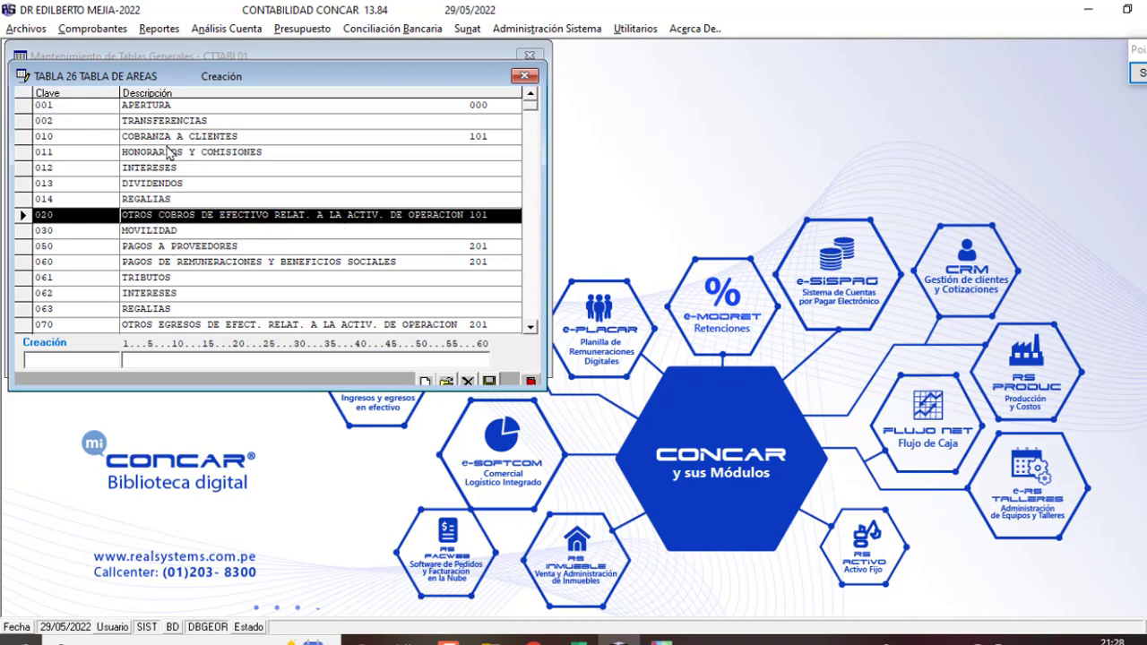
left_click(532, 328)
scroll(535, 329, "down", 2)
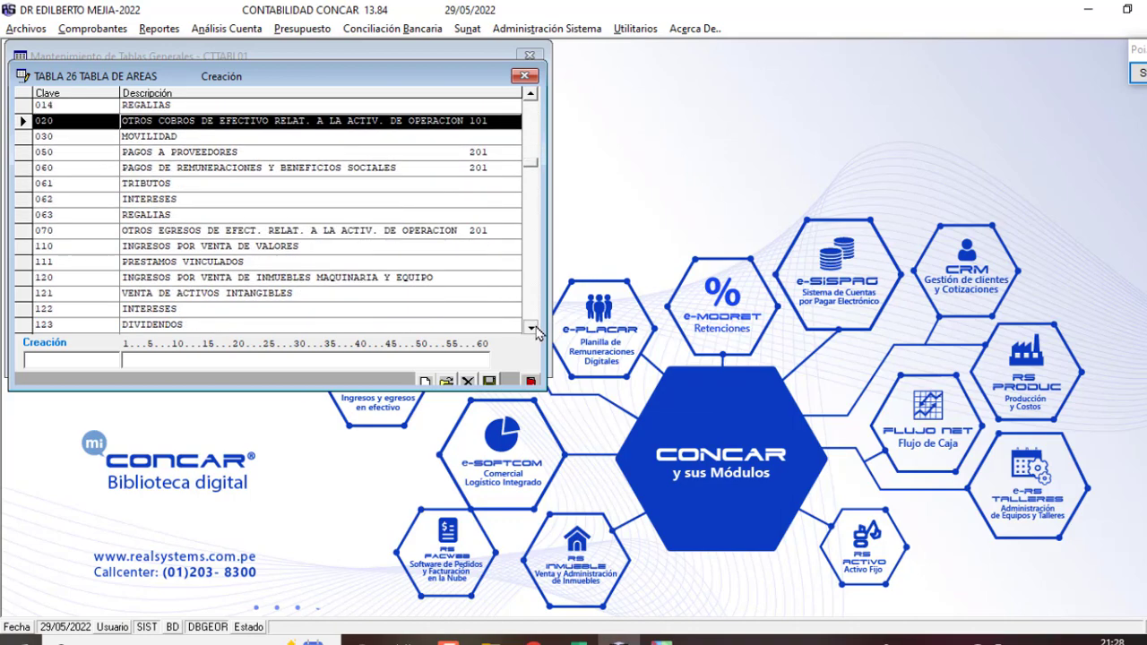
scroll(535, 329, "down", 1)
left_click(531, 94)
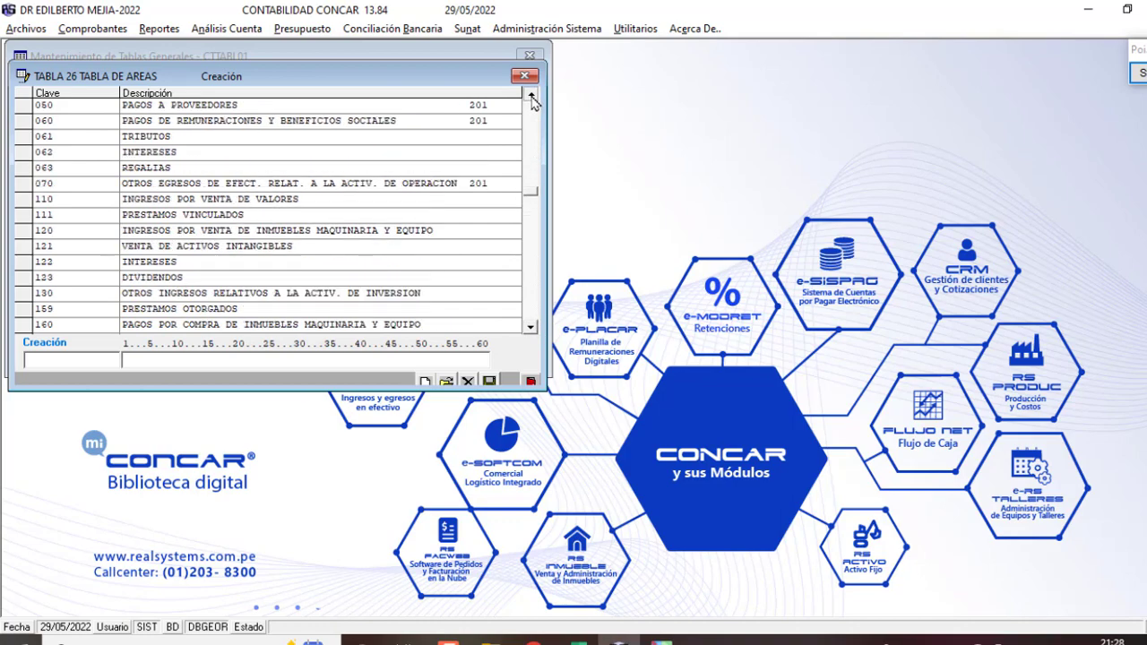
left_click(530, 94)
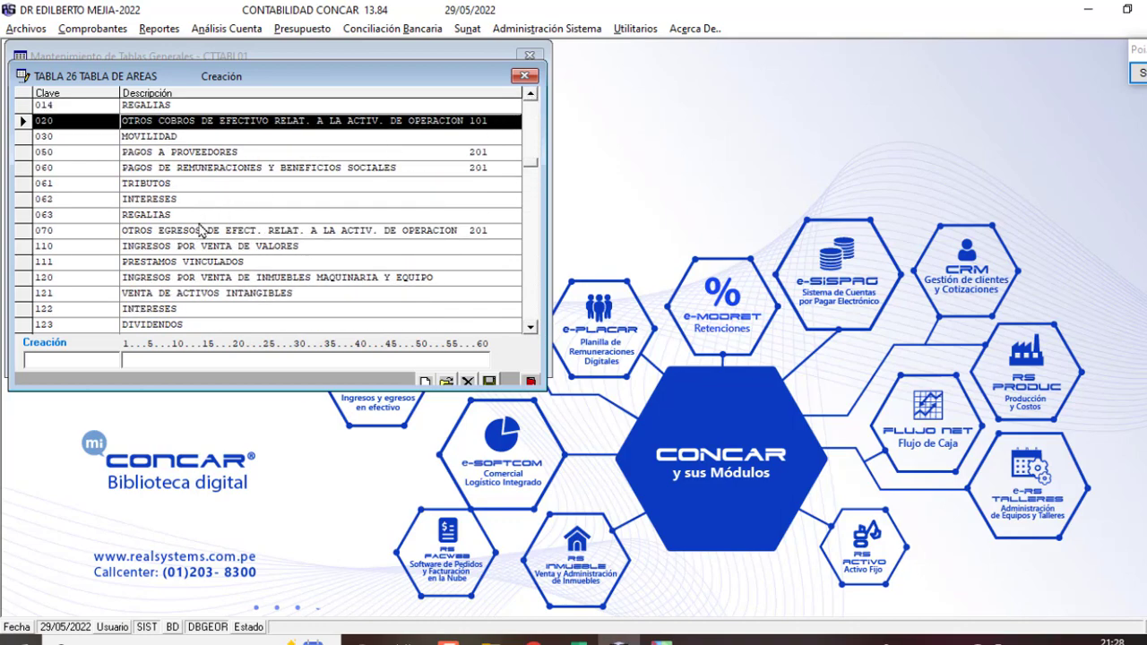
left_click(143, 234)
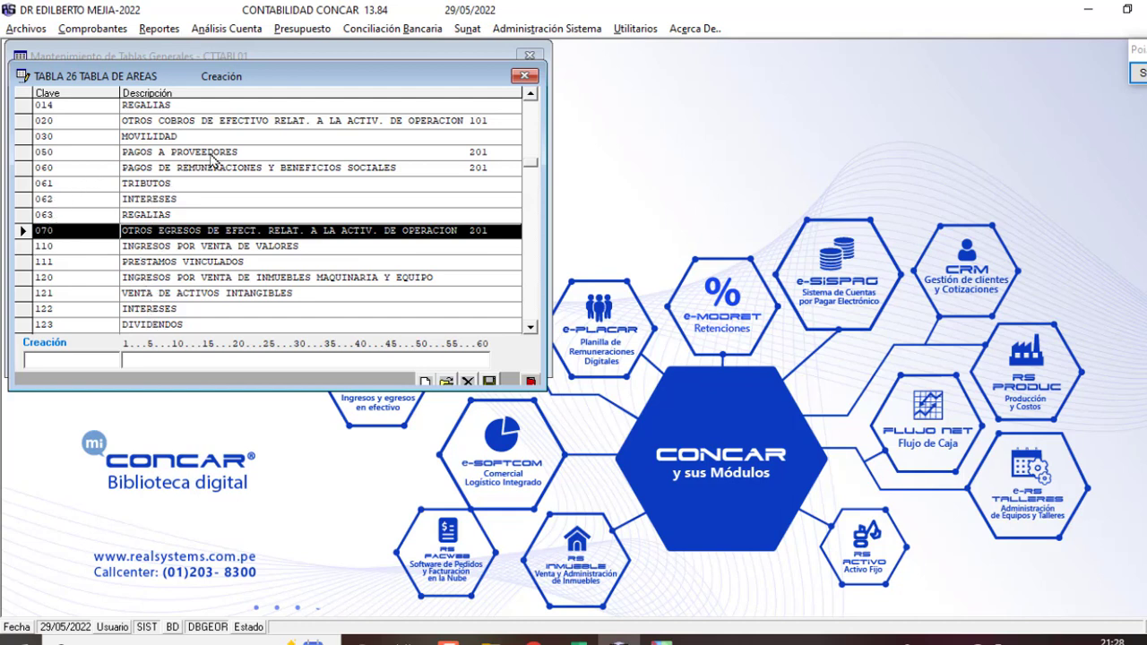
left_click(49, 152)
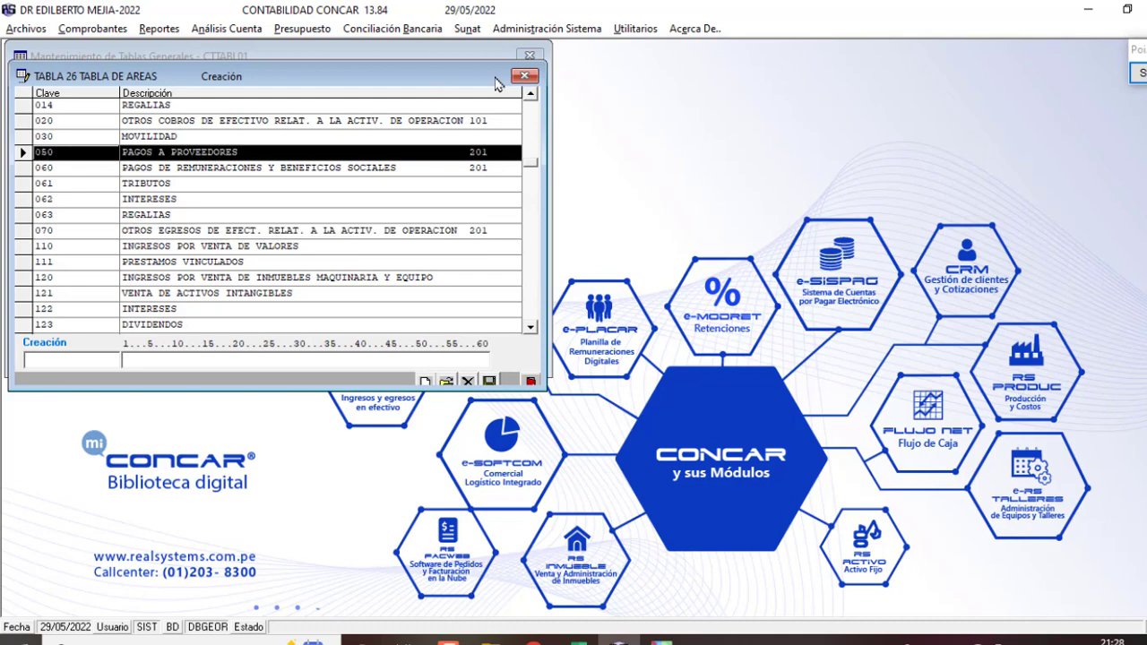
Format the Código de Area column V as text and enter area code 050 in V4.
mouse_move(578, 638)
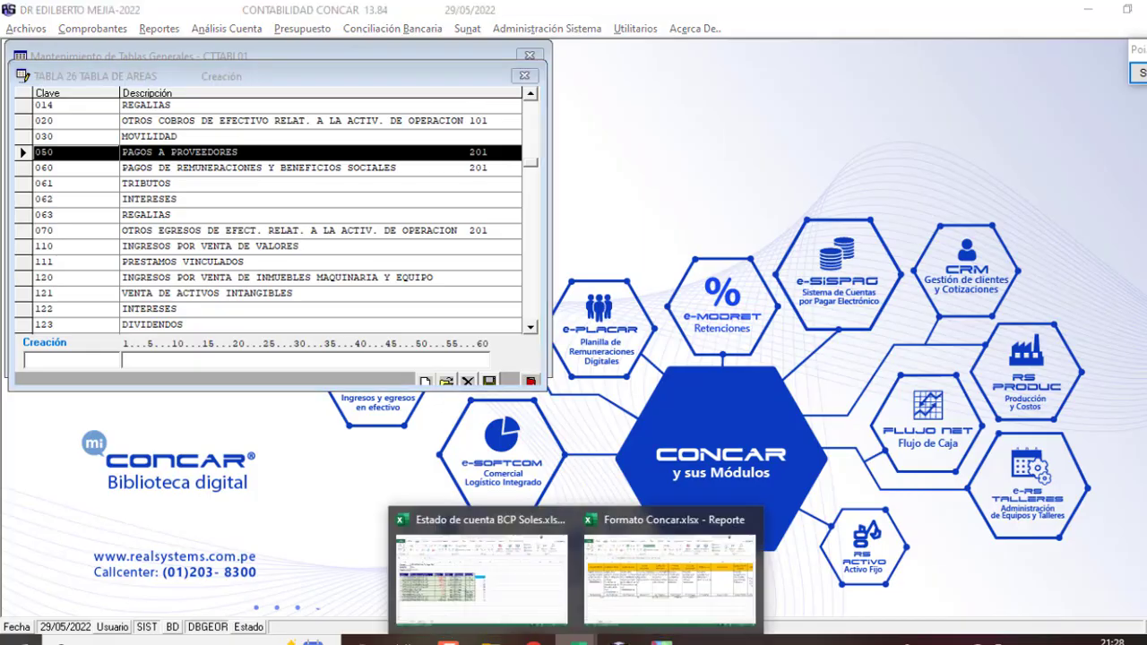
left_click(643, 565)
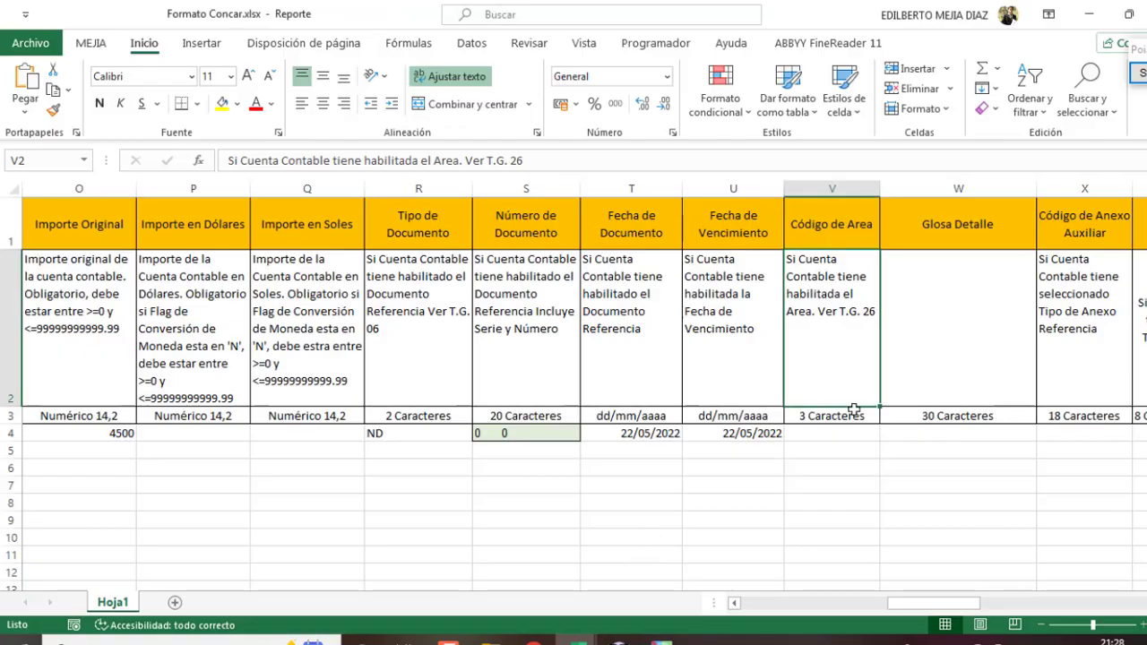
left_click(831, 189)
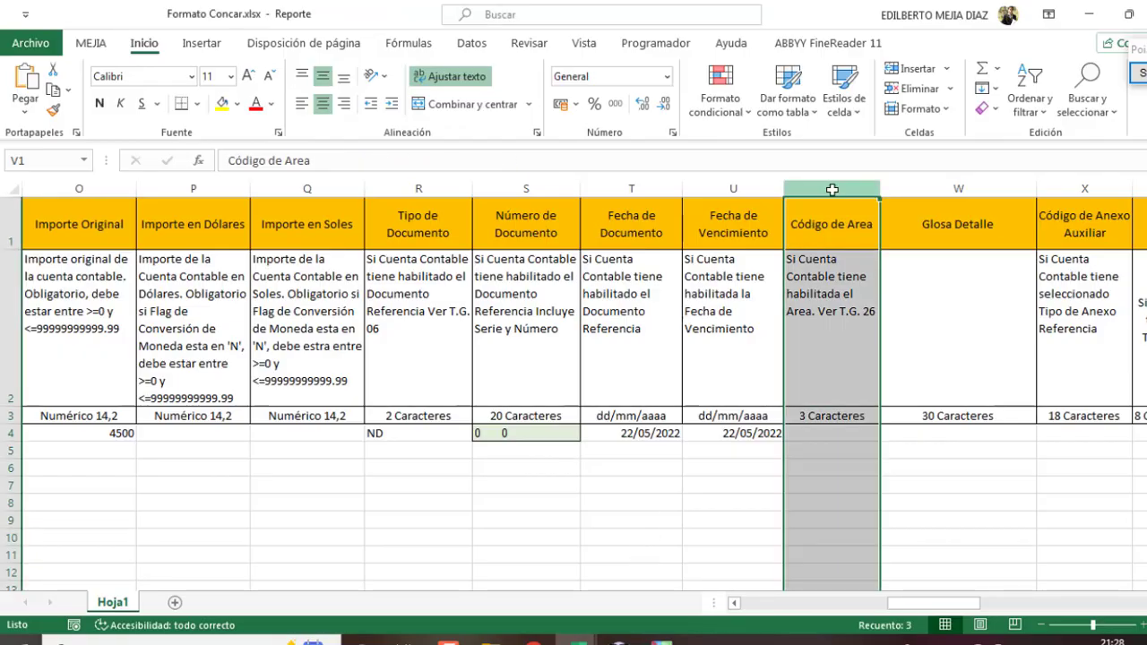
left_click(668, 78)
left_click_drag(733, 171, 753, 328)
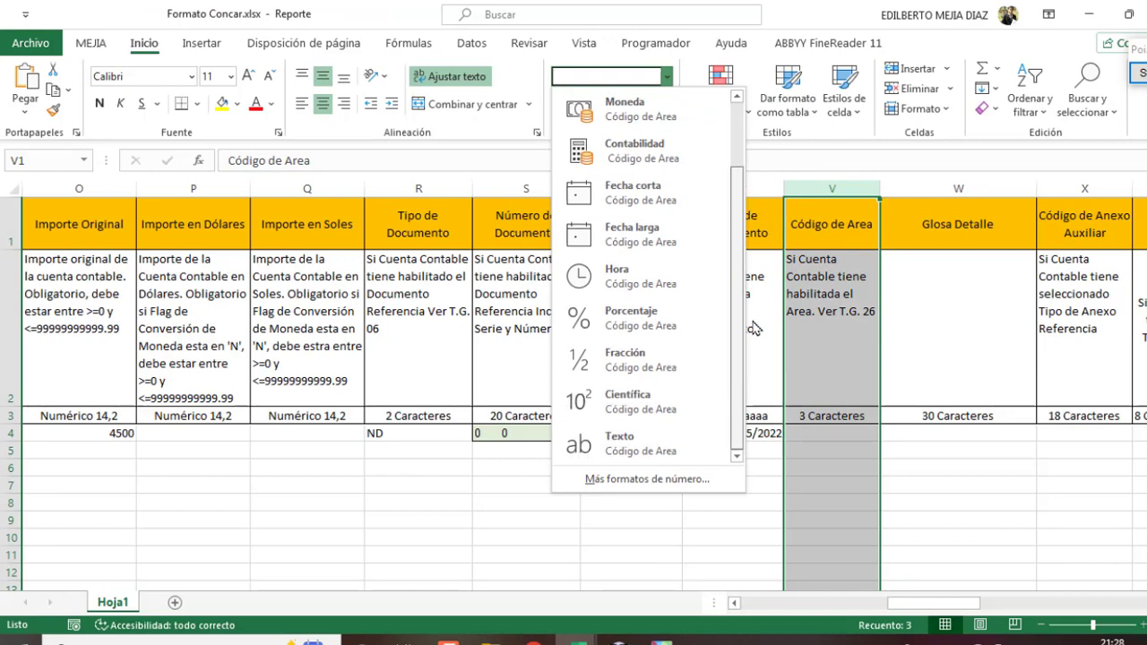
left_click(635, 446)
left_click(830, 433)
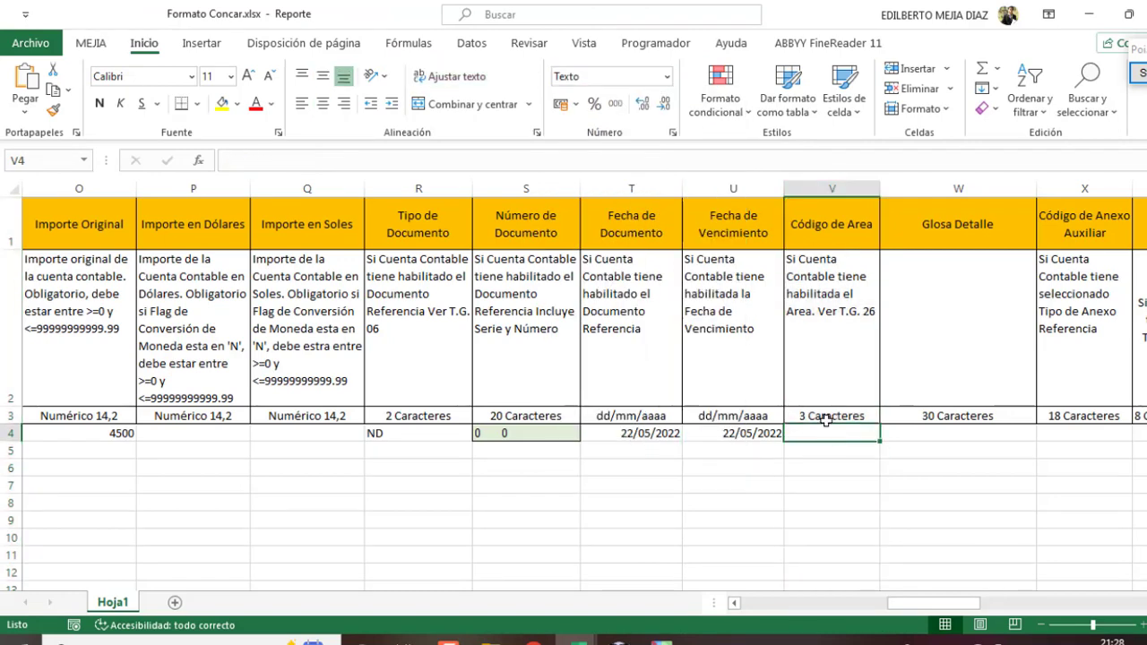
type("050")
key("Tab")
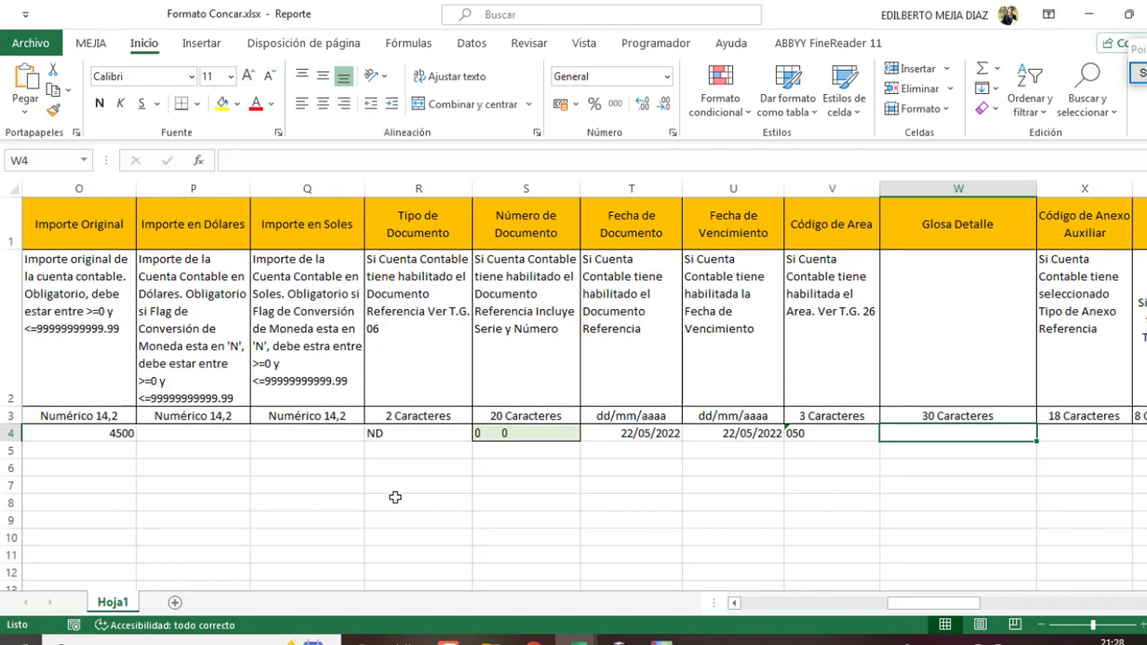
Copy TRANSFERENCIA CCE from the bank statement into Glosa Detalle W4.
key("alt+Tab")
key("alt+Tab")
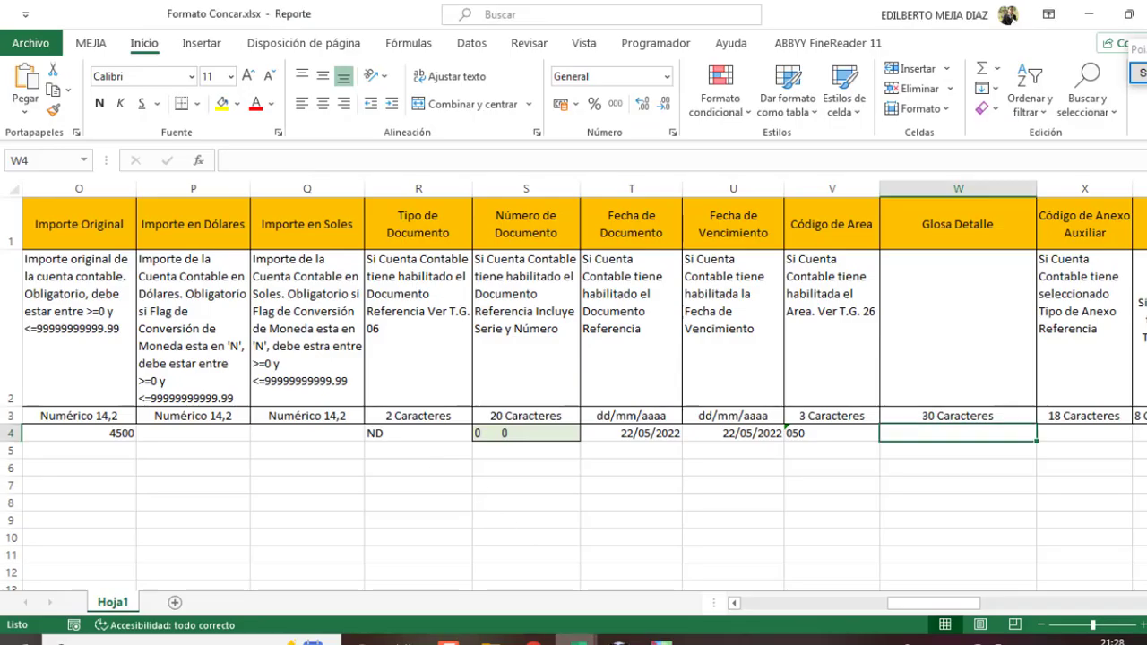
left_click(578, 643)
left_click(432, 611)
left_click(183, 295)
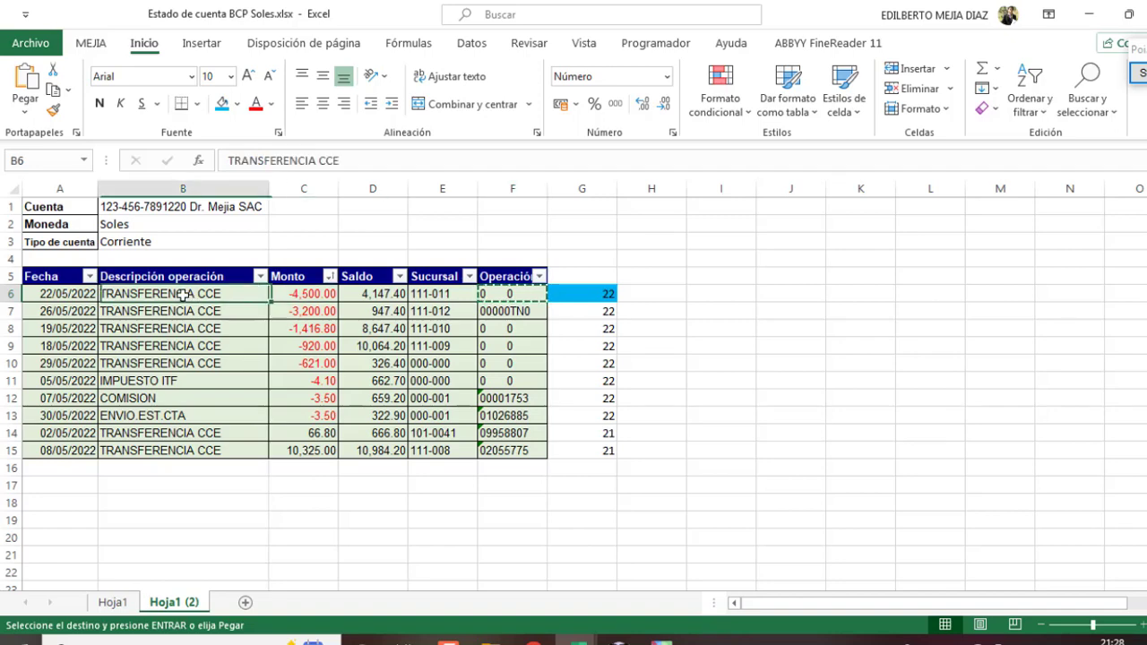
key("ctrl+c")
key("alt+Tab")
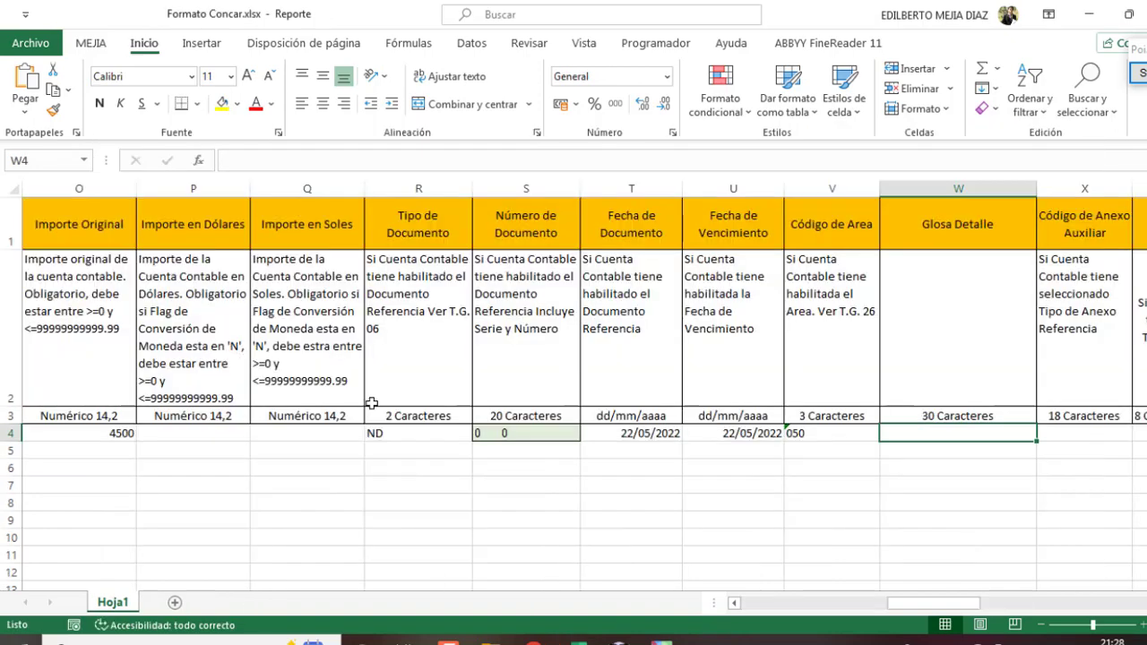
key("ctrl+v")
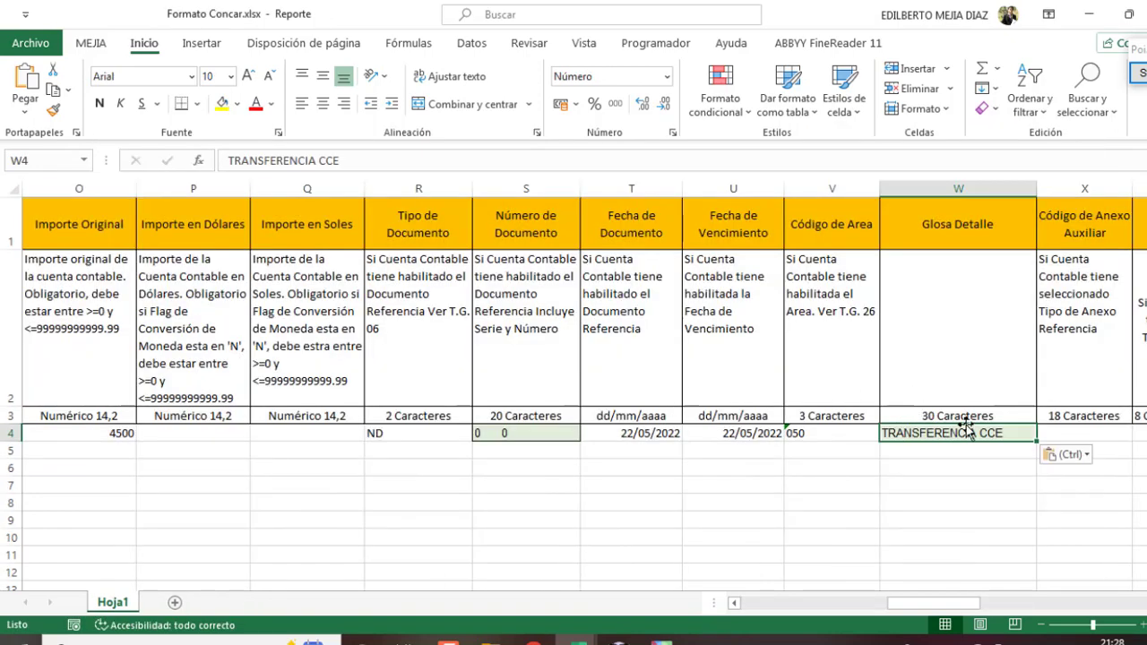
left_click(1078, 463)
left_click(1093, 499)
key("Right")
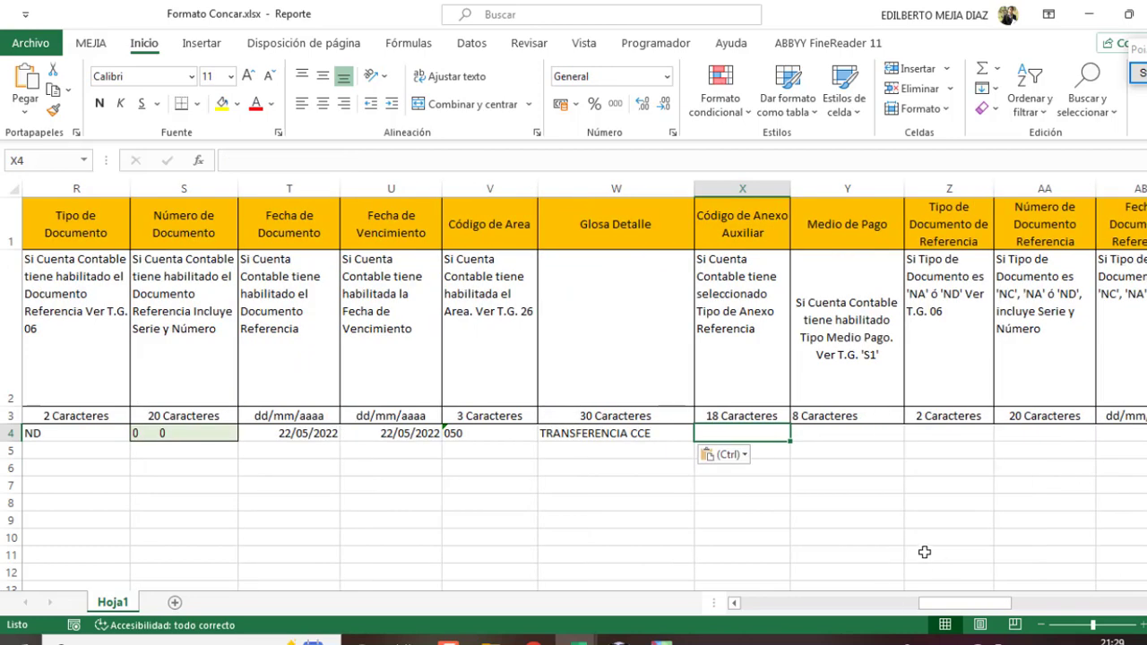
Select the Medio de Pago column and return to the bank statement workbook.
left_click(846, 190)
scroll(564, 484, "right", 3)
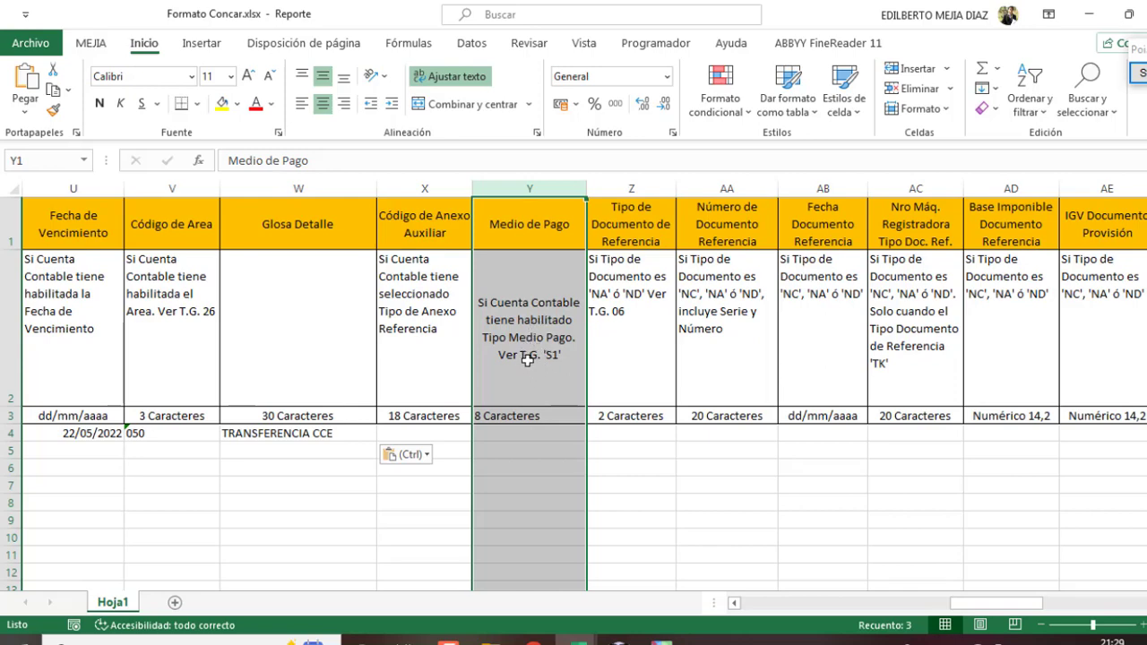
key("alt+Tab")
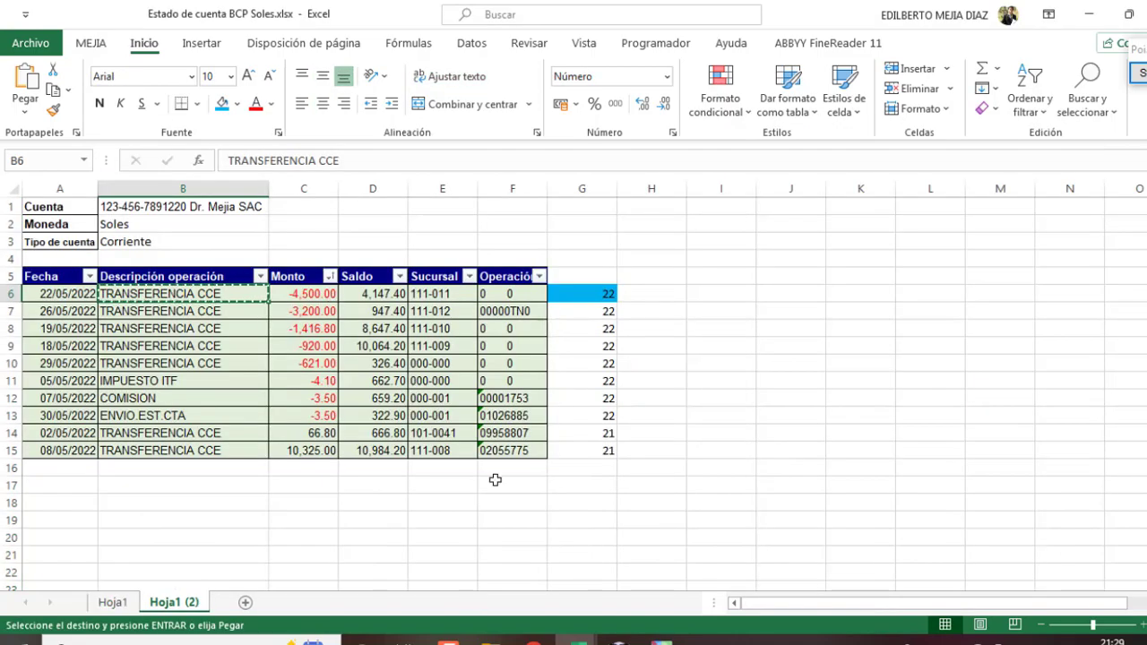
Swap table 26 for table S1 Tipo de Medio de Pago and locate code 003 TRANSFERENCIA DE FONDOS.
key("alt+Tab")
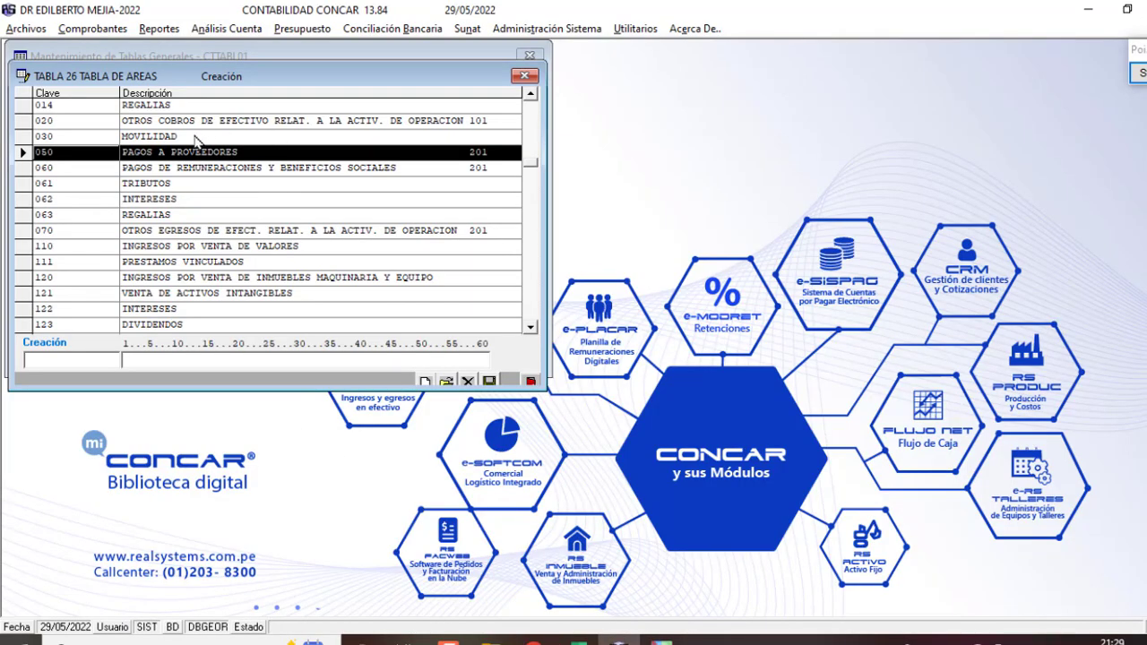
left_click(524, 75)
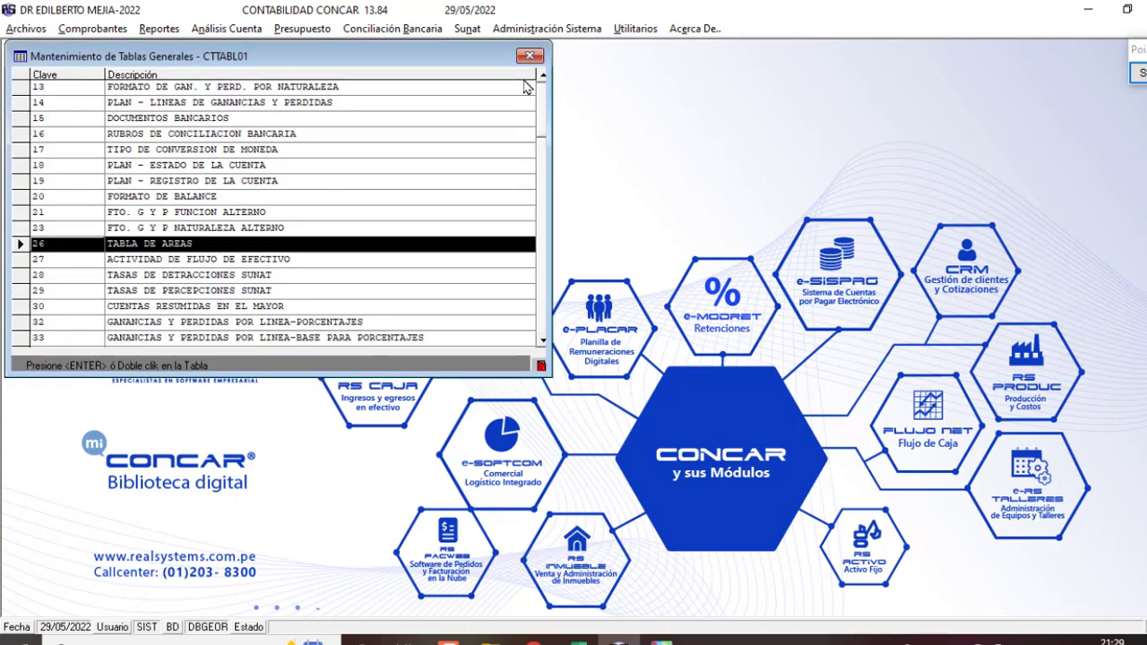
left_click_drag(543, 141, 543, 334)
left_click(79, 232)
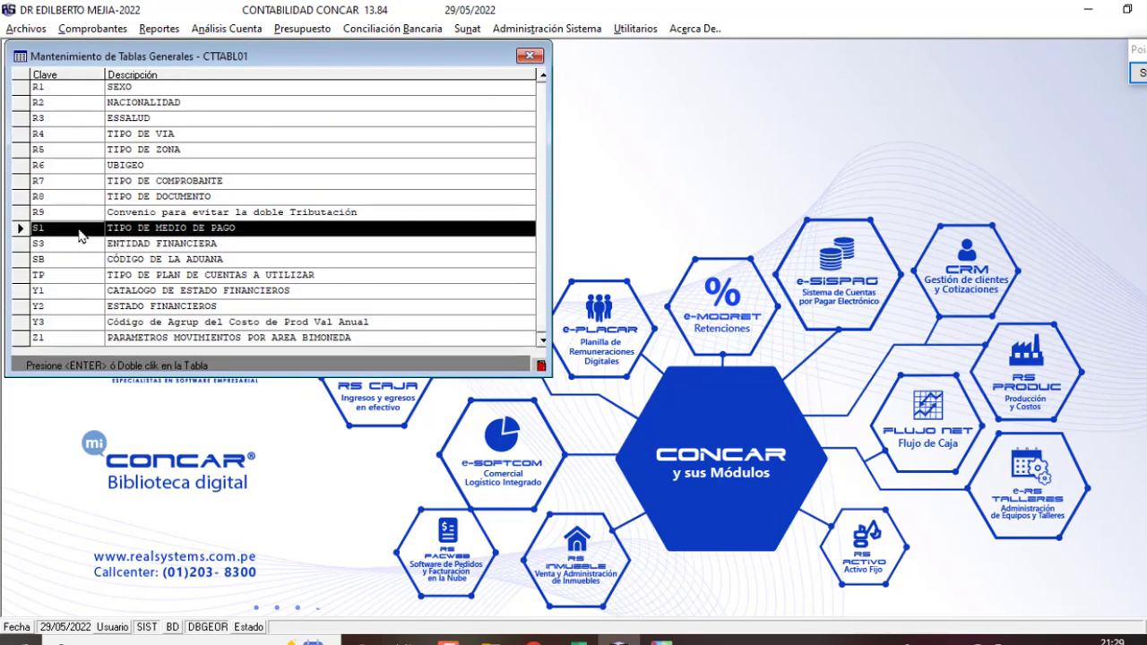
key("Return")
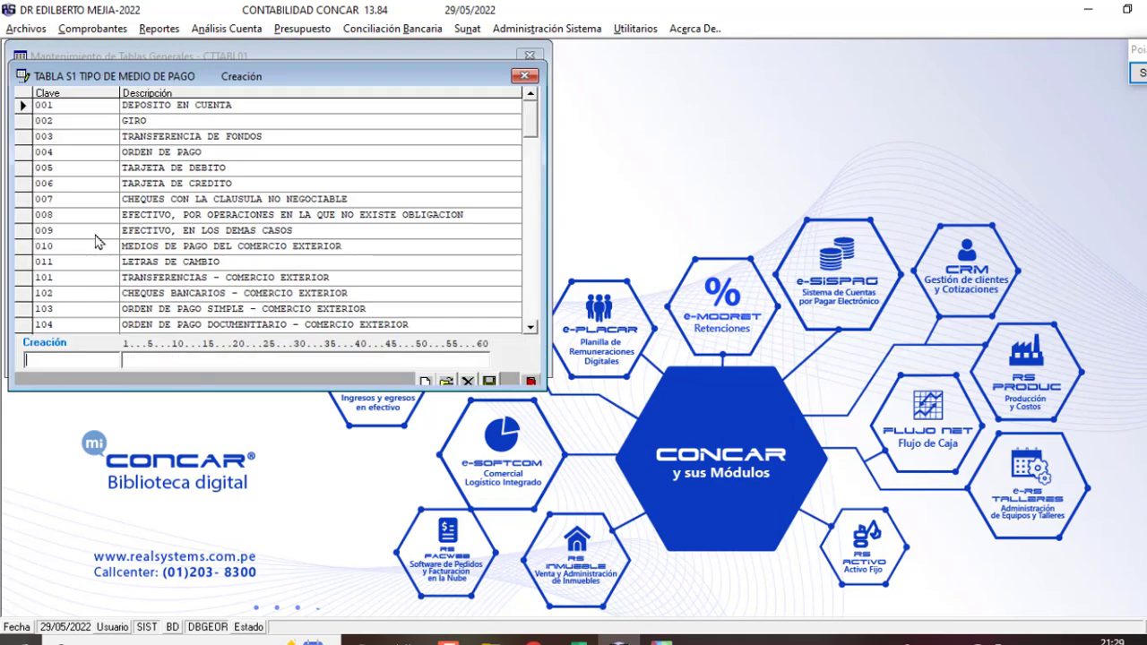
left_click(149, 139)
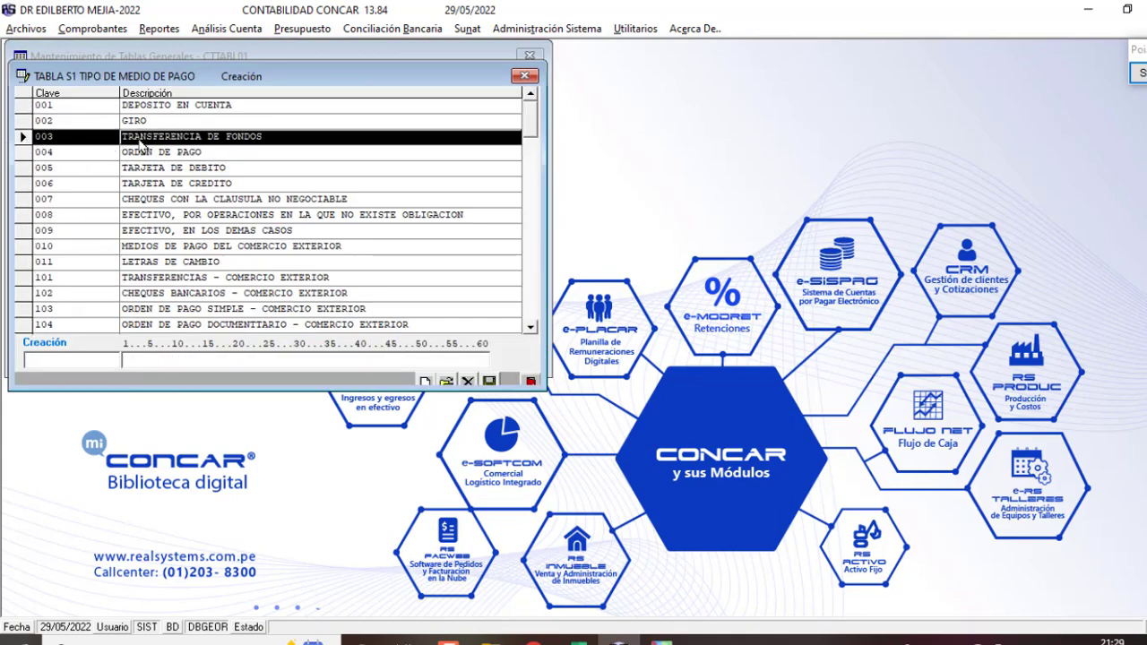
left_click(578, 638)
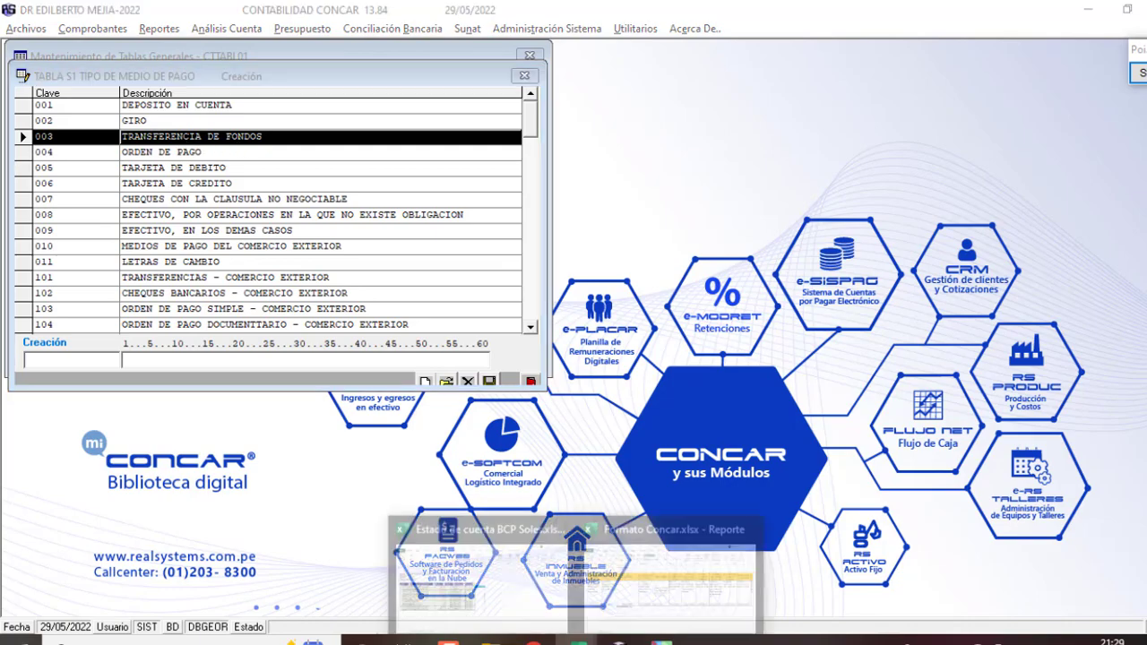
left_click(659, 589)
Set column Y to Texto format, enter payment code 003 in Y4, then review row 4.
left_click(531, 435)
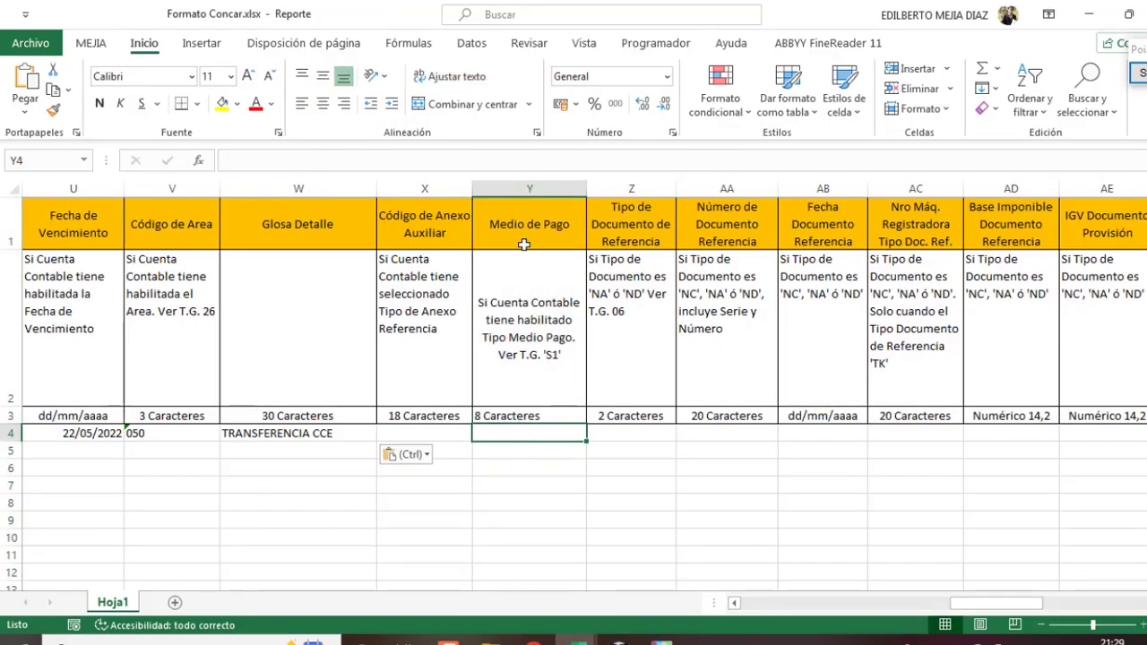
left_click(530, 189)
left_click(667, 76)
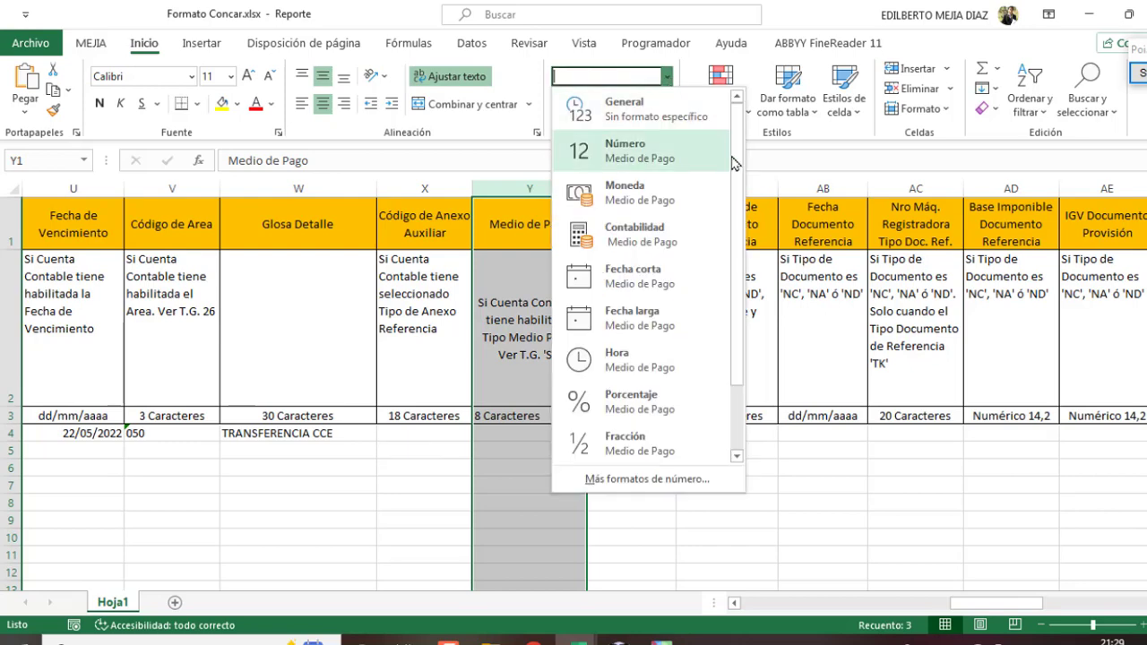
scroll(733, 224, "down", 3)
left_click(628, 441)
left_click(526, 430)
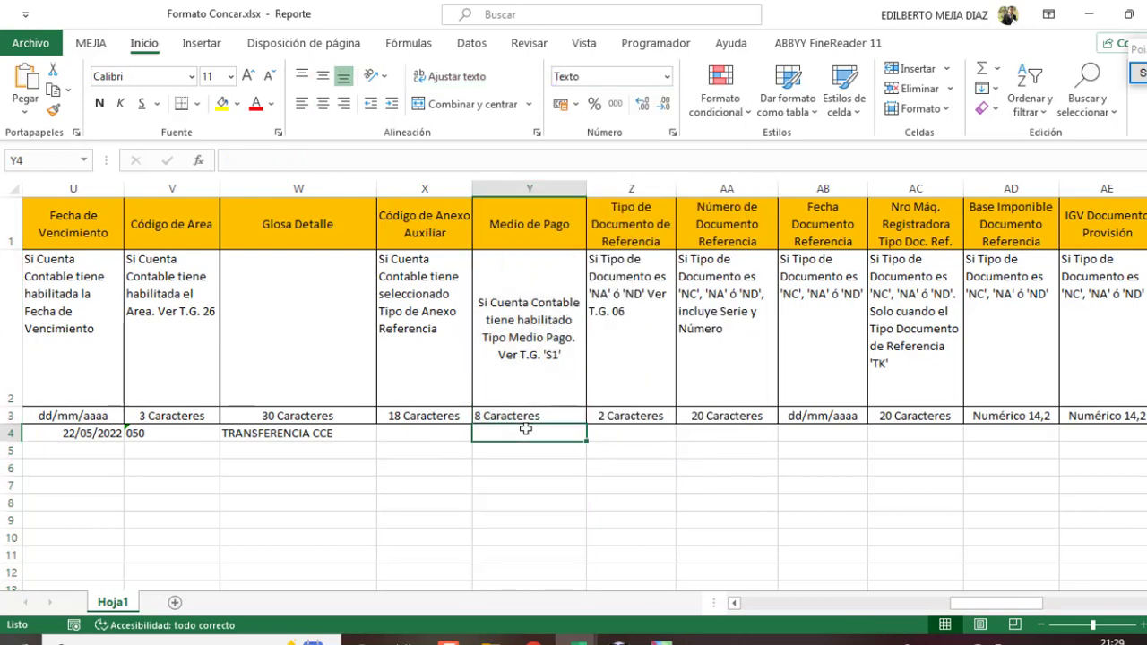
type("00")
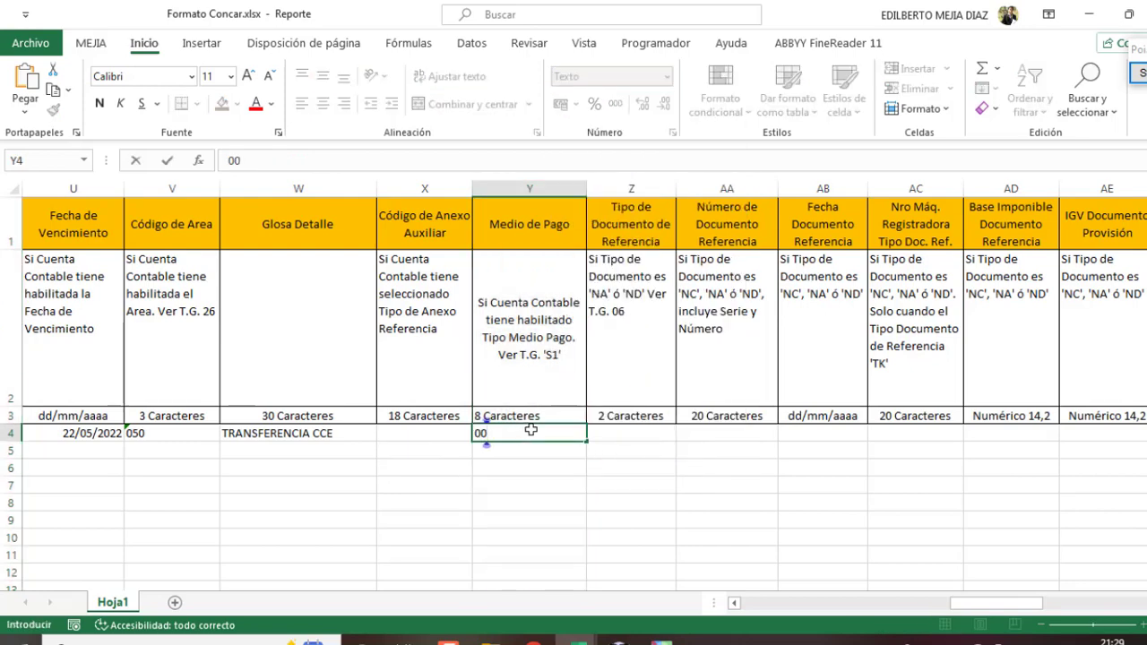
type("3")
key("Return")
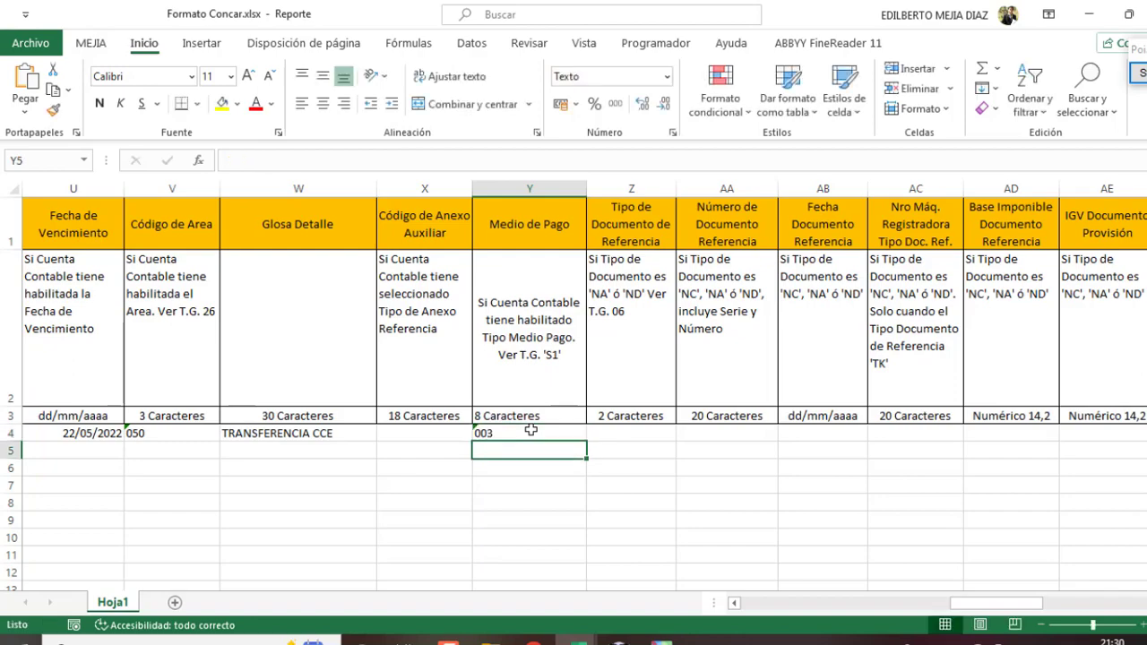
left_click_drag(994, 603, 784, 603)
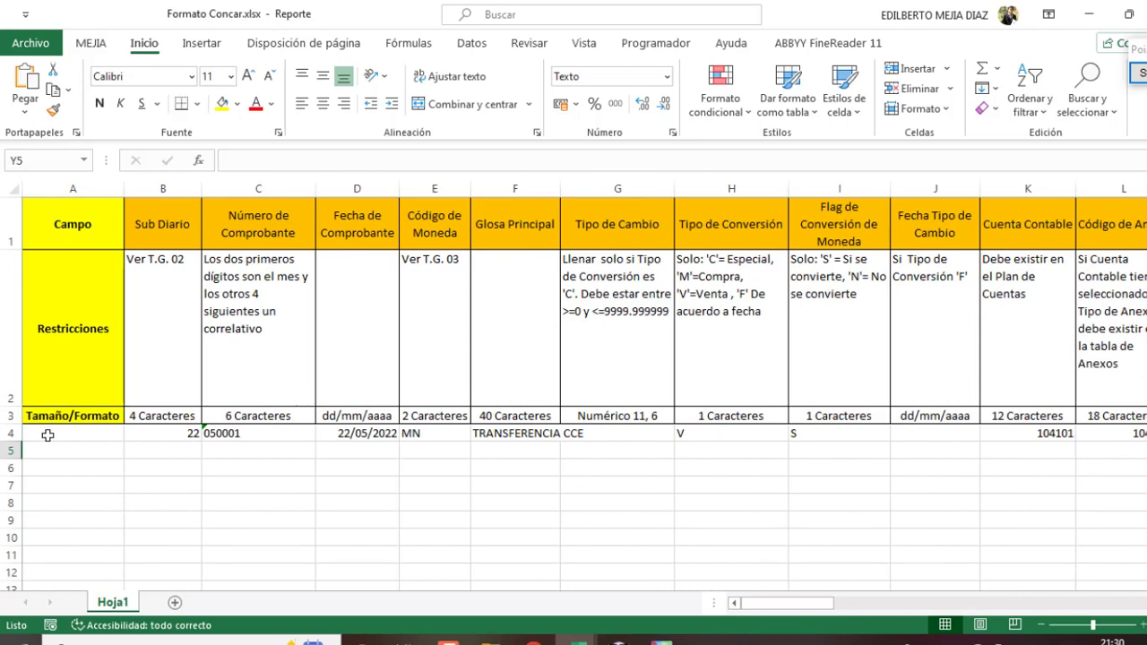
left_click(9, 433)
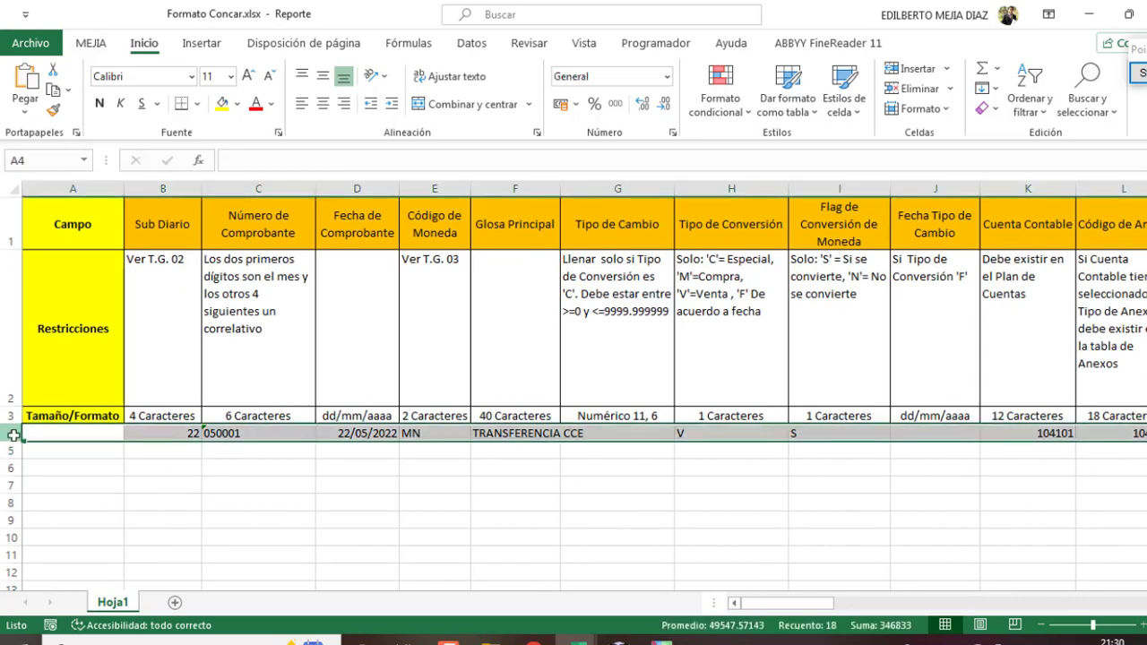
left_click(186, 452)
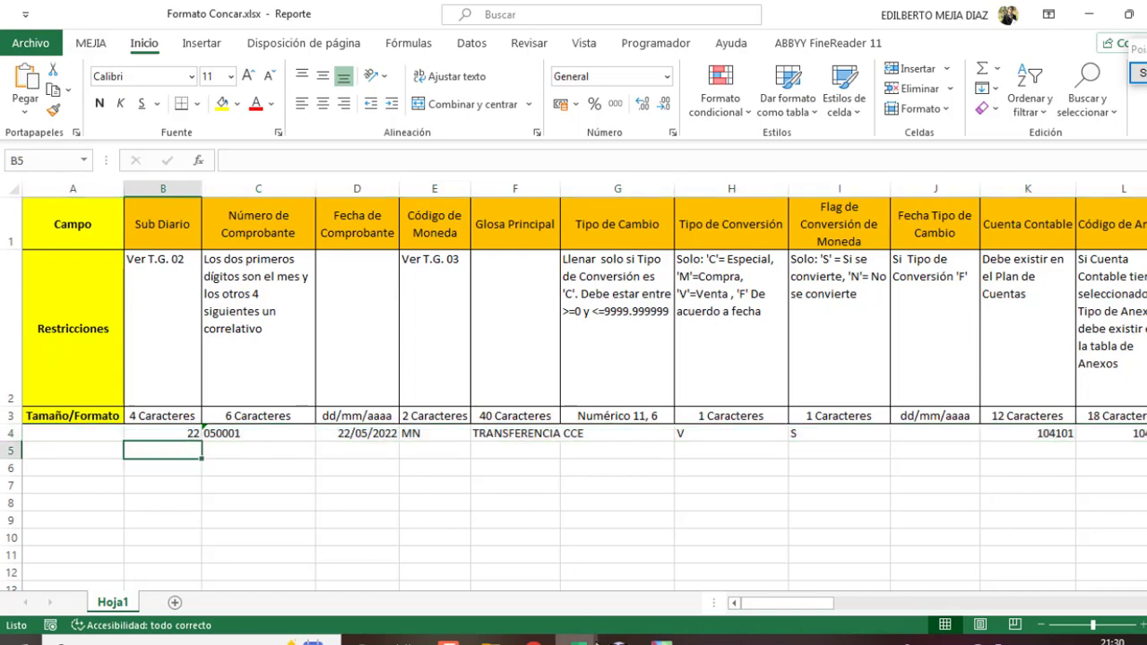
Copy the statement dates A7:A15 into Fecha de Comprobante starting at D5.
mouse_move(577, 640)
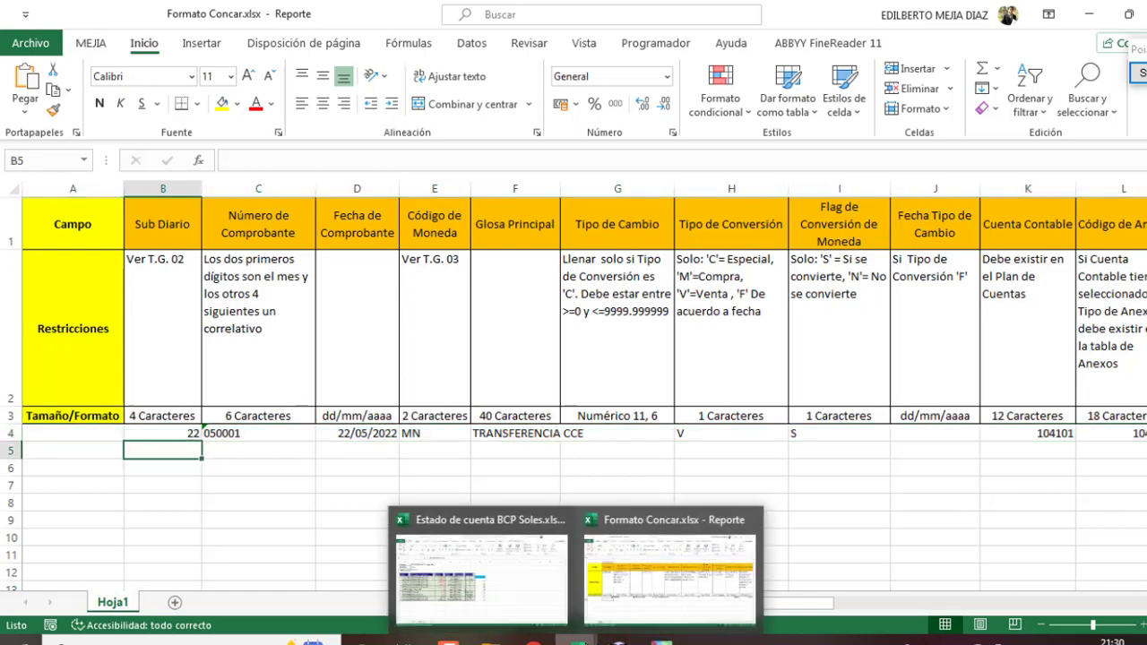
left_click(462, 567)
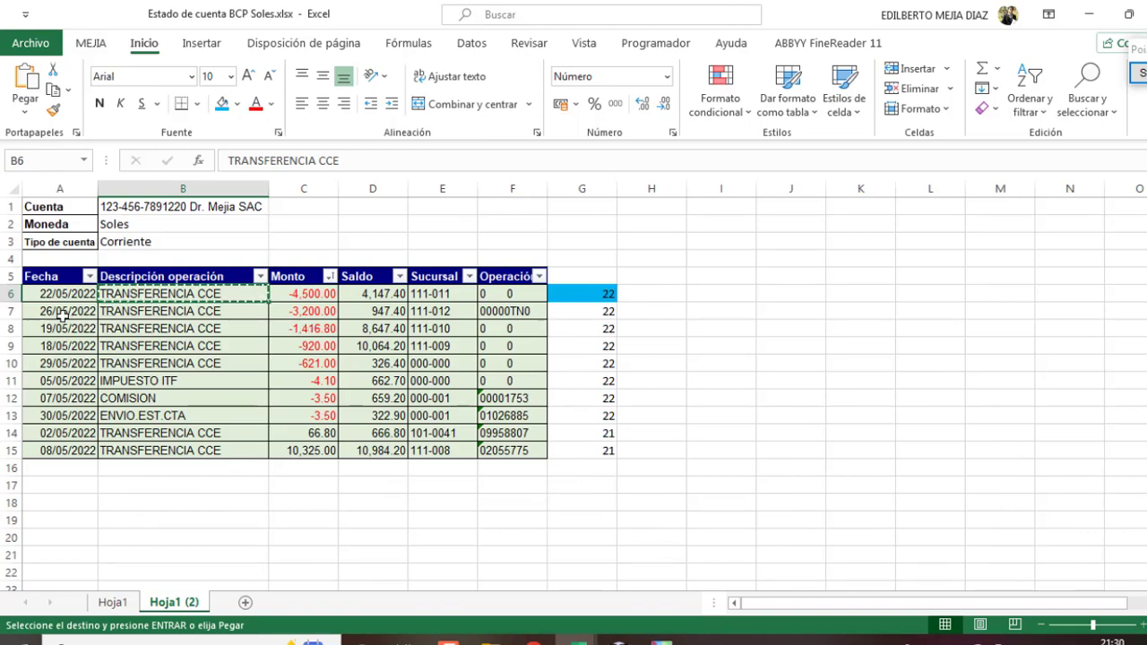
left_click_drag(61, 316, 79, 448)
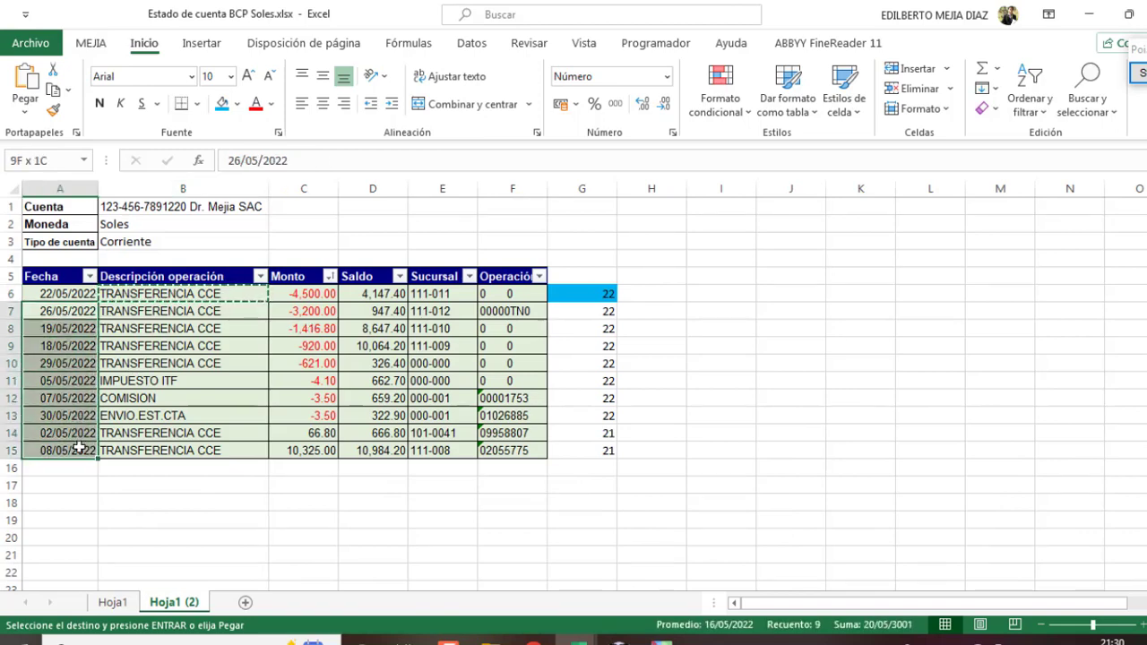
key("ctrl+v")
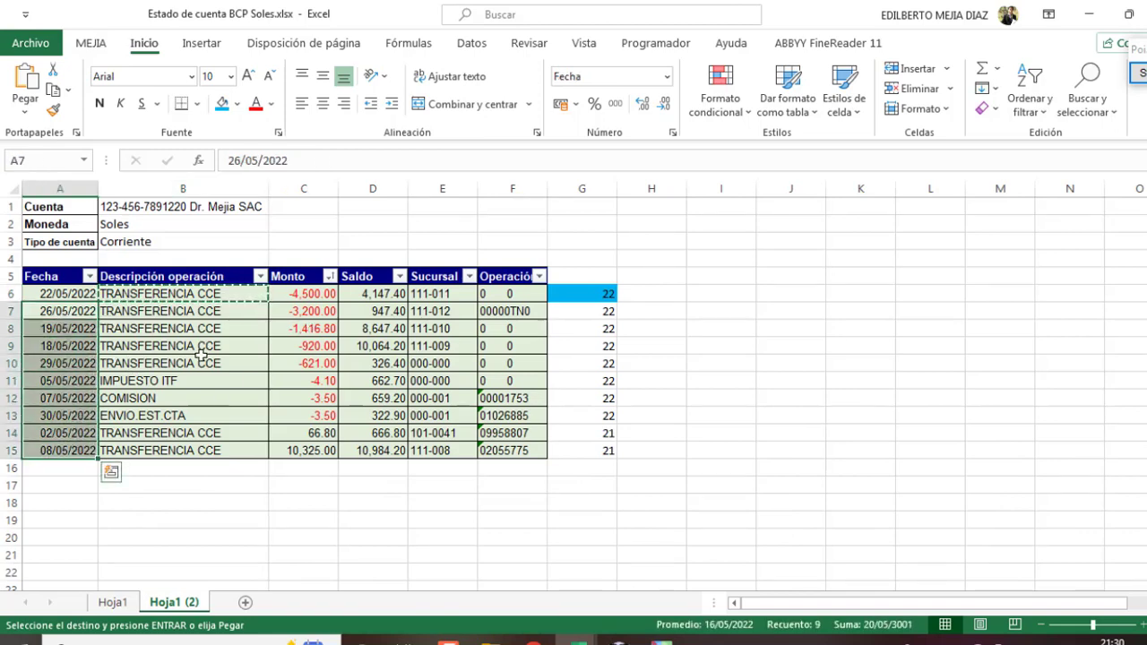
key("alt+Tab")
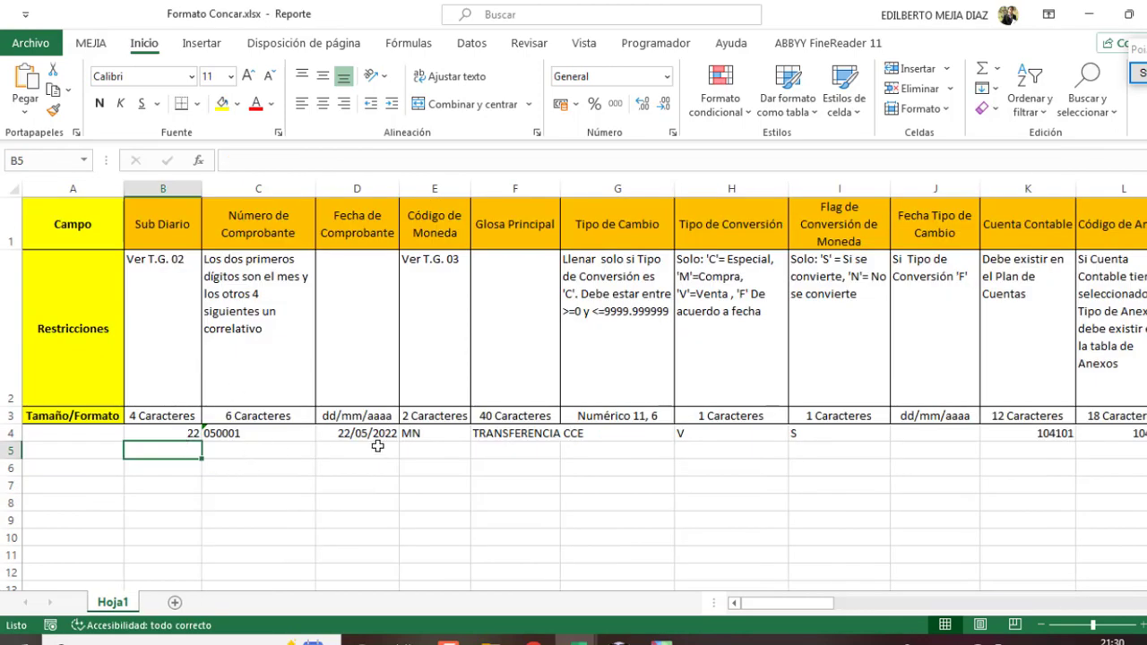
left_click(377, 446)
type("26/05/2022 19/05/2022 18/05/2022 29/05/2022 05/05/2022 07/05/2022 30/05/2022 02/05/2022 08/05/2022")
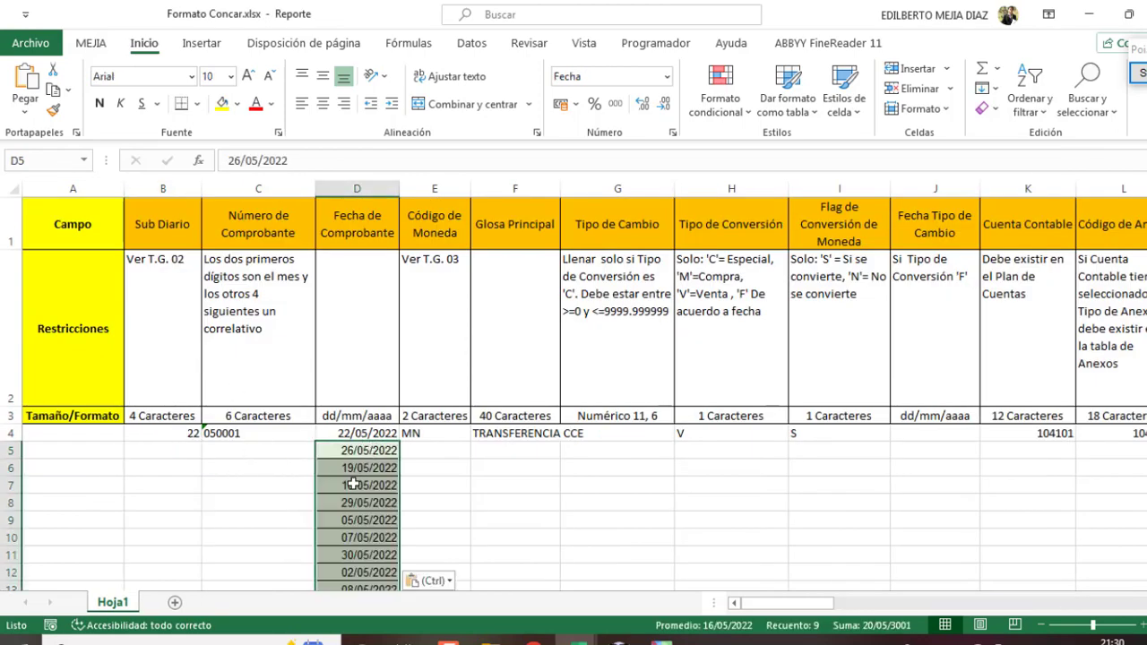
Fill the MN currency code down from E4 to E13.
left_click(425, 435)
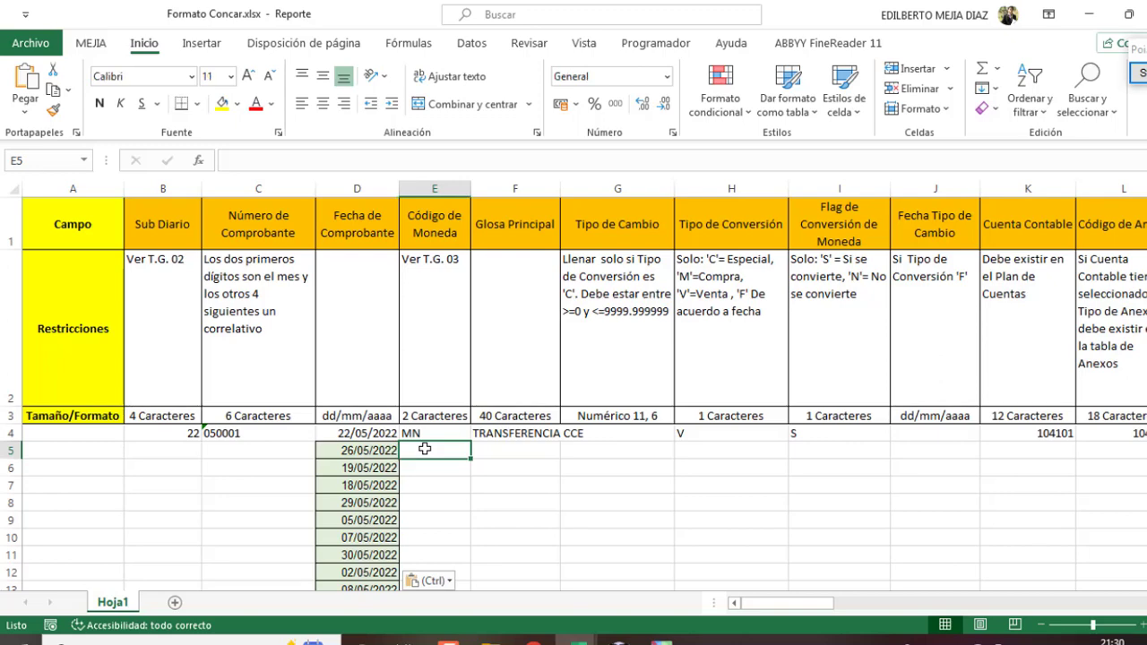
left_click_drag(425, 433, 431, 537)
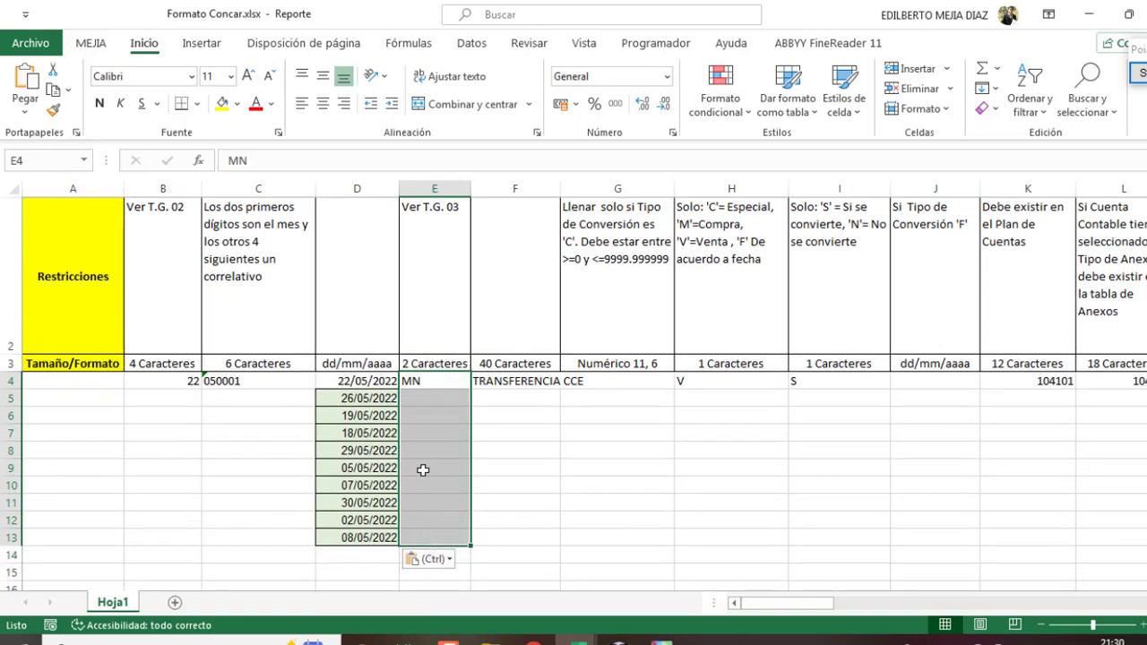
key("ctrl+j")
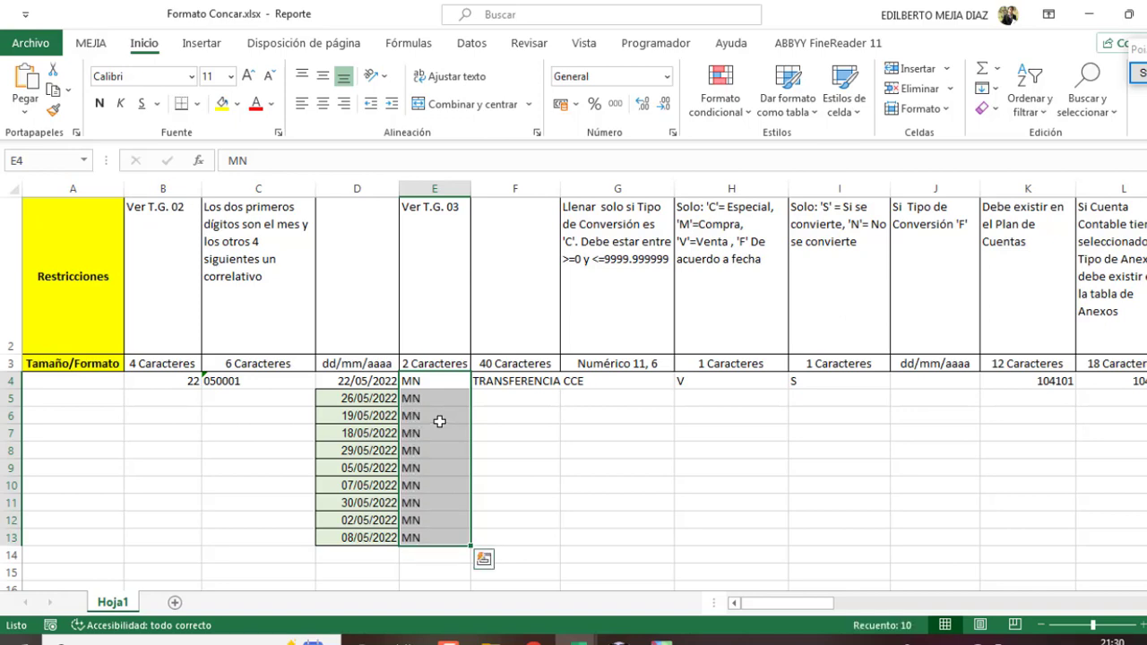
left_click(482, 398)
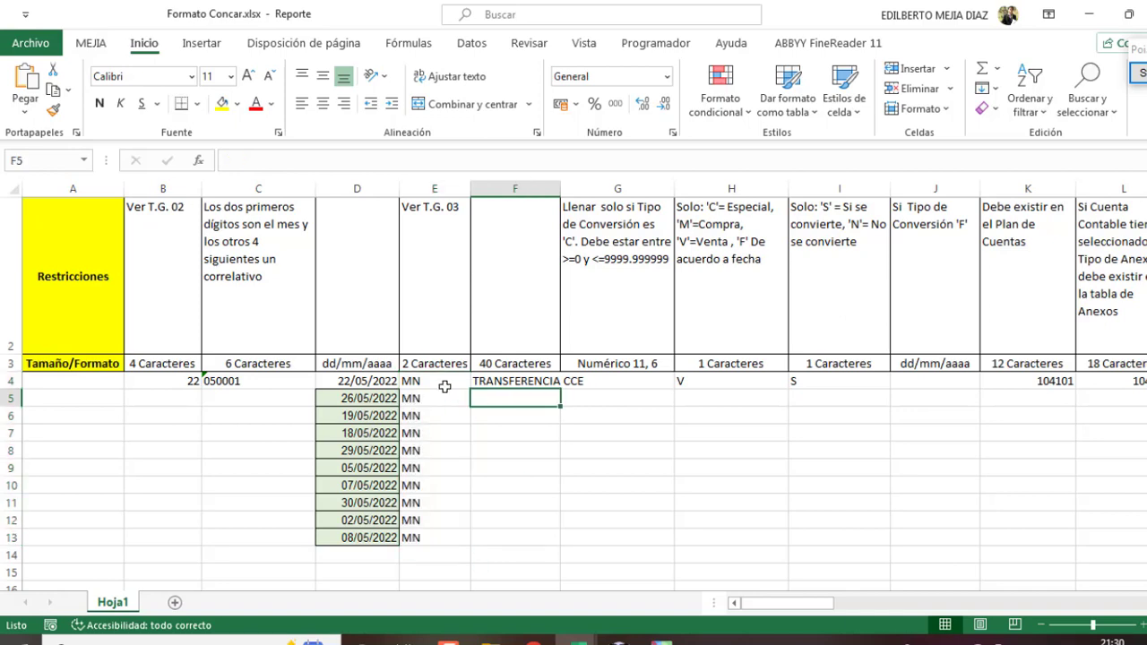
key("alt+Tab")
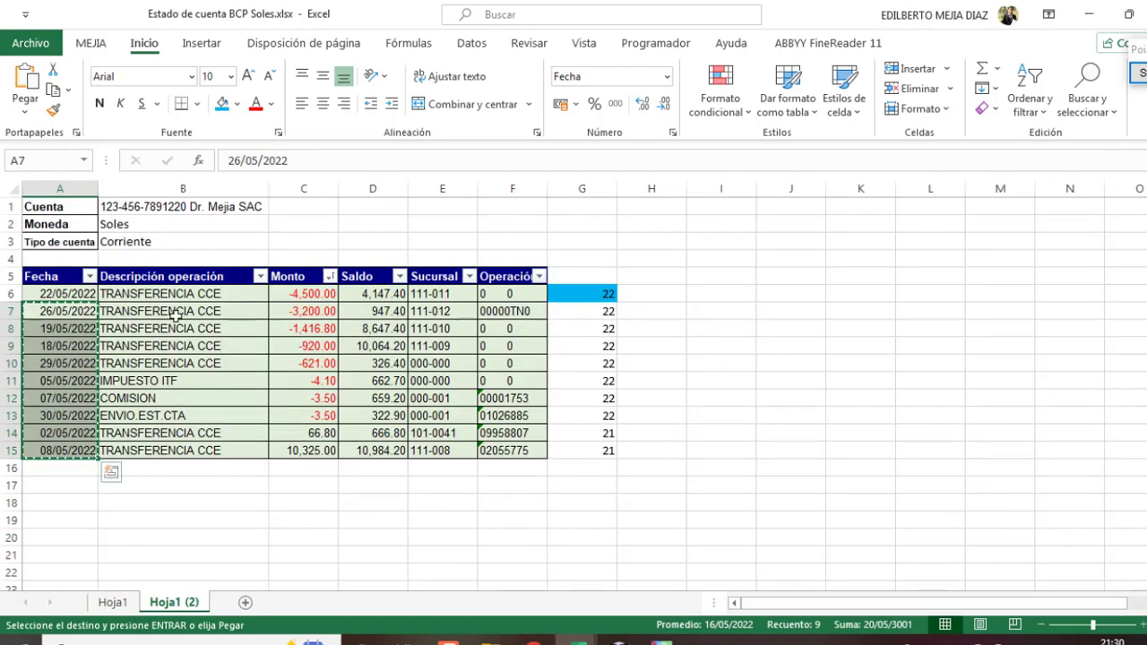
Copy the statement's operation descriptions B7:B15 into the Glosa Principal column F5:F13.
left_click_drag(175, 311, 181, 451)
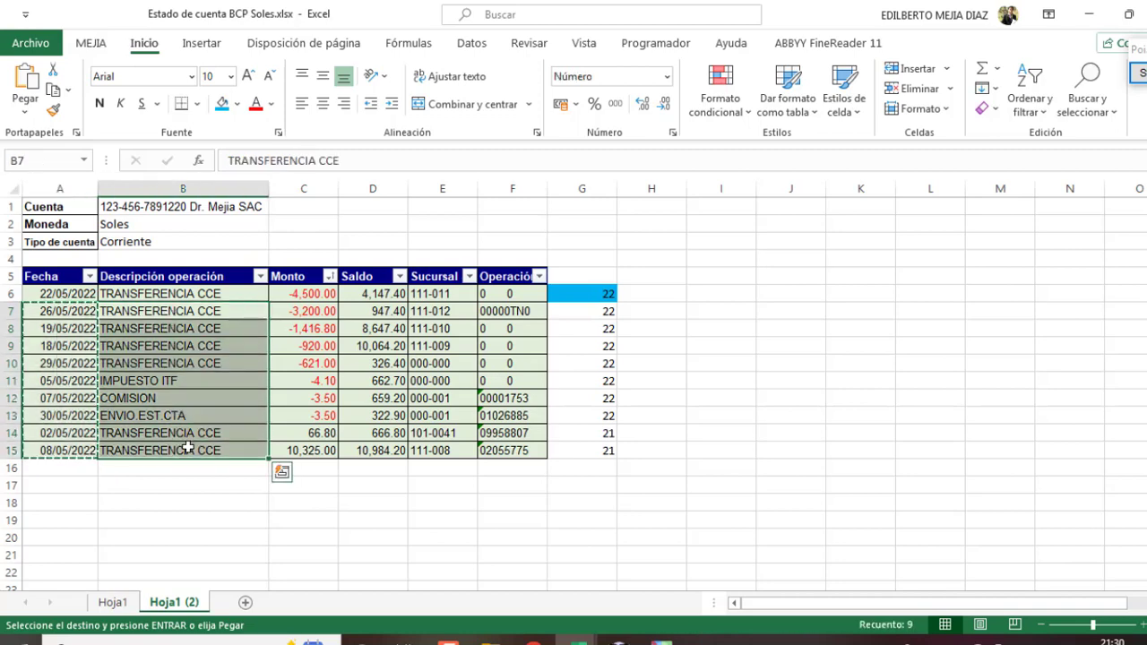
key("ctrl+c")
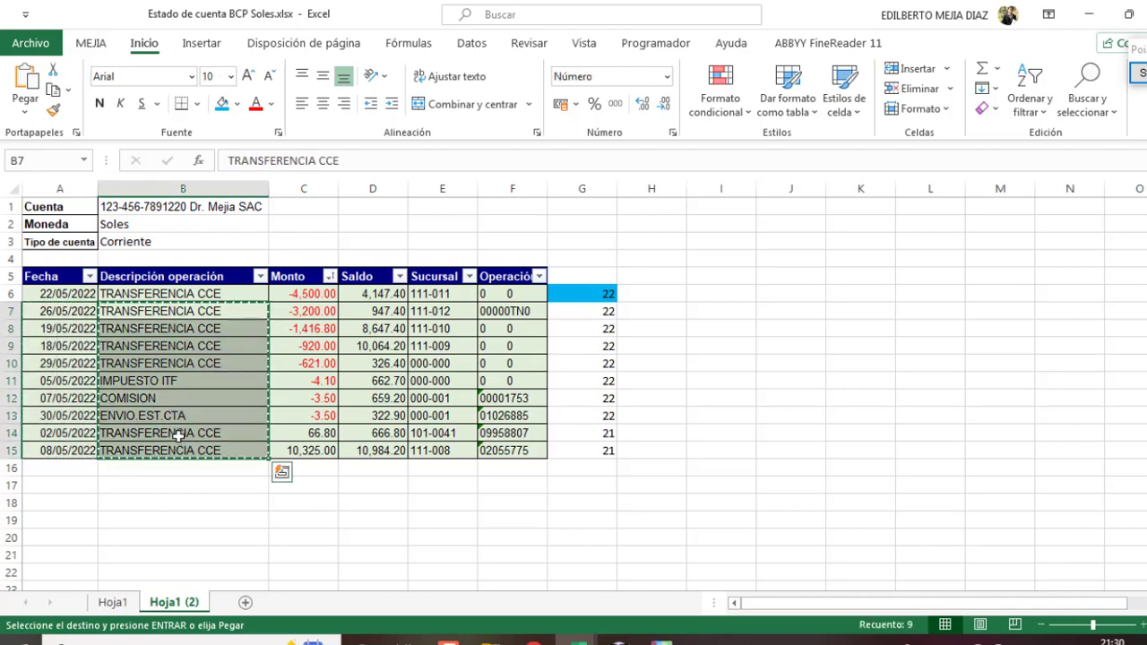
key("alt+Tab")
key("ctrl+v")
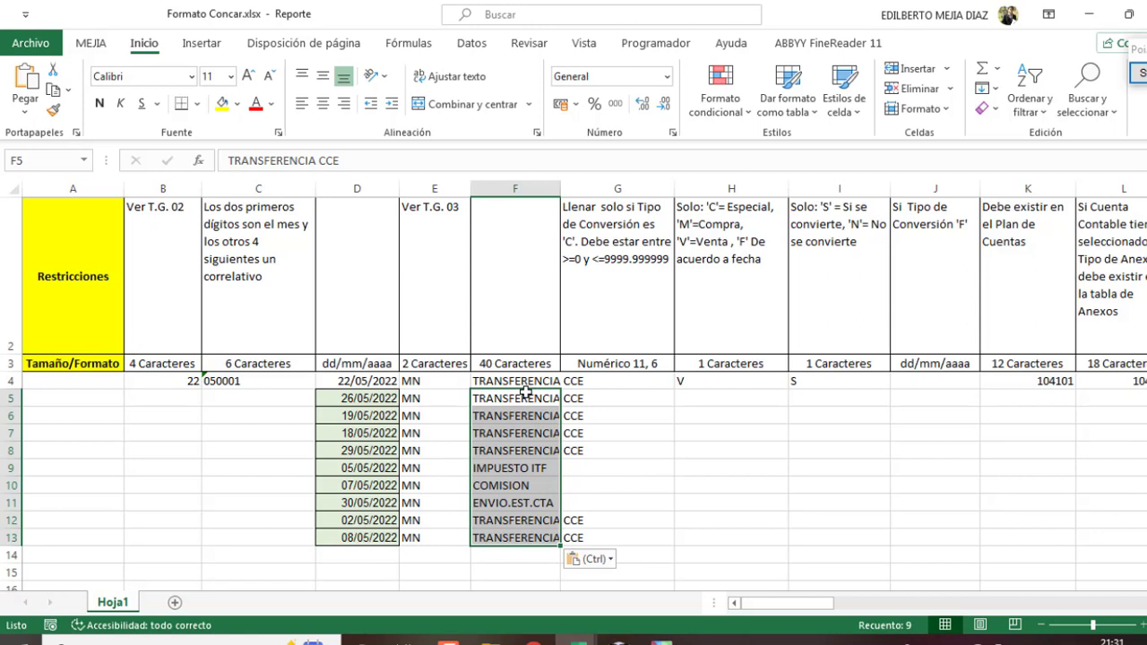
Fill conversion type V and flag S from row 4 down through row 13.
left_click(699, 381)
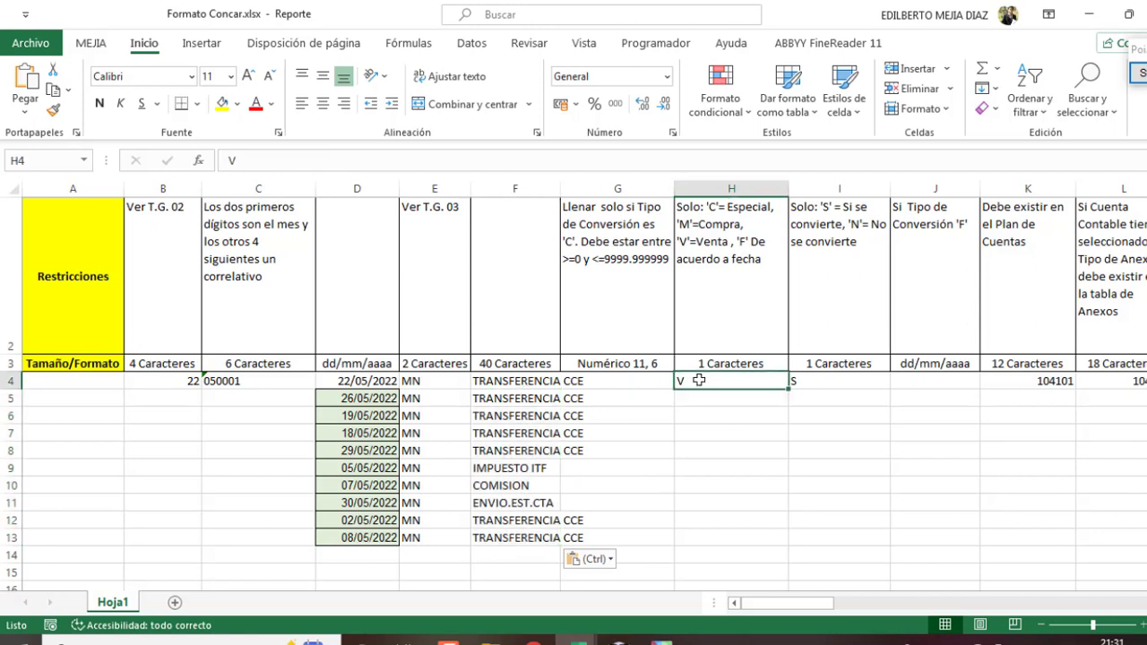
mouse_move(699, 381)
left_mouse_down()
mouse_move(703, 535)
mouse_move(797, 495)
left_mouse_up()
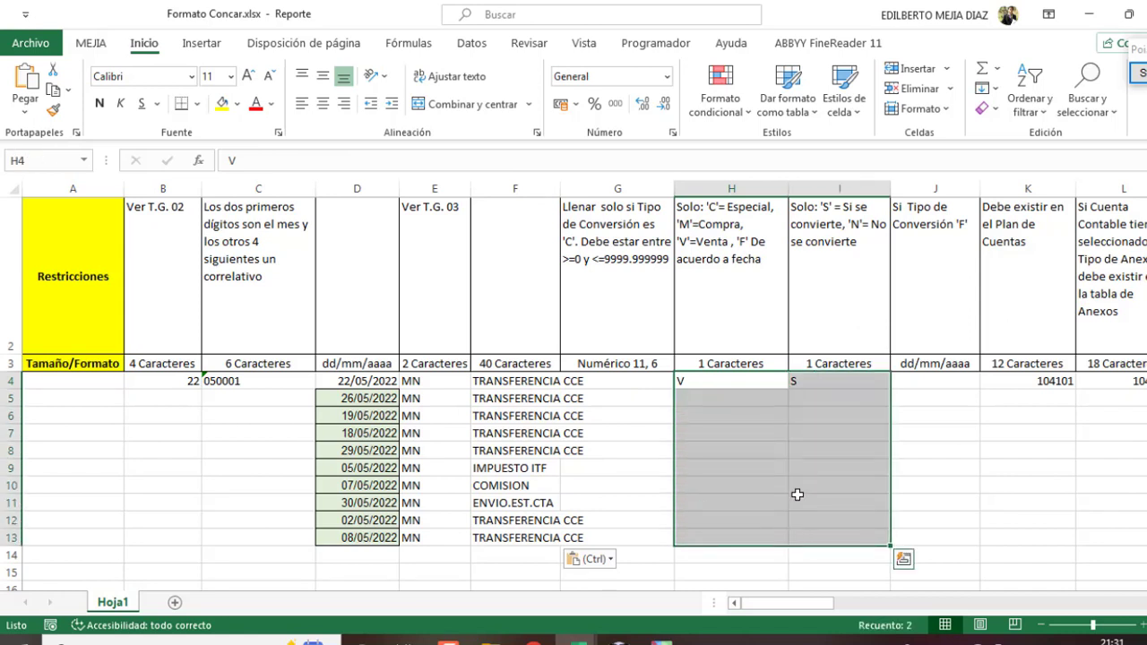
key("ctrl+d")
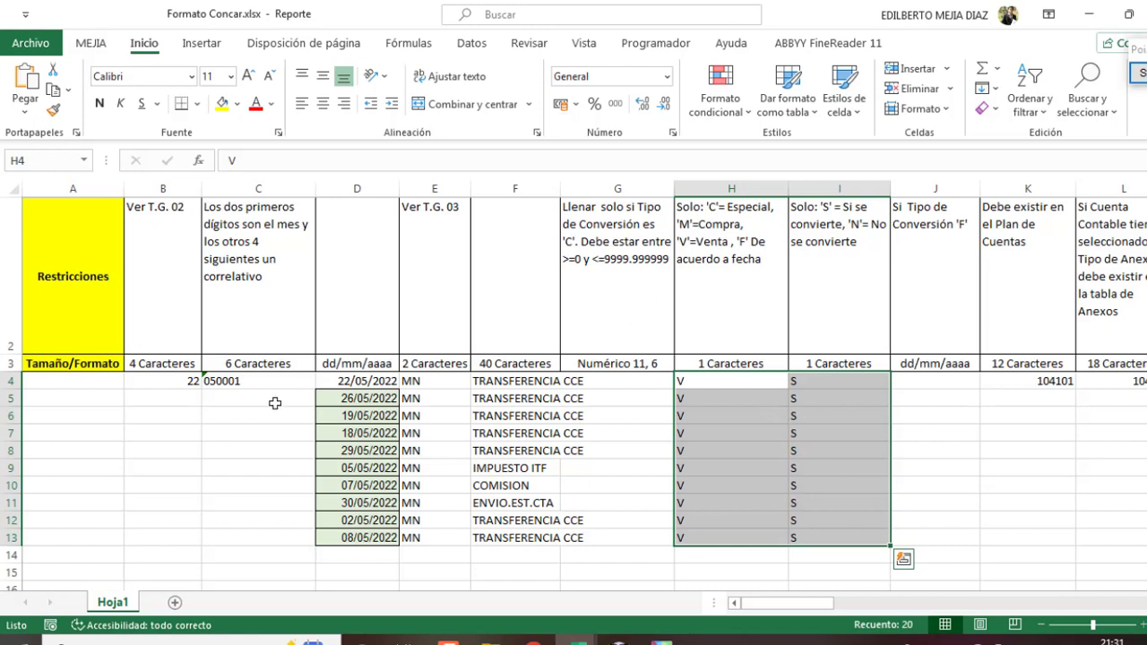
left_click(183, 396)
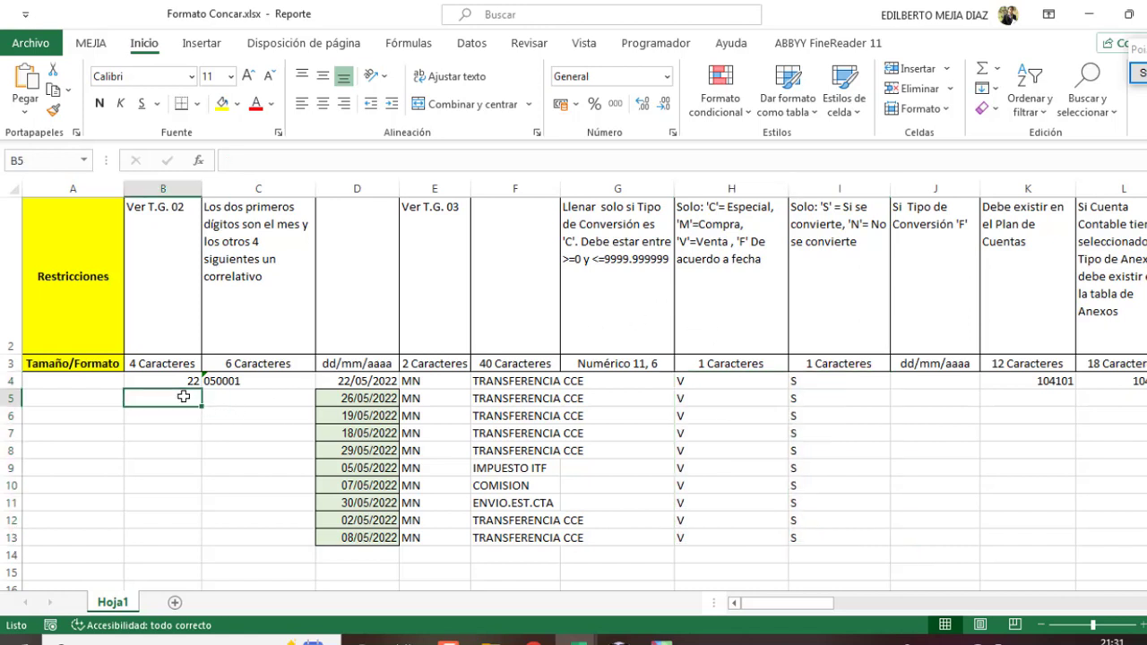
key("alt+Tab")
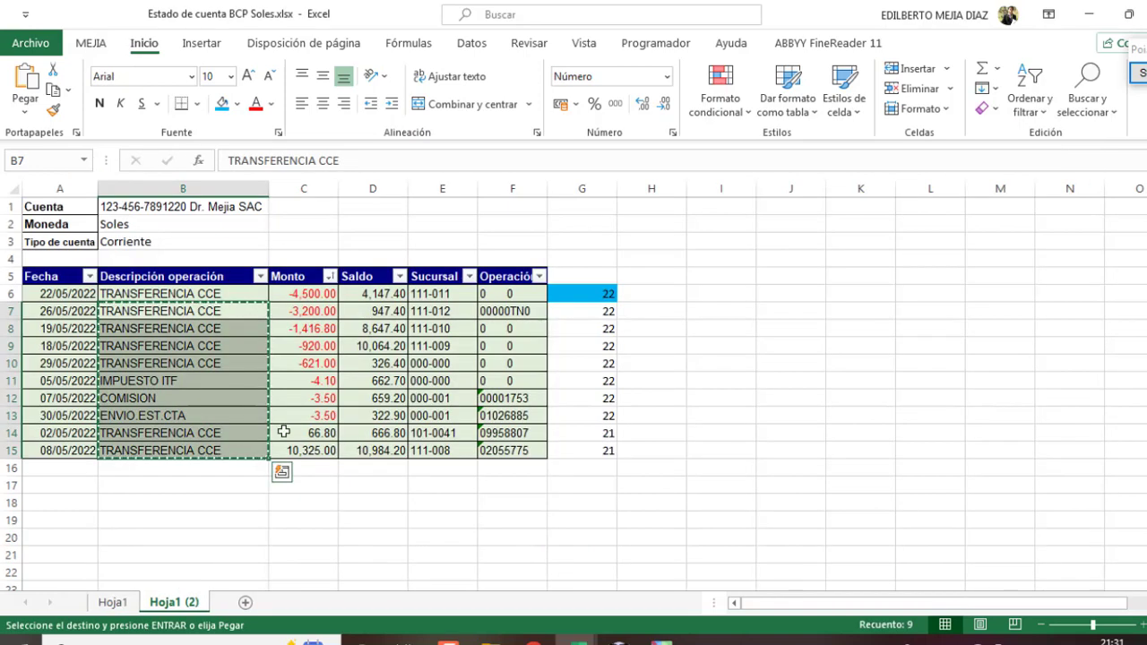
Copy the subdiary codes 22 and 21 from column G of the bank statement.
left_click_drag(310, 432, 310, 450)
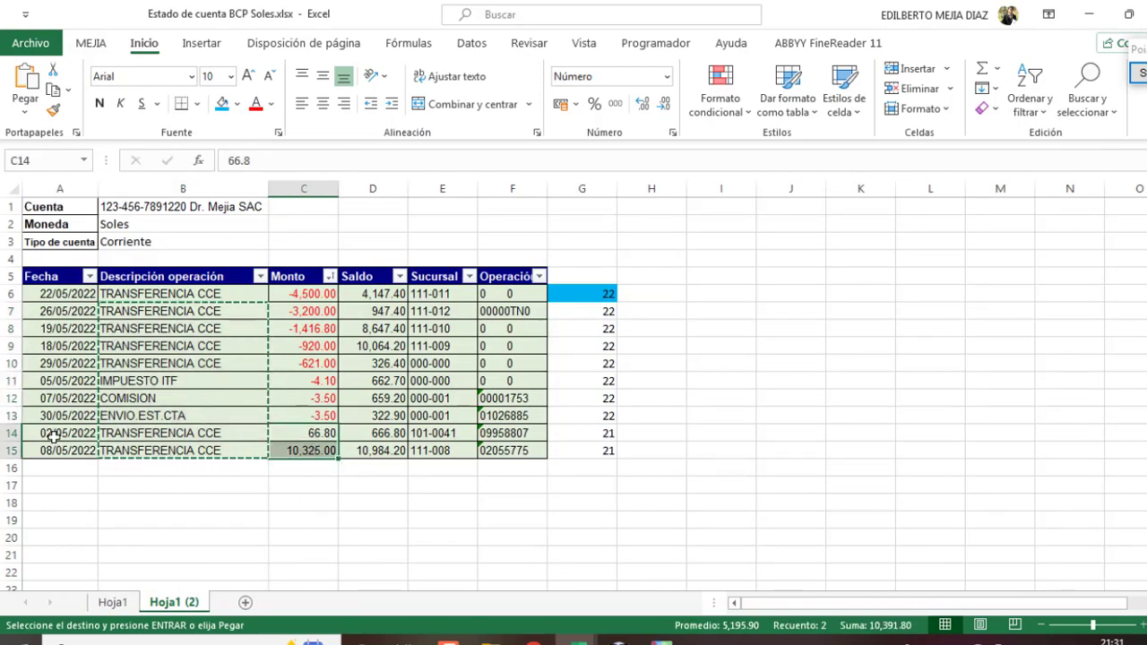
mouse_move(58, 433)
left_mouse_down()
mouse_move(57, 451)
mouse_move(502, 452)
left_mouse_up()
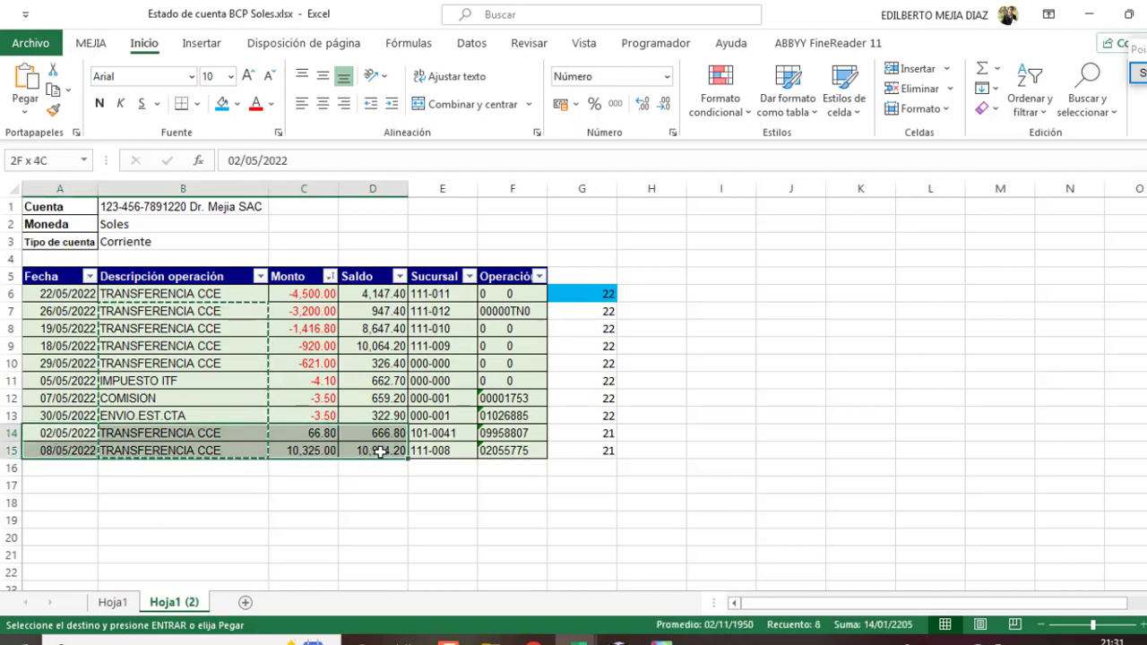
left_click_drag(596, 433, 596, 450)
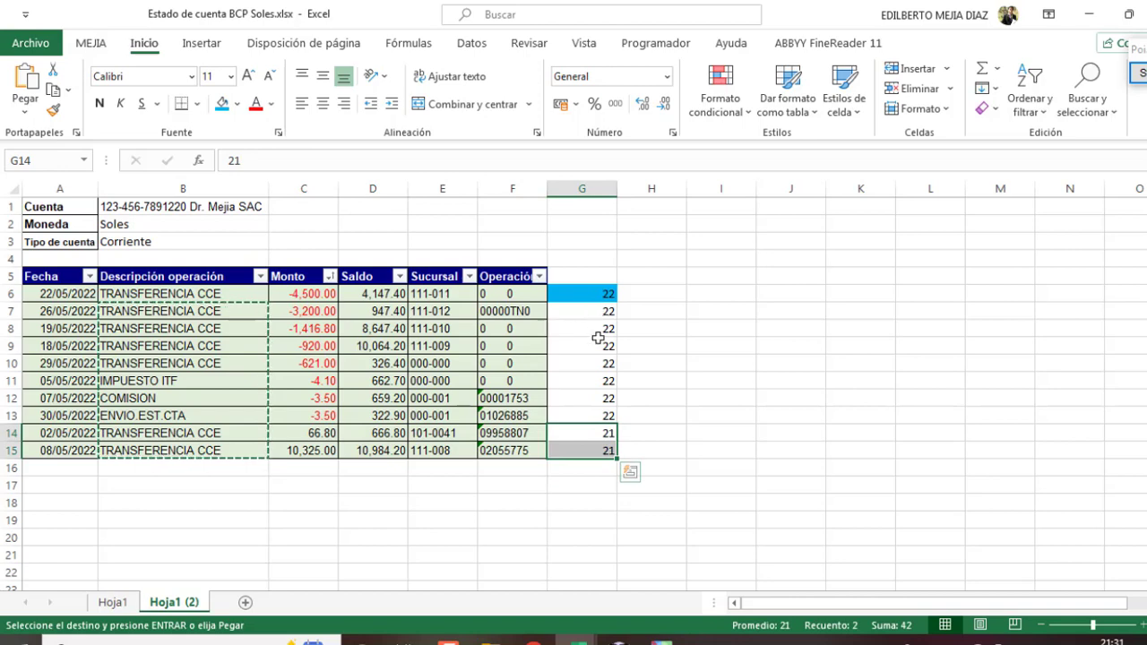
key("alt+Tab")
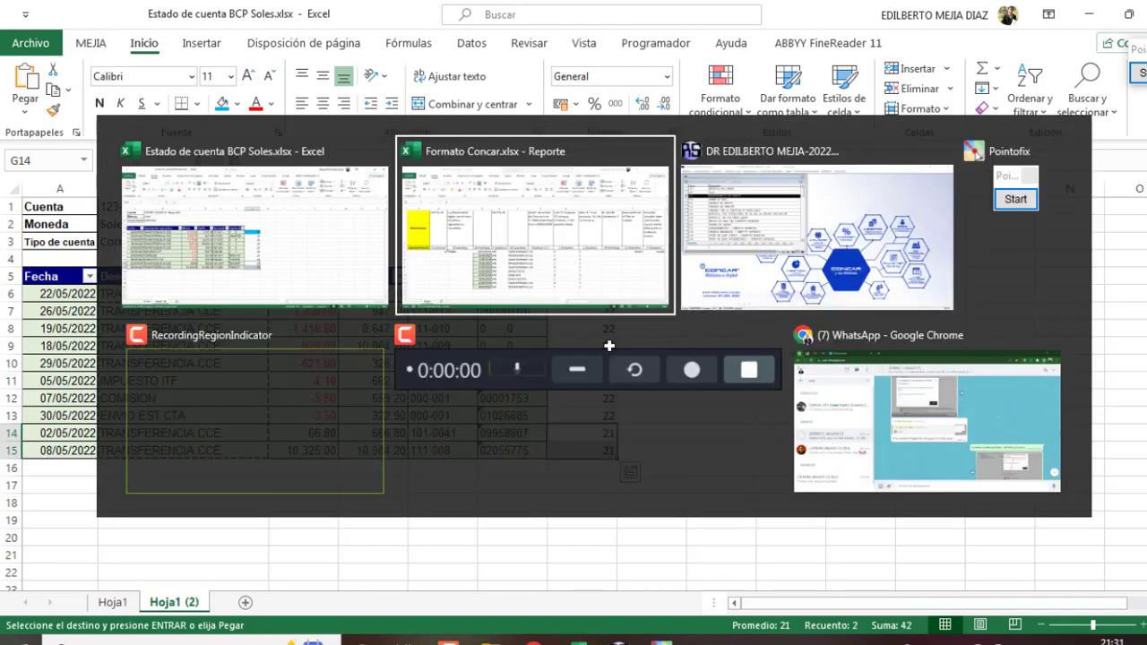
Paste the codes into Sub Diario B4:B13, matching the template's destination formatting.
left_click(160, 381)
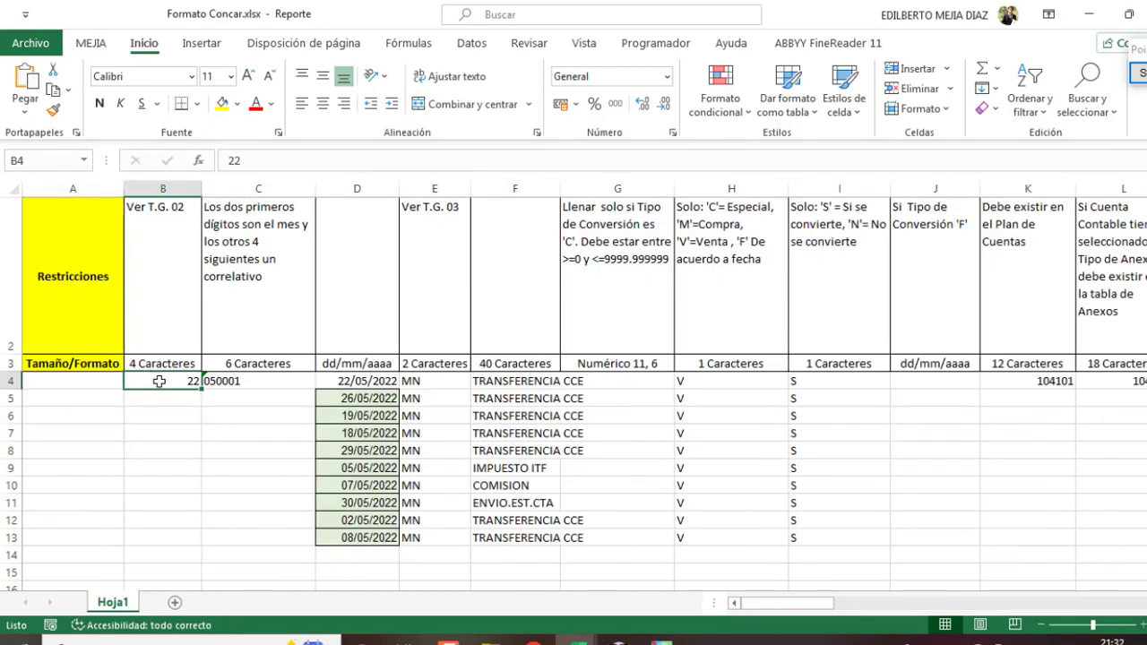
scroll(178, 261, "up", 1)
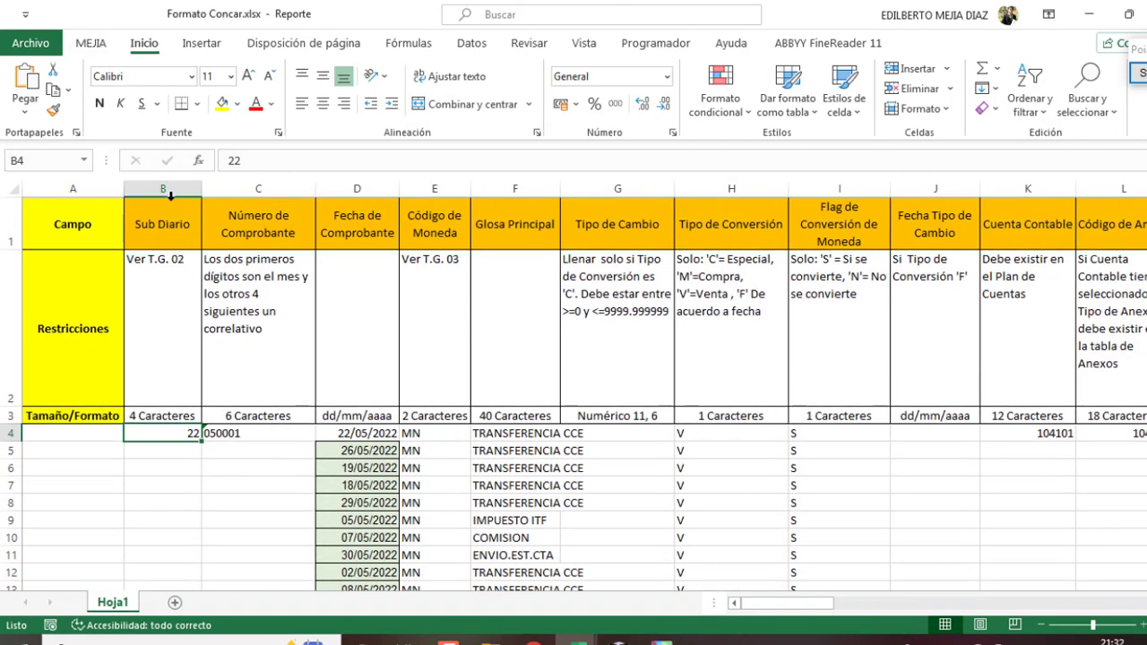
key("ctrl+v")
left_click(235, 580)
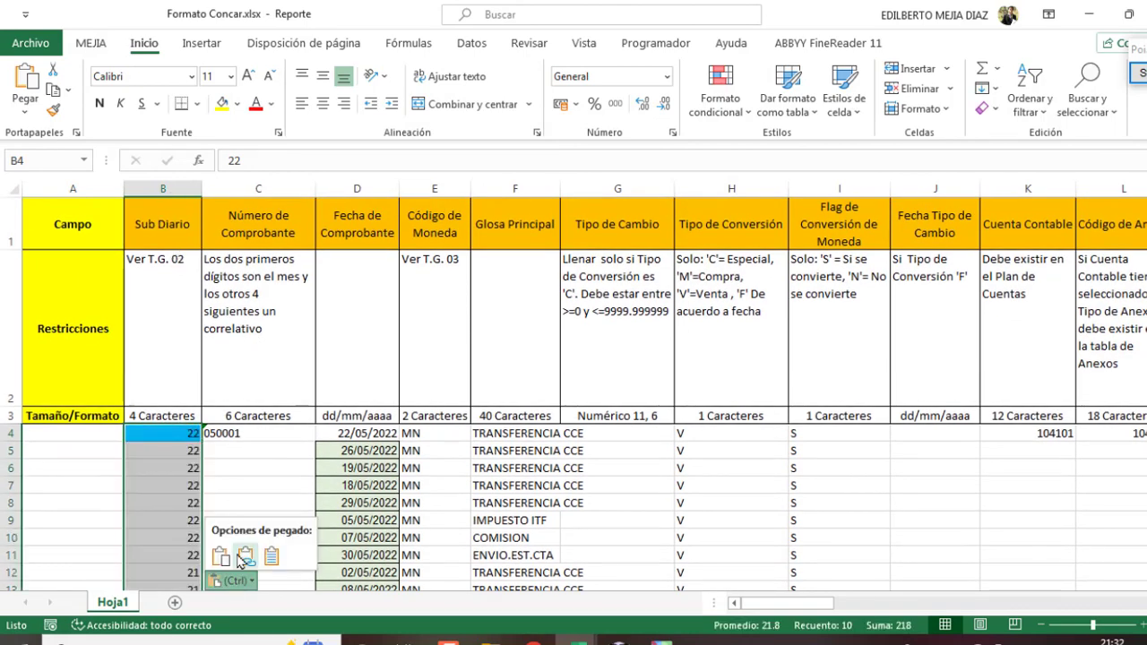
left_click(272, 557)
scroll(171, 438, "down", 3)
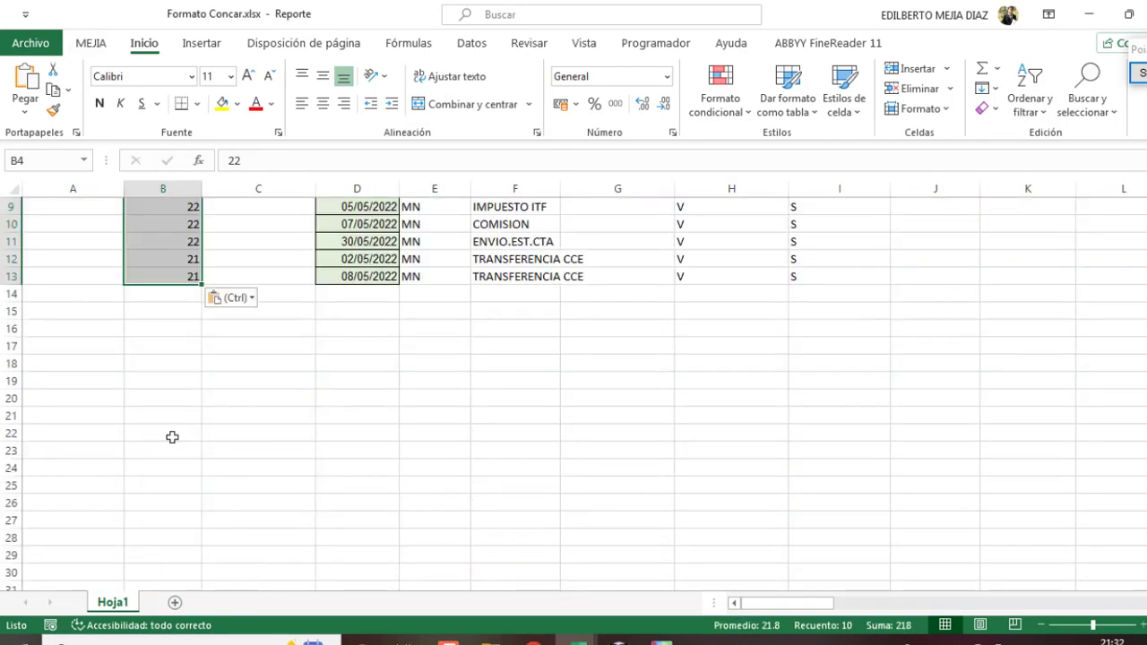
scroll(171, 438, "up", 1)
scroll(175, 433, "up", 2)
scroll(175, 433, "up", 1)
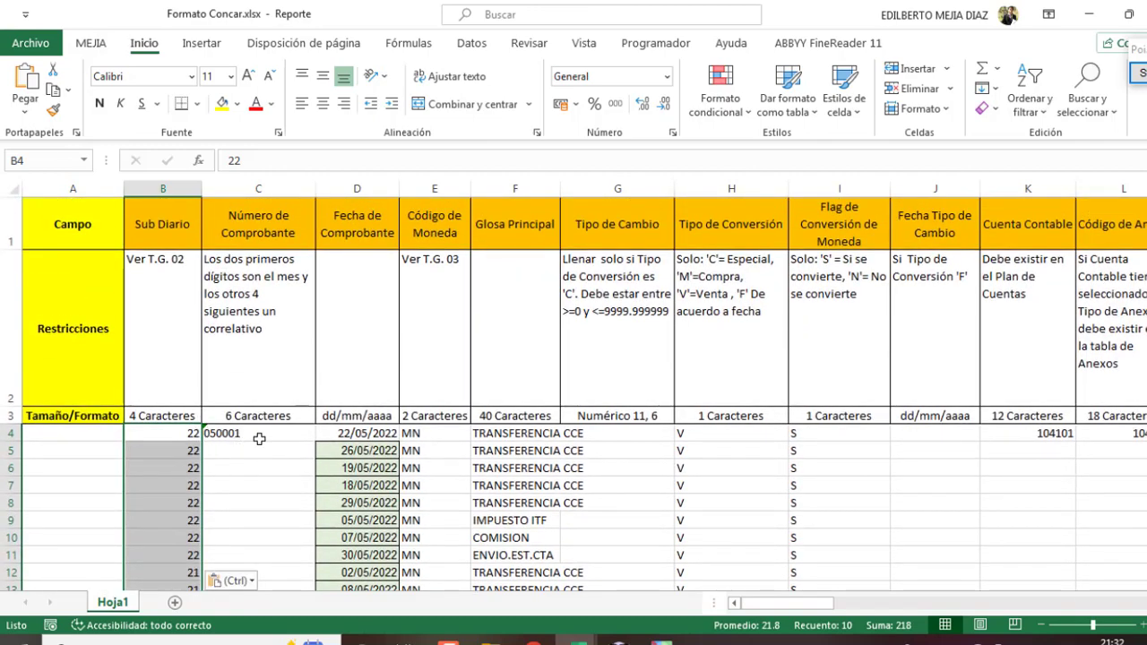
left_click(258, 436)
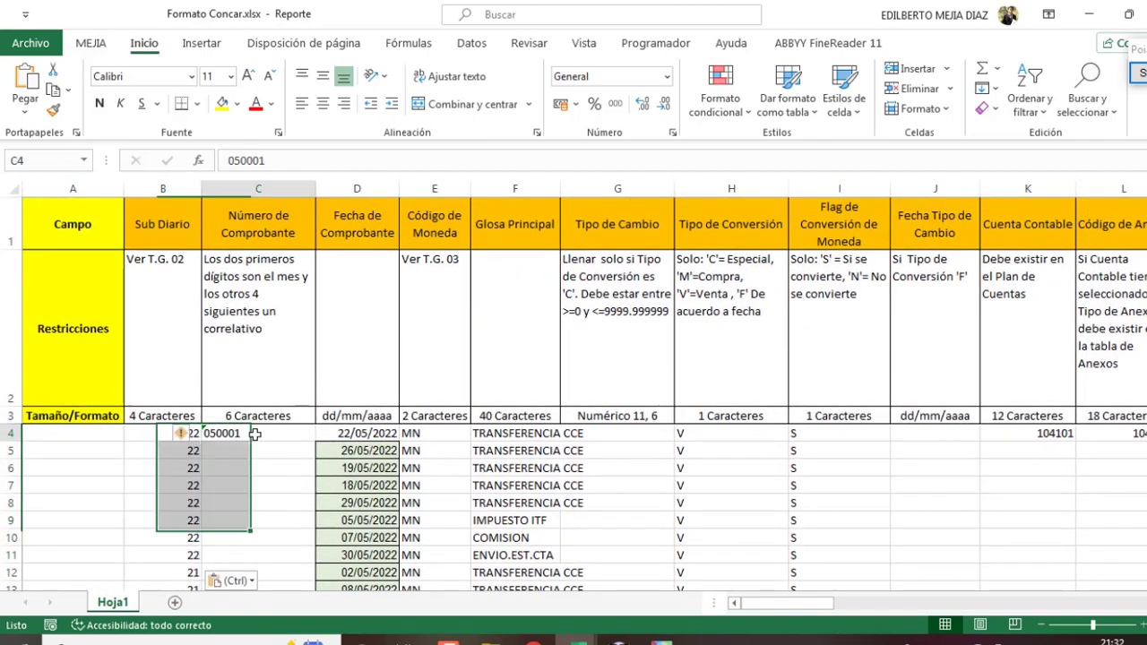
left_click(85, 438)
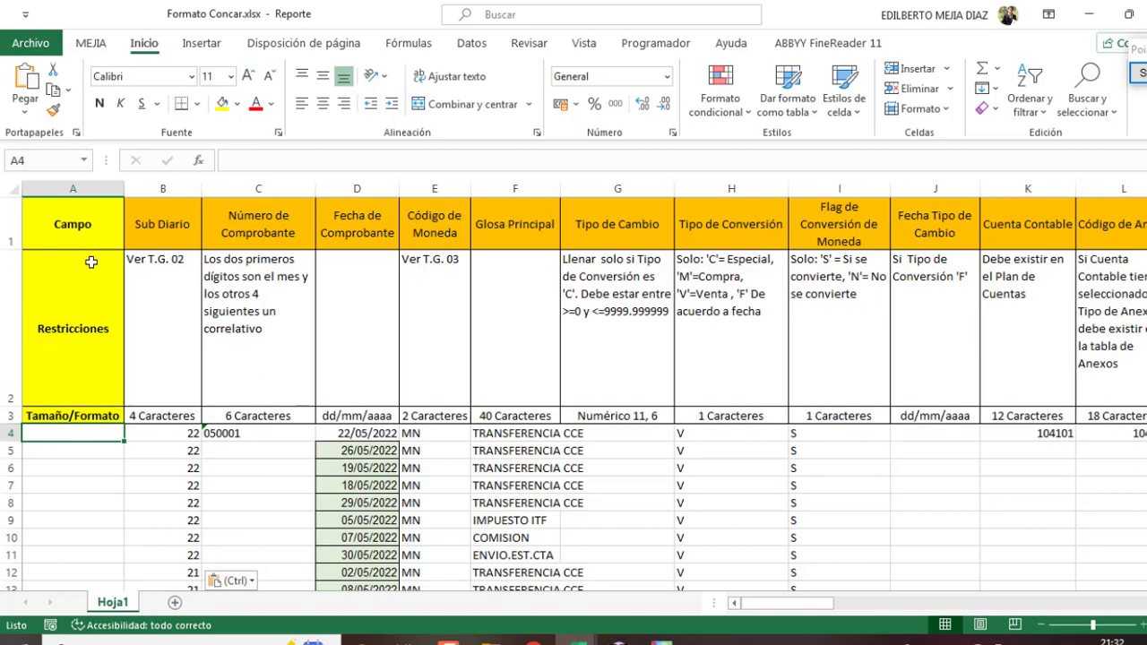
Number A4:A11 from 1 to 8 with a fill series, then set A12:A13 to 1 and 2.
type("1")
key("Return")
type("2")
key("Return")
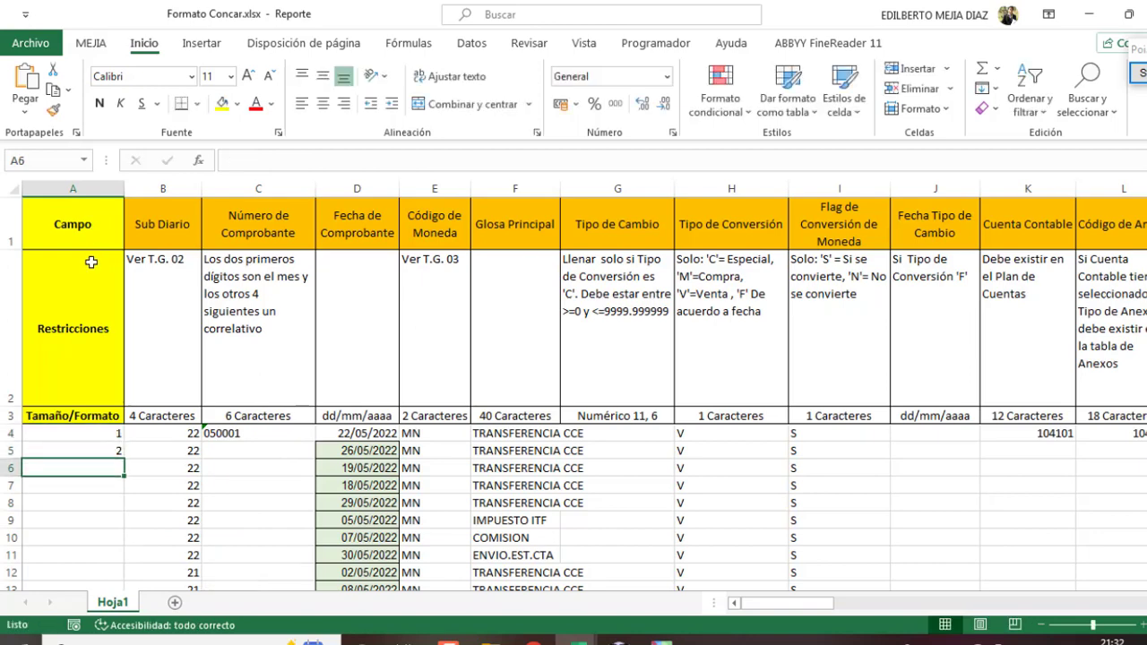
left_click_drag(113, 432, 121, 539)
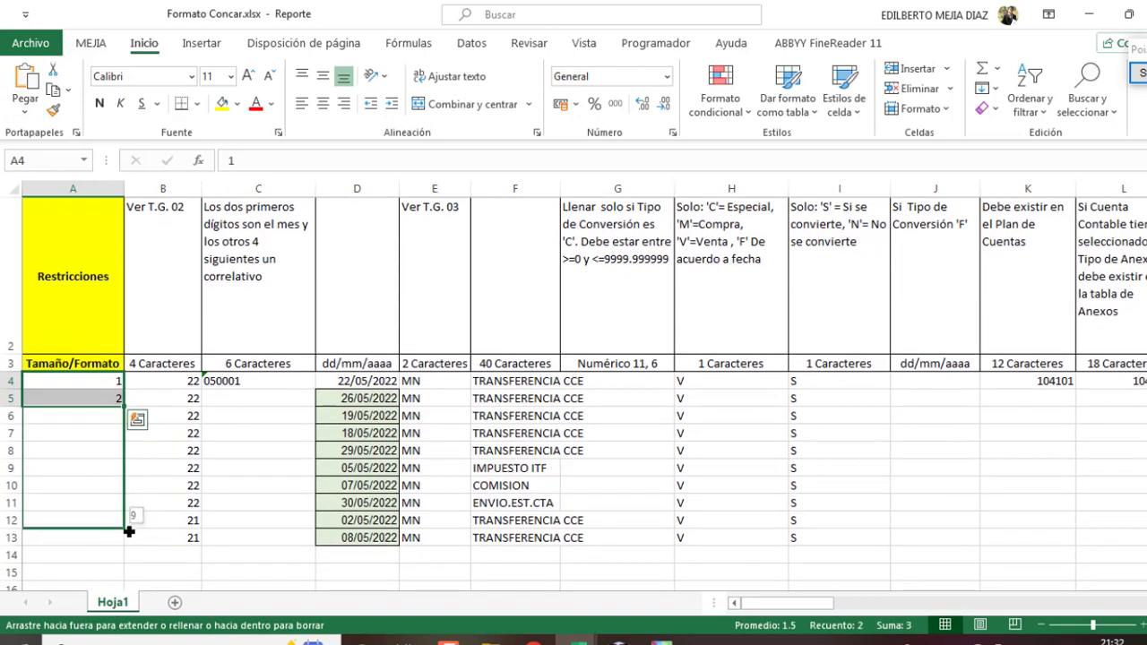
left_click(115, 523)
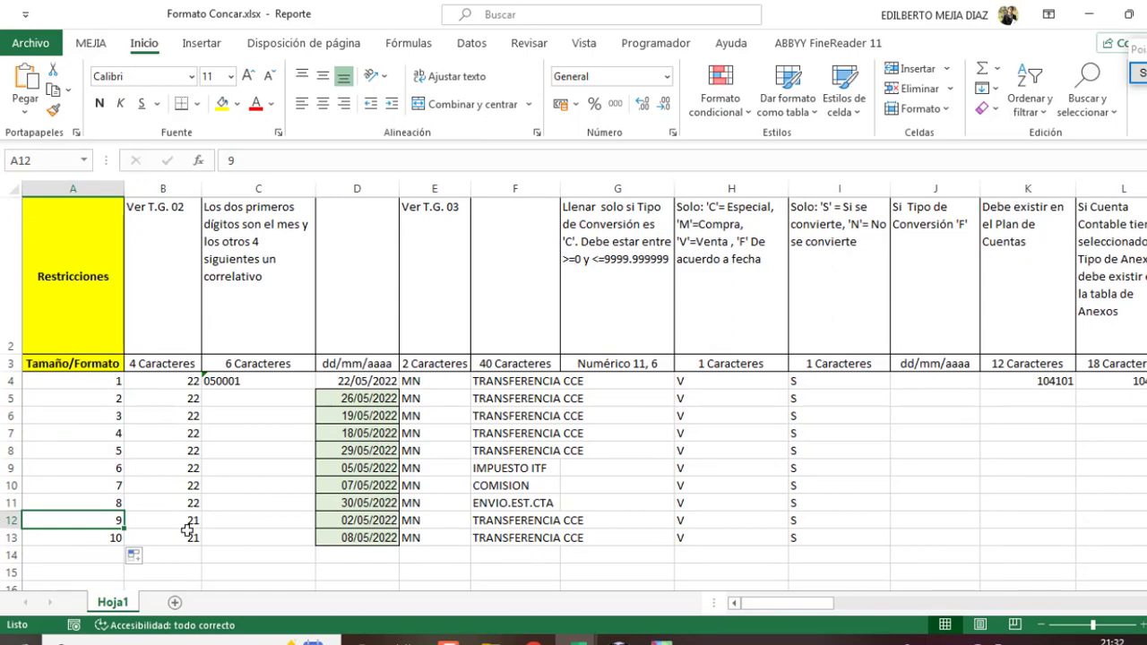
type("1")
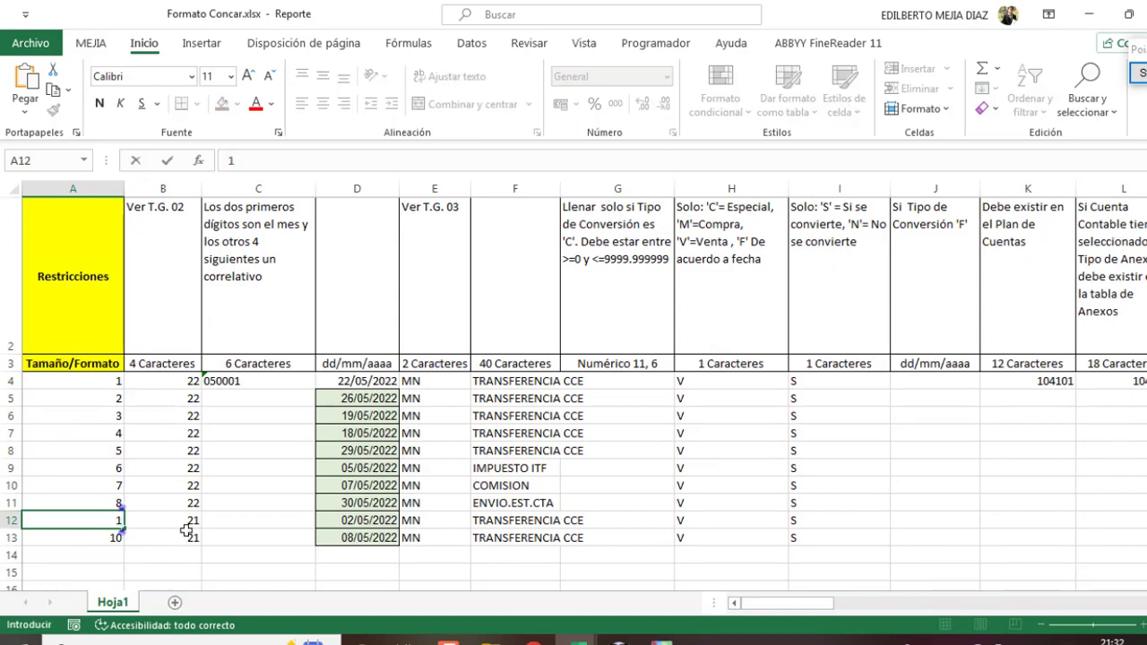
key("Return")
type("2")
key("Return")
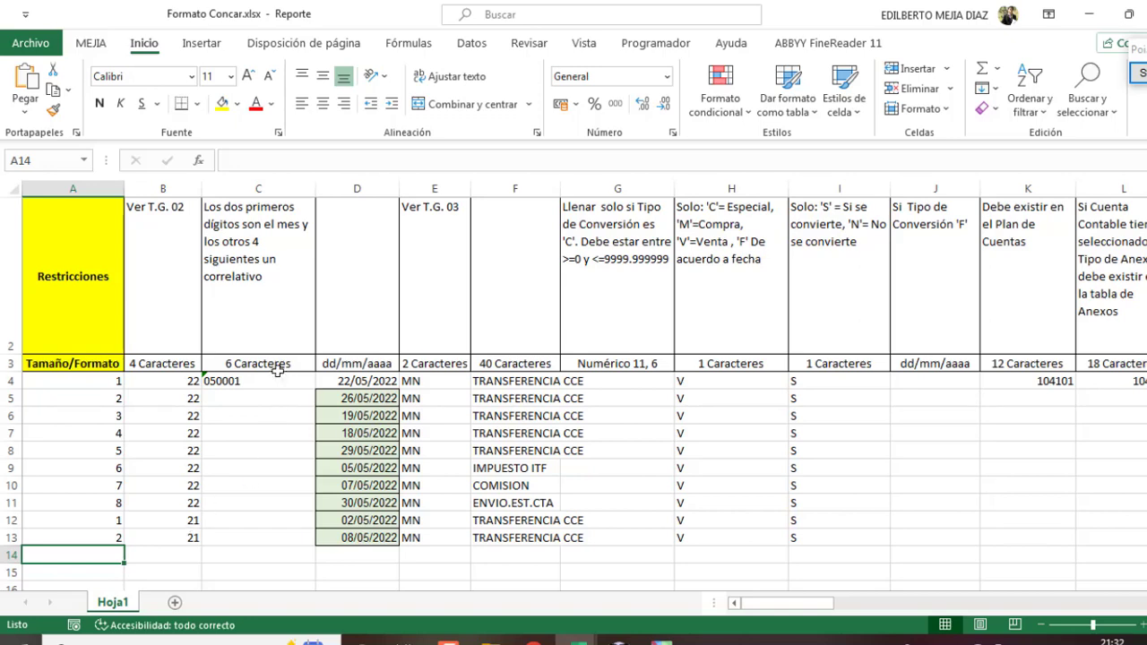
Set the voucher number cell C4 (050001) to General format.
left_click(260, 381)
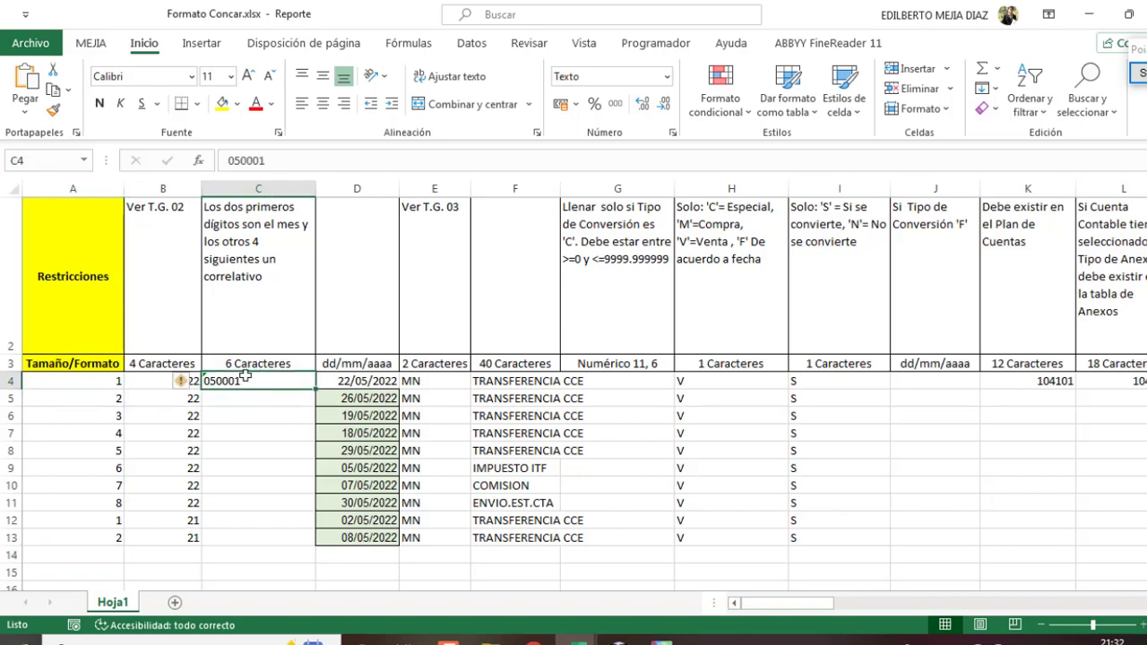
left_click(666, 76)
left_click(659, 109)
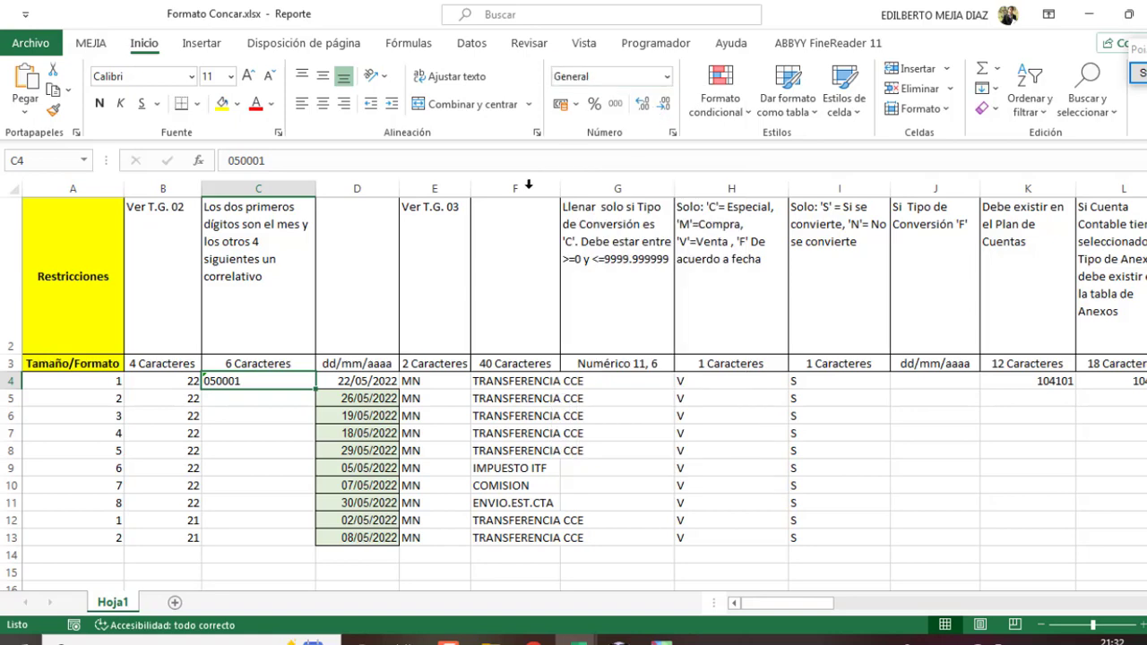
Start a =CONCAT formula in C4 from the function autocomplete list.
left_click(226, 160)
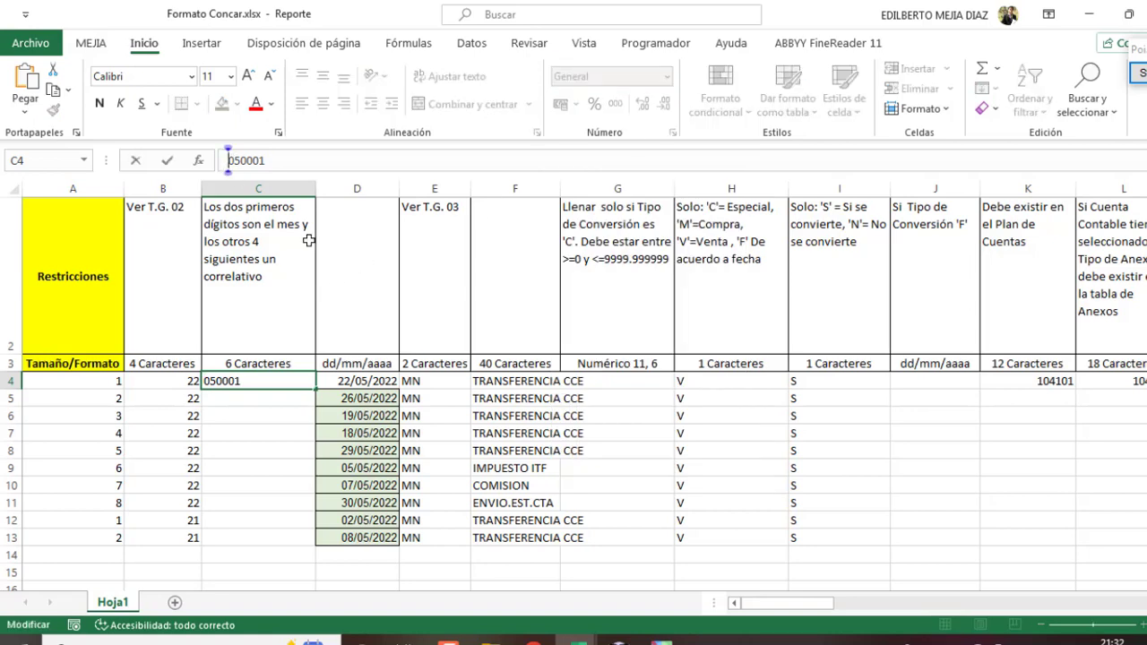
type("=CONCAT")
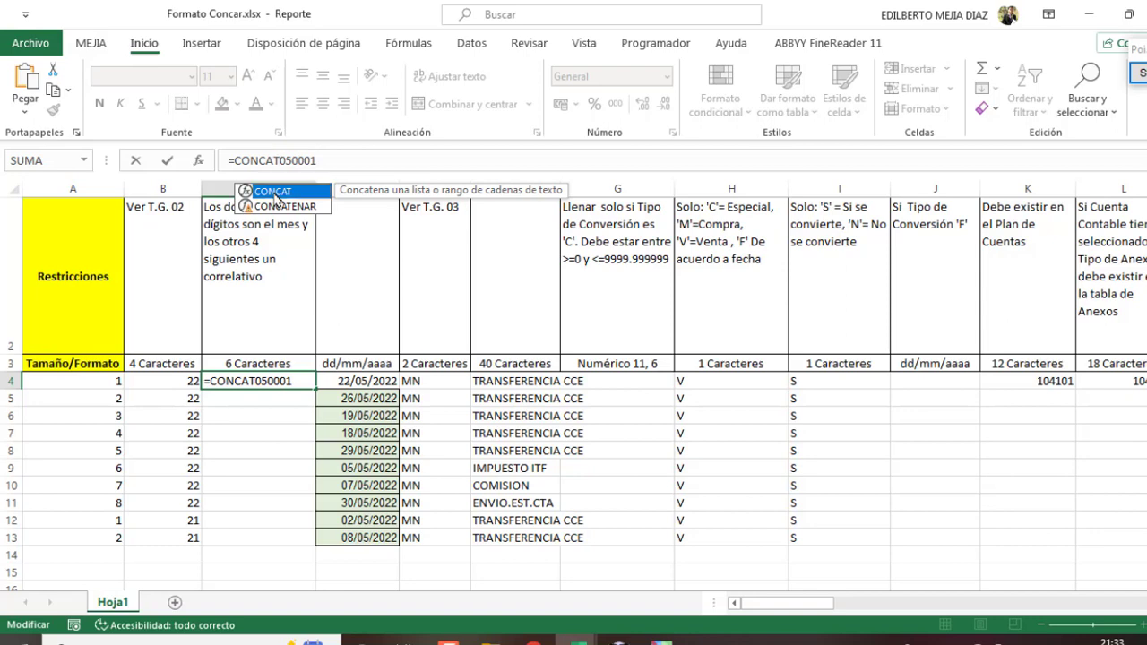
double_click(276, 193)
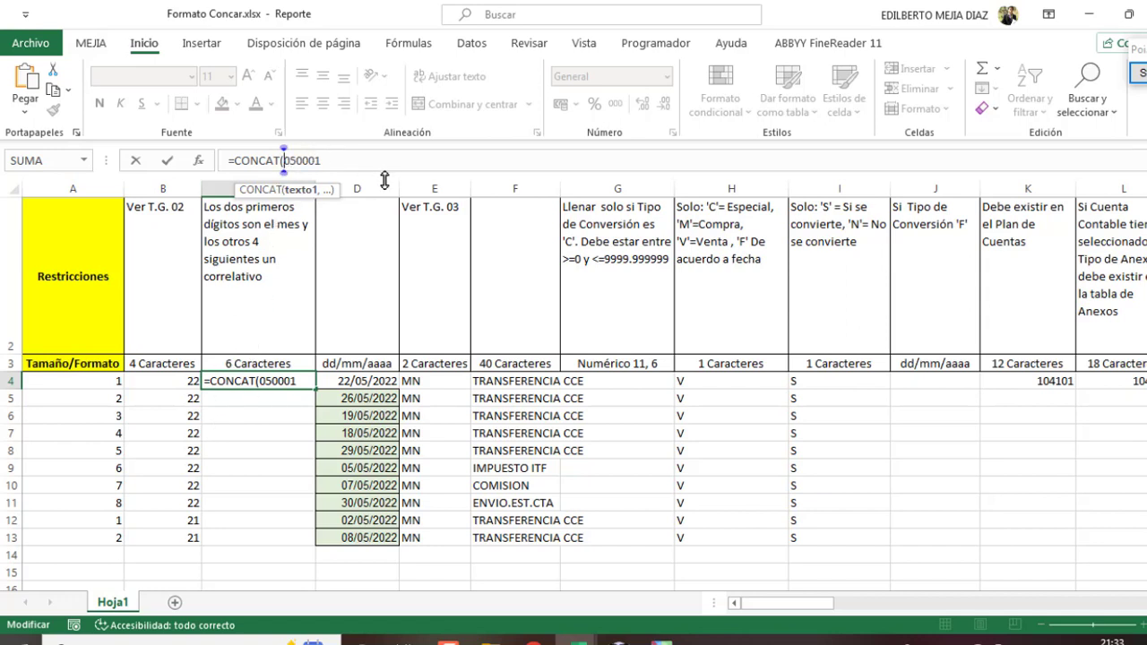
Rewrite C4 as =CONCAT("05000",A4) so it returns 050001.
type("\"")
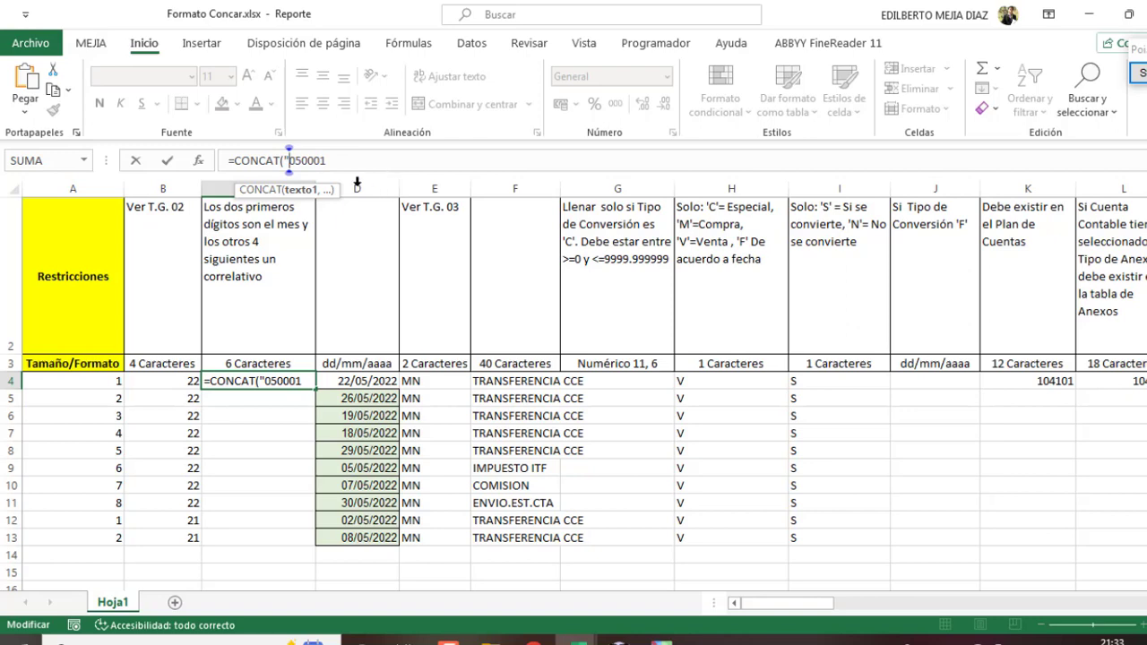
left_click(318, 160)
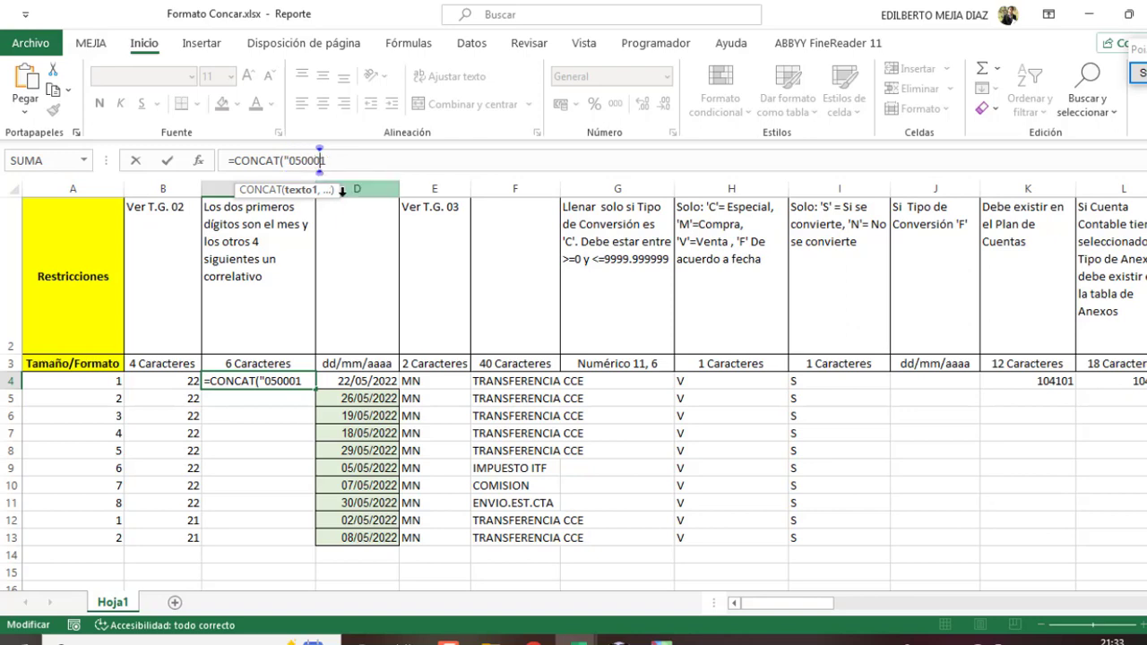
type("\"")
type(",")
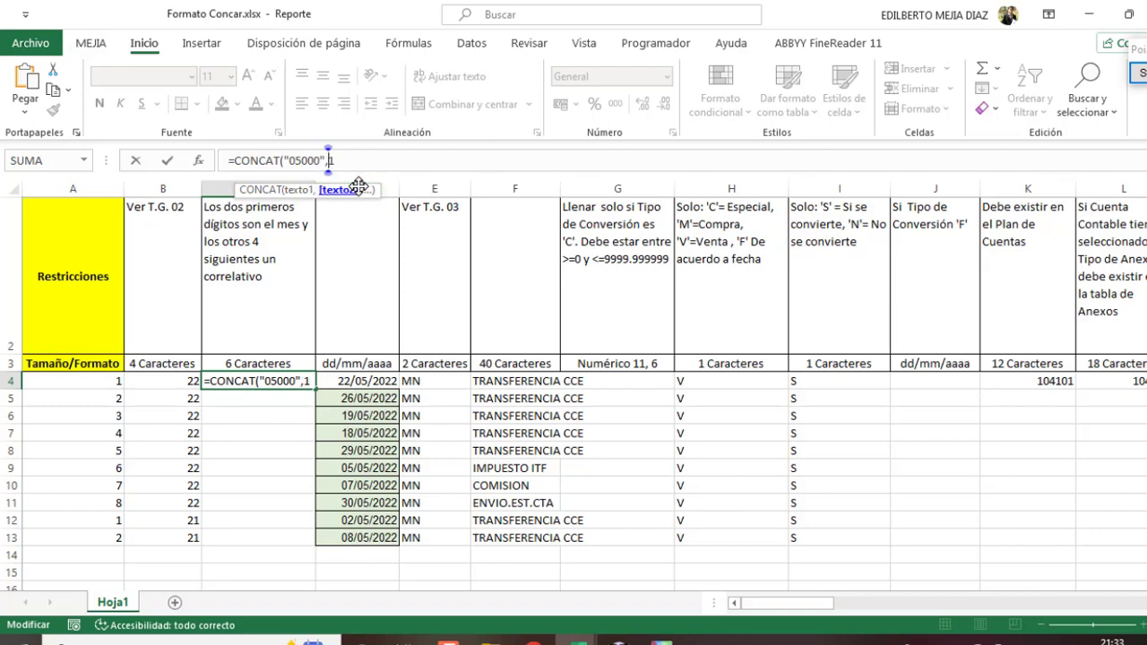
key("BackSpace")
left_click(118, 383)
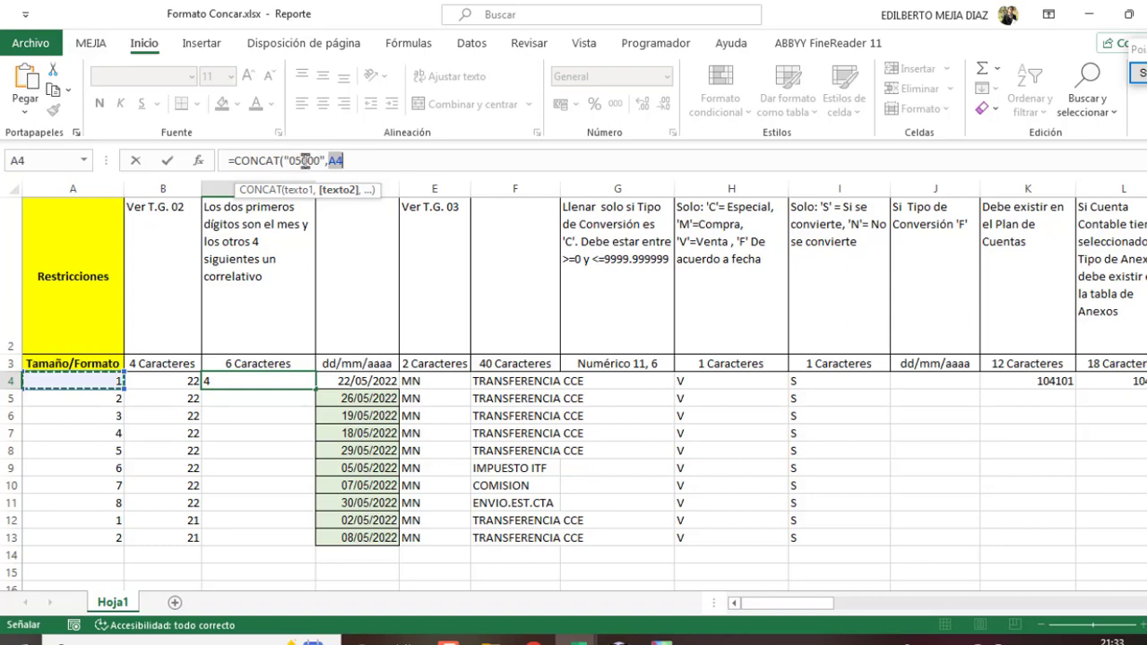
left_click(306, 161)
double_click(343, 160)
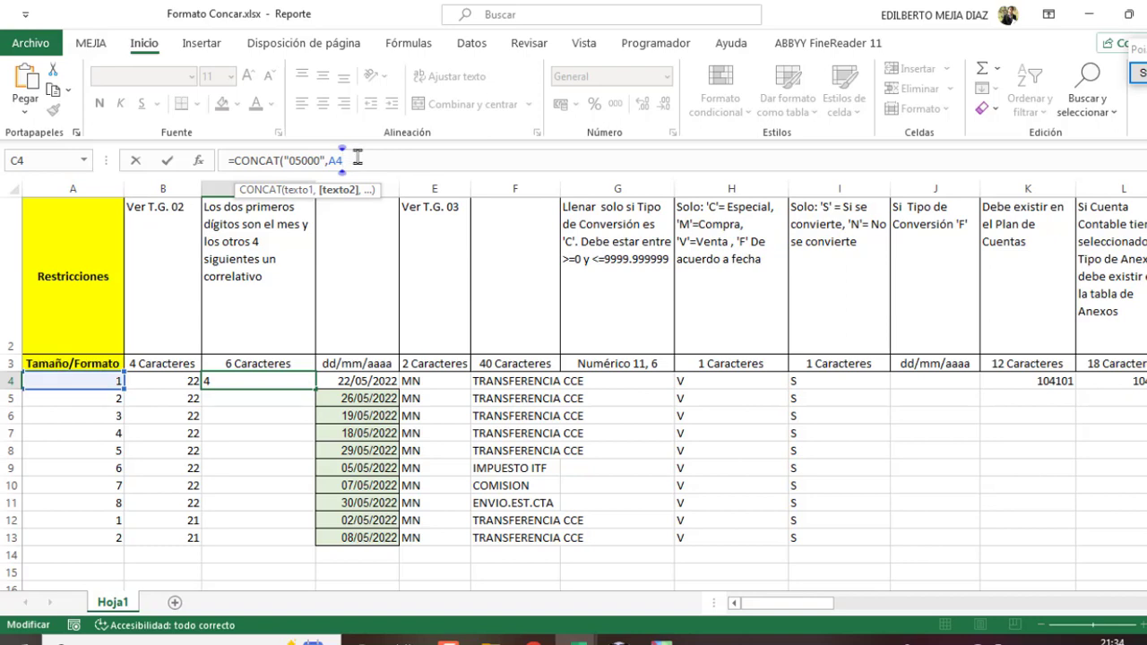
type(")")
key("Return")
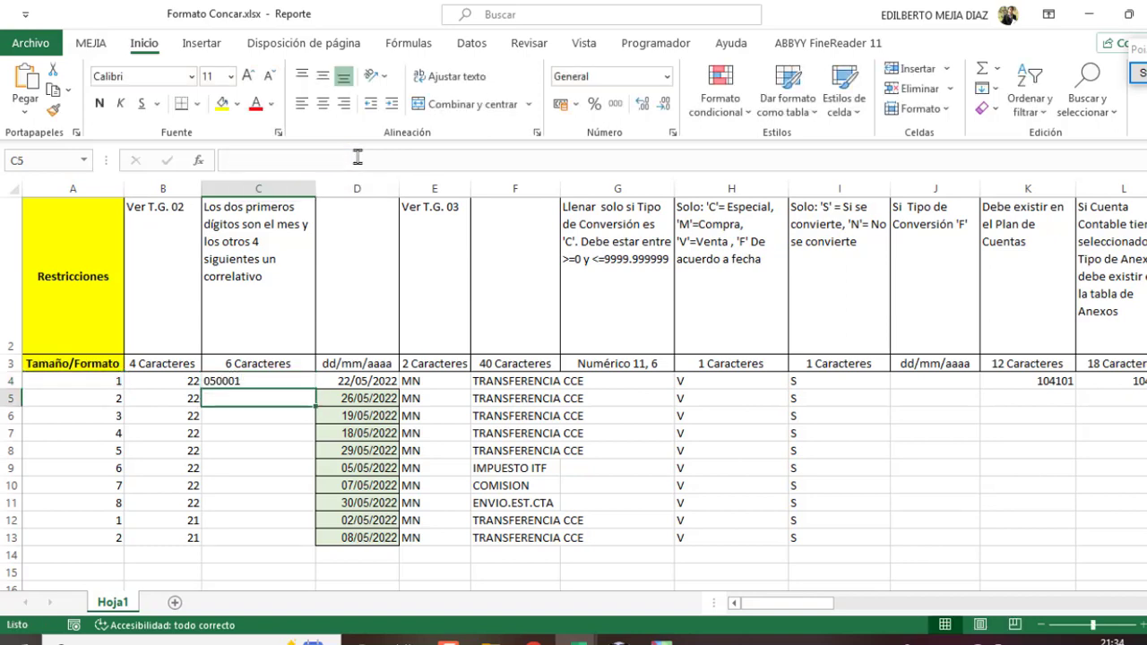
left_click(258, 380)
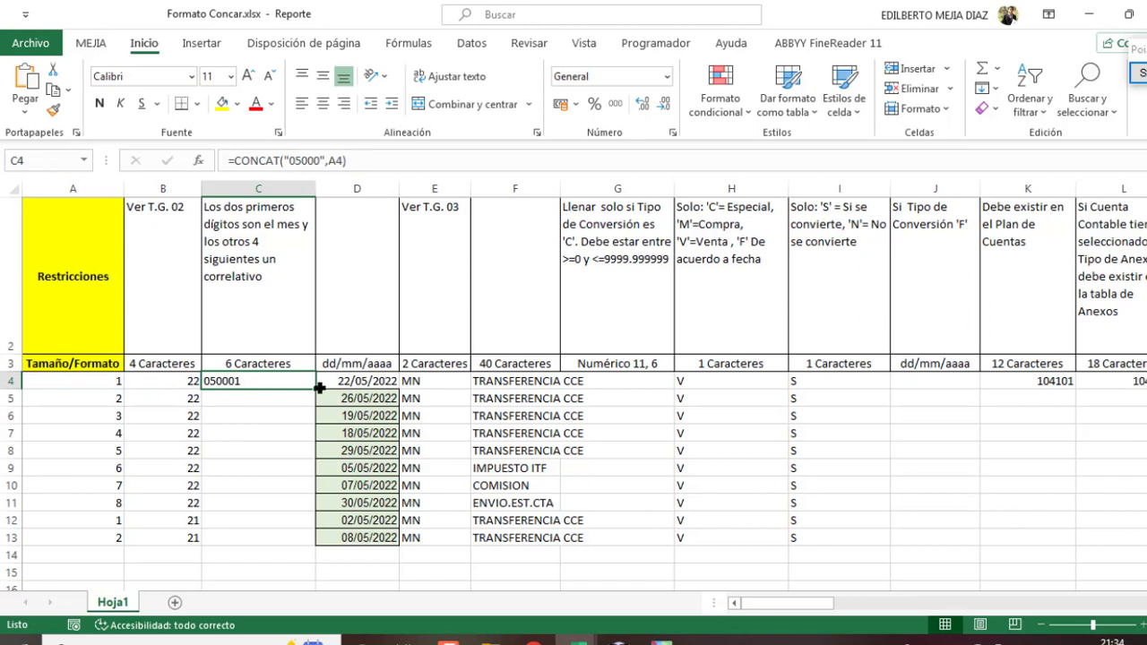
Fill the C4 formula down to C13 and paste C4:C13 back as plain values.
left_click_drag(320, 387, 284, 539)
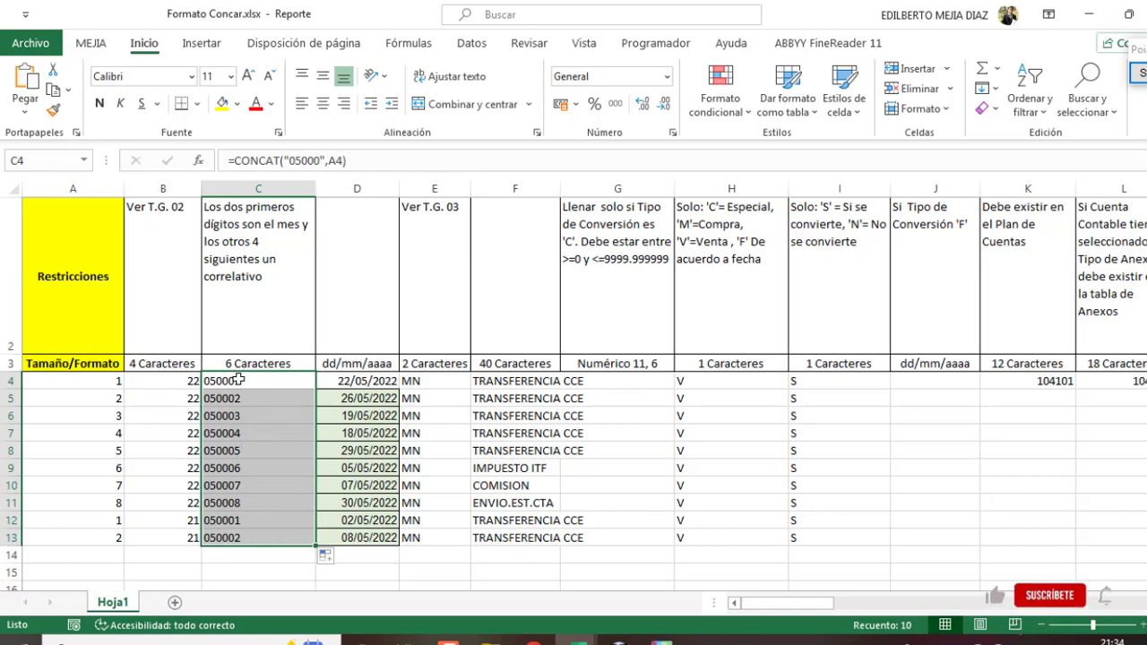
left_click_drag(230, 381, 235, 534)
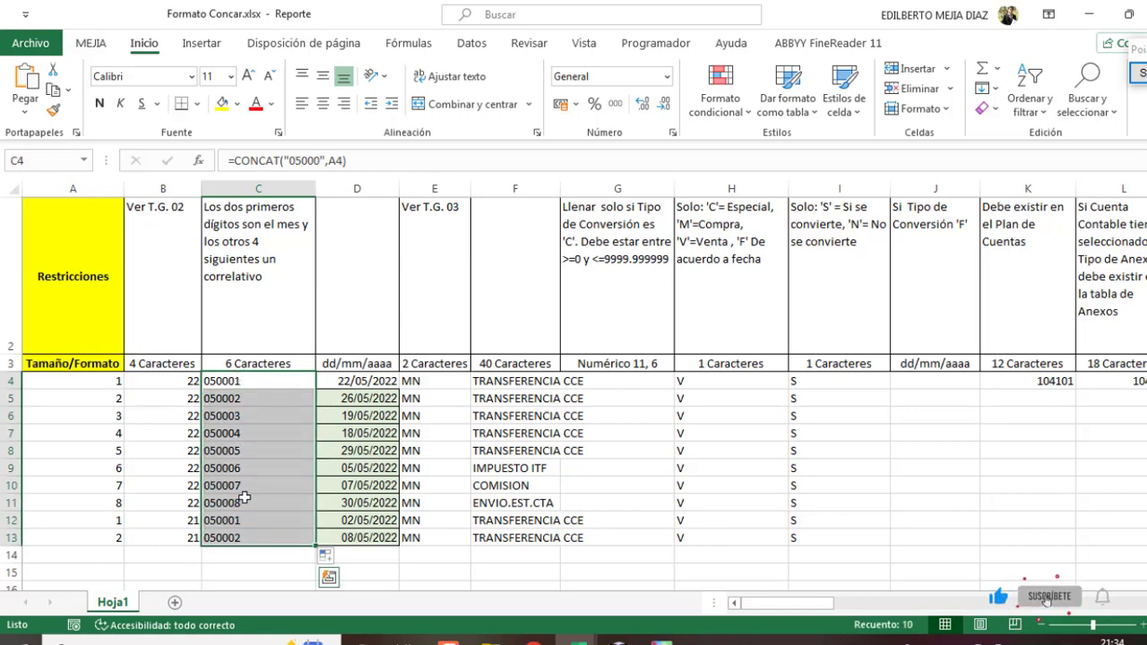
key("ctrl+c")
key("ctrl+v")
left_click(345, 558)
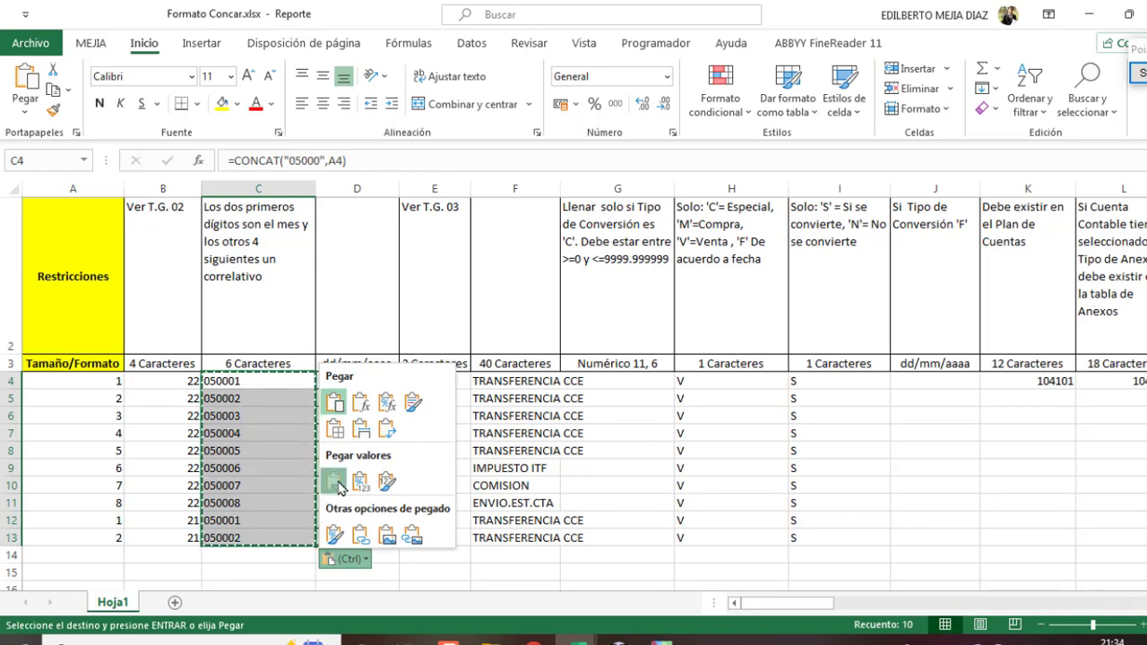
left_click(335, 483)
Clear the helper correlative numbers from column A, rows 4 to 13.
left_click_drag(106, 383, 112, 547)
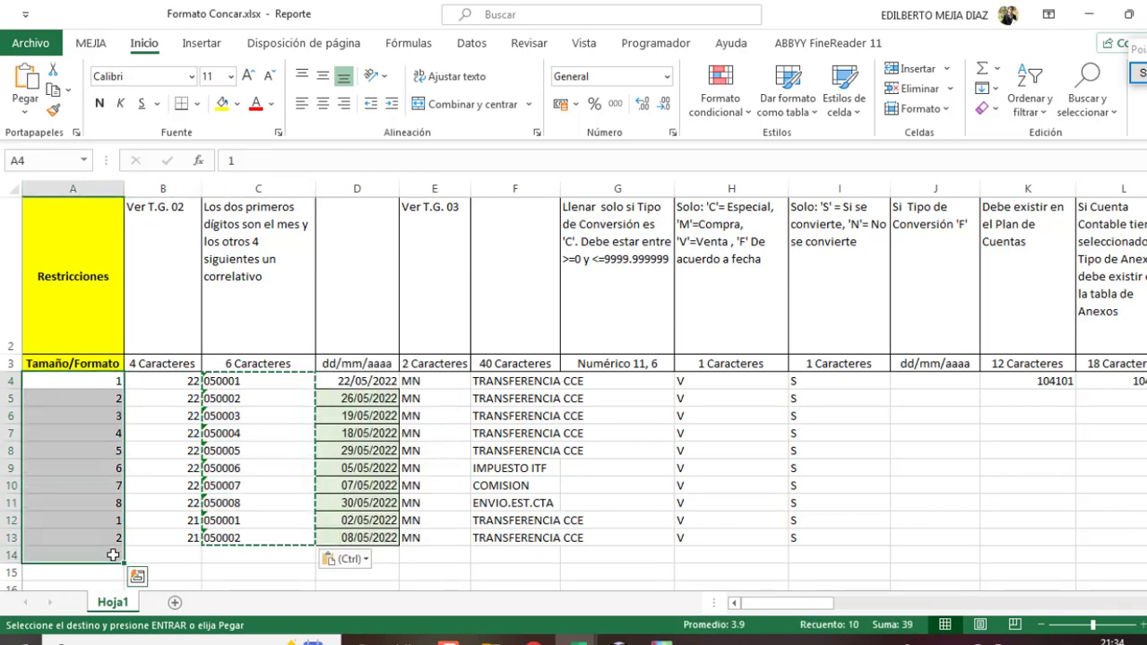
key("Delete")
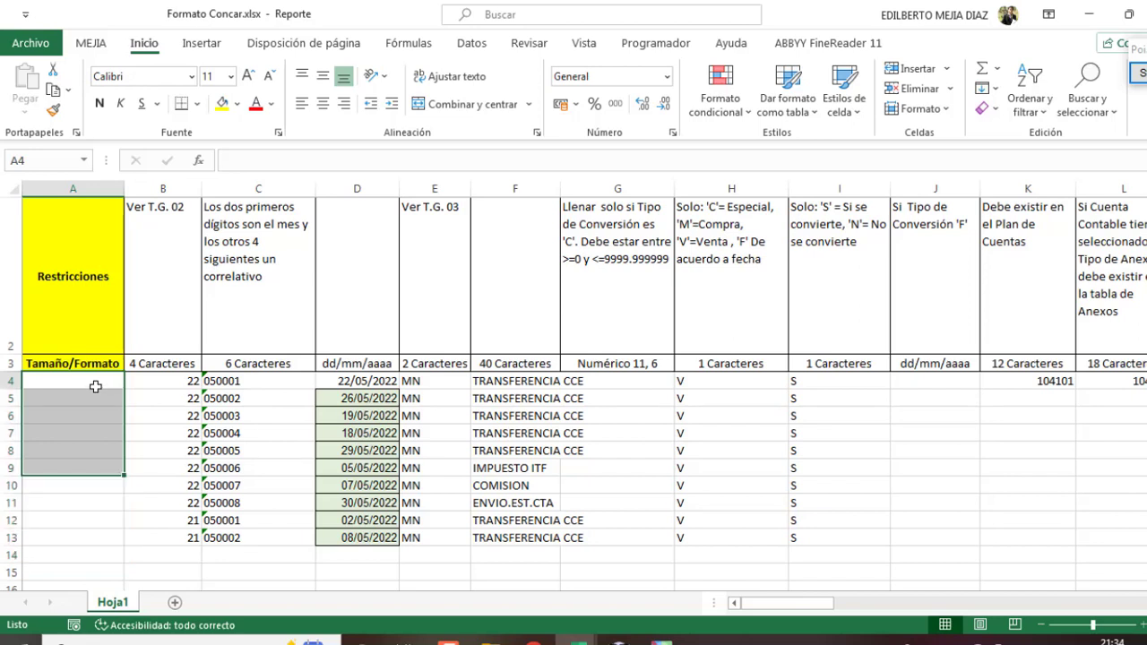
left_click_drag(95, 384, 111, 540)
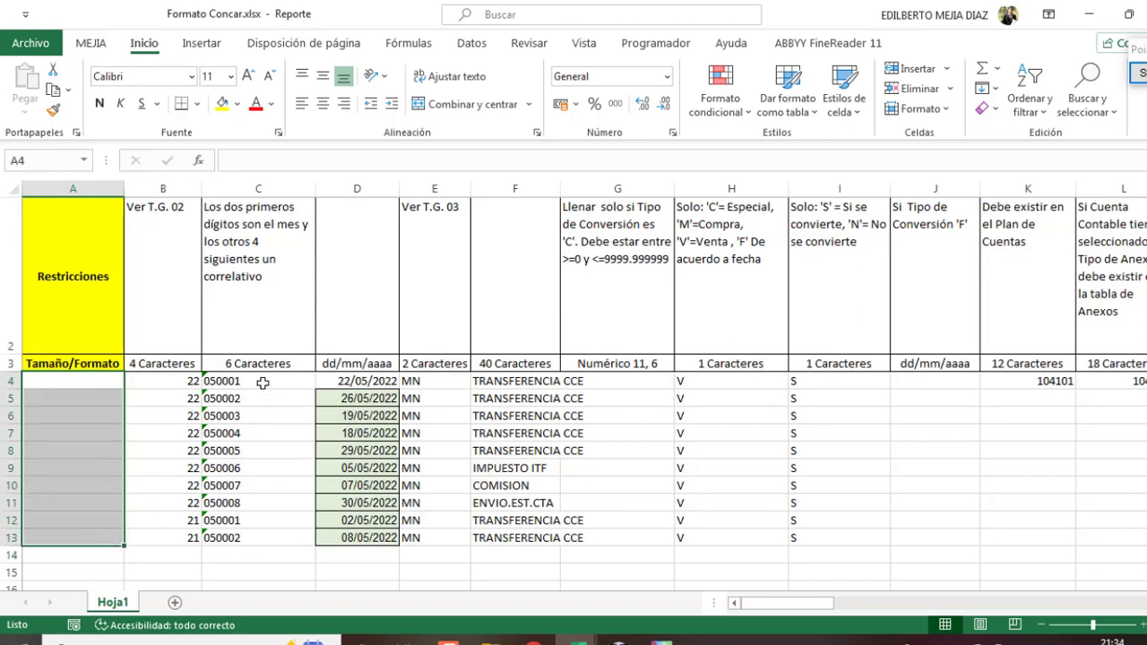
left_click_drag(262, 382, 261, 534)
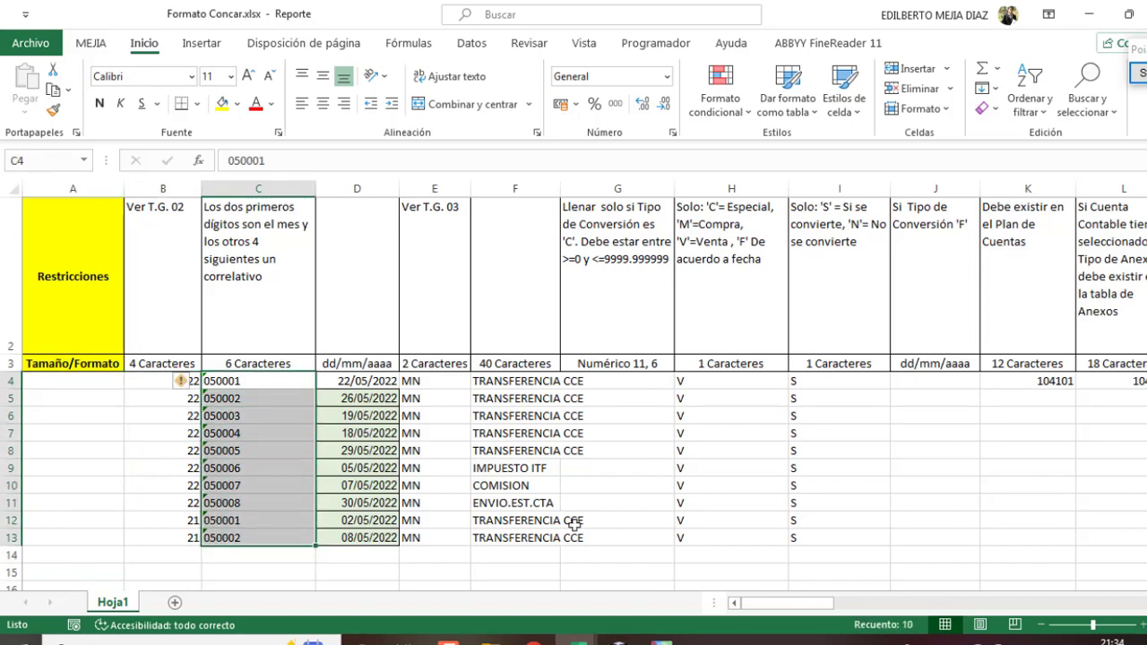
left_click_drag(806, 605, 820, 609)
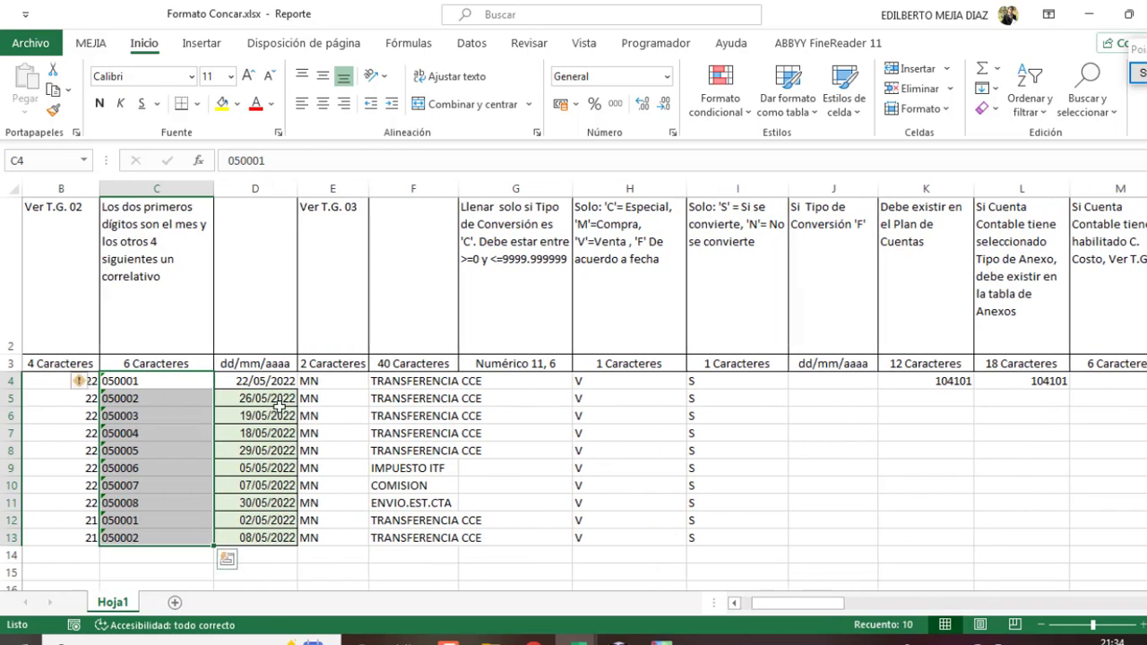
Freeze panes at C4 so the left columns stay visible.
left_click(130, 381)
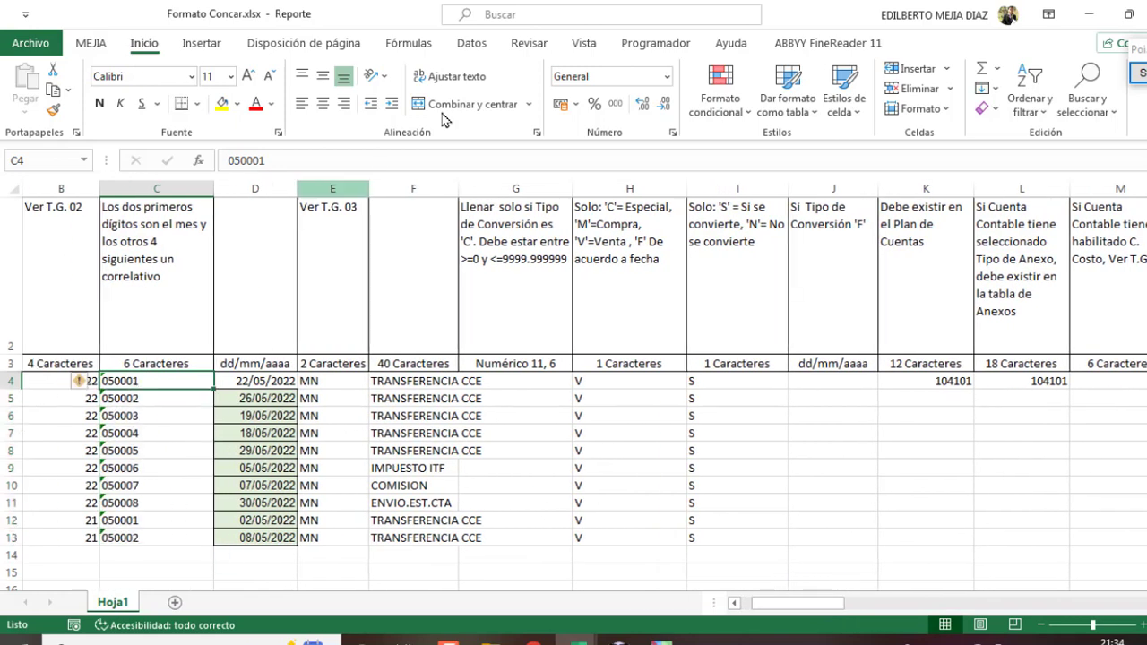
left_click(584, 43)
left_click(713, 101)
left_click(770, 144)
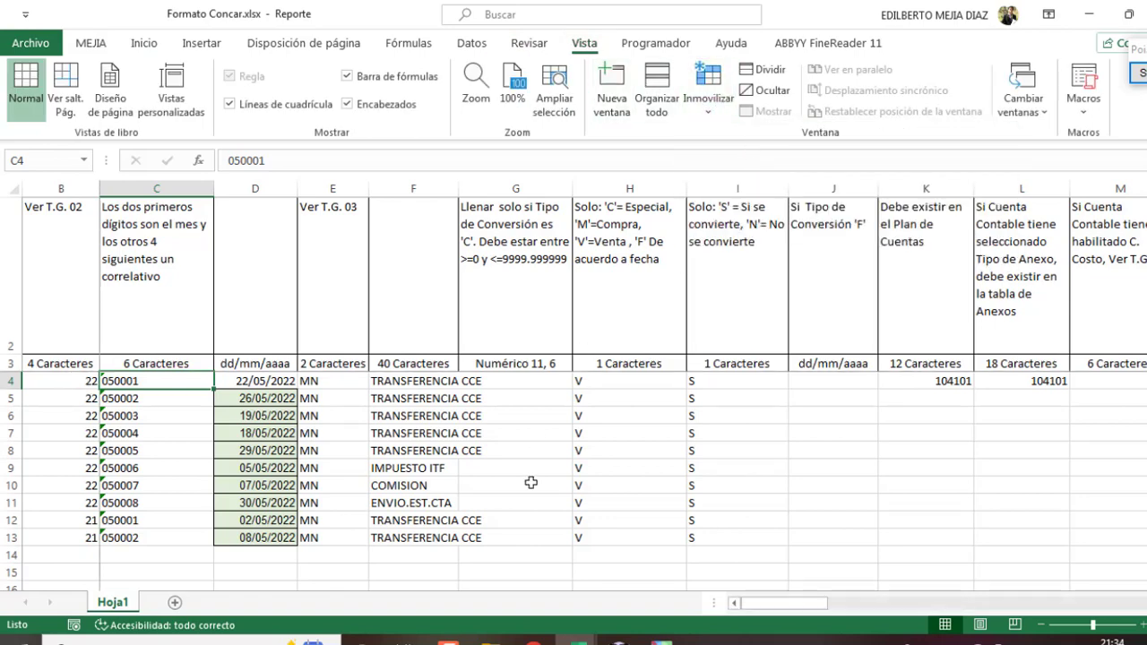
left_click_drag(760, 607, 856, 607)
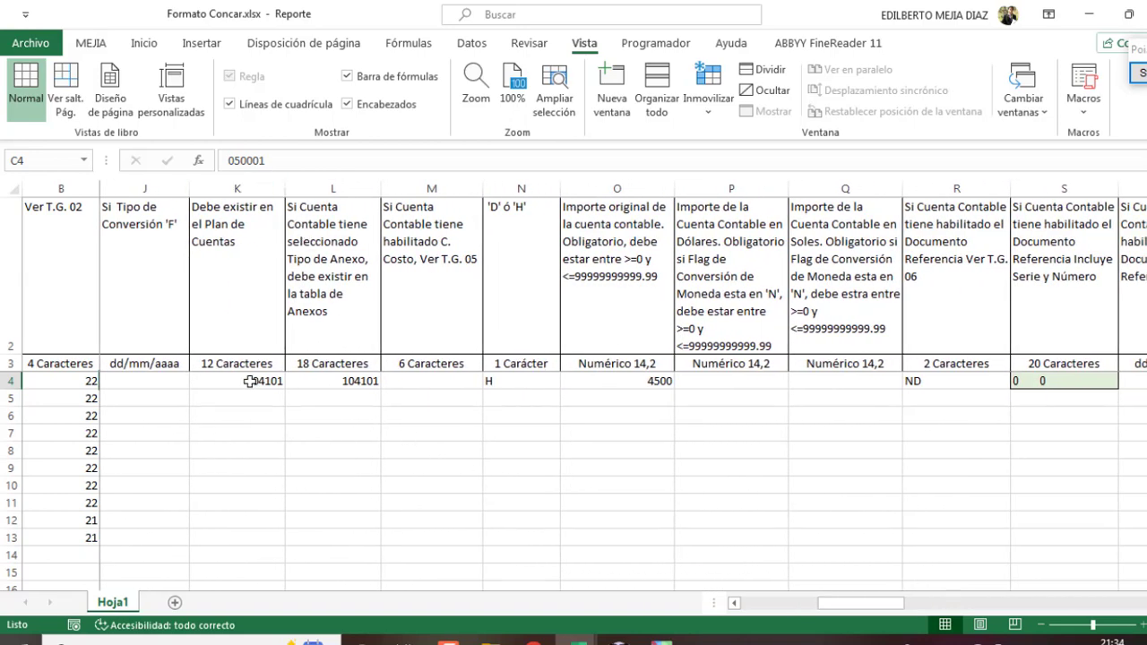
Fill account 104101 down K4:K13 and L4:L13.
left_click_drag(253, 381, 249, 531)
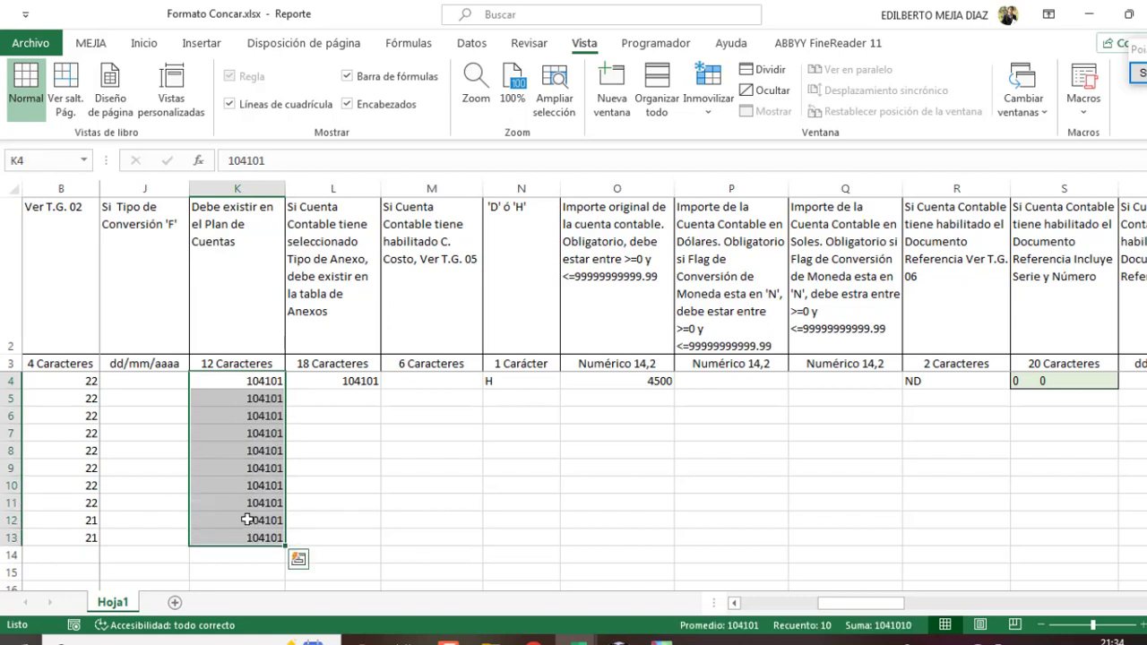
left_click_drag(346, 381, 349, 522)
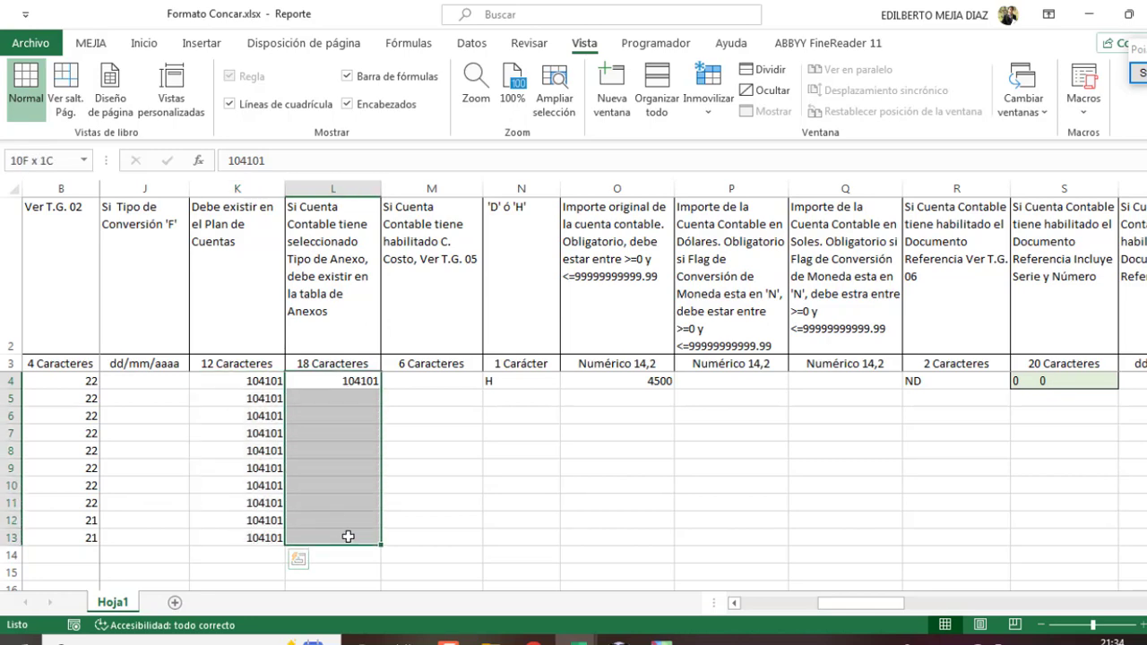
key("ctrl+v")
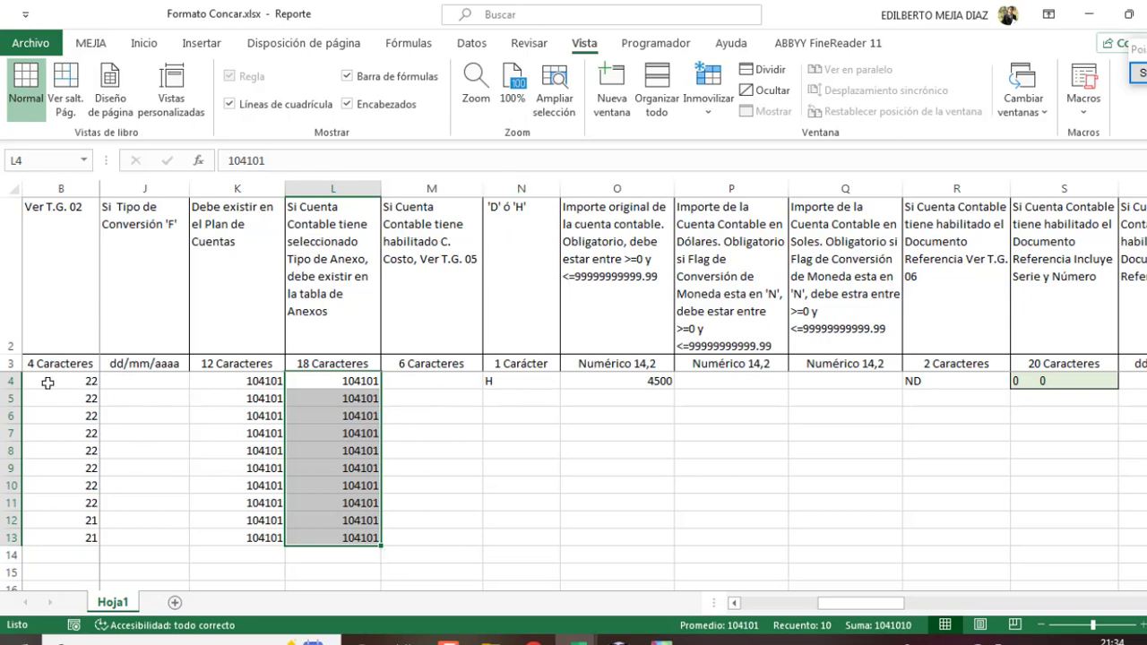
left_click_drag(12, 381, 29, 503)
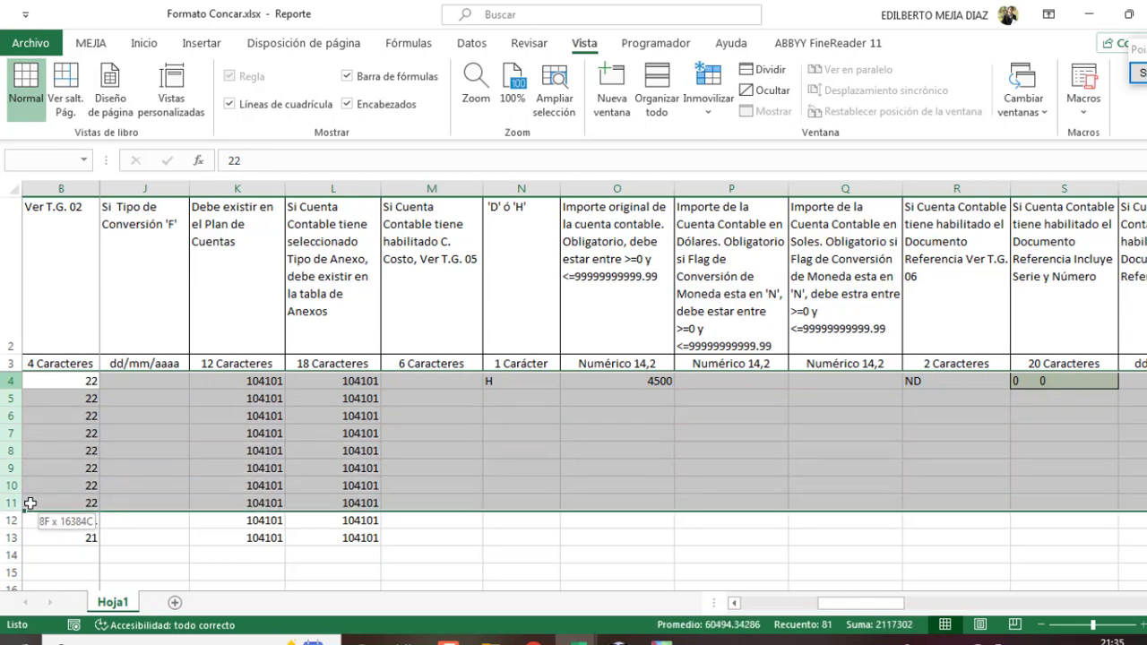
Mark N4:N11 as H and enter D in both N12 and N13.
left_click_drag(513, 387, 512, 496)
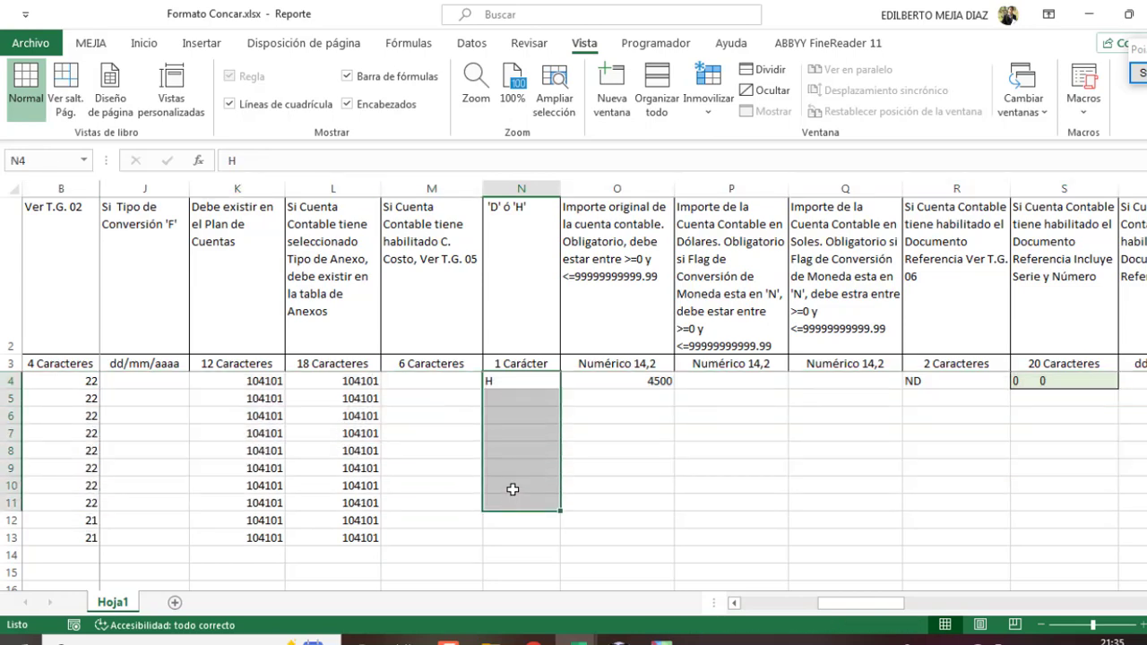
key("ctrl+d")
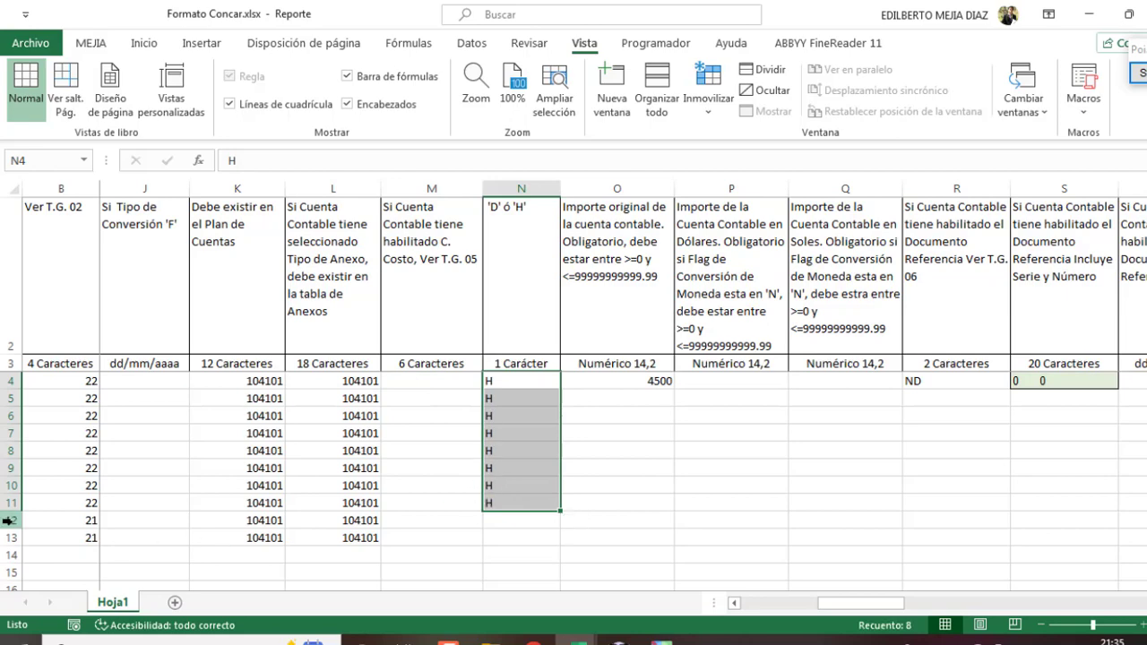
left_click_drag(10, 520, 10, 538)
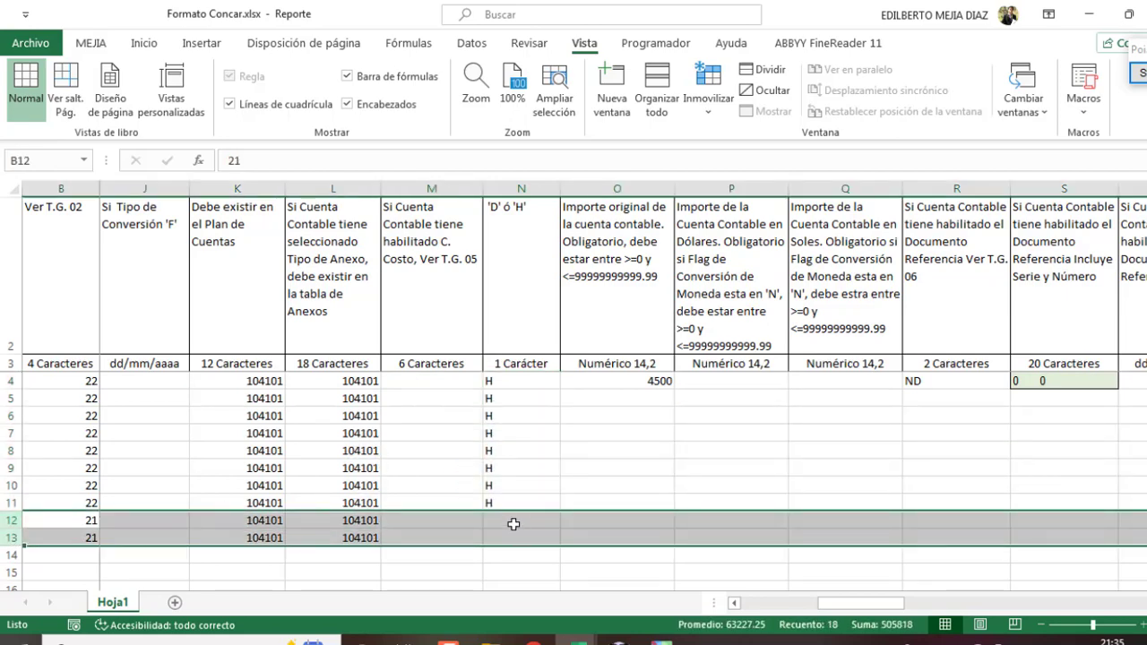
left_click_drag(514, 524, 522, 534)
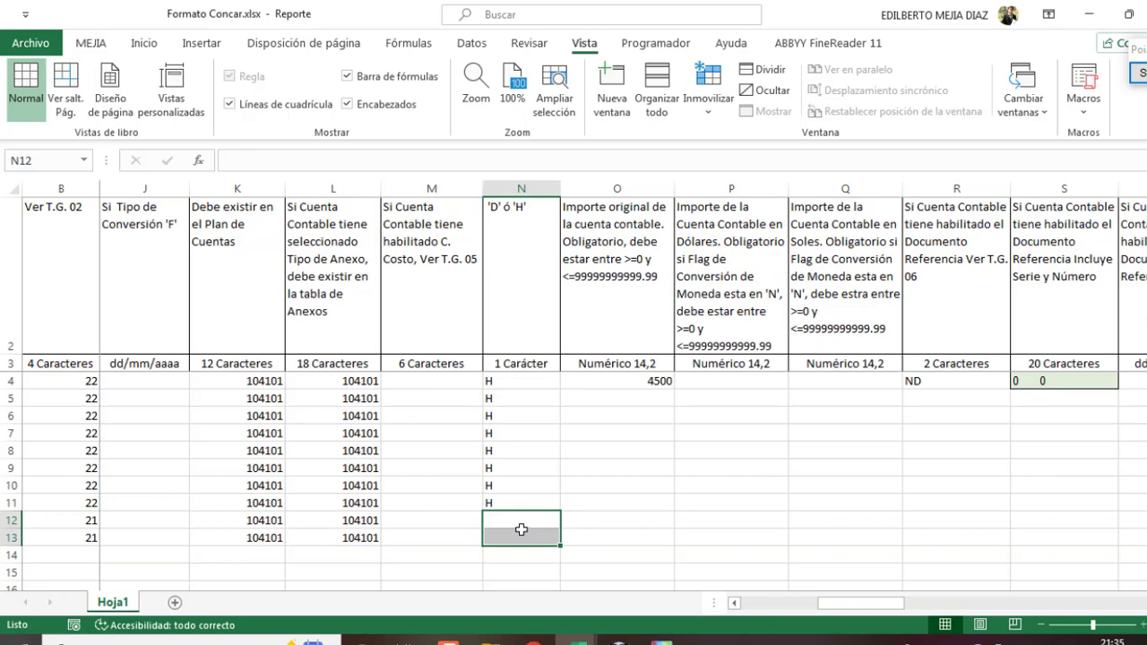
type("d")
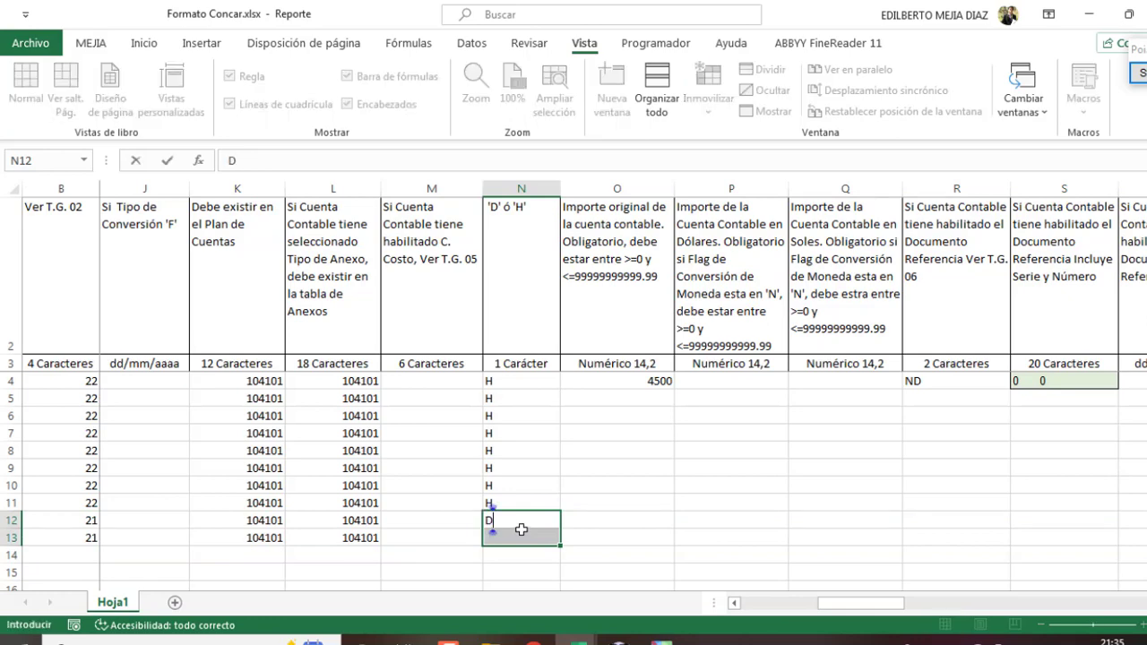
key("ctrl+Return")
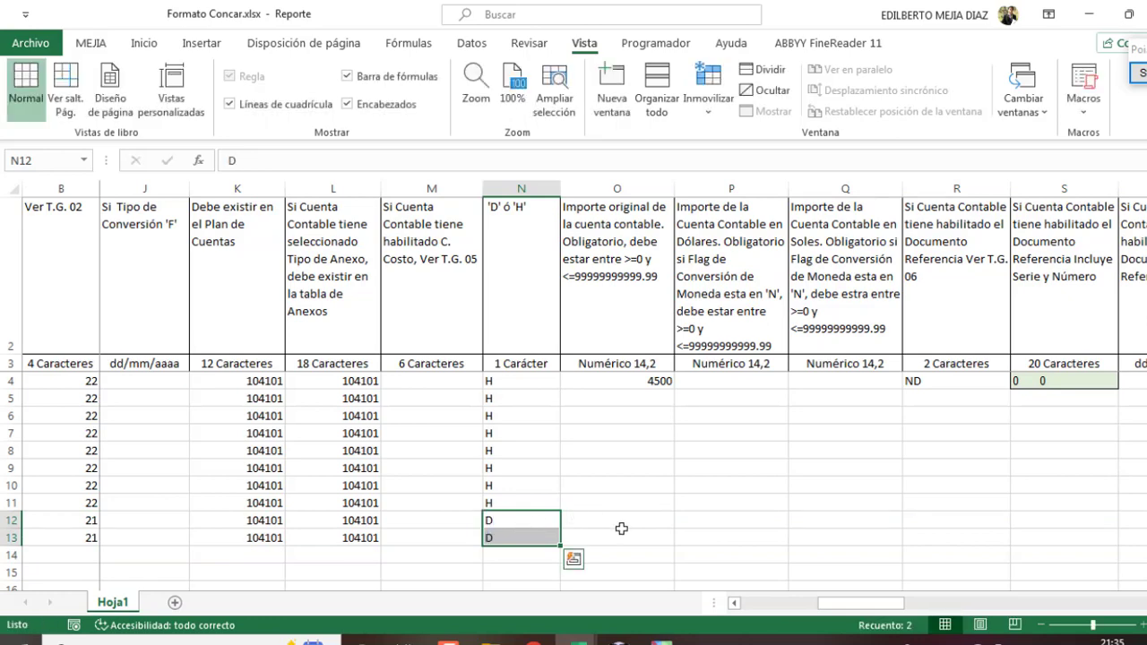
left_click(647, 381)
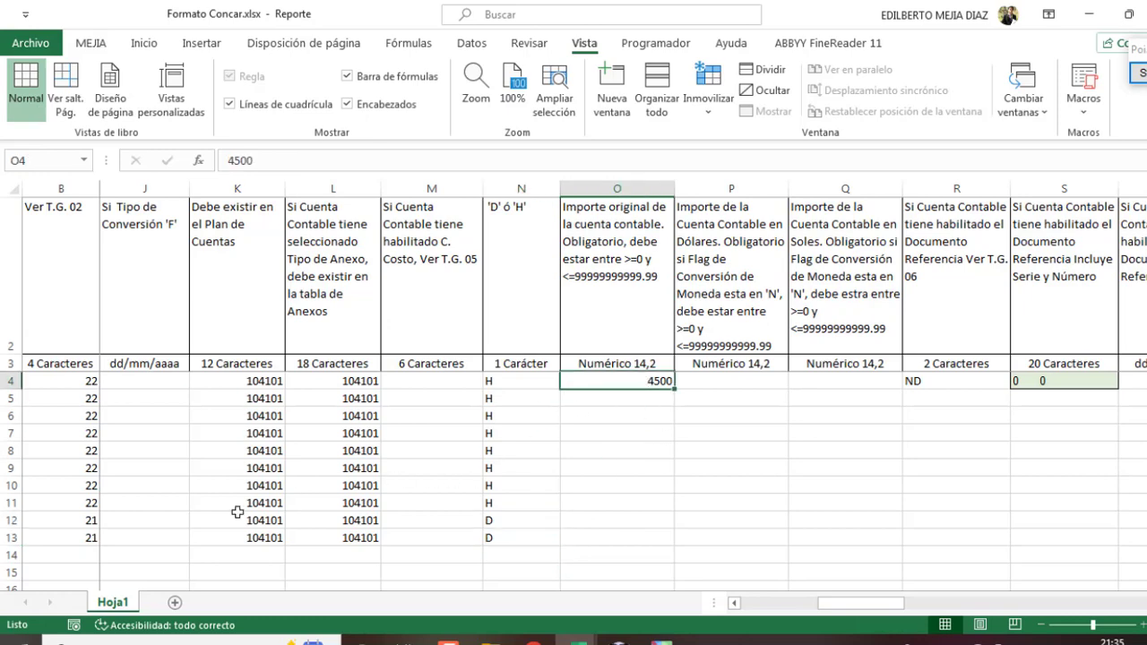
left_click(579, 640)
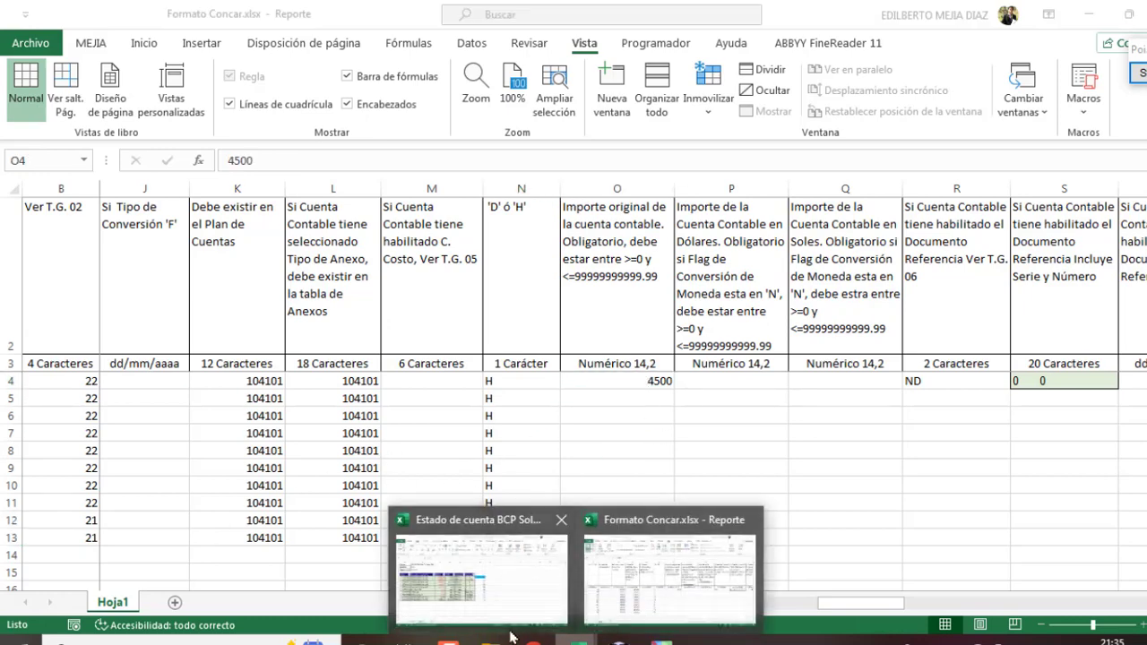
Copy the bank statement amounts C6:C15 into O4:O13 of the Concar template.
left_click(452, 603)
left_click_drag(307, 292, 306, 451)
key("ctrl+c")
key("alt+Tab")
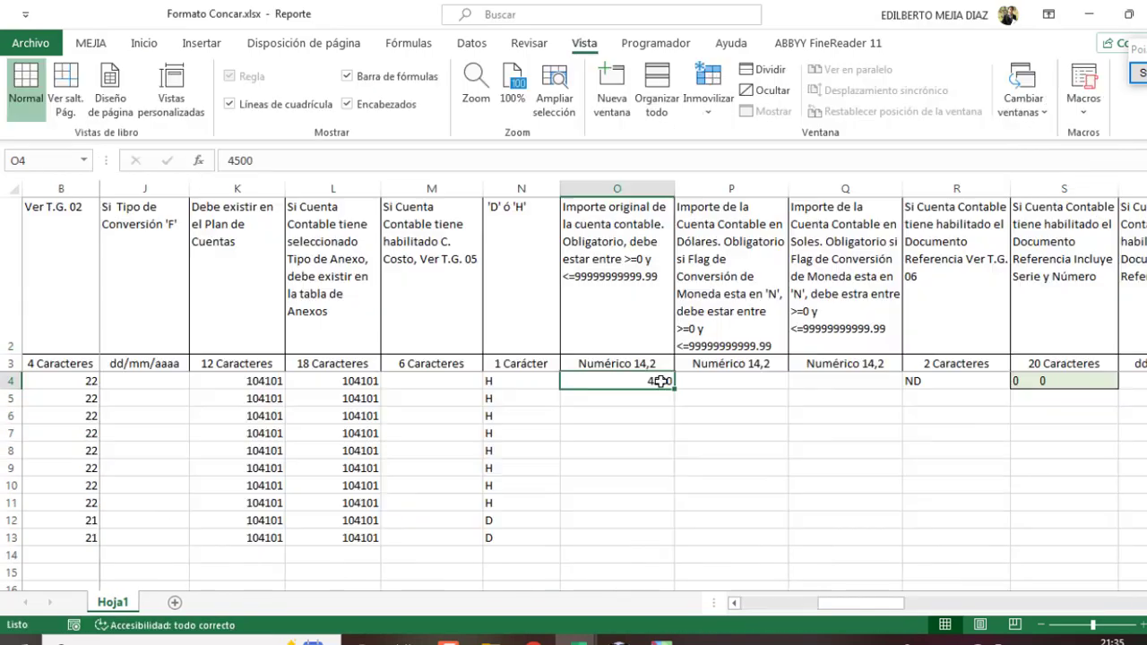
key("ctrl+v")
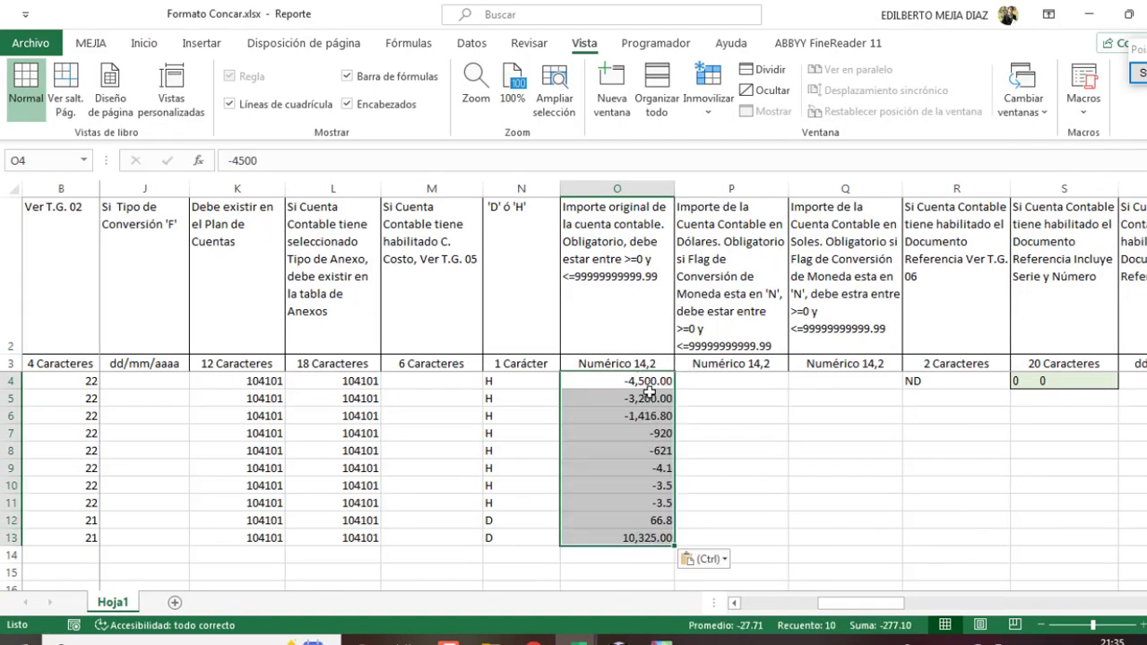
left_click(637, 381)
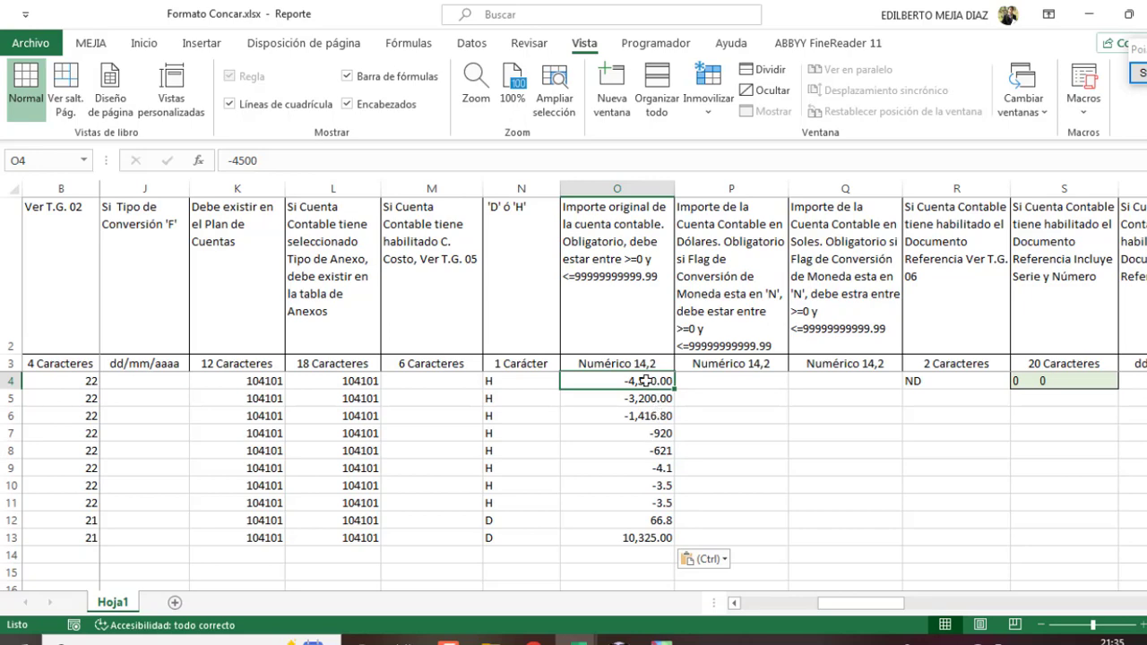
left_click_drag(644, 381, 655, 538)
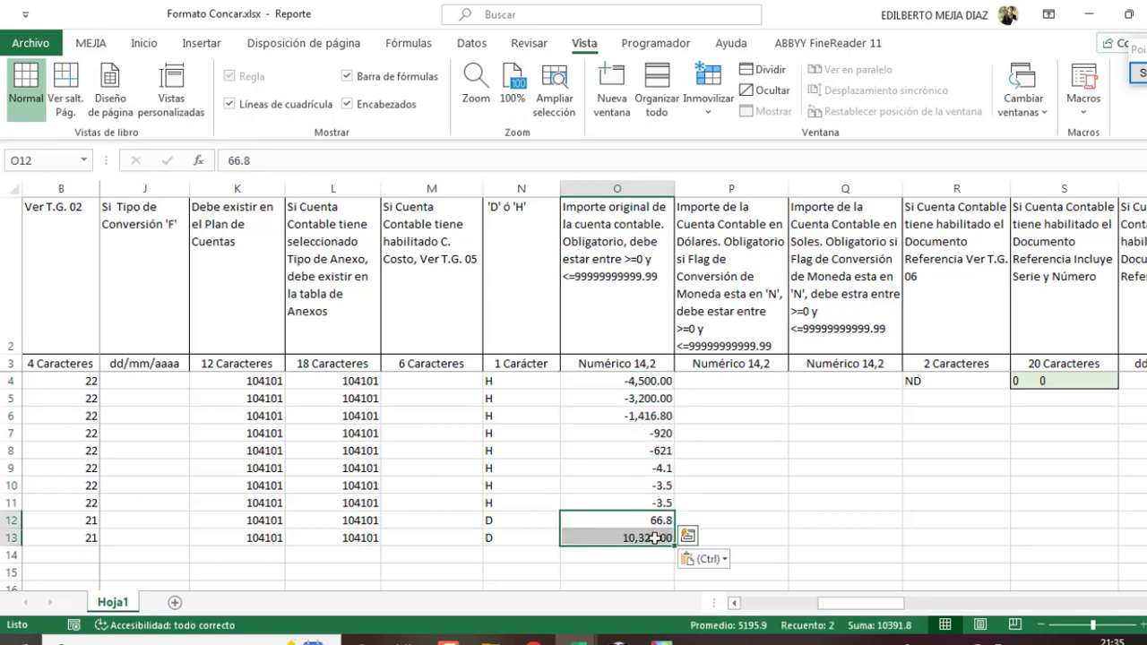
left_click_drag(853, 605, 887, 605)
left_click_drag(632, 379, 651, 503)
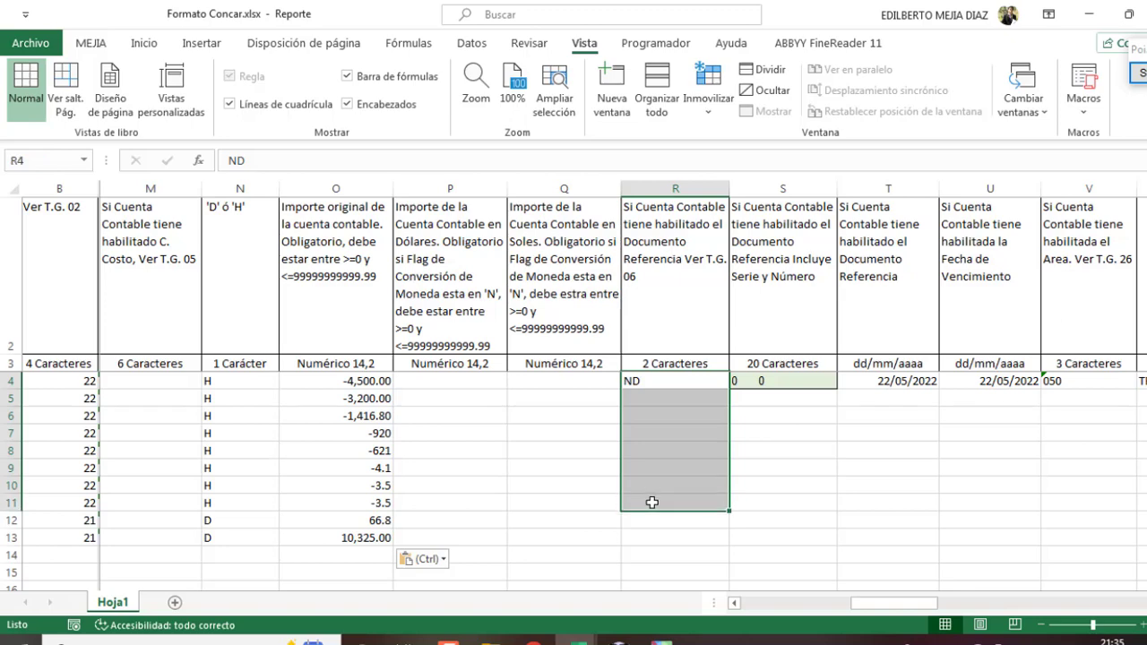
Fill ND down R4:R11 and enter NA in R12:R13.
key("ctrl+v")
left_click_drag(650, 522, 651, 532)
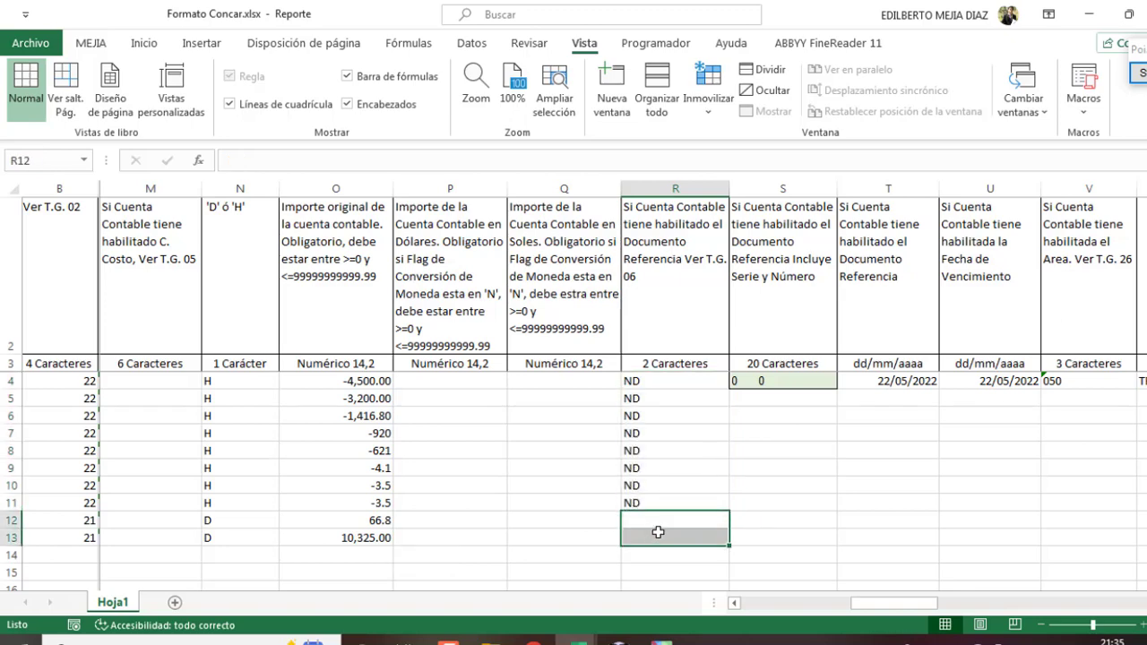
type("ND")
key("ctrl+Return")
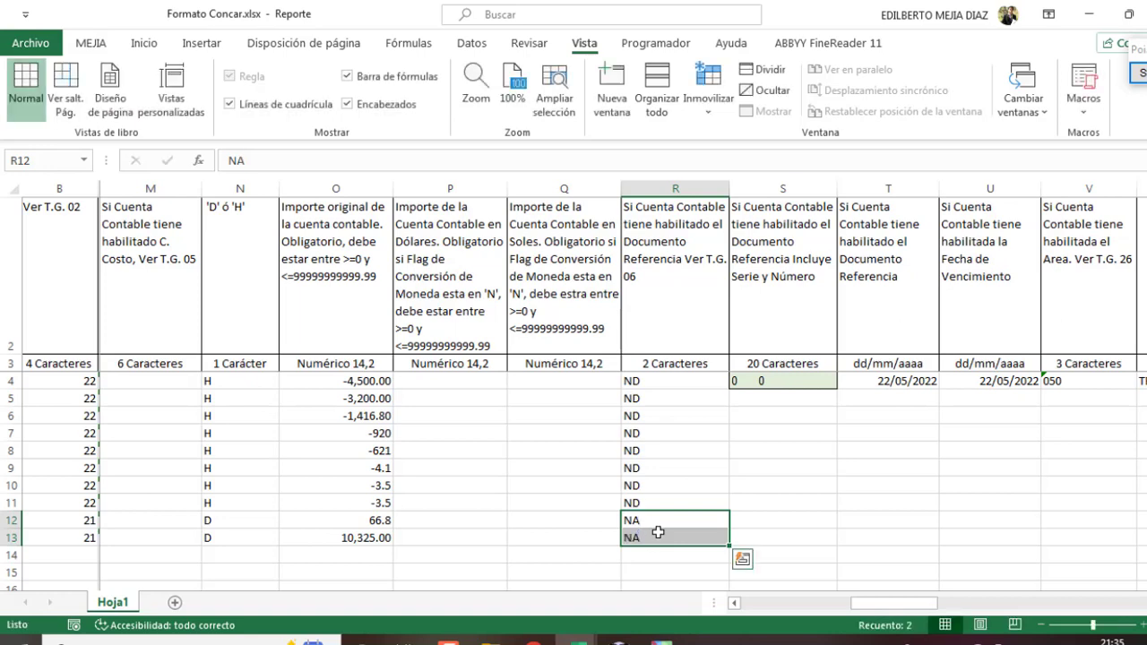
Paste the statement's operation numbers into S4:S13 as values only.
key("alt+Tab")
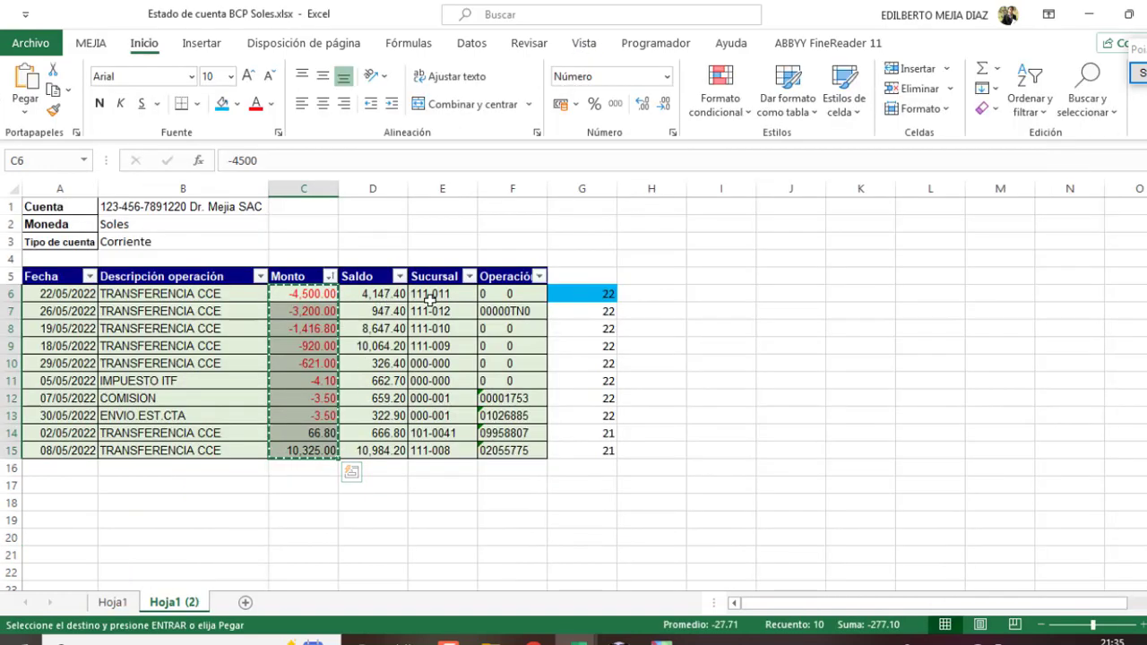
left_click_drag(493, 294, 516, 451)
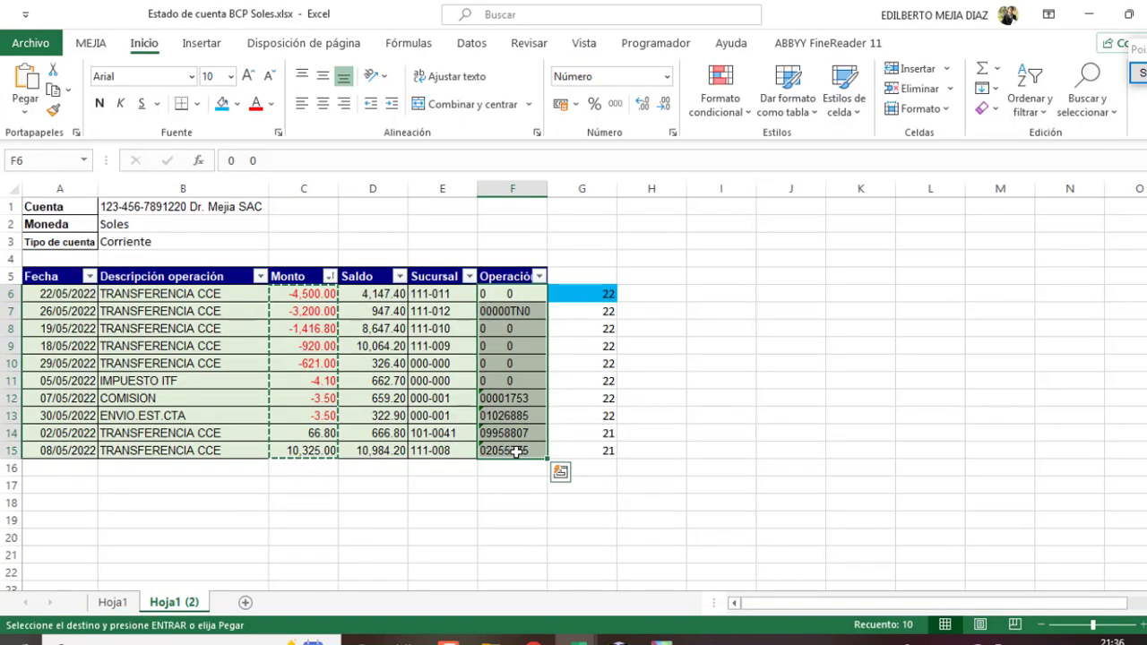
key("ctrl+c")
key("alt+Tab")
left_click(789, 385)
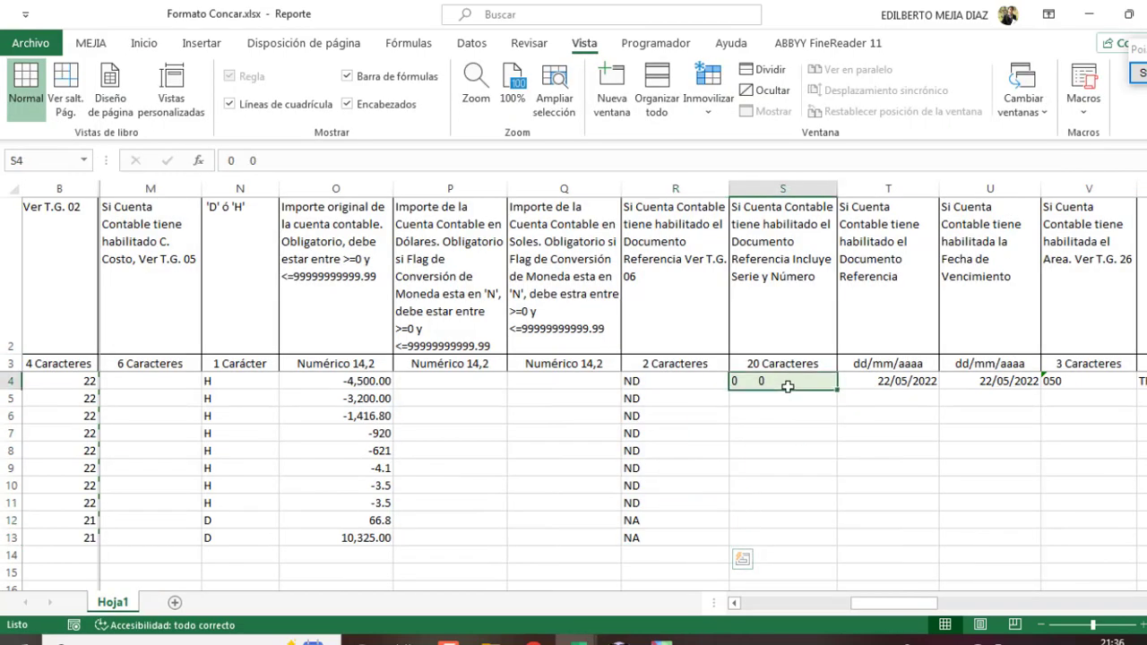
key("ctrl+v")
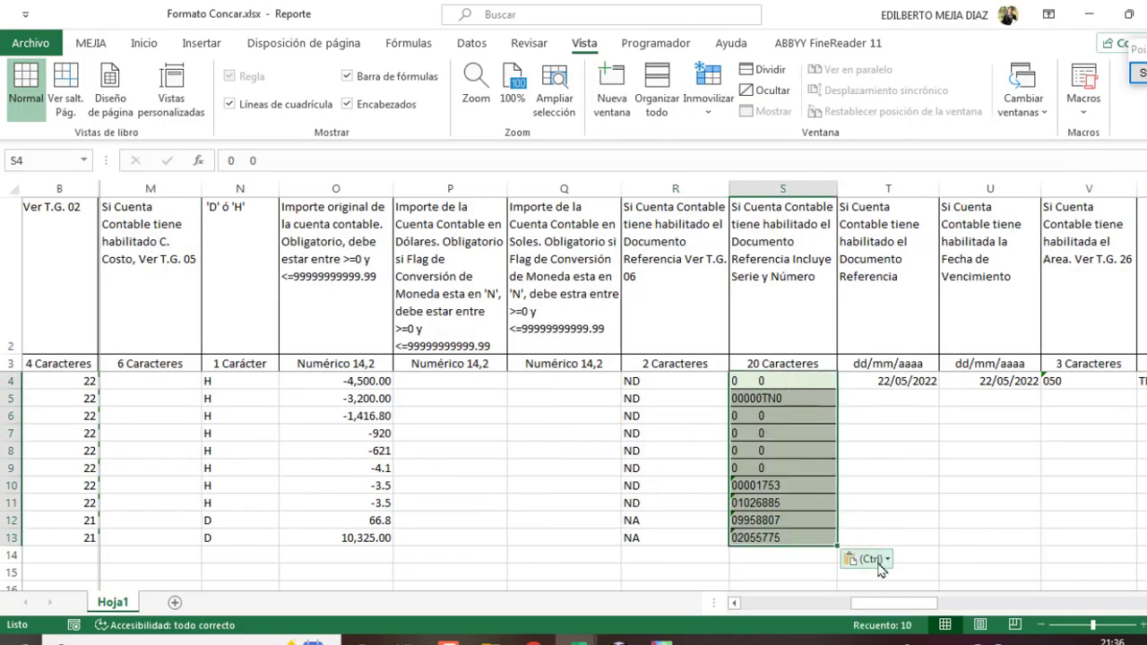
left_click(869, 559)
left_click(884, 606)
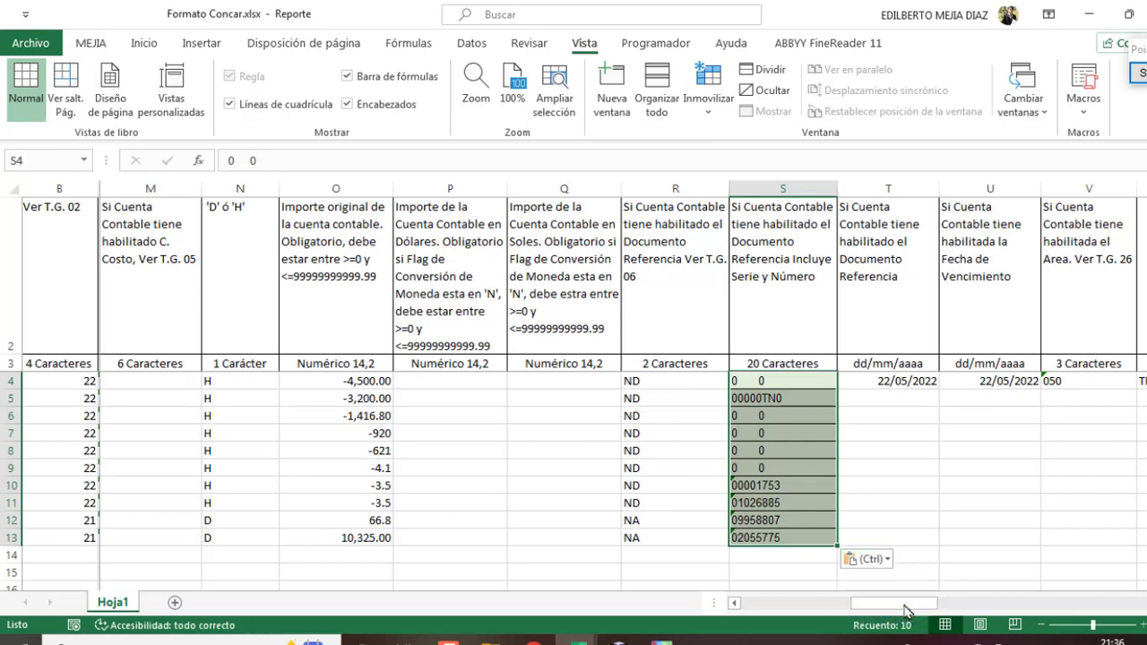
left_click_drag(921, 608, 973, 608)
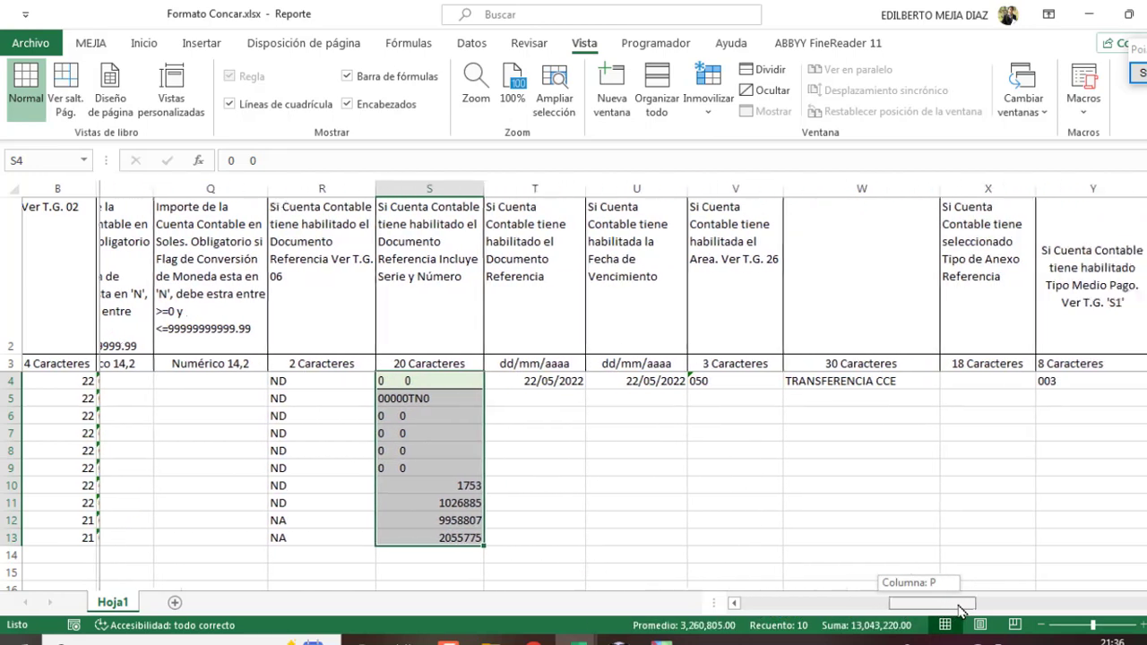
Enter =+D5 in T5 and fill it down to T13 for the reference dates.
left_click(504, 396)
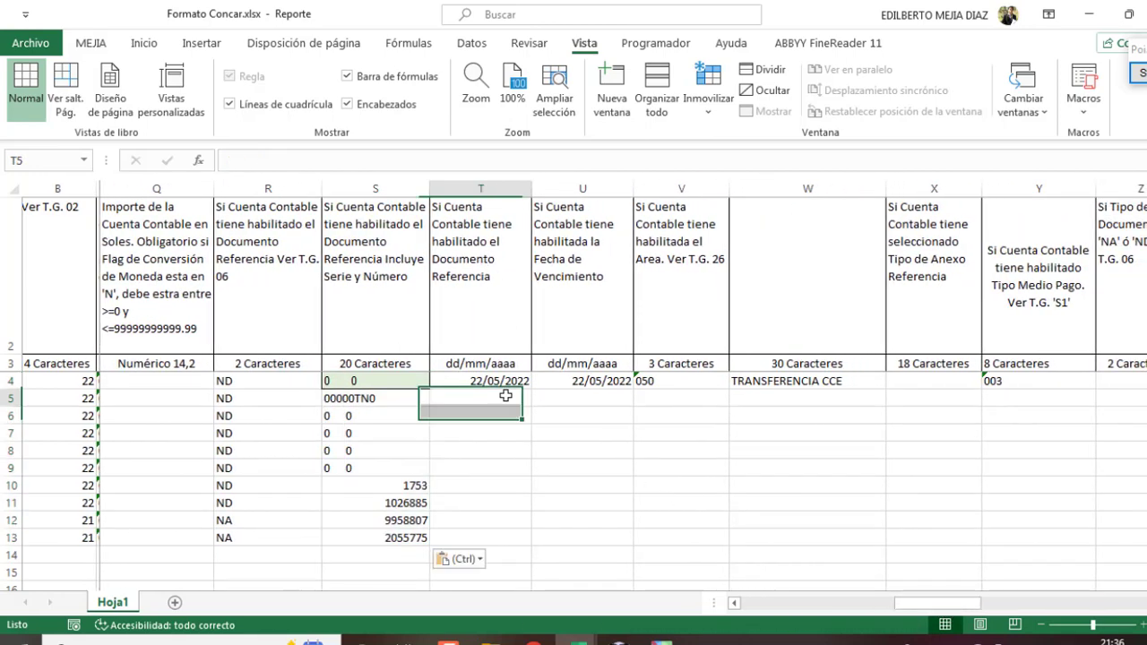
type("+")
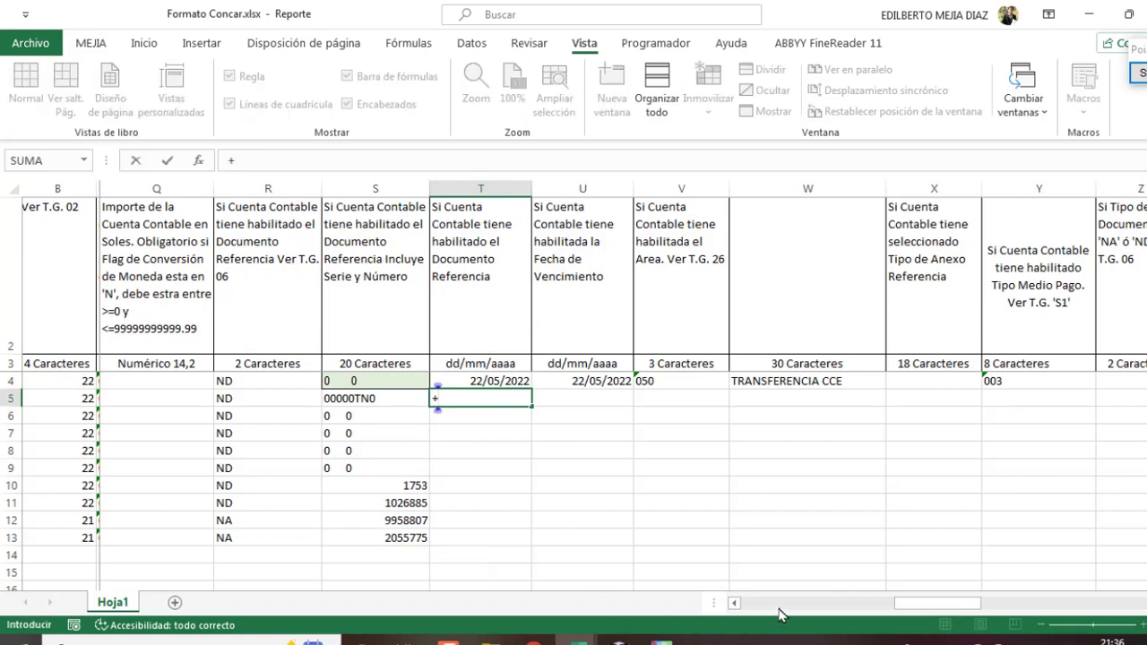
left_click_drag(951, 606, 802, 607)
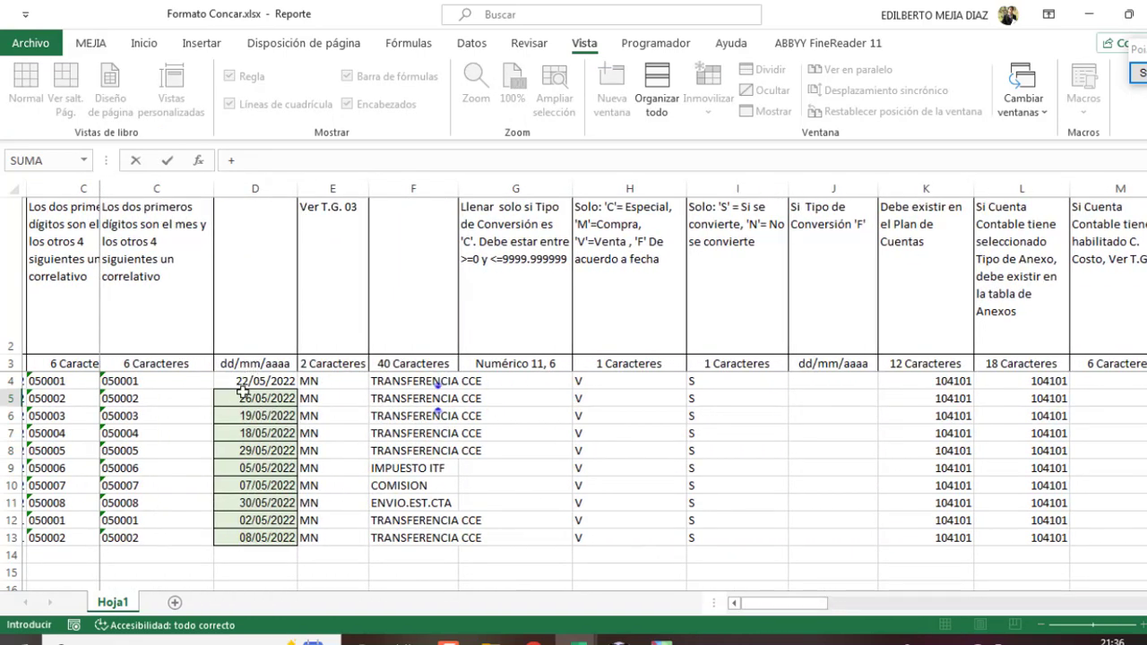
left_click(249, 399)
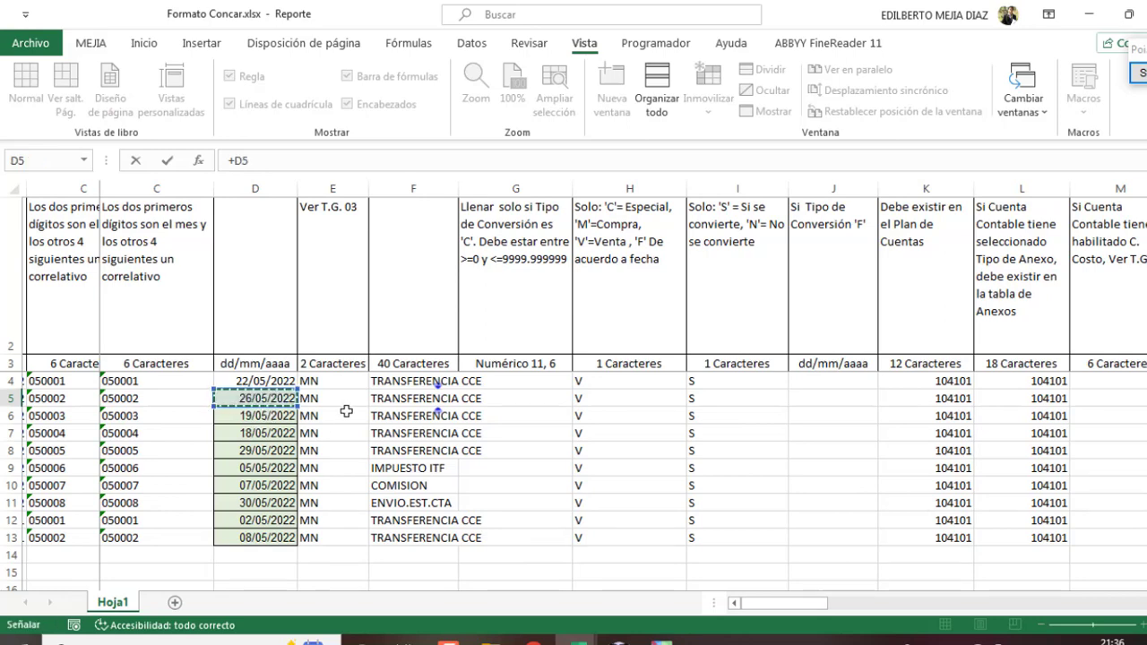
key("Return")
left_click(1094, 403)
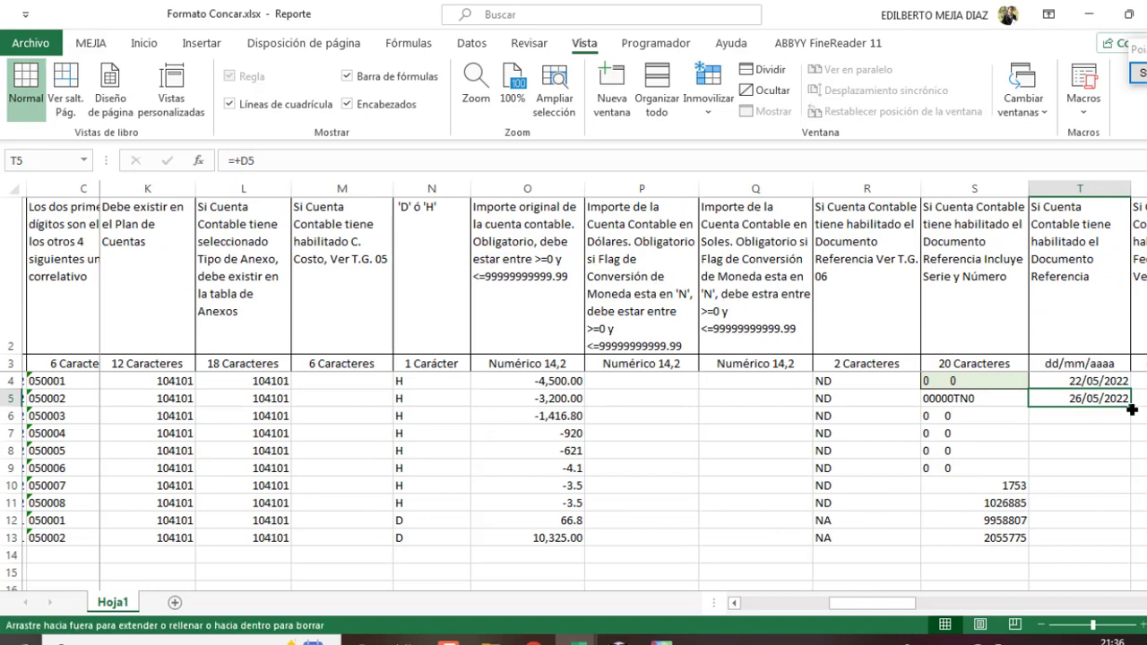
left_click_drag(1131, 410, 1075, 540)
left_click_drag(892, 604, 957, 607)
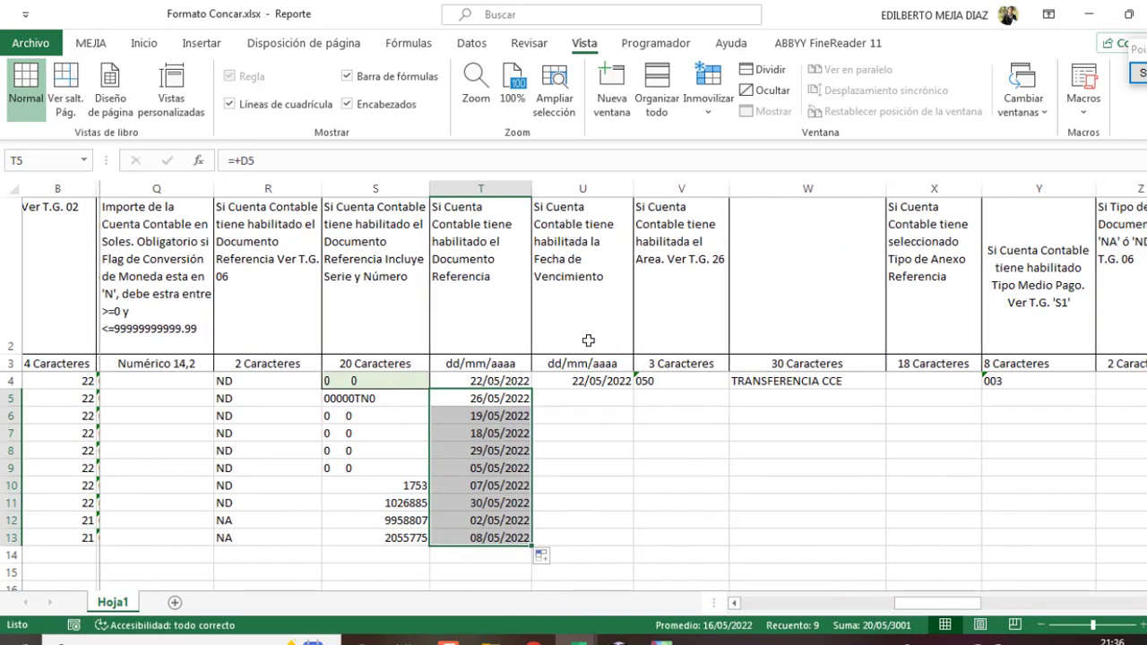
left_click(593, 281)
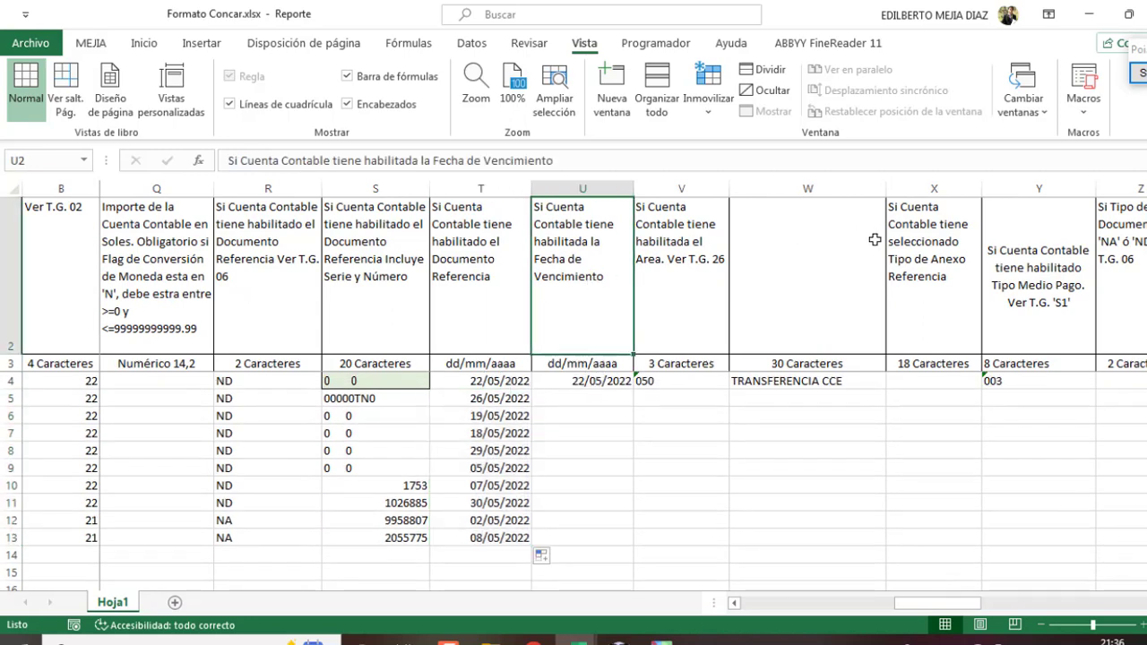
Set U5 to =+T5 filled down to row 13, and fill area 050 down V4:V11.
left_click(580, 395)
type("+")
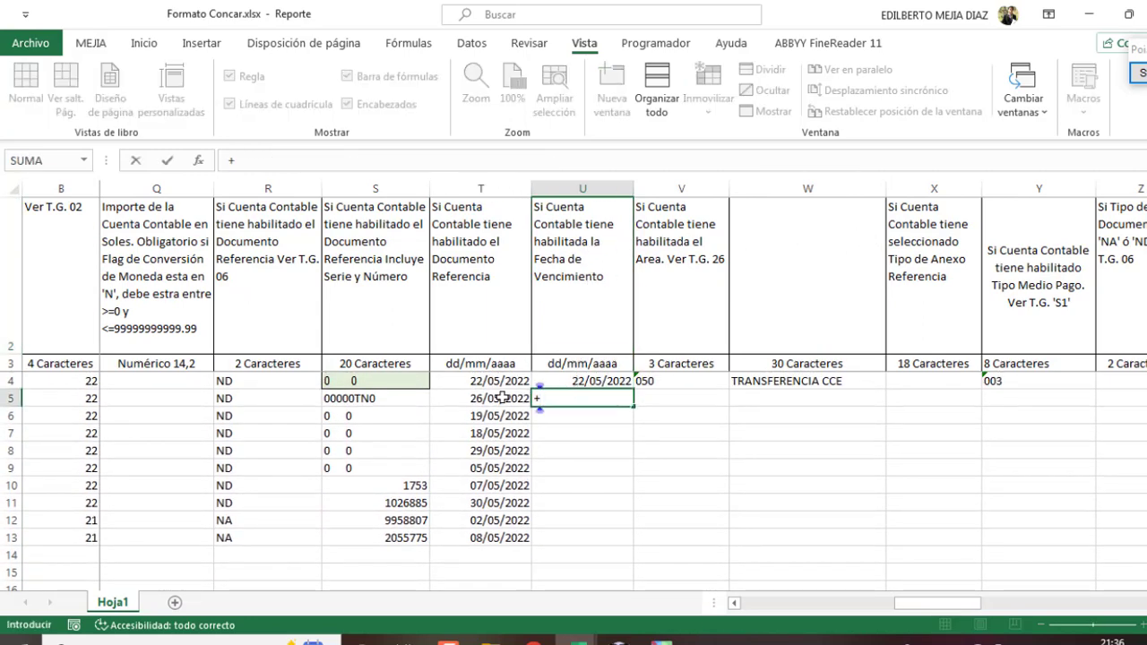
left_click(502, 398)
key("Return")
left_click(583, 402)
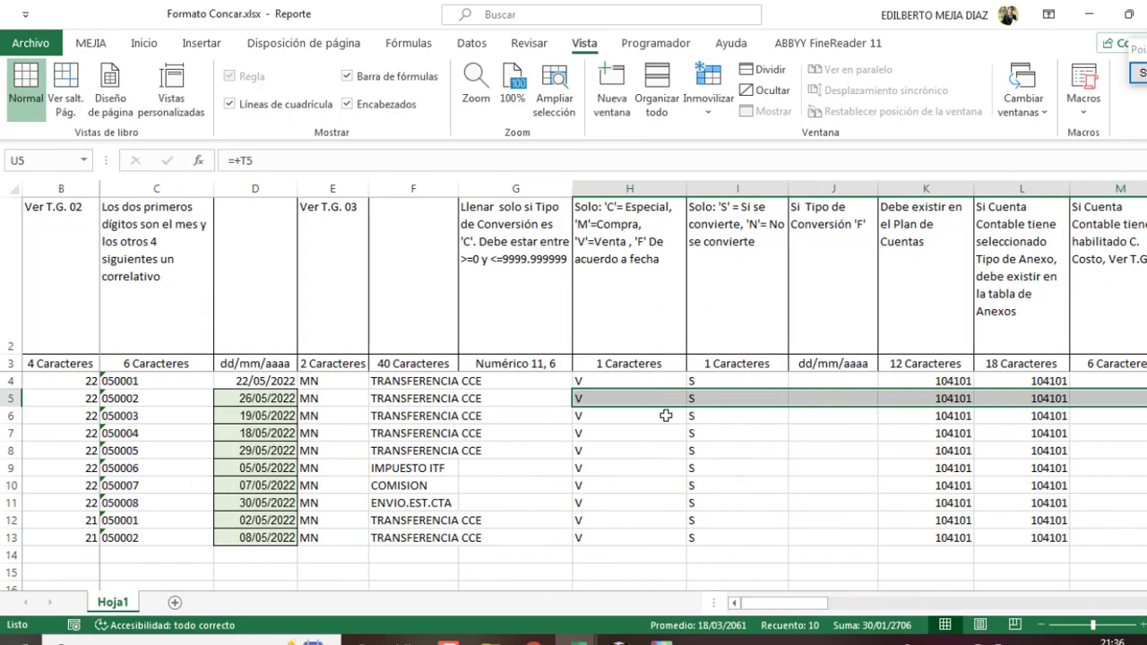
left_click_drag(839, 604, 964, 601)
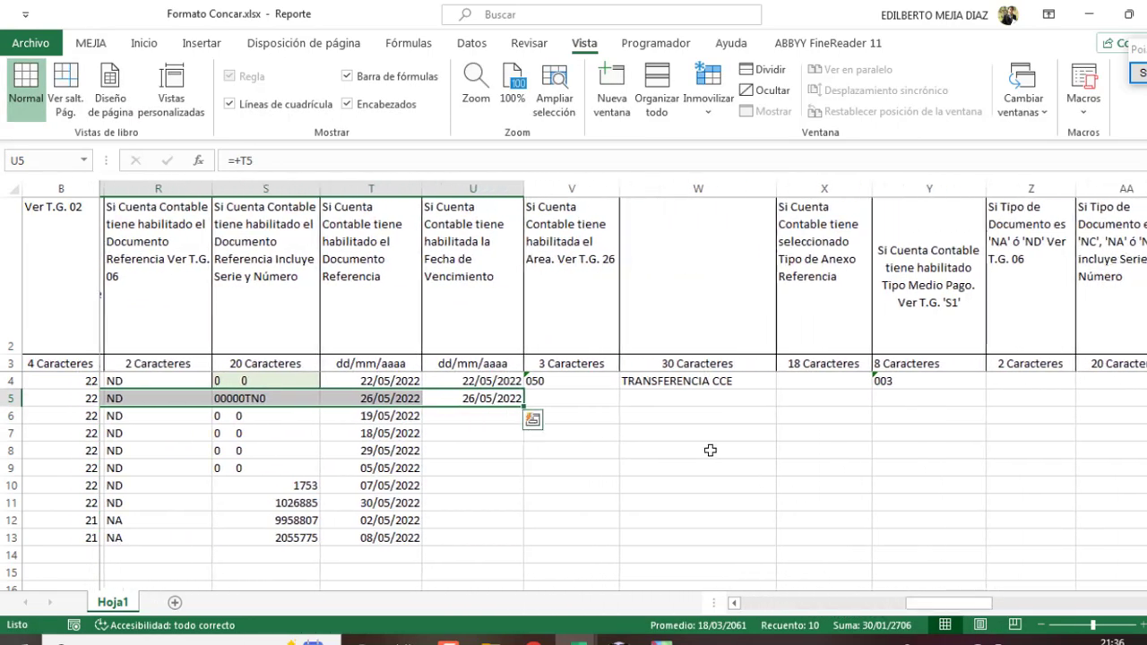
double_click(520, 407)
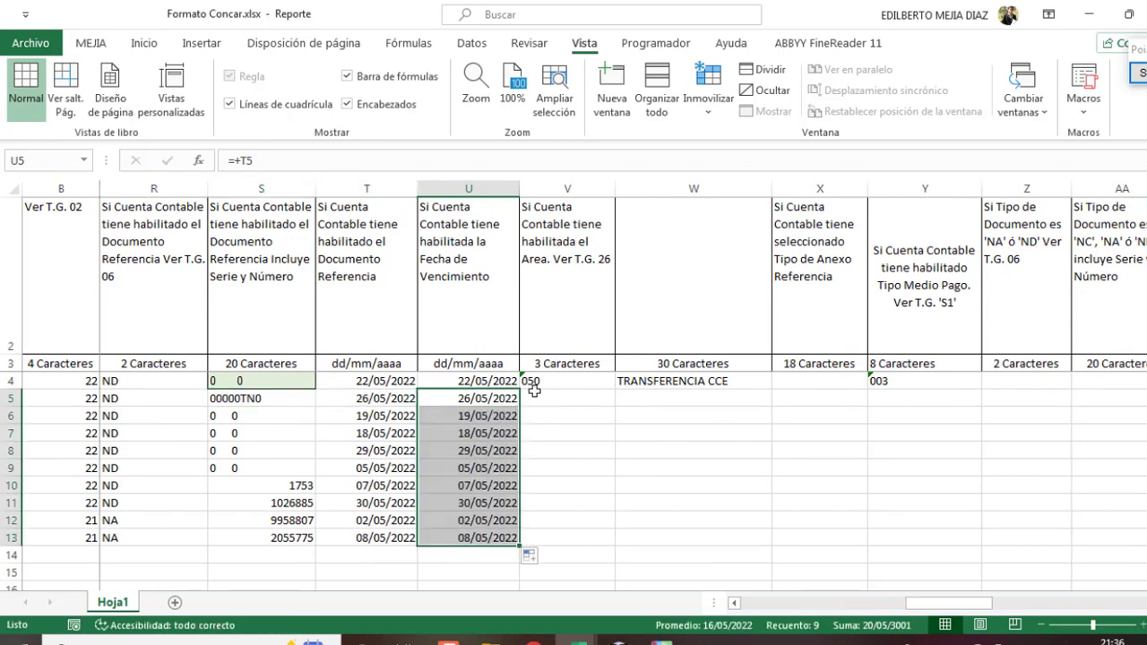
left_click(567, 261)
mouse_move(556, 380)
left_mouse_down()
mouse_move(567, 515)
mouse_move(562, 497)
left_mouse_up()
key("ctrl+d")
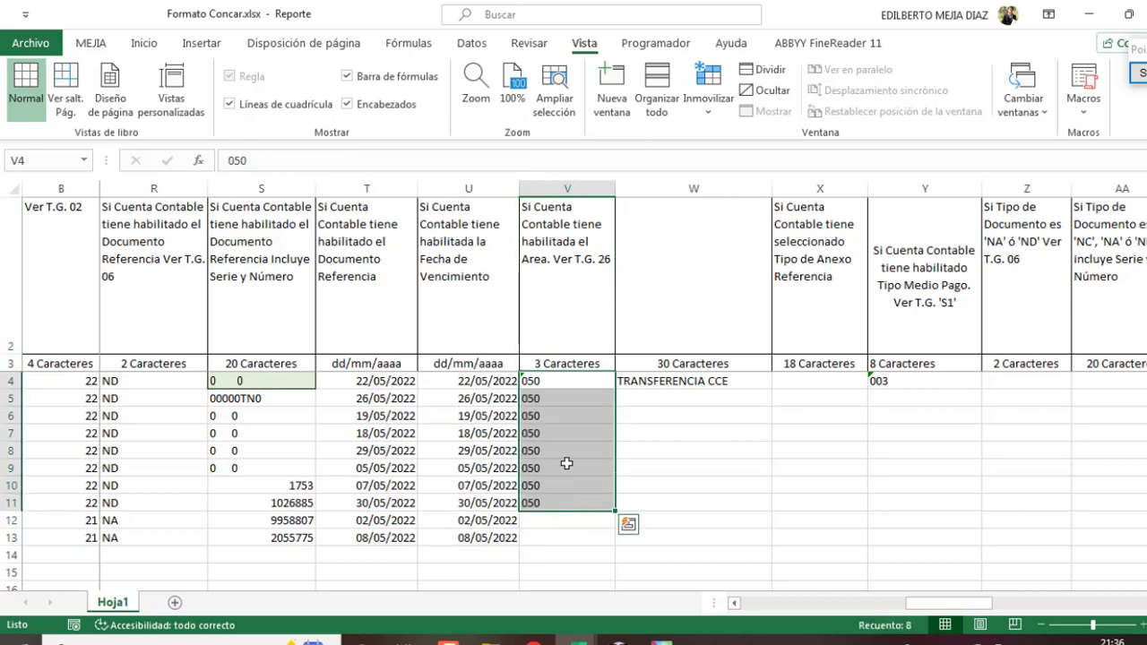
Enter area code 020 in both V12 and V13.
left_click_drag(528, 523, 535, 535)
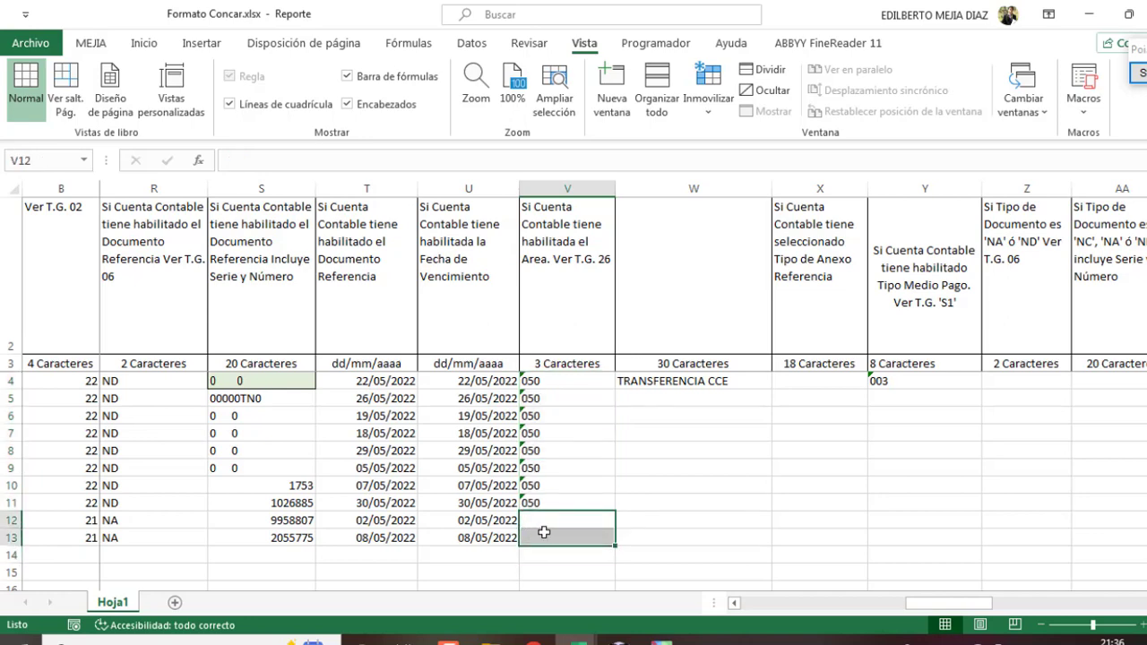
type("020")
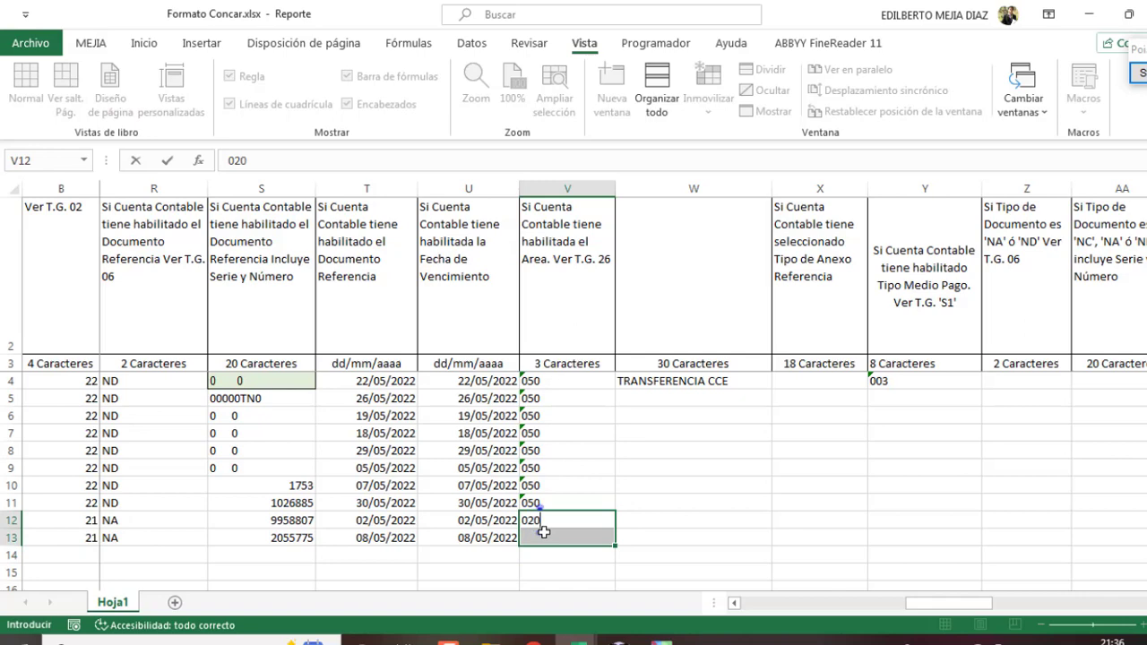
key("ctrl+Return")
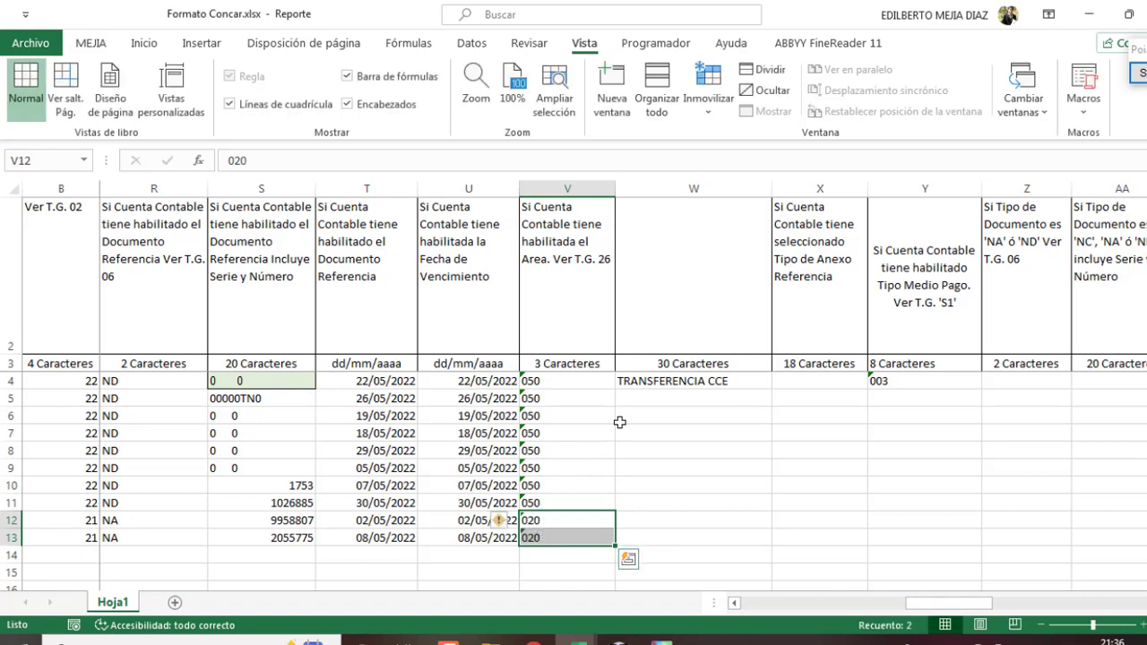
Fill W4:W13 with =+F4 so each row mirrors its column F description.
left_click(628, 381)
type("+")
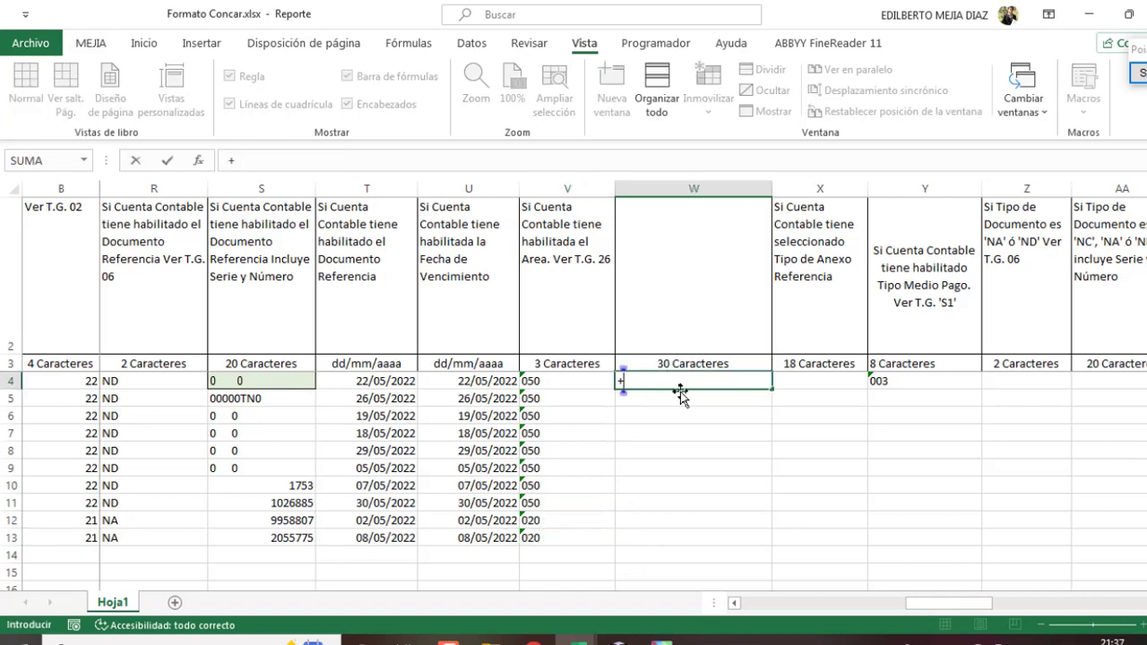
left_click_drag(950, 603, 798, 609)
left_click(329, 381)
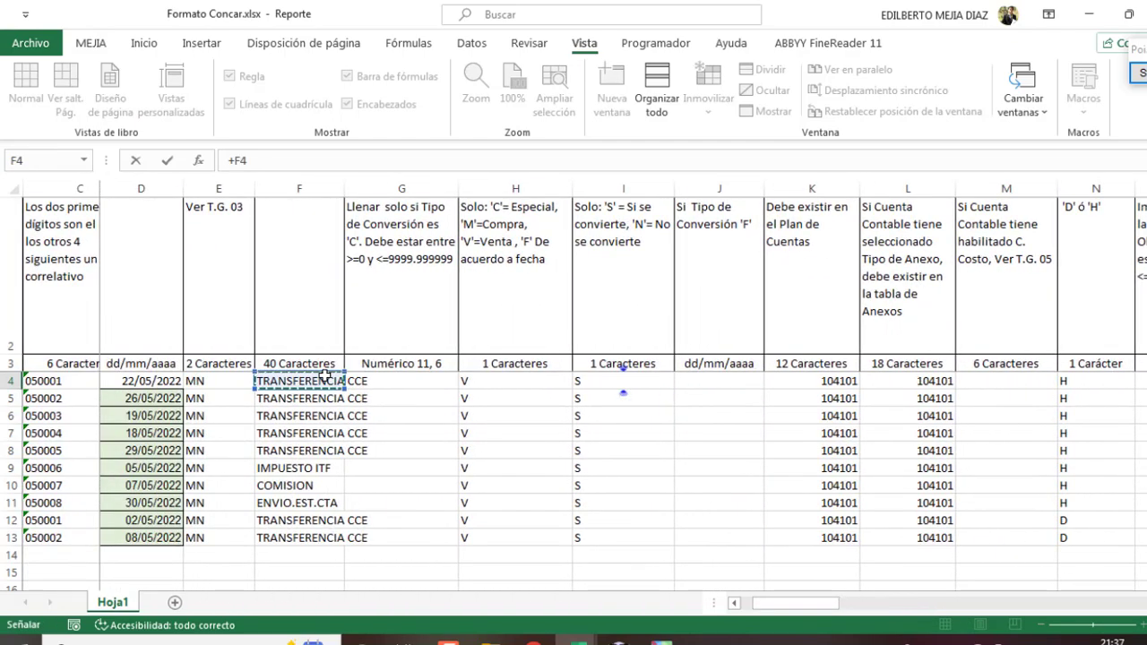
key("Return")
left_click(1073, 383)
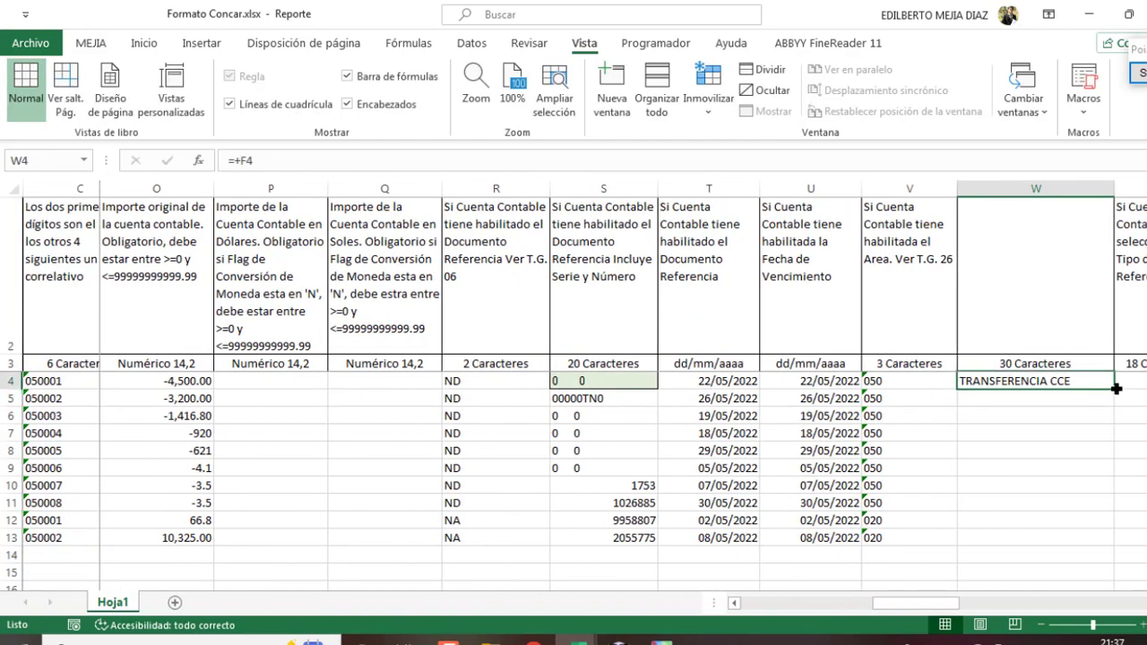
double_click(1116, 388)
left_click_drag(933, 604, 983, 608)
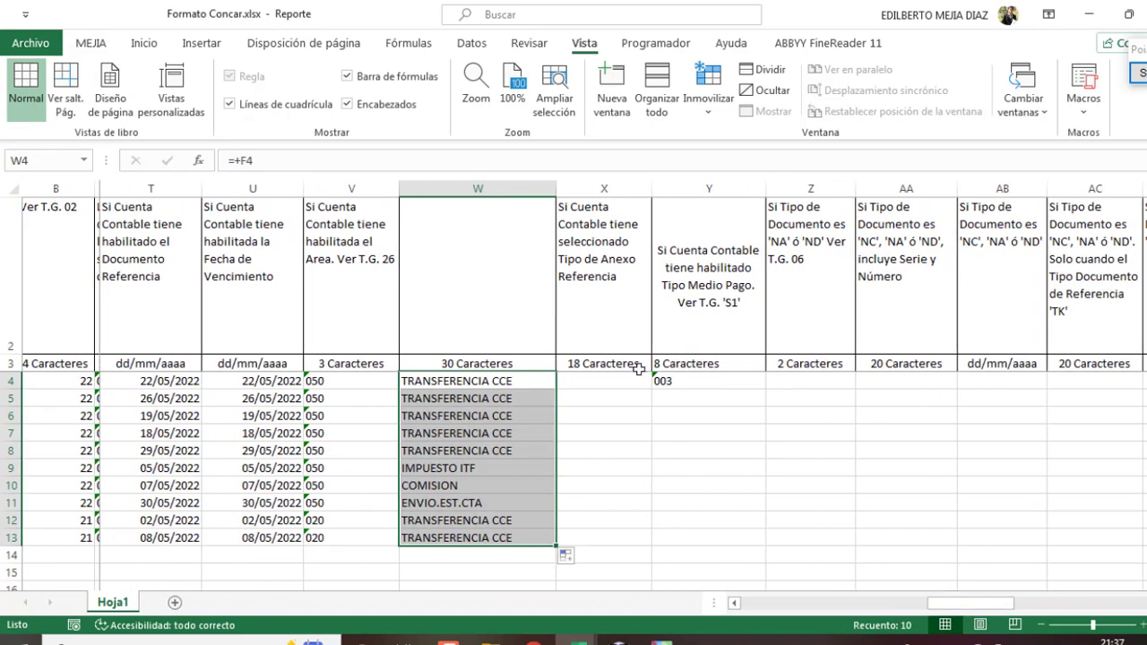
left_click(699, 384)
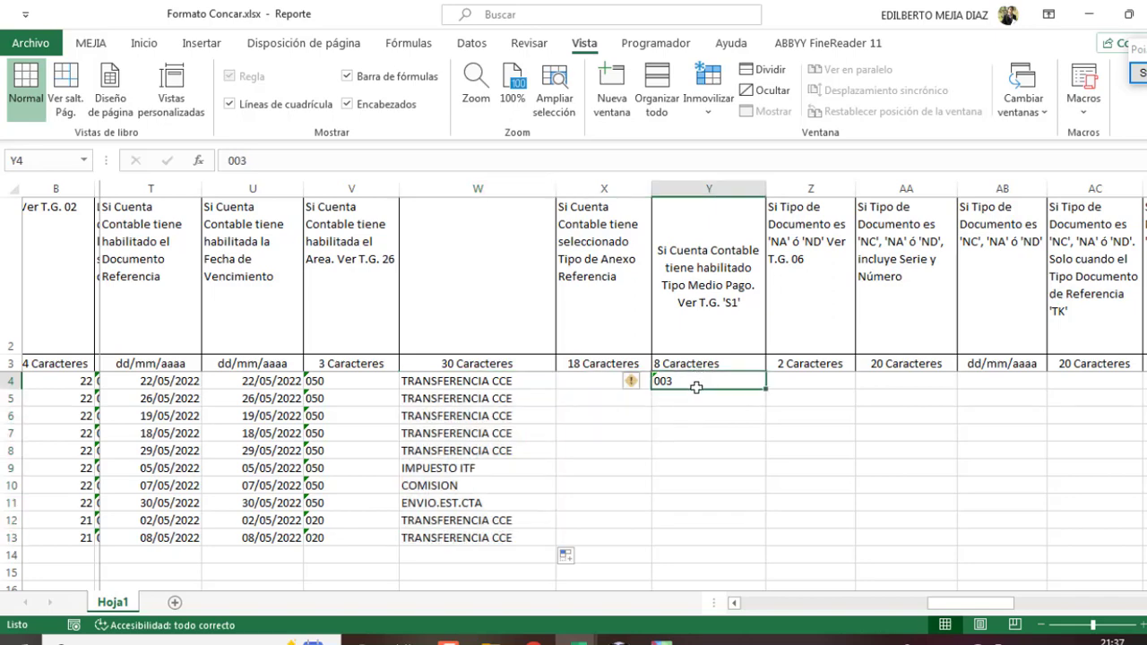
Fill payment code 003 down Y4:Y13, then review the H/D flags in column N.
left_click_drag(696, 387, 714, 538)
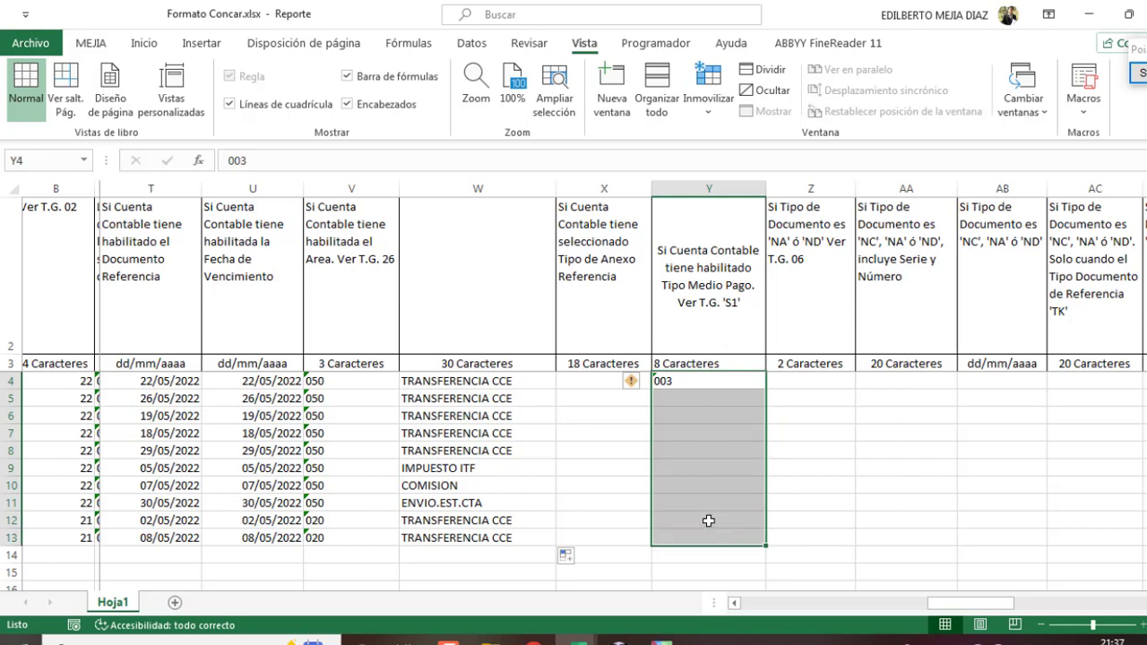
key("ctrl+d")
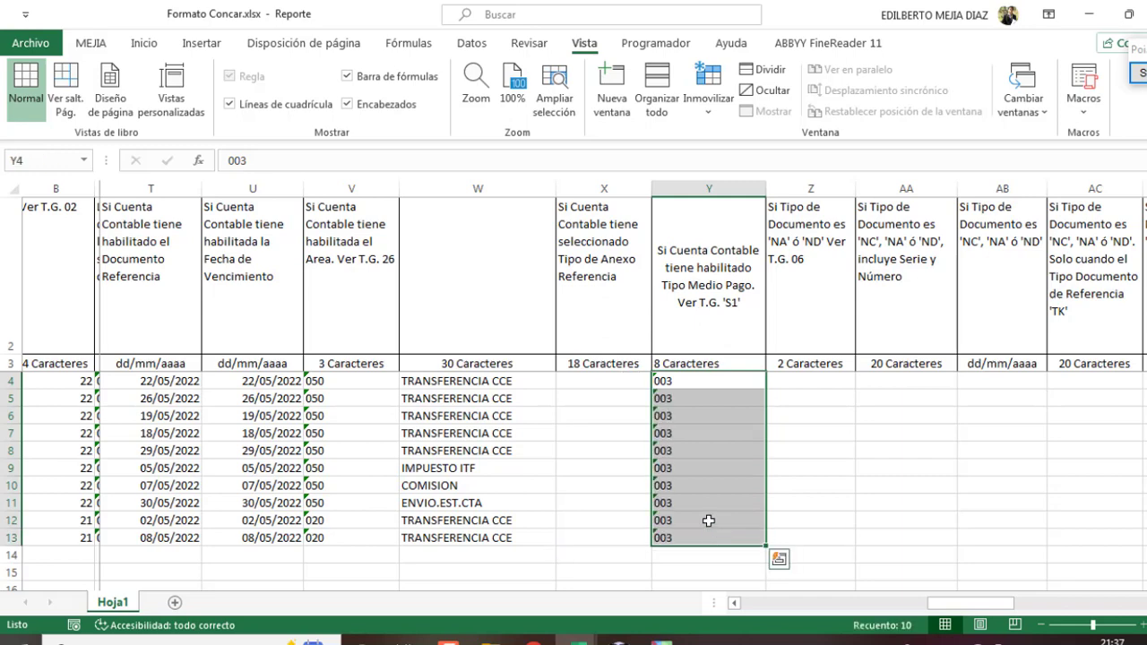
left_click_drag(977, 603, 870, 601)
mouse_move(340, 381)
left_mouse_down()
mouse_move(345, 501)
mouse_move(333, 538)
left_mouse_up()
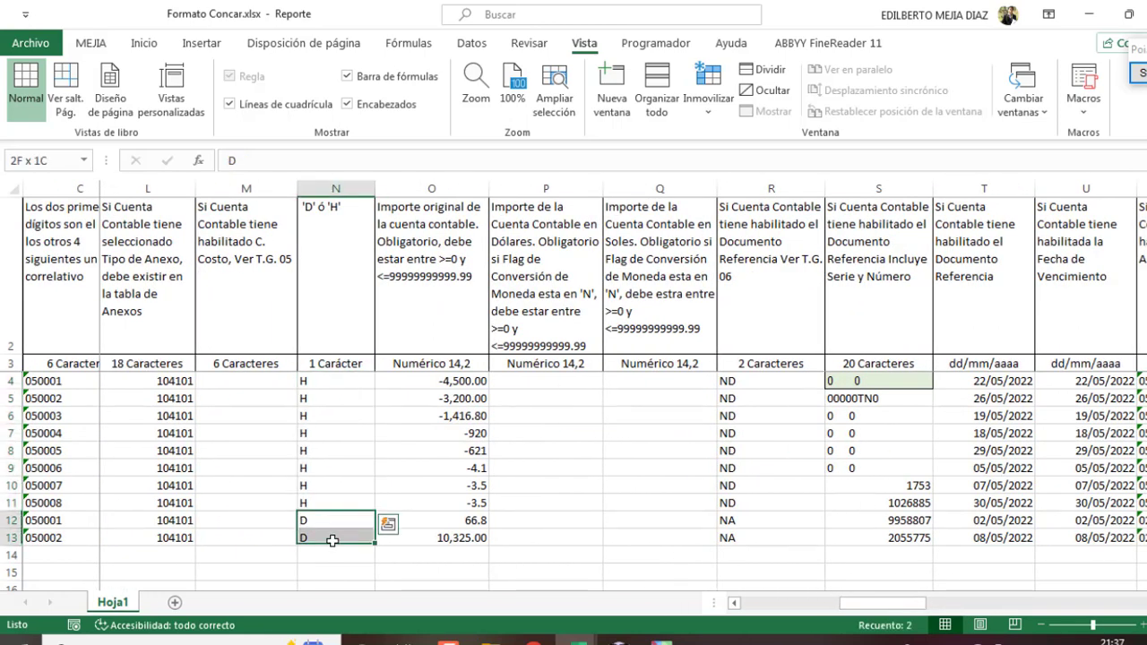
left_click_drag(860, 609, 704, 604)
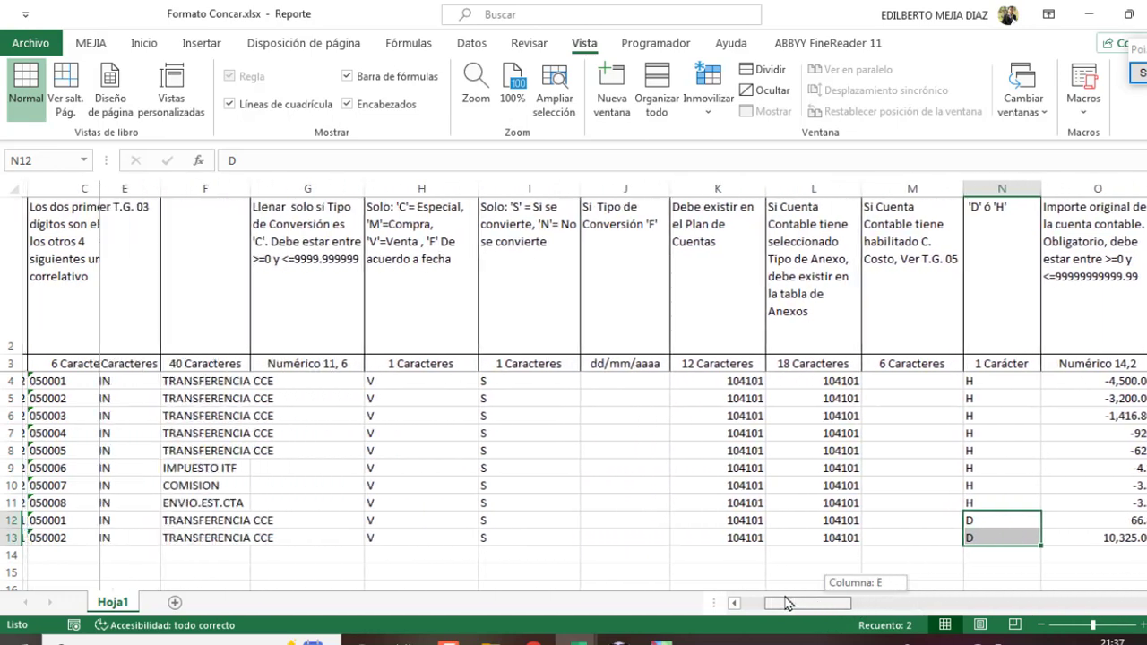
Make row 14 a thin yellow-filled separator strip.
left_click(10, 555)
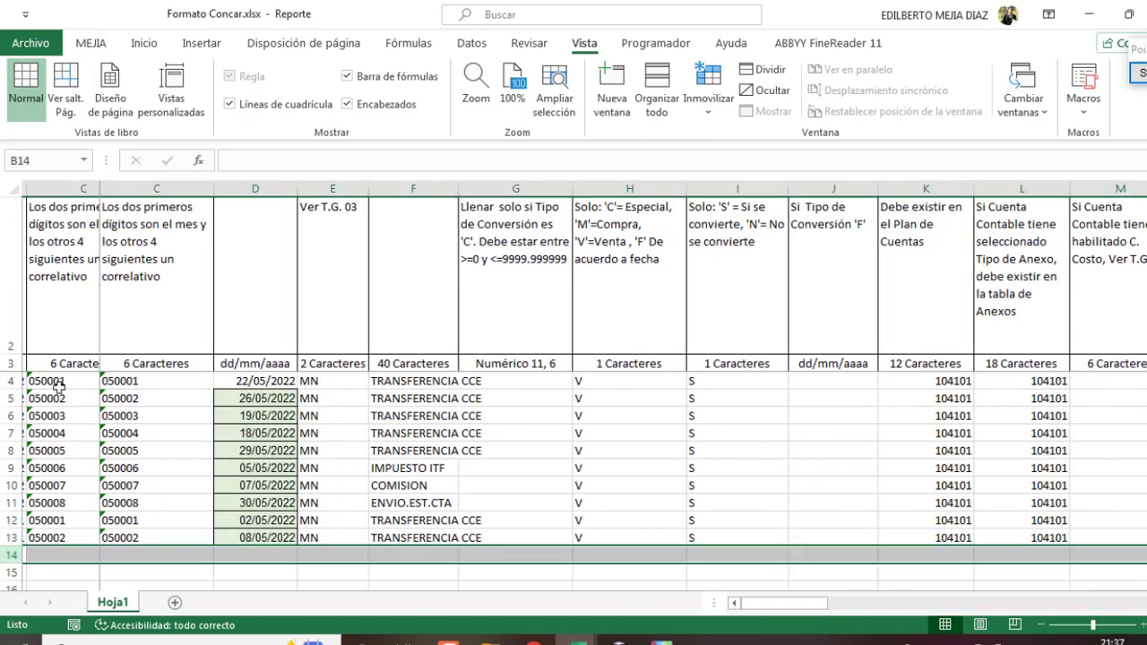
left_click(142, 46)
left_click(222, 103)
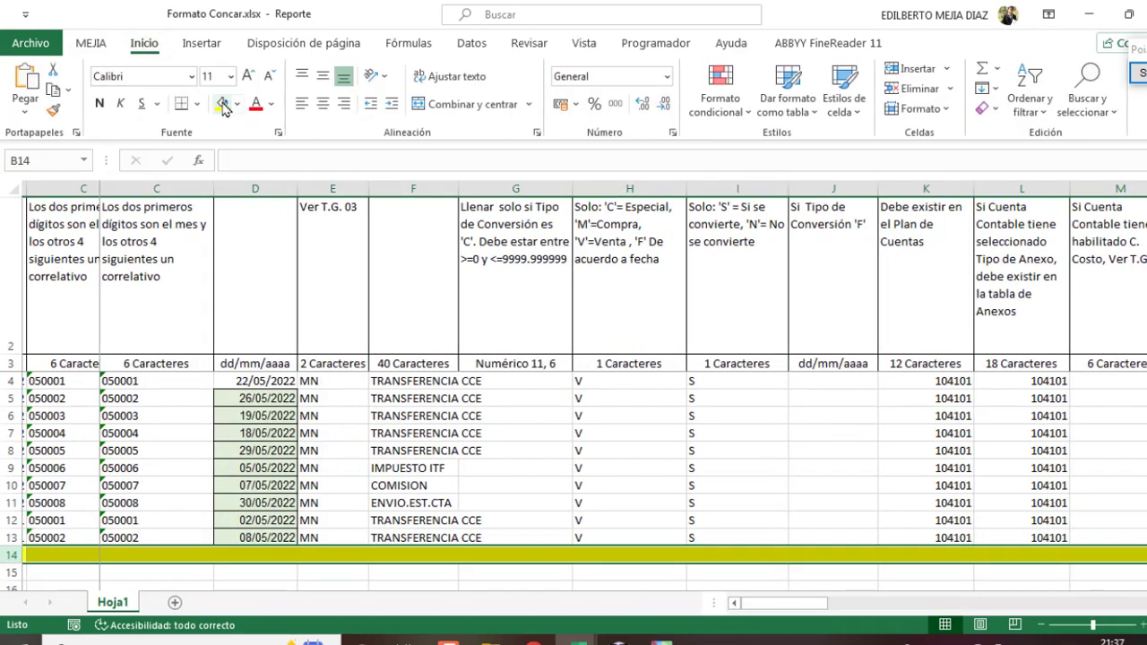
left_click_drag(25, 561, 24, 550)
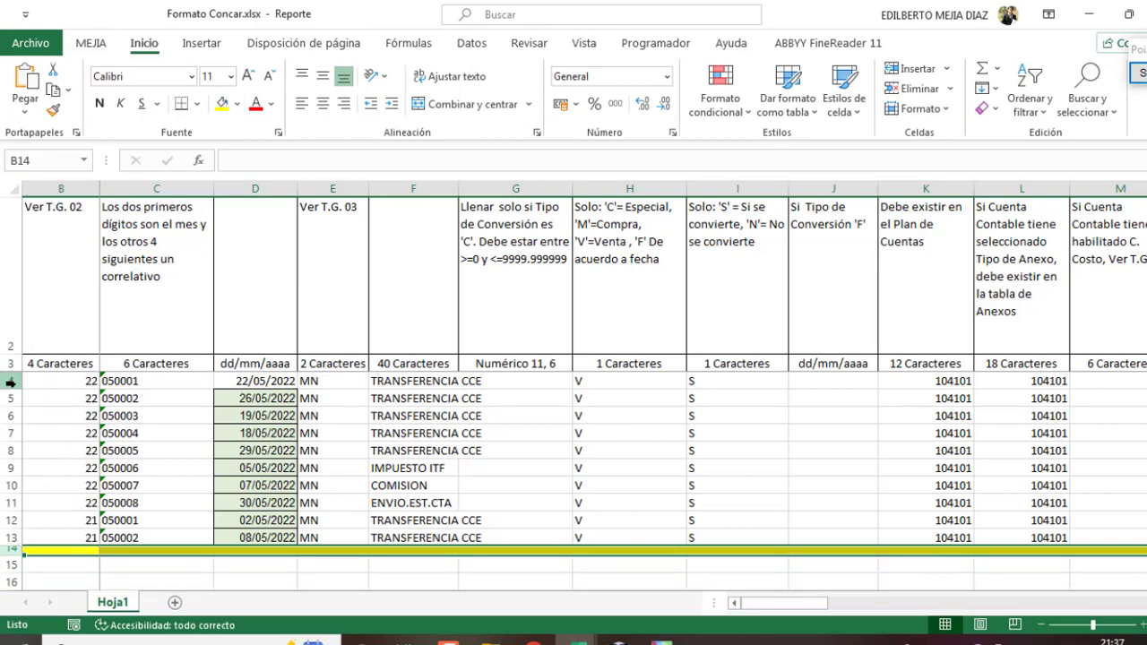
Duplicate voucher rows 4–13 into rows 15–24.
left_click_drag(12, 381, 42, 539)
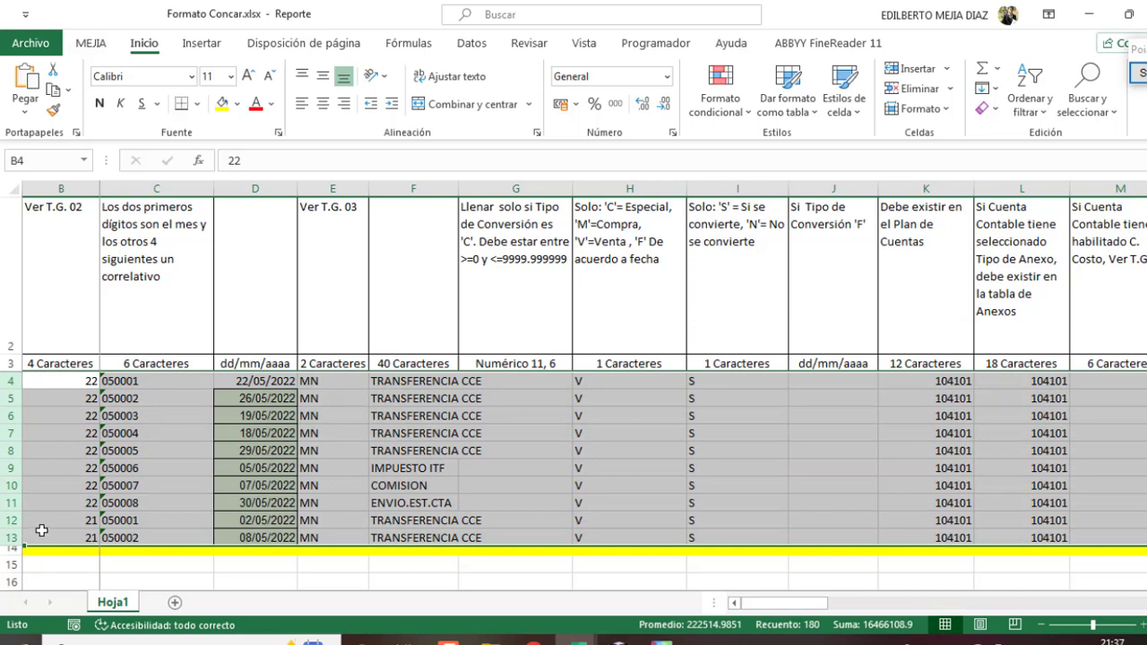
key("ctrl+c")
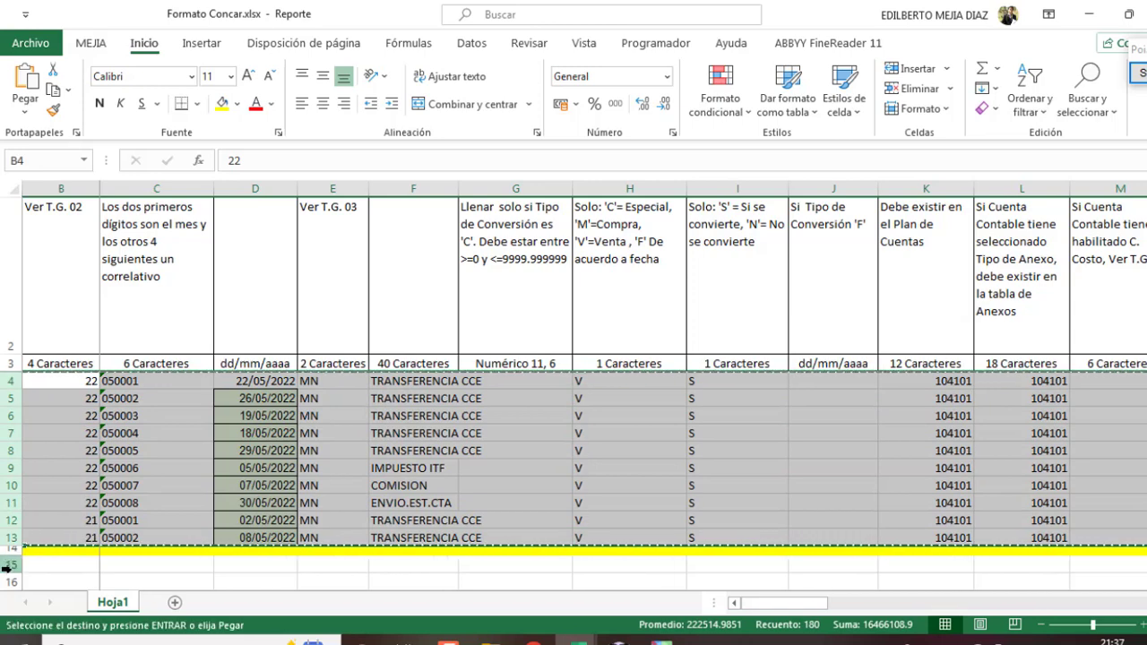
left_click(10, 564)
key("ctrl+v")
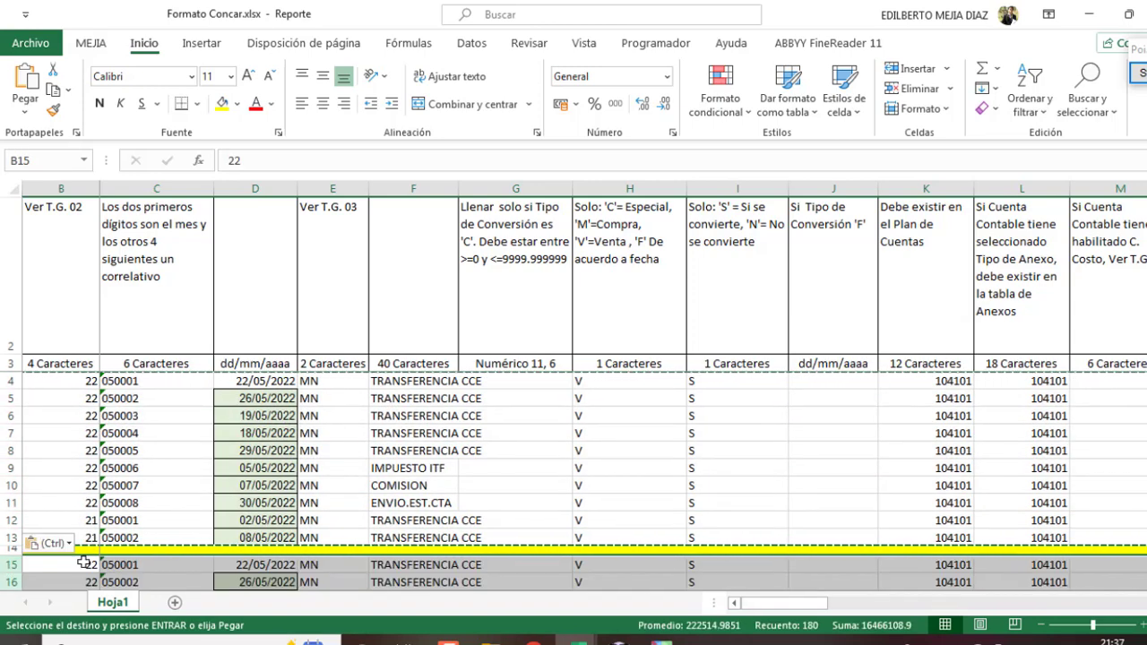
left_click(63, 543)
left_click(41, 473)
key("Escape")
Apply row 6's formatting to rows 15–24 and check the copied account and H entries.
left_click(11, 415)
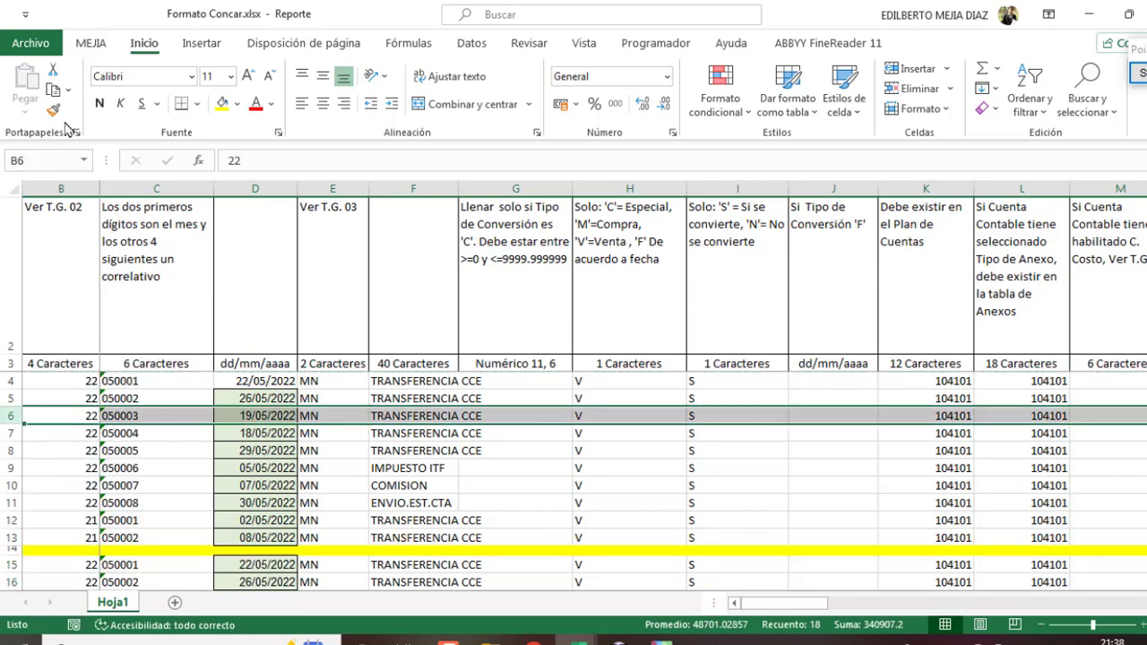
left_click(56, 112)
scroll(135, 484, "down", 4)
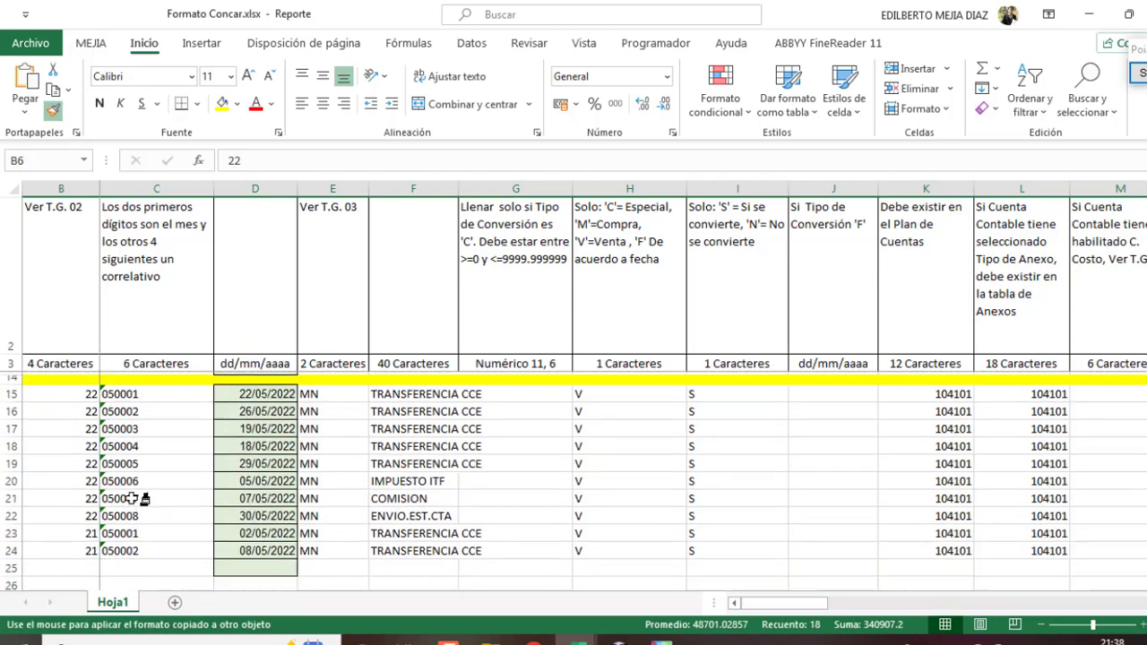
scroll(49, 448, "up", 1)
left_click_drag(26, 426, 40, 584)
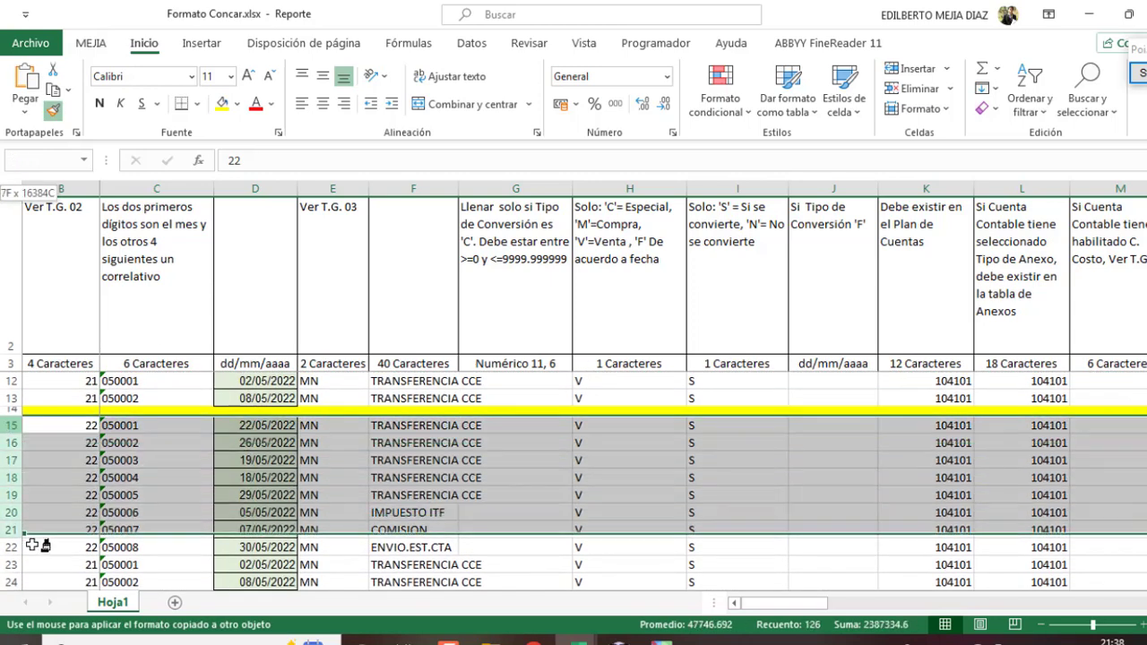
left_click(358, 513)
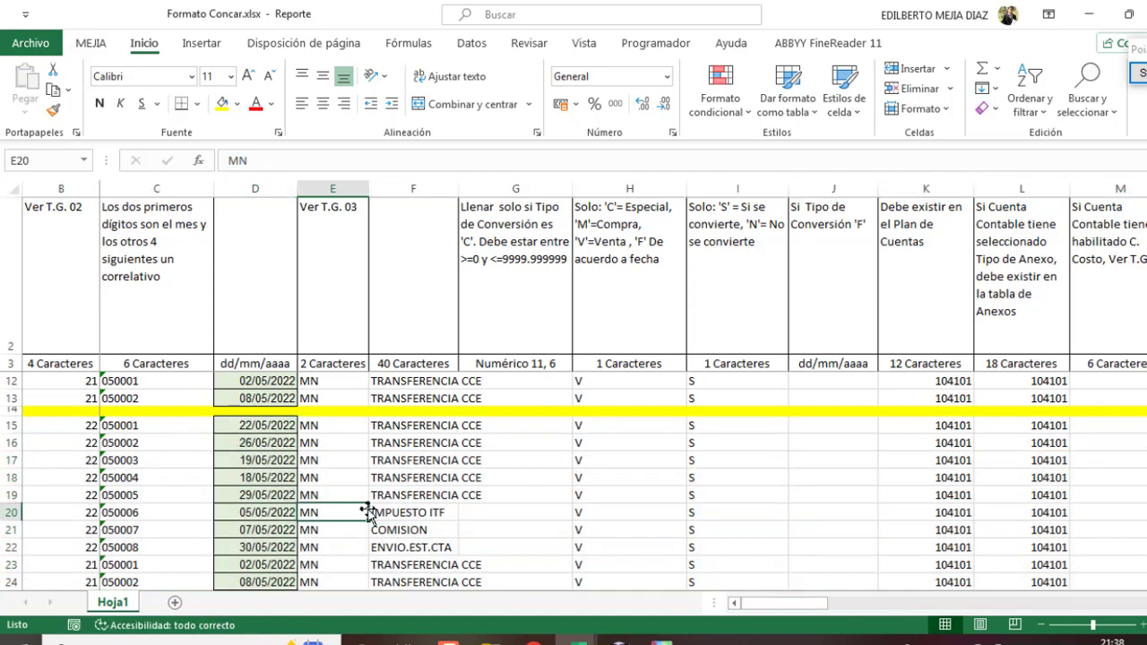
scroll(376, 513, "down", 2)
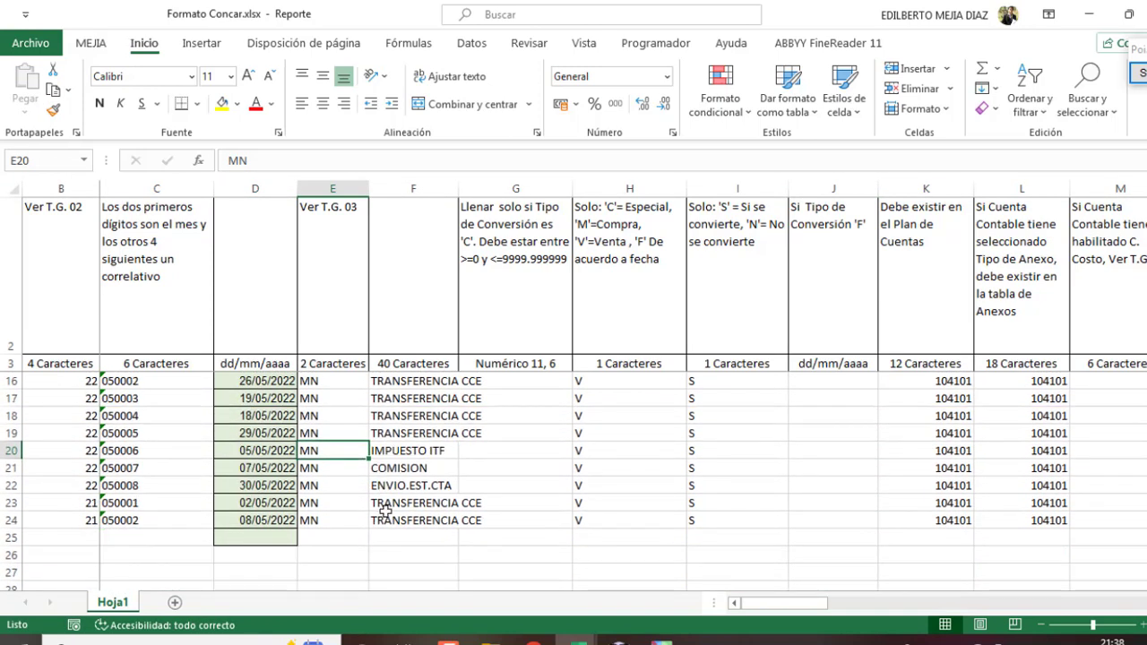
scroll(182, 433, "up", 1)
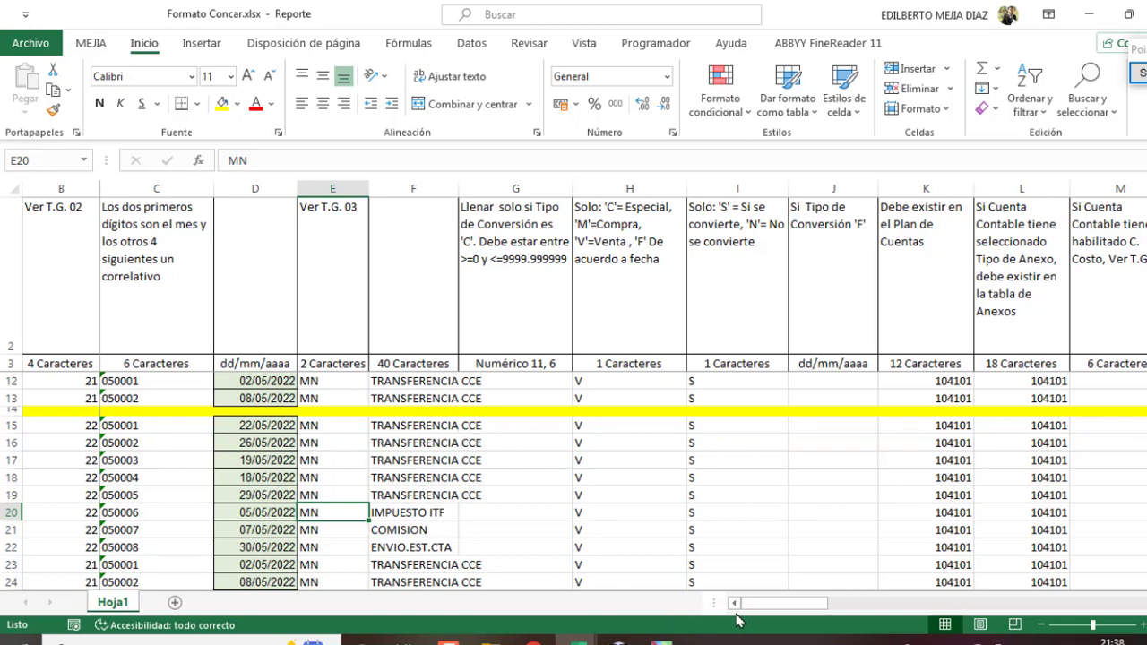
left_click_drag(794, 605, 852, 607)
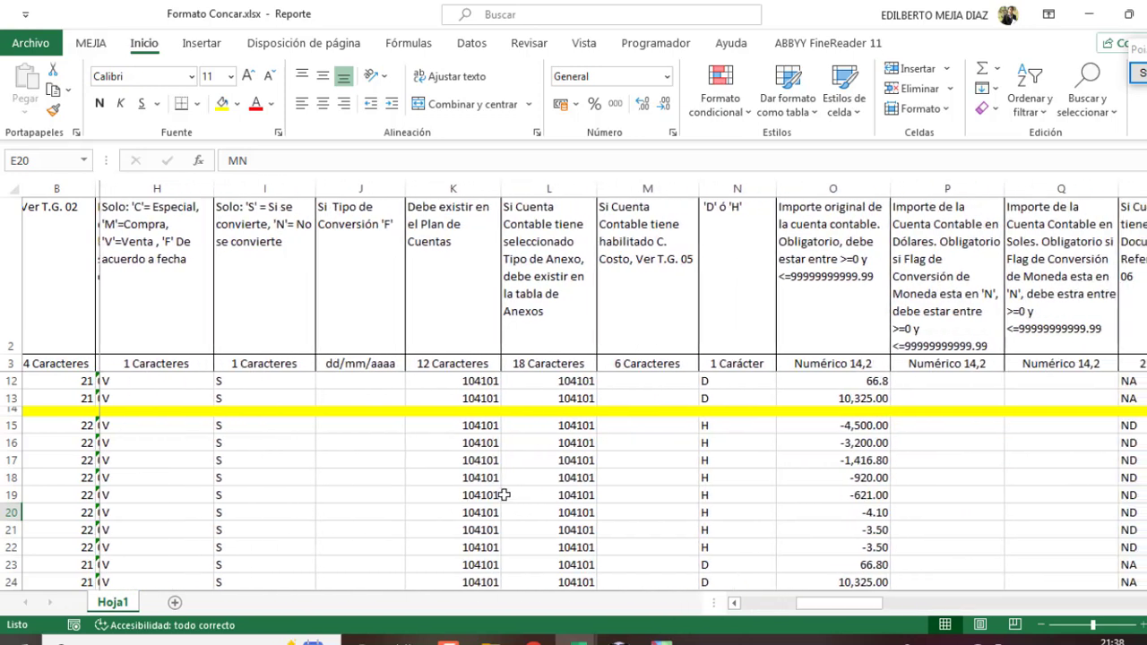
left_click(484, 428)
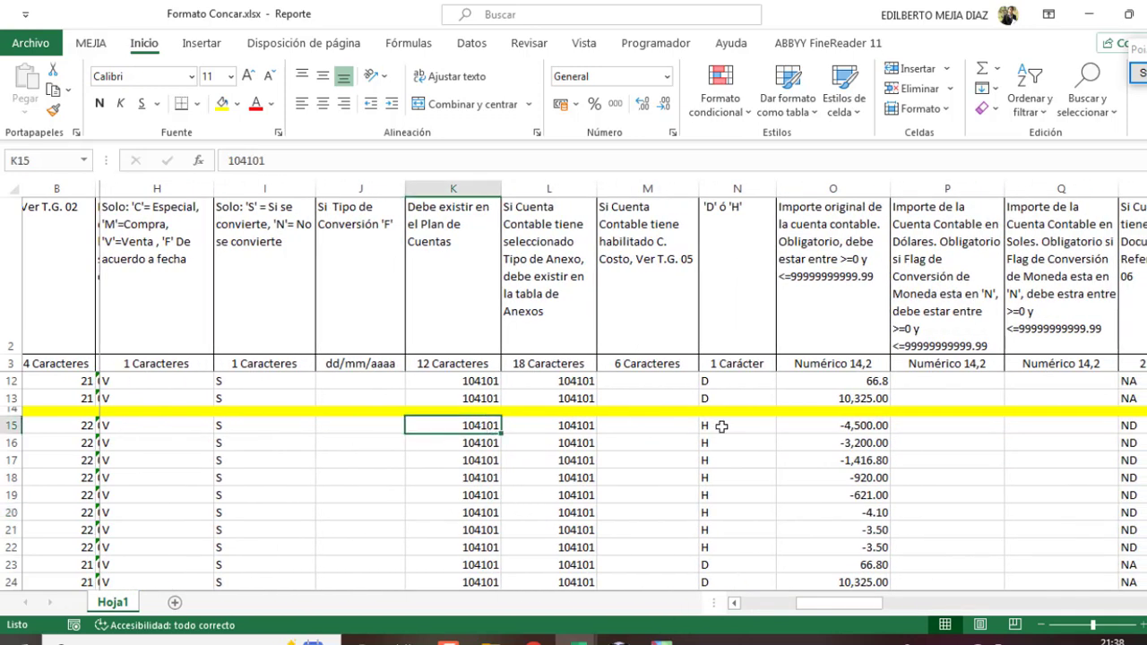
left_click_drag(721, 427, 731, 548)
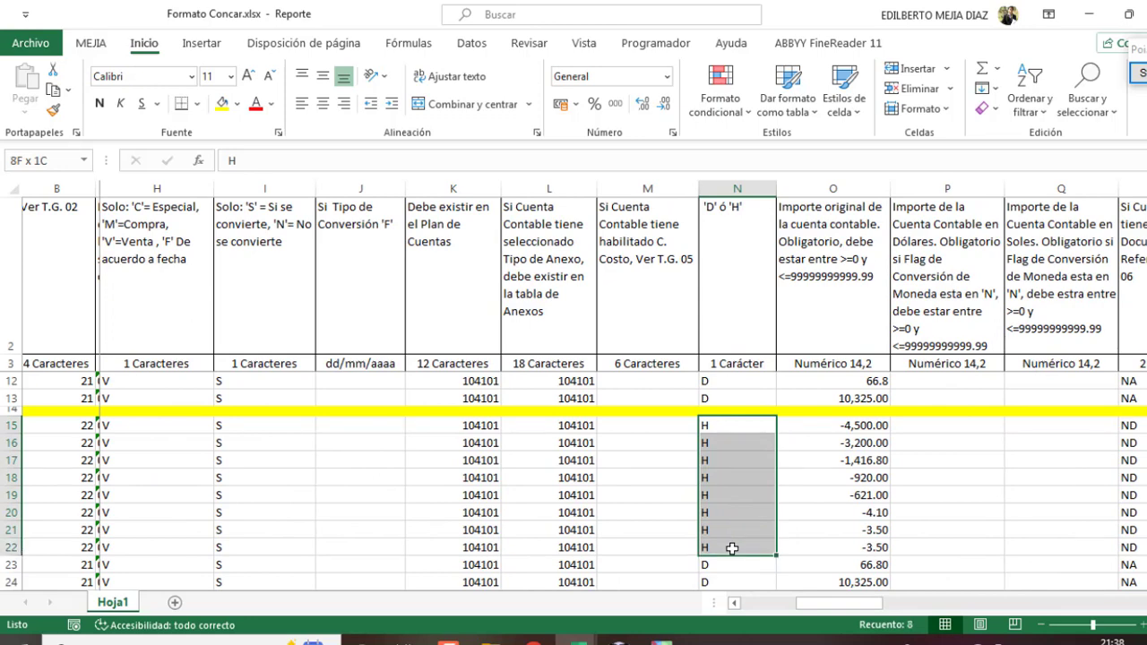
Enter account 421201 into all eight cells K15:K22 at once.
left_click_drag(732, 548, 732, 548)
left_click_drag(481, 426, 485, 546)
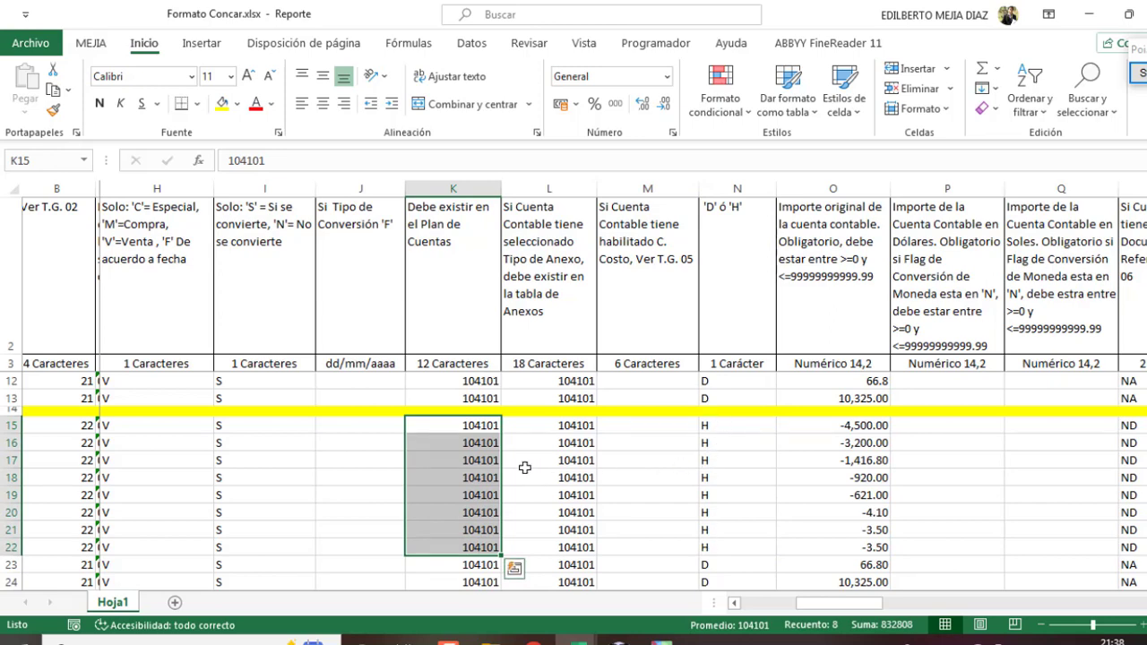
scroll(524, 466, "up", 3)
scroll(483, 383, "down", 1)
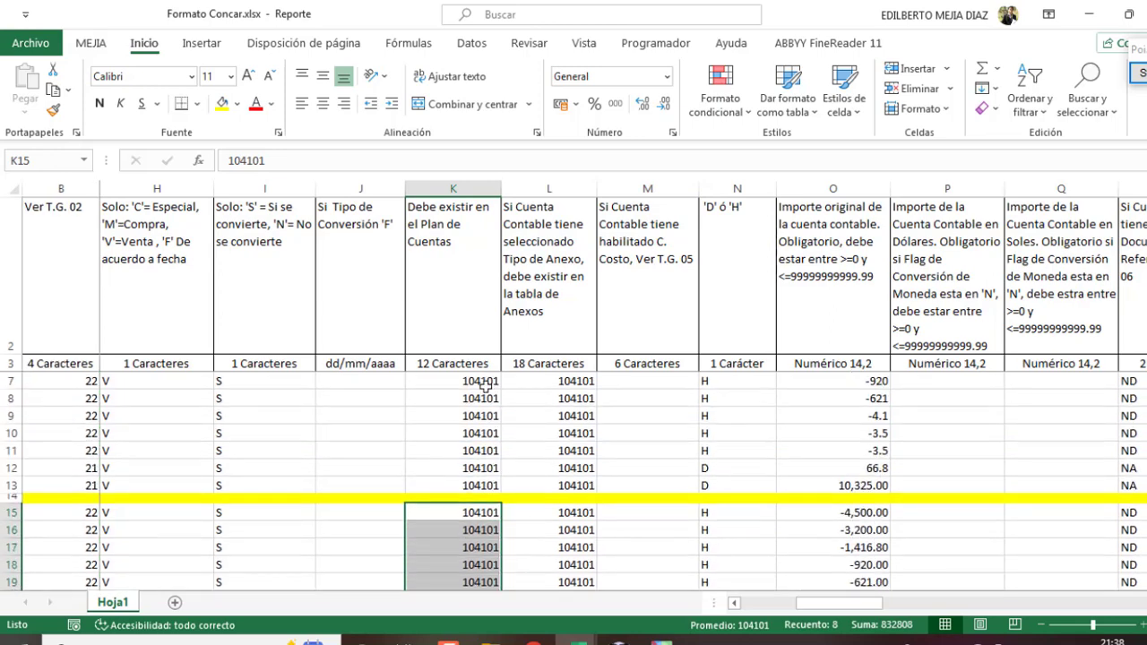
scroll(484, 383, "down", 3)
scroll(494, 443, "up", 1)
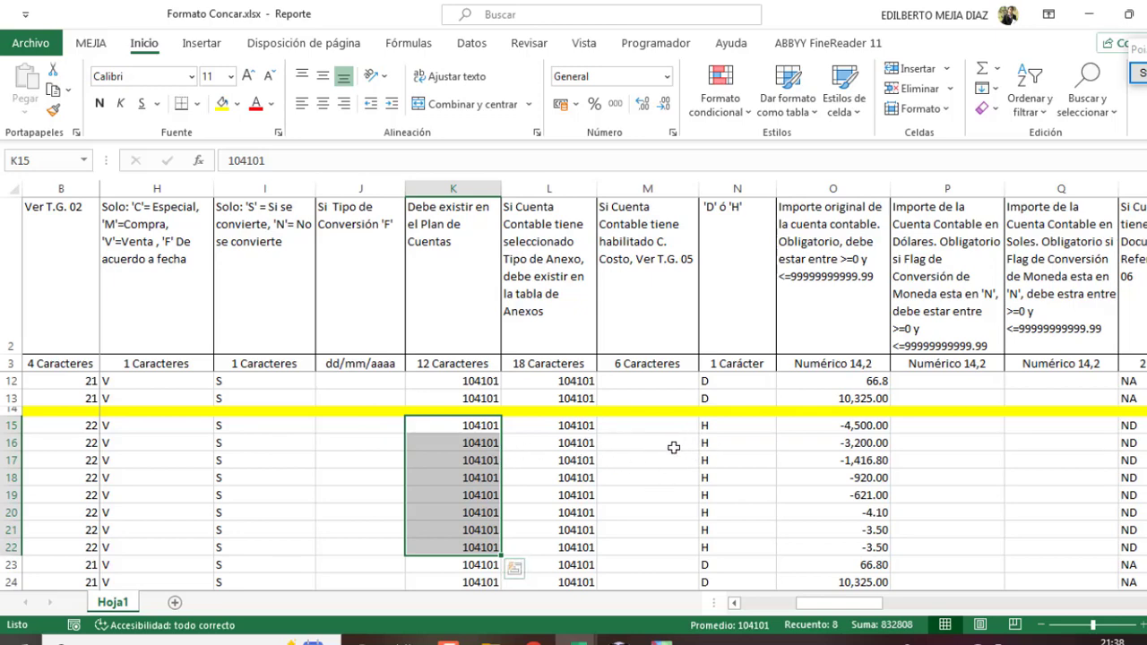
type("4")
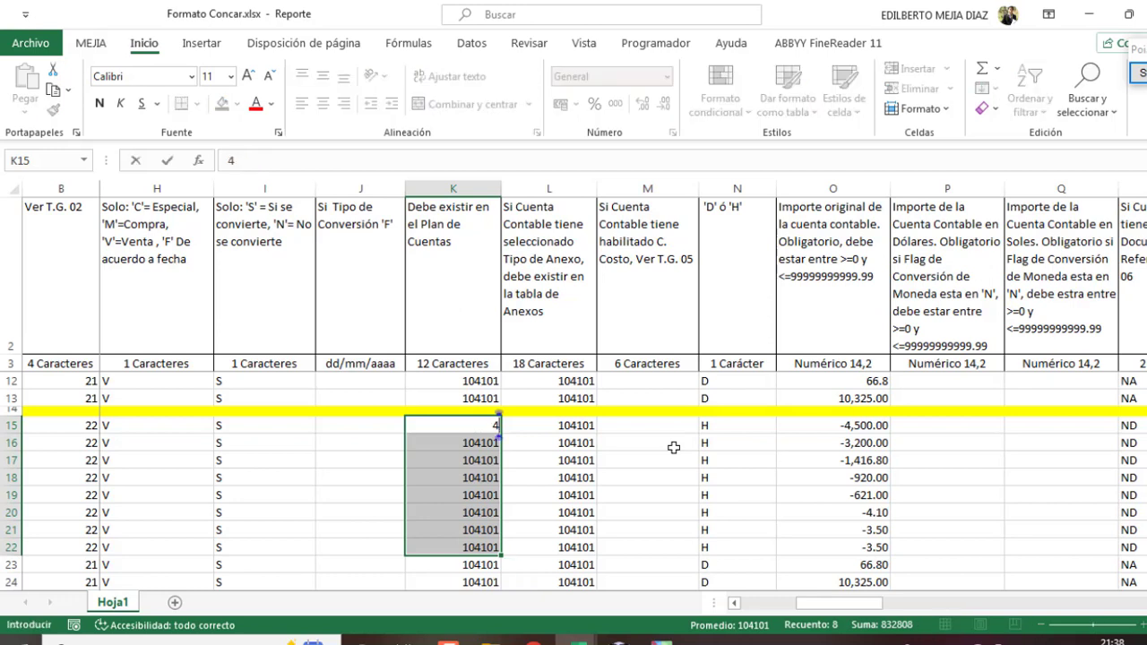
type("21201")
key("ctrl+Return")
Close the payment-method table and open the chart of accounts maintenance from the master files menu.
left_click(619, 639)
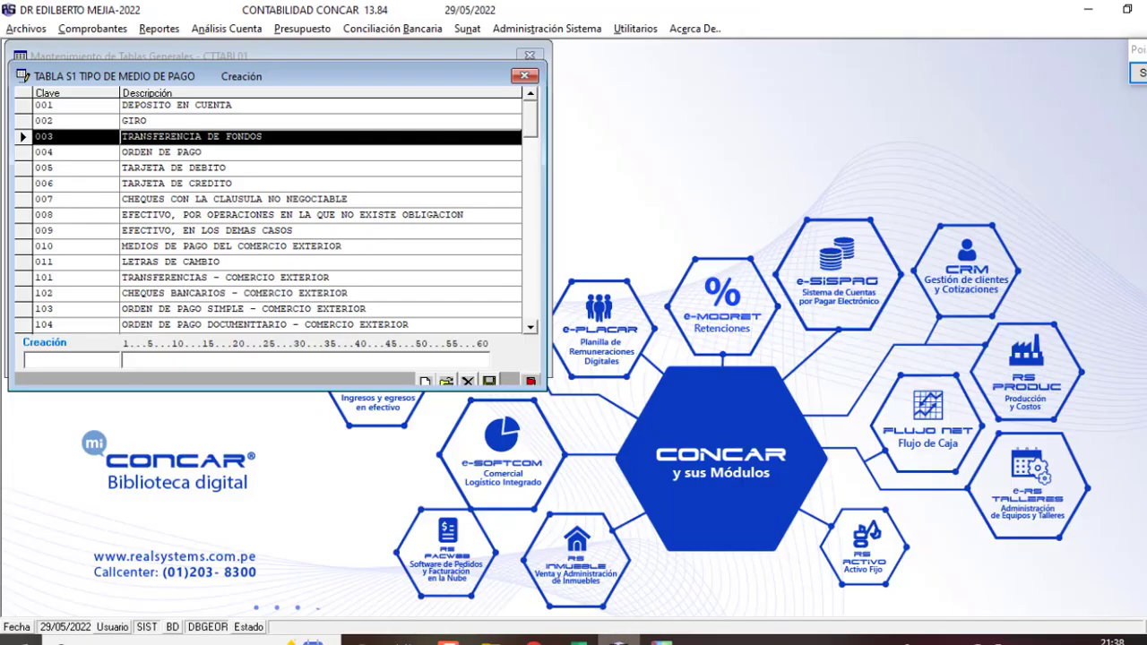
left_click(524, 75)
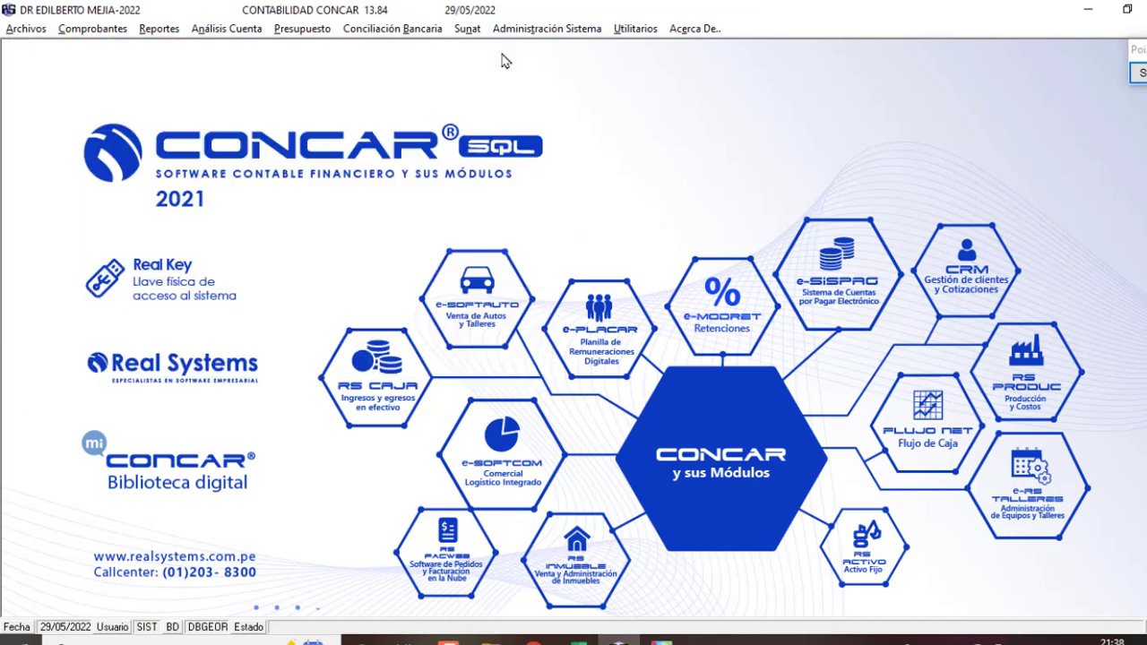
left_click(27, 28)
mouse_move(42, 56)
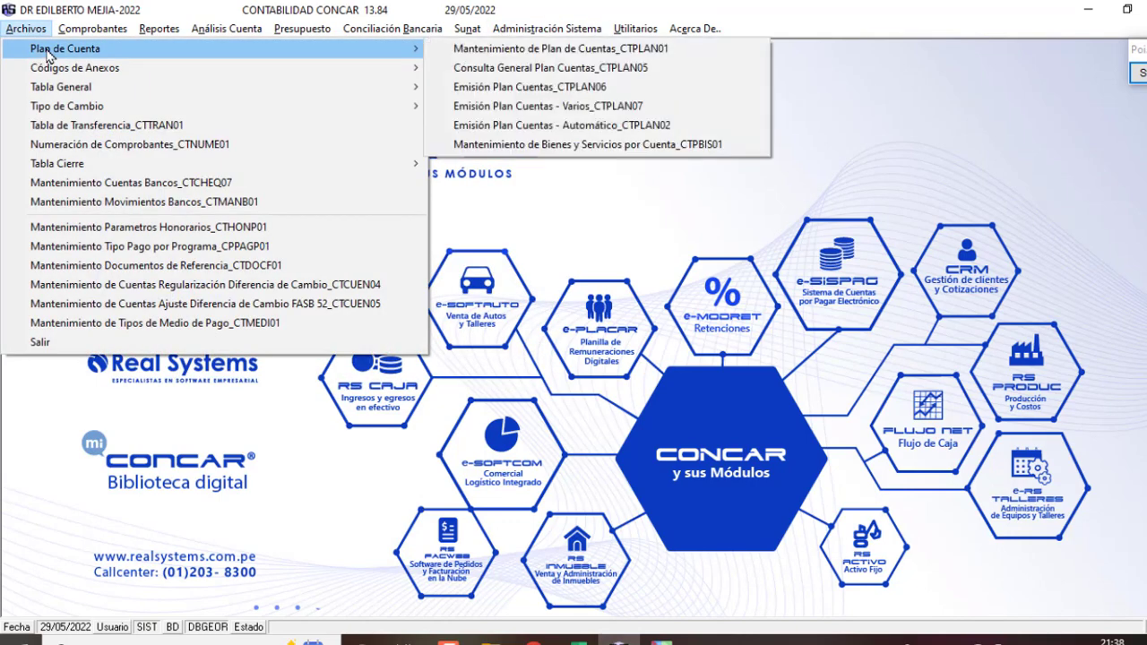
left_click(450, 50)
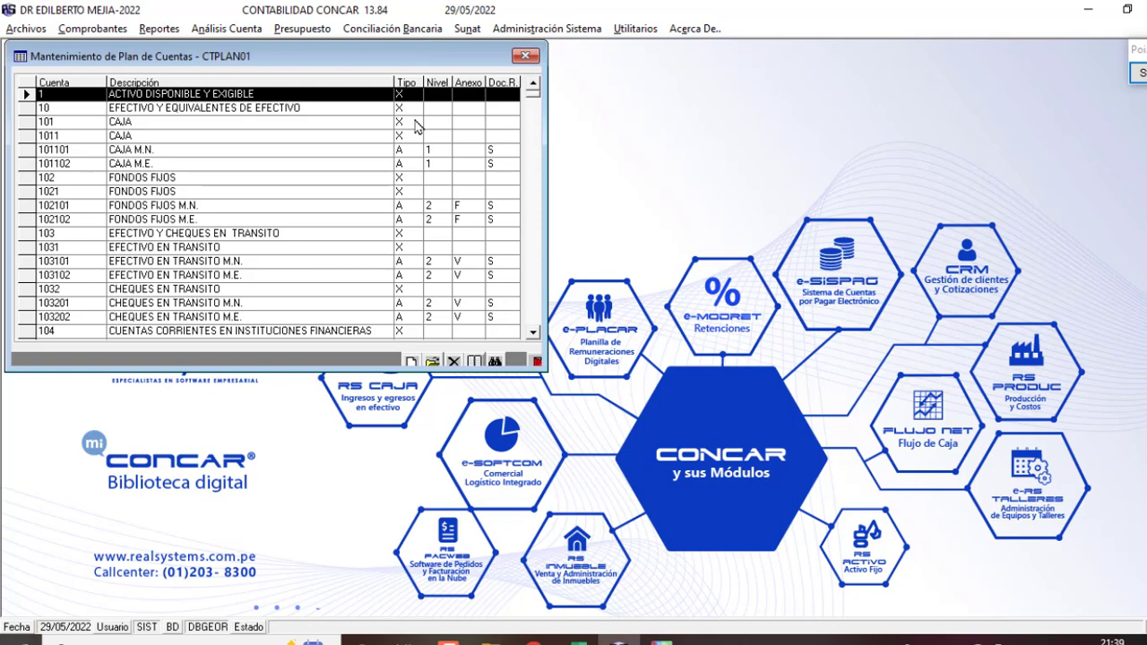
Search the chart of accounts by code, select 422101 ANTICIPOS A PROVEEDORES M.N., and minimize CONCAR.
key("ctrl+b")
type("4")
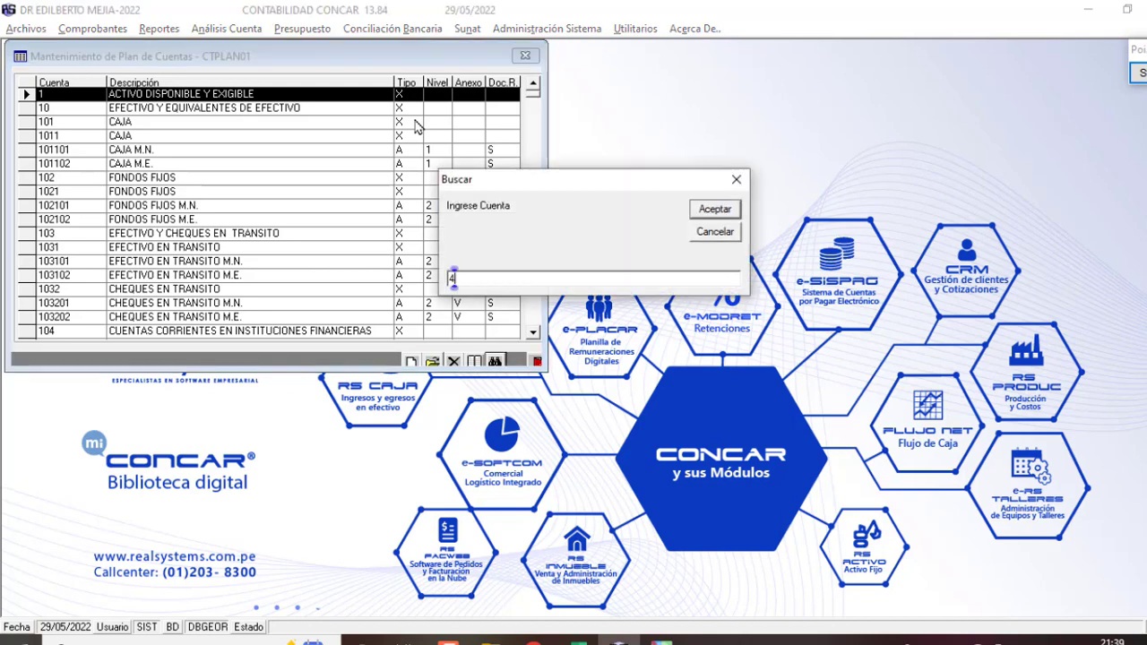
type("2121")
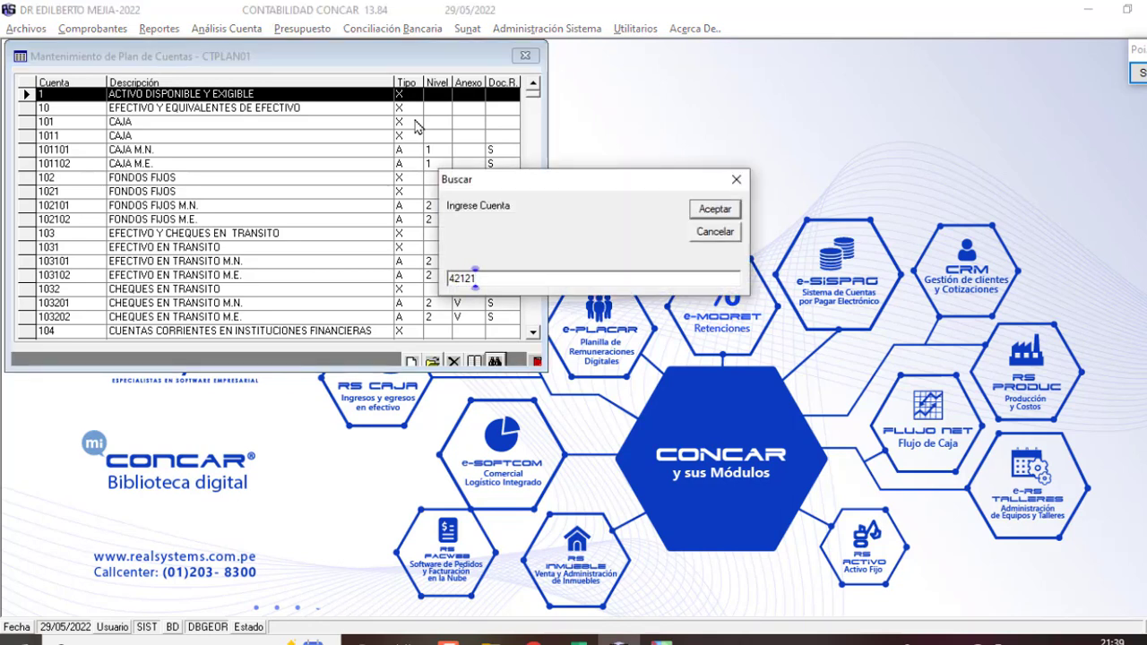
type("01")
key("Return")
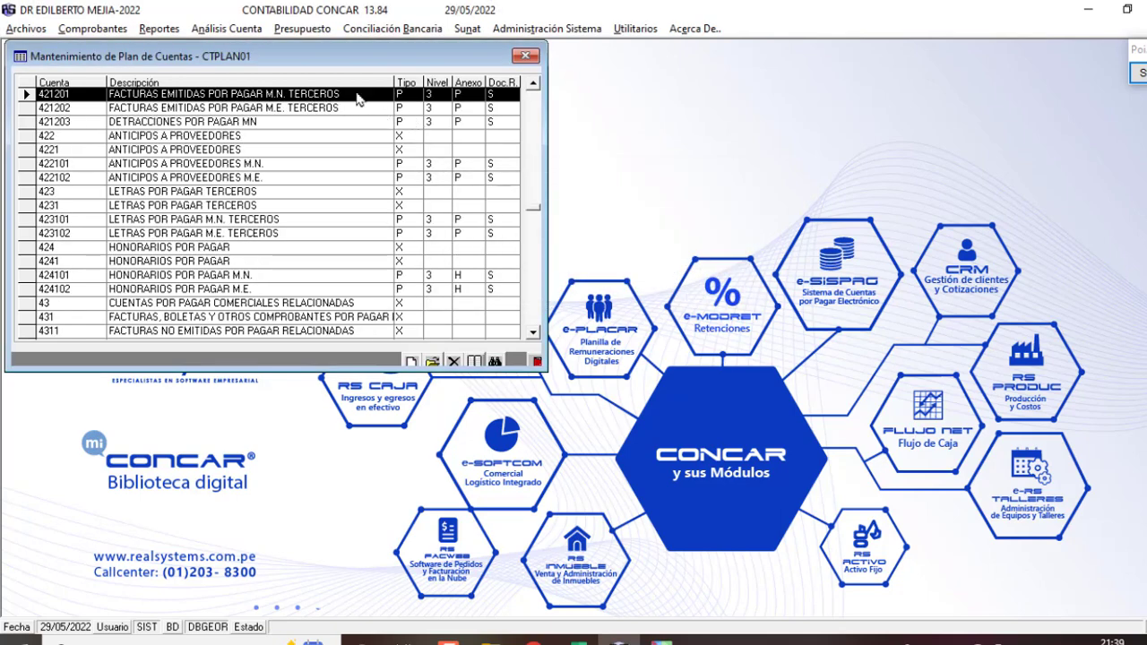
left_click(532, 84)
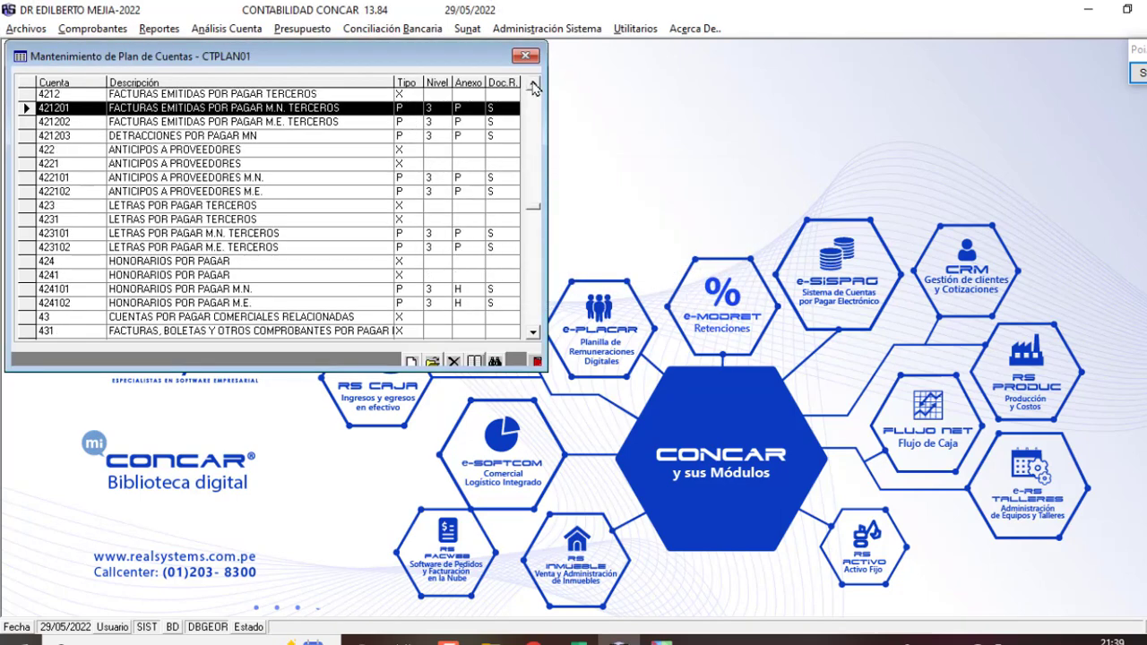
left_click(88, 179)
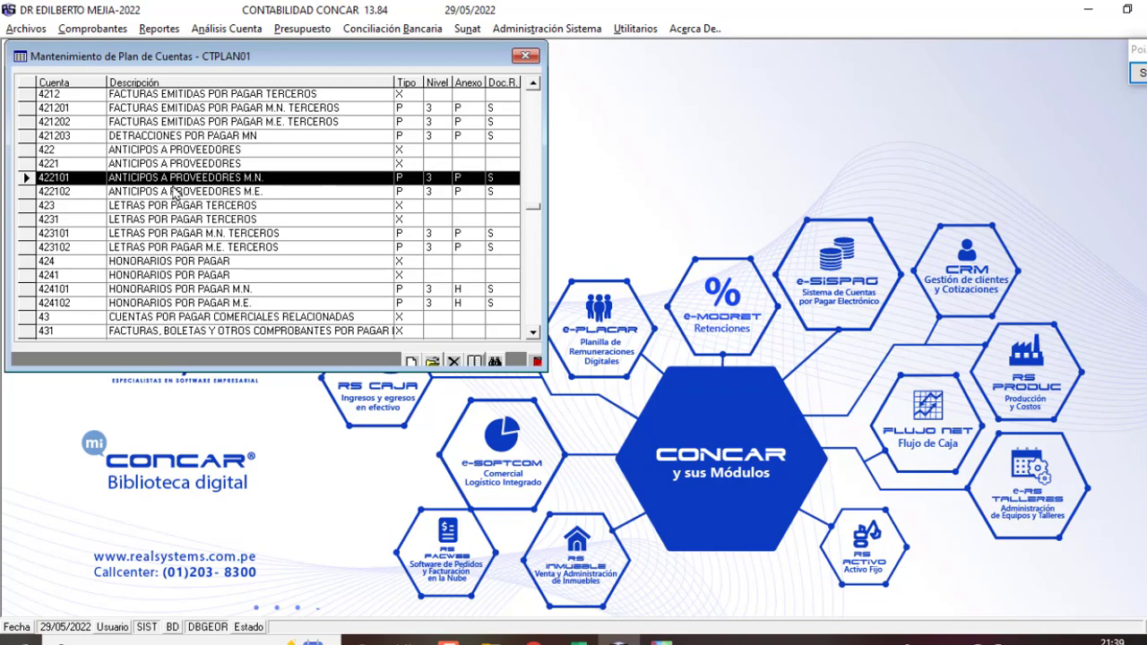
left_click(1091, 11)
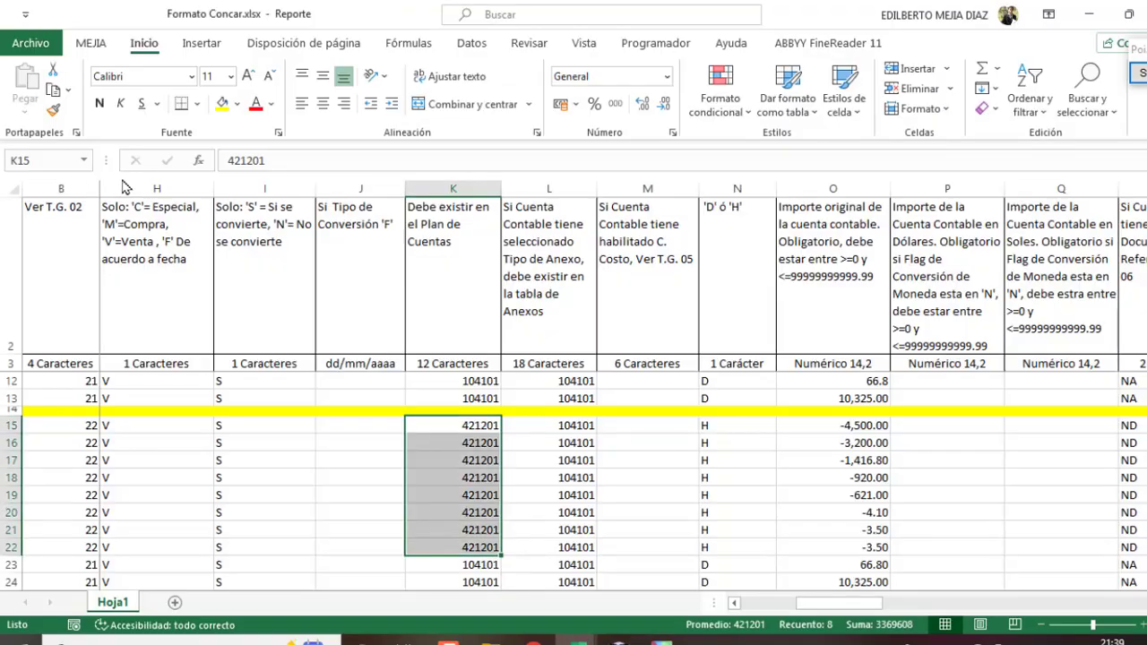
Fill K15:K22 with account 422101, move to L15, and switch back to CONCAR.
type("42")
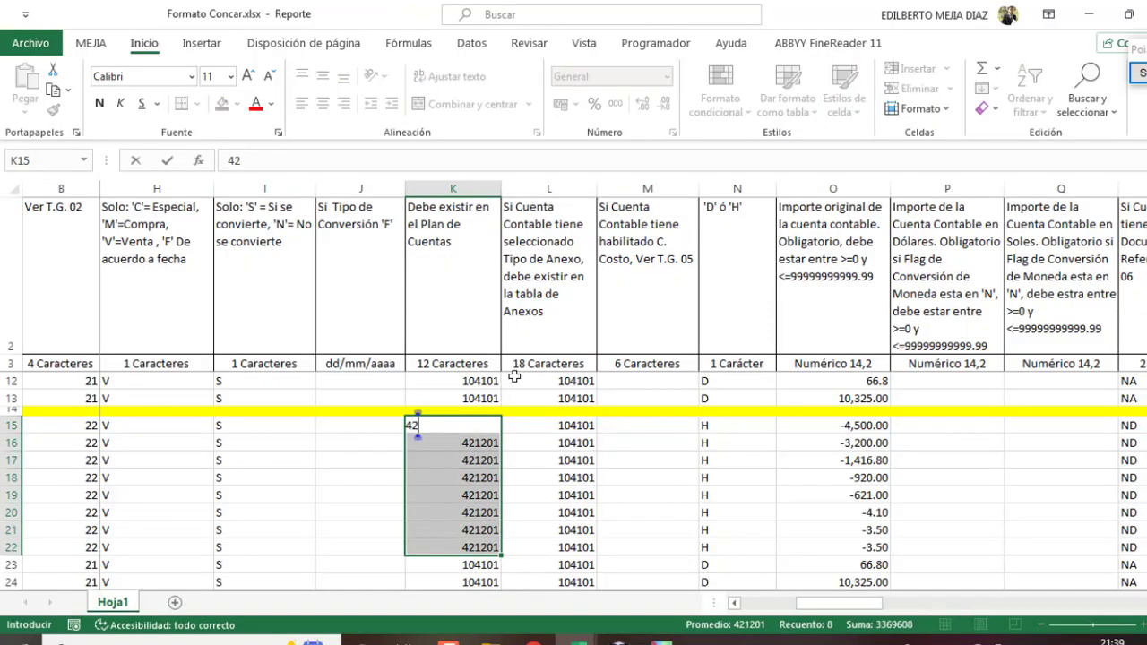
type("2101")
key("ctrl+Return")
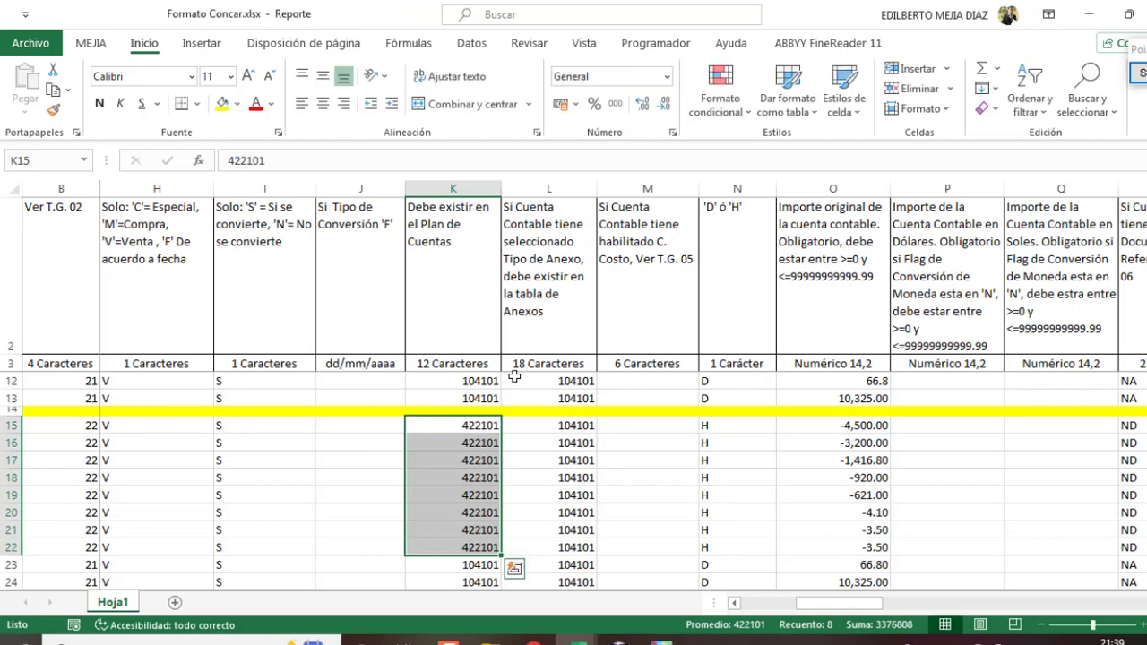
left_click(572, 427)
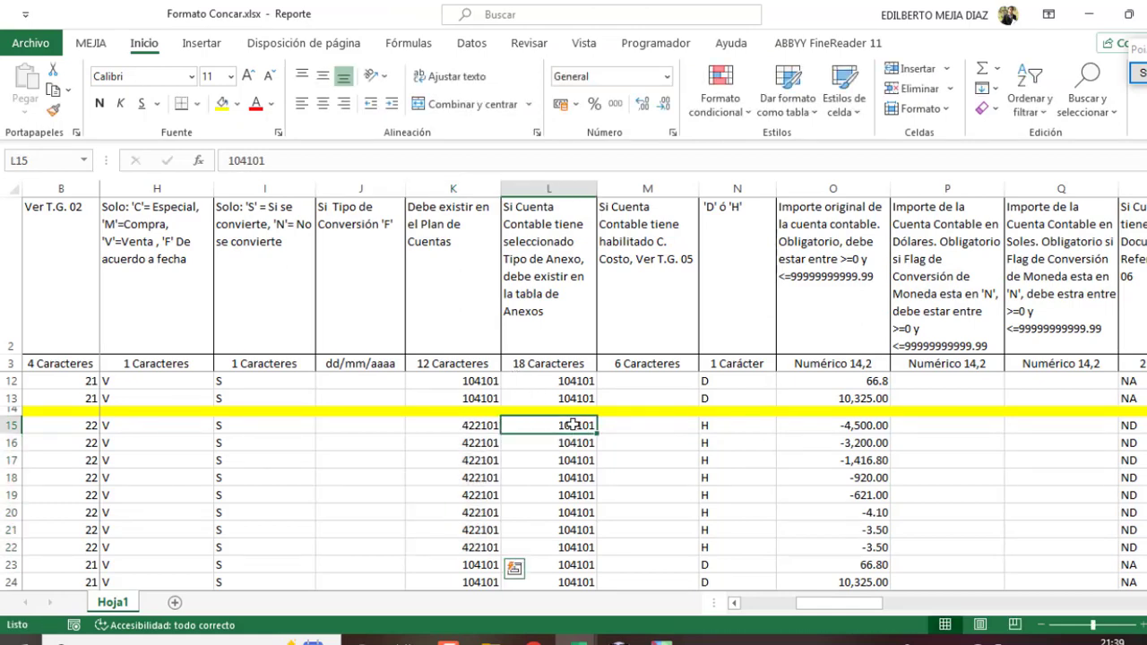
key("alt+Tab")
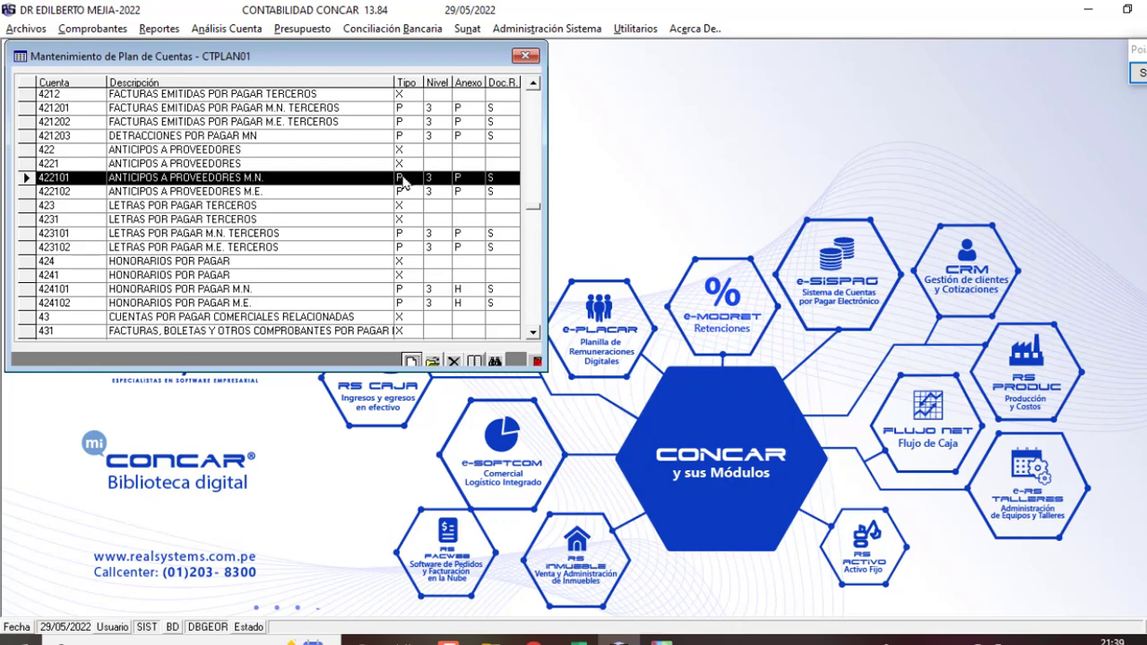
Close the chart of accounts and open the Mantenimiento de Anexos list.
left_click(528, 57)
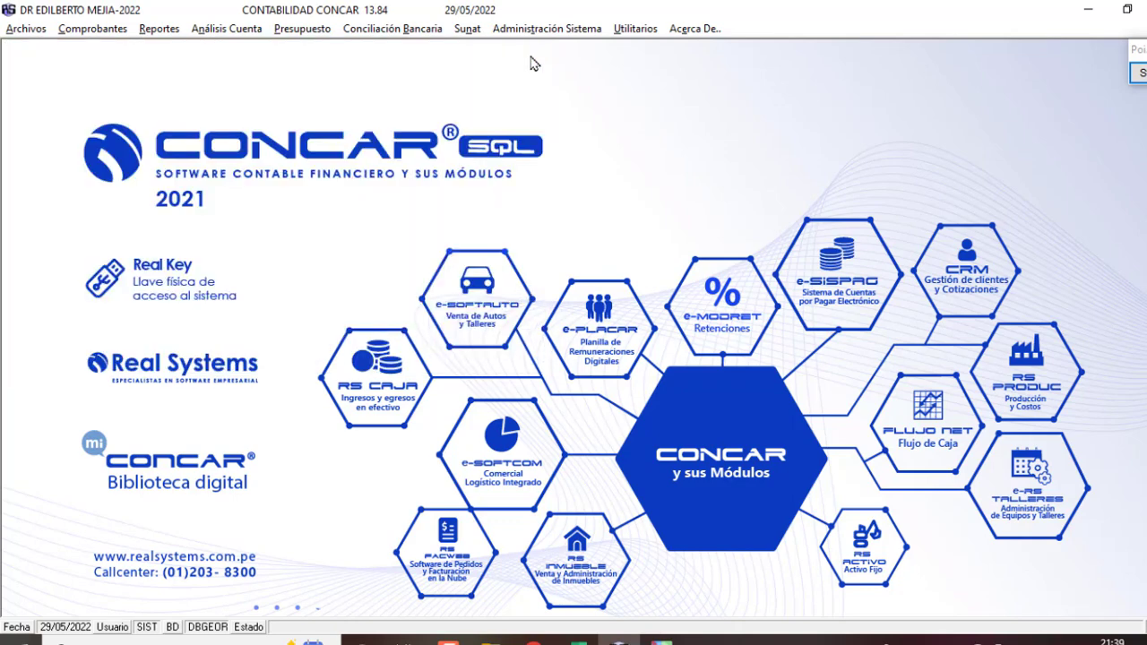
left_click(27, 29)
mouse_move(405, 72)
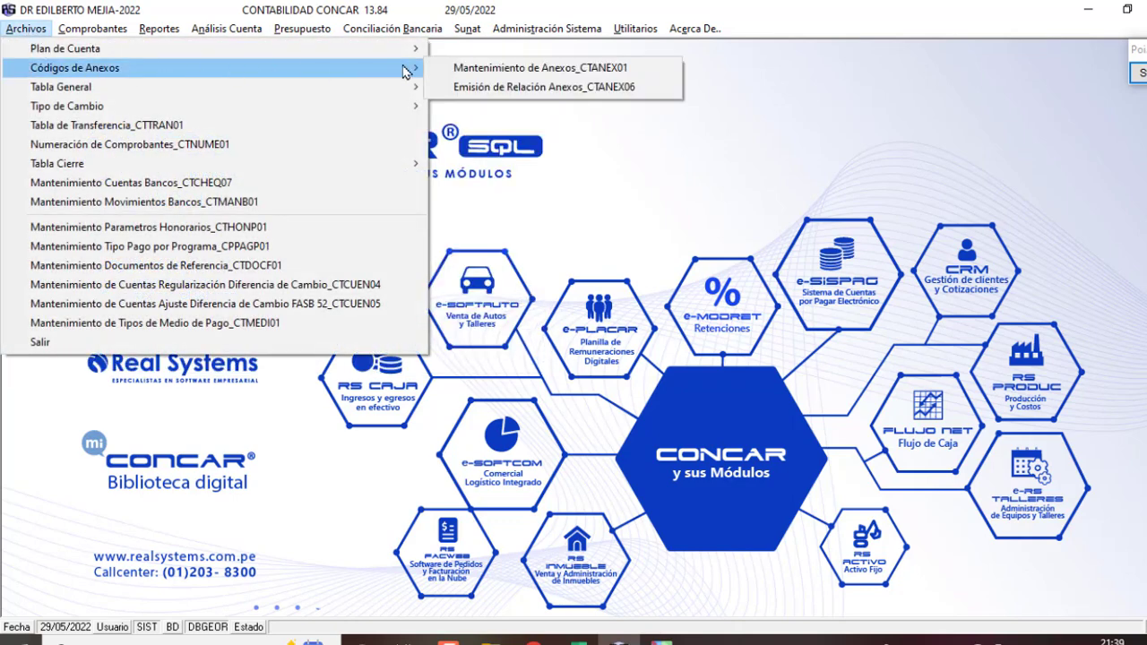
left_click(525, 68)
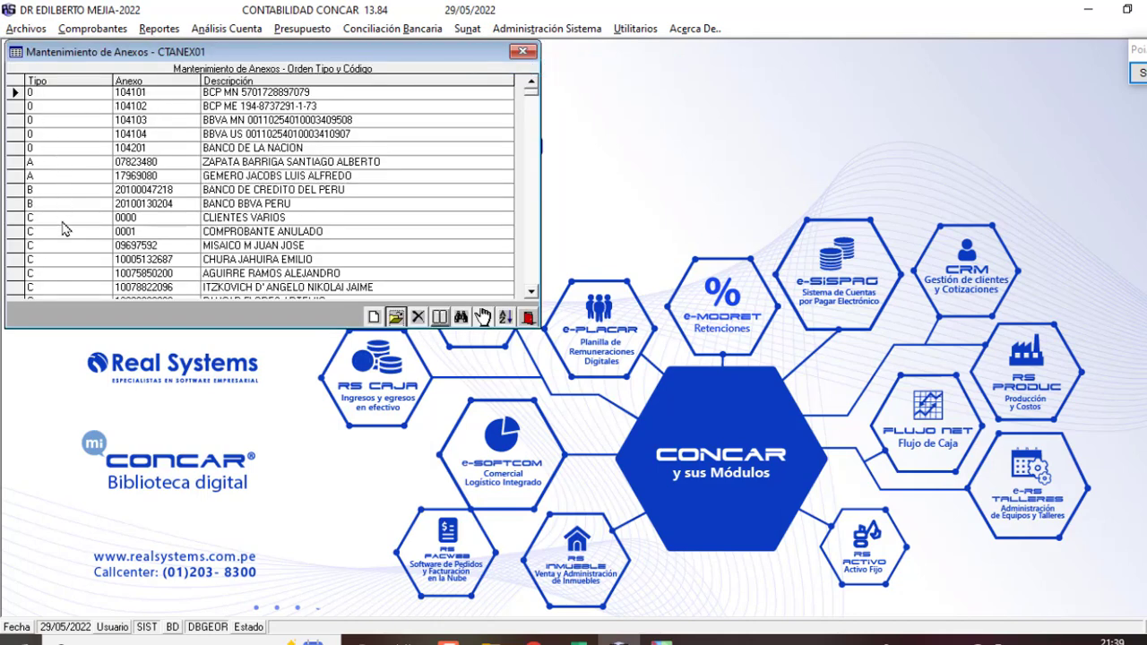
left_click_drag(531, 100, 530, 210)
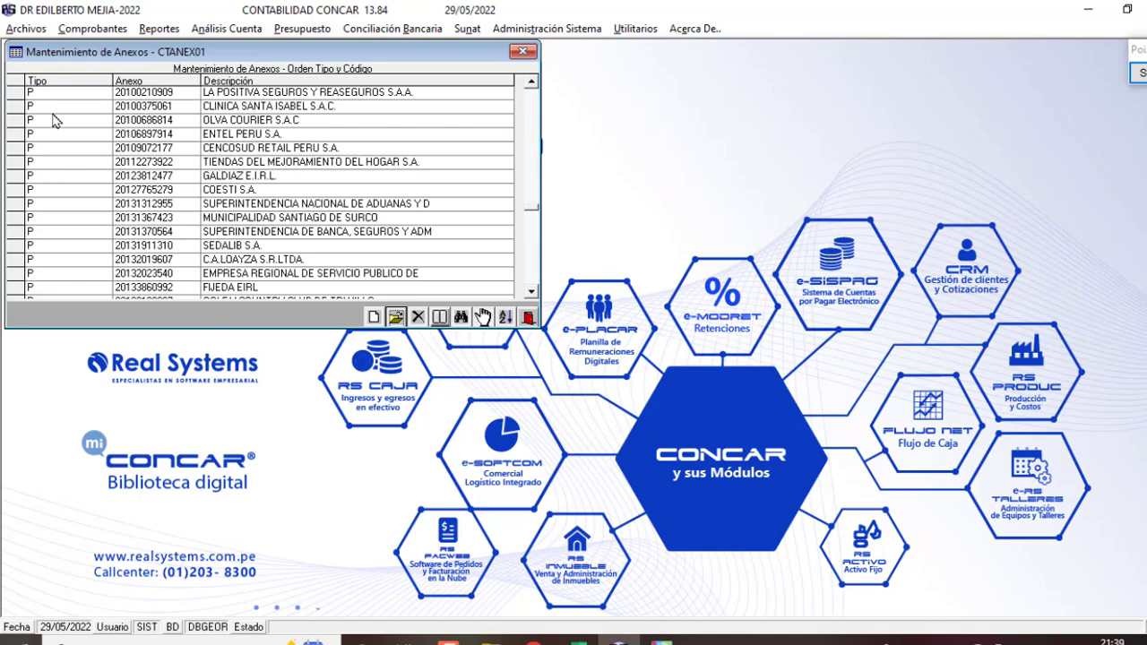
left_click(531, 83)
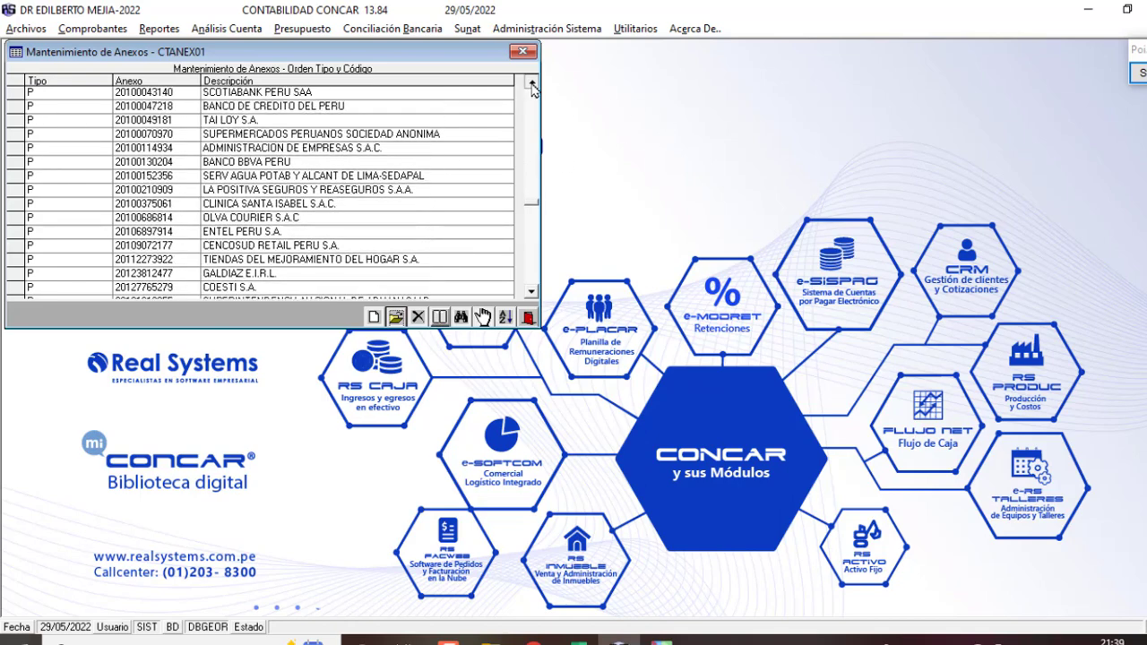
left_click_drag(532, 85, 532, 85)
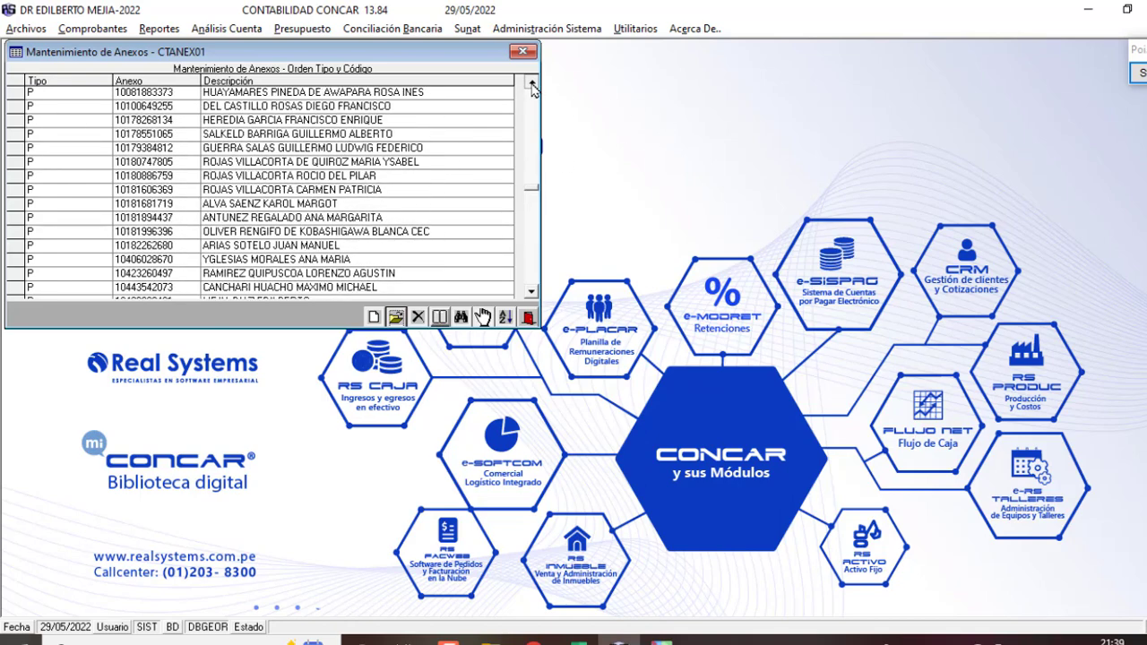
left_click_drag(532, 85, 532, 85)
left_click(143, 170)
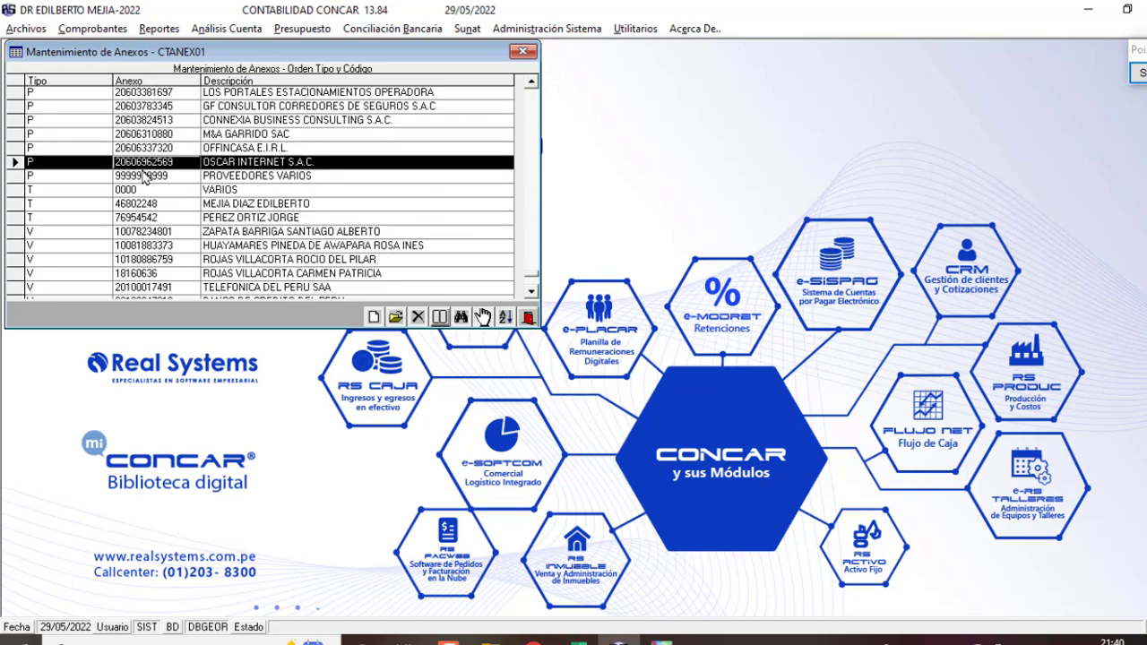
left_click(145, 178)
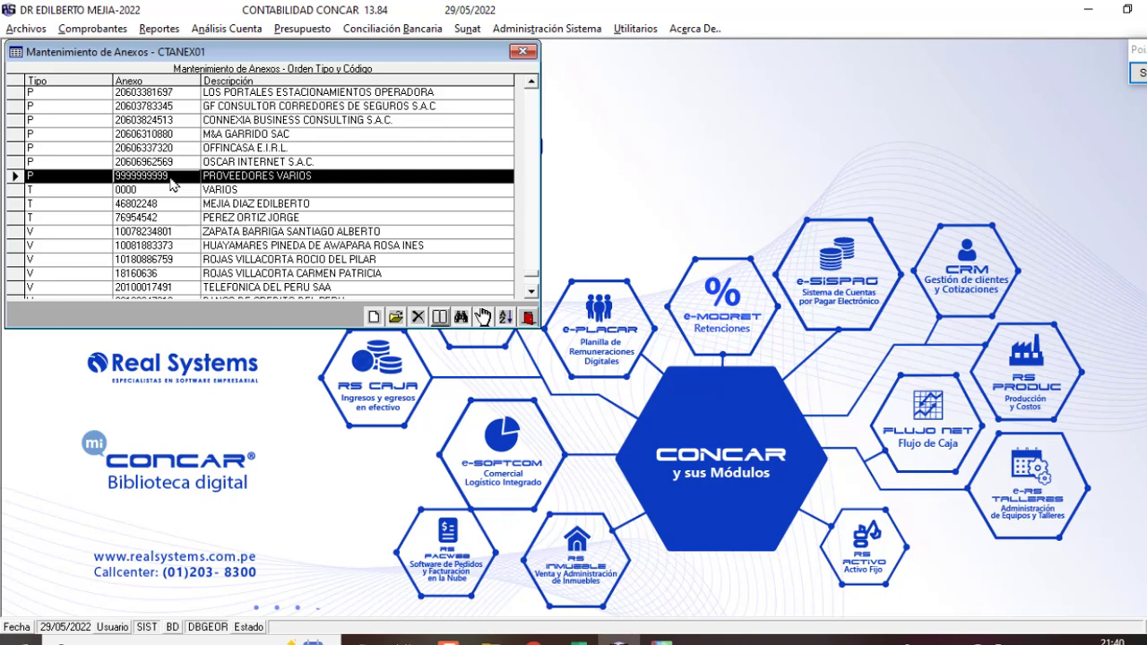
left_click(167, 179)
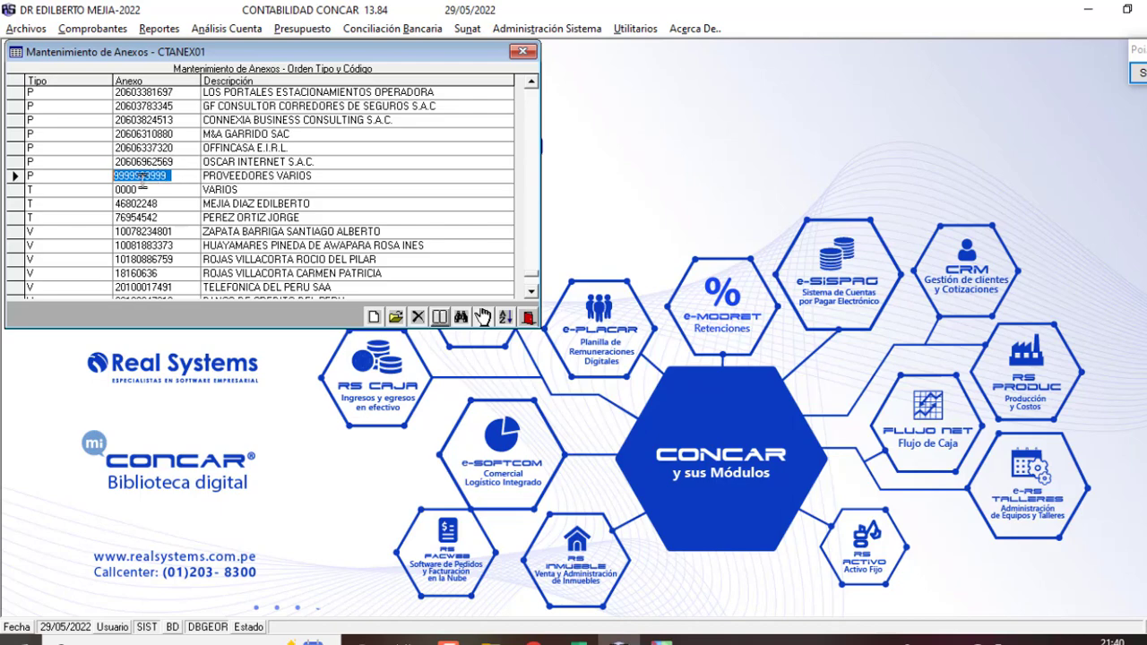
left_click(578, 640)
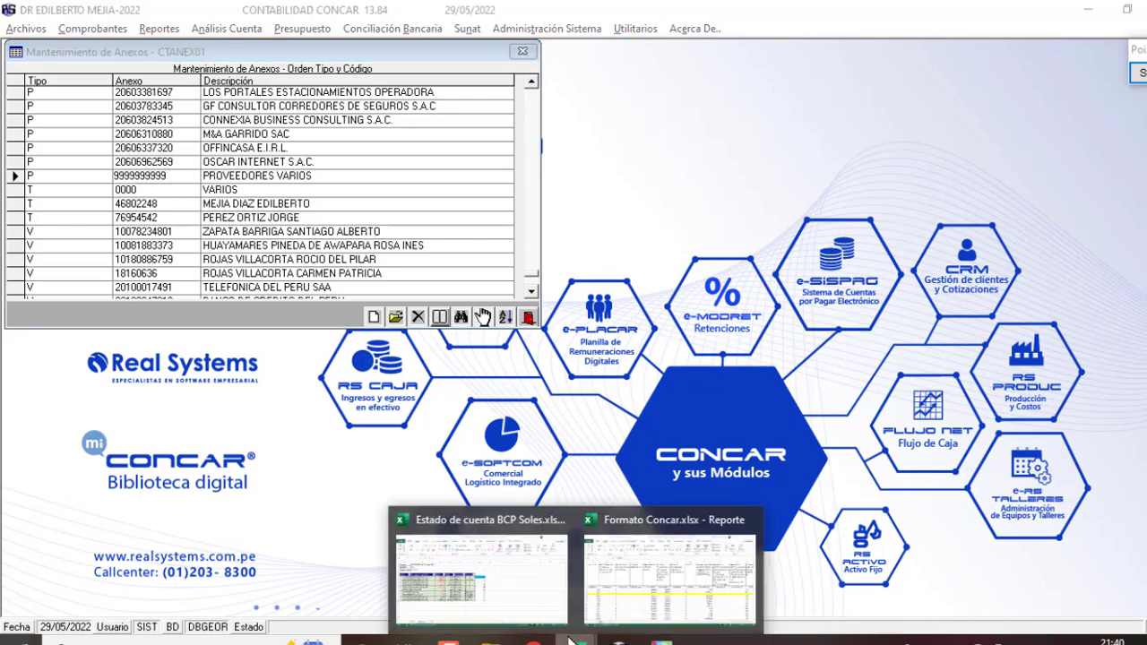
left_click(627, 579)
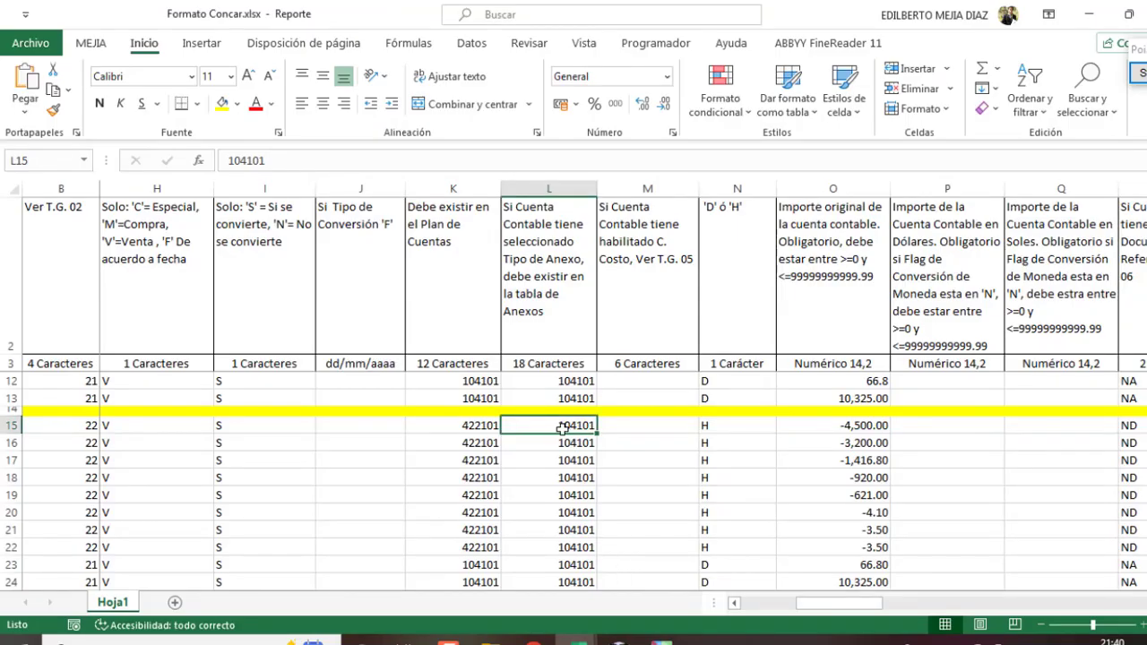
left_click_drag(560, 425, 562, 541)
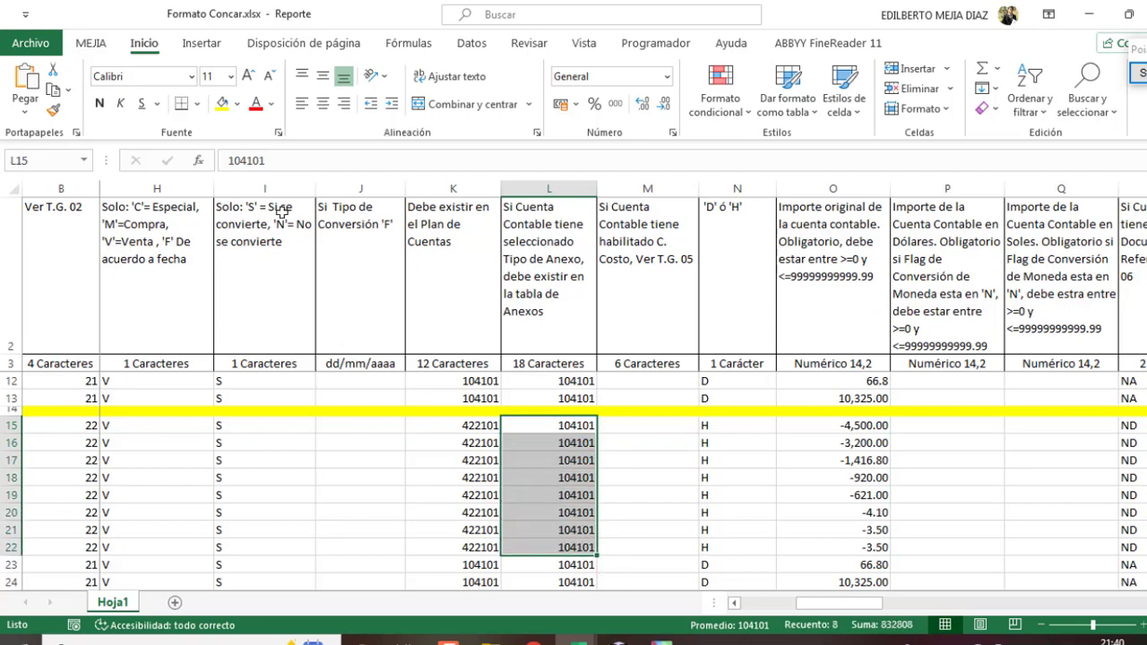
double_click(246, 160)
type("9999999999")
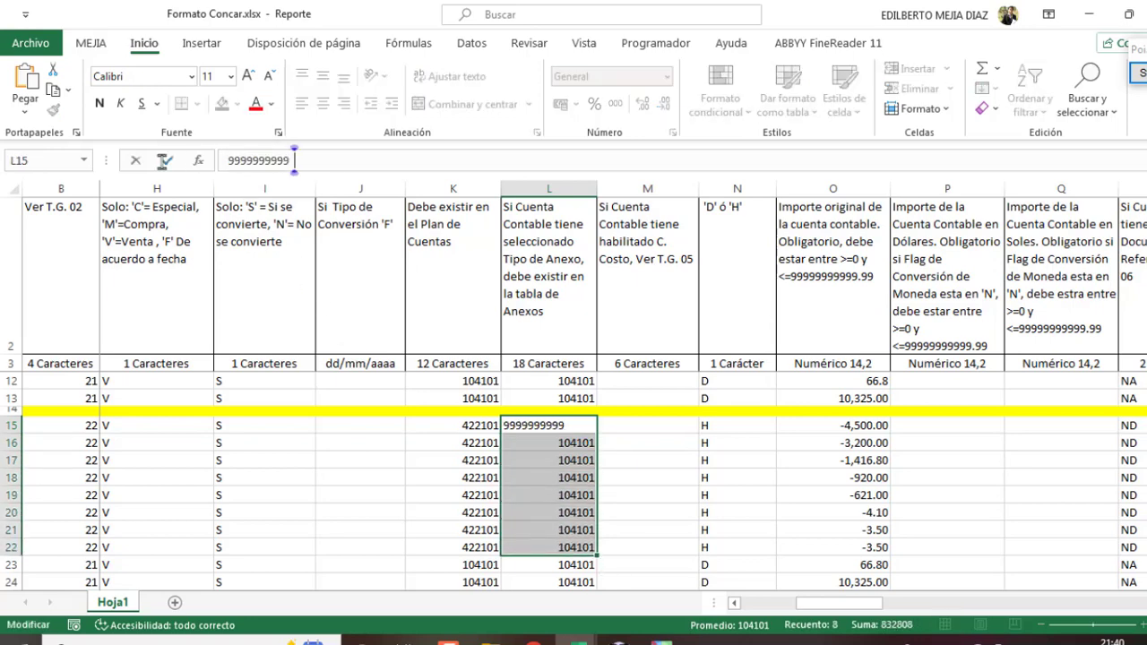
key("ctrl+Return")
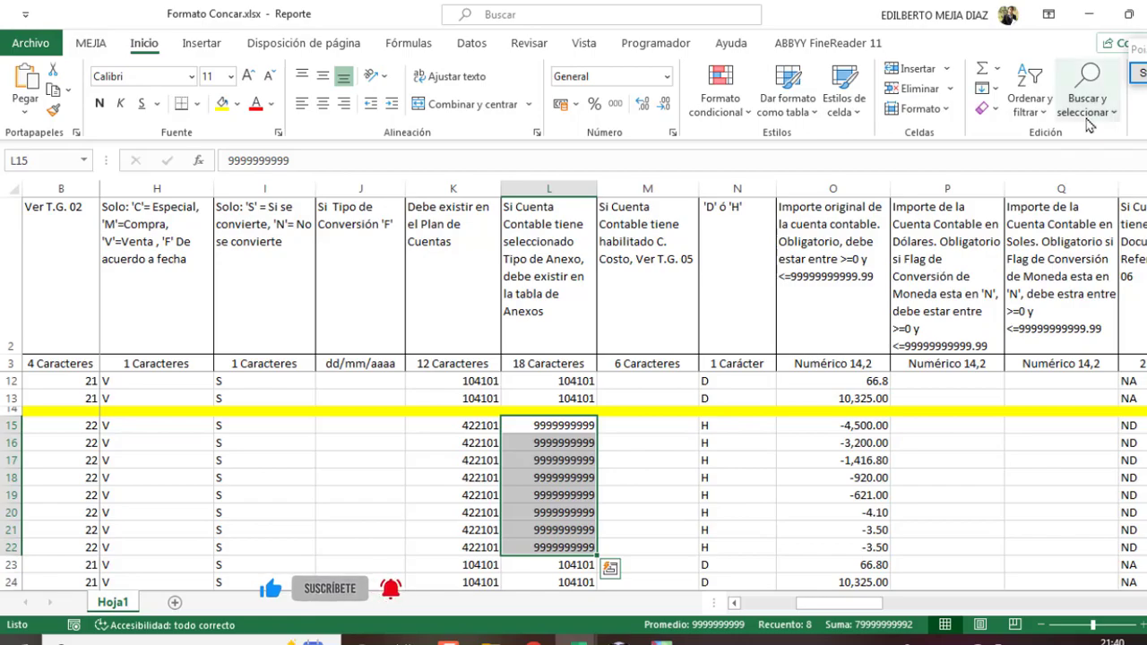
Hand-write 42 and 104 notes with an arrow over the headers using the screen pen.
left_click(1137, 72)
mouse_move(321, 267)
left_mouse_down()
mouse_move(344, 289)
mouse_move(337, 325)
left_mouse_up()
mouse_move(374, 269)
left_mouse_down()
mouse_move(385, 303)
mouse_move(490, 287)
left_mouse_up()
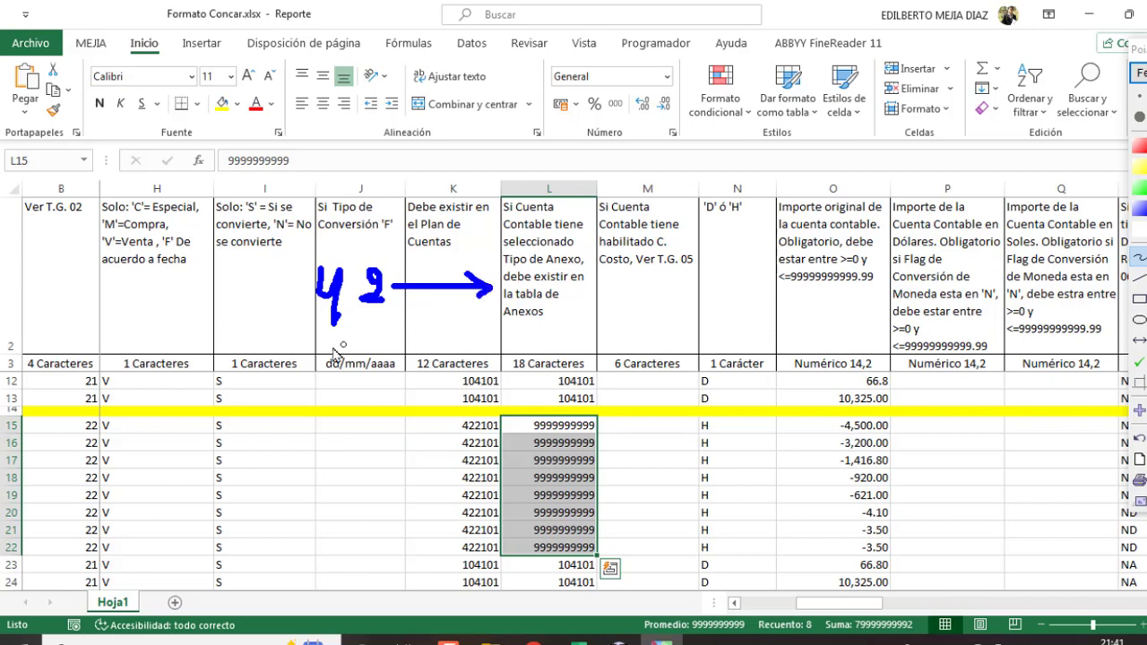
mouse_move(319, 348)
left_mouse_down()
mouse_move(354, 376)
mouse_move(375, 341)
mouse_move(426, 375)
mouse_move(409, 412)
left_mouse_up()
mouse_move(434, 367)
left_mouse_down()
mouse_move(631, 367)
mouse_move(602, 395)
left_mouse_up()
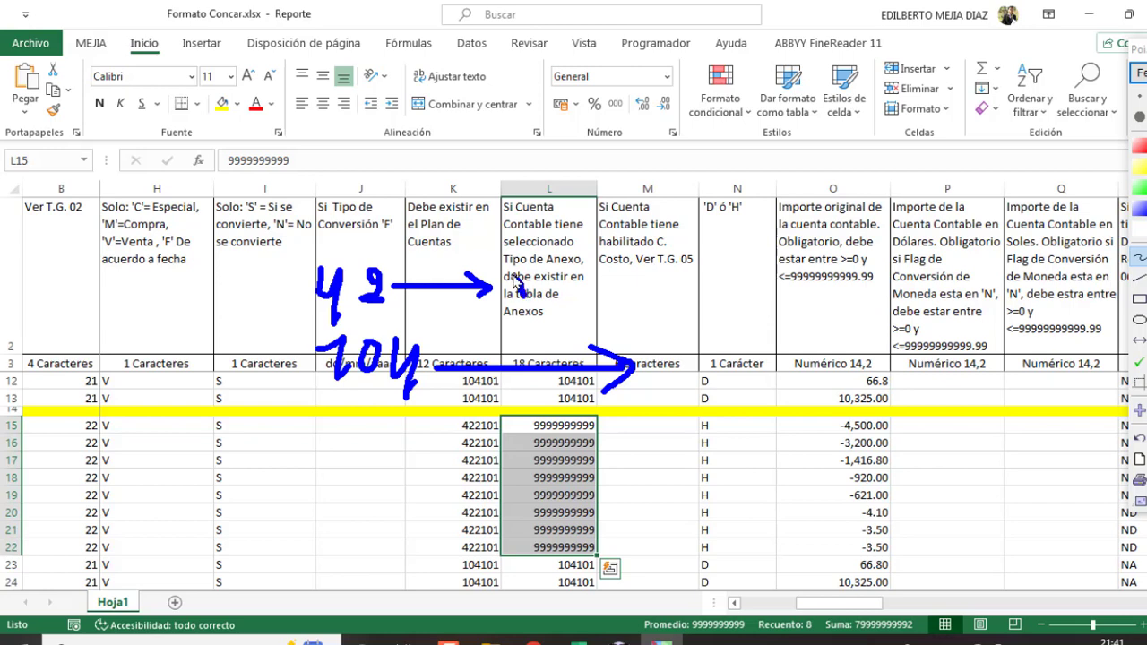
left_click_drag(516, 274, 519, 296)
Clear the pen annotations and fill N15:N22 with D.
left_click(1136, 72)
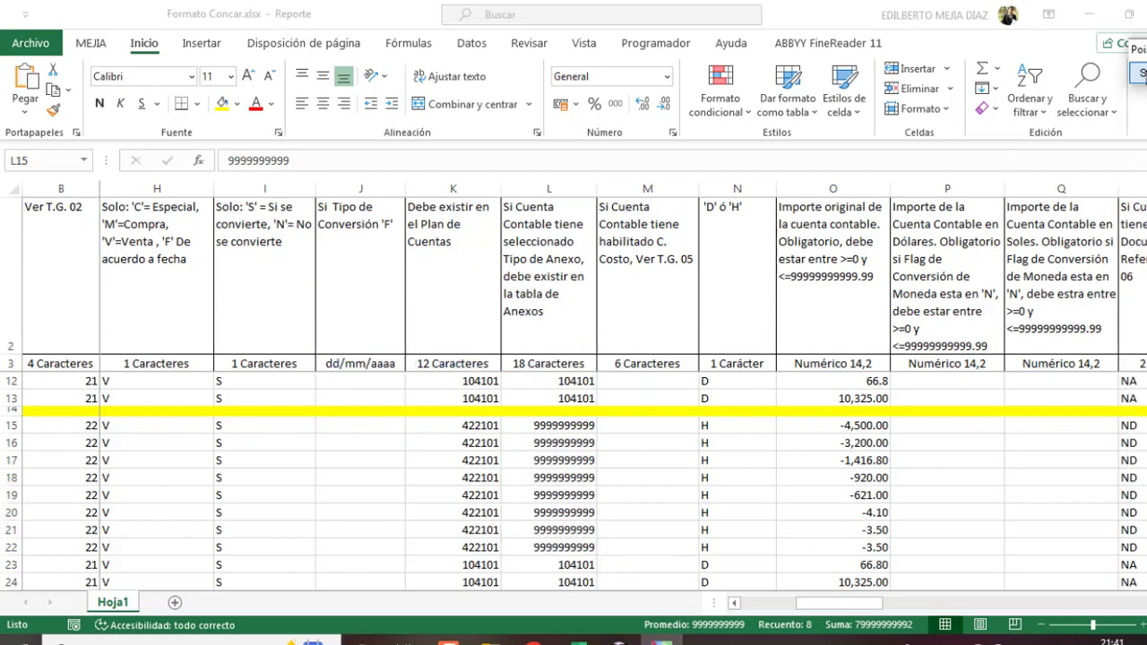
left_click_drag(709, 424, 717, 540)
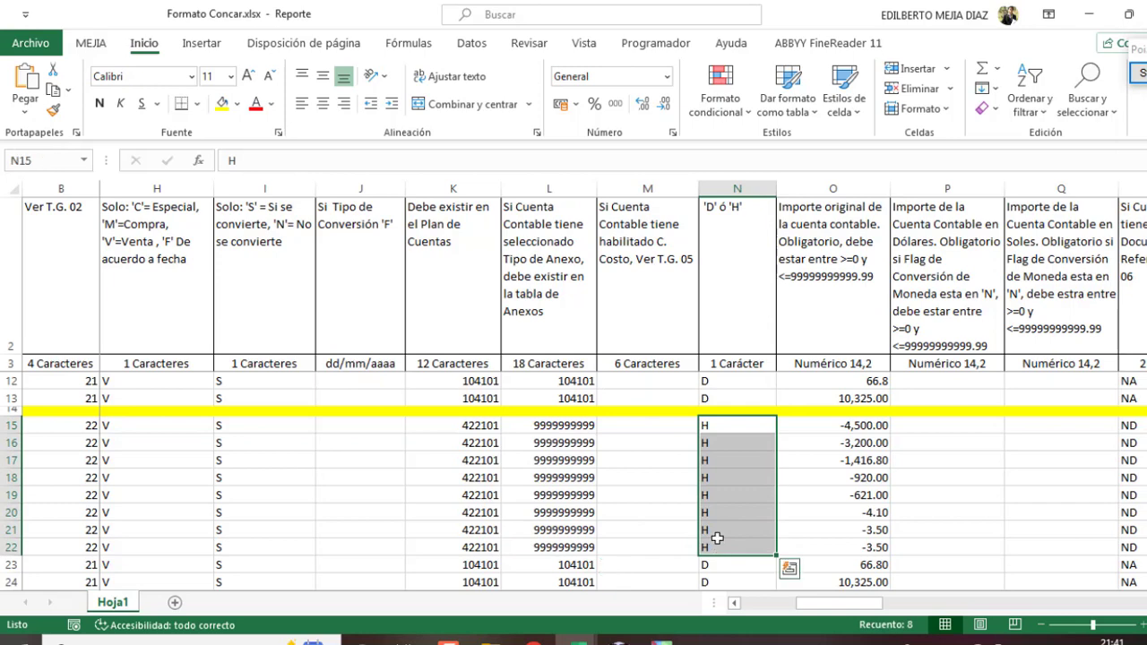
type("D")
key("ctrl+Return")
Fill N23:N24 with H and hand-write 104 over the column headers.
left_click_drag(723, 565, 721, 580)
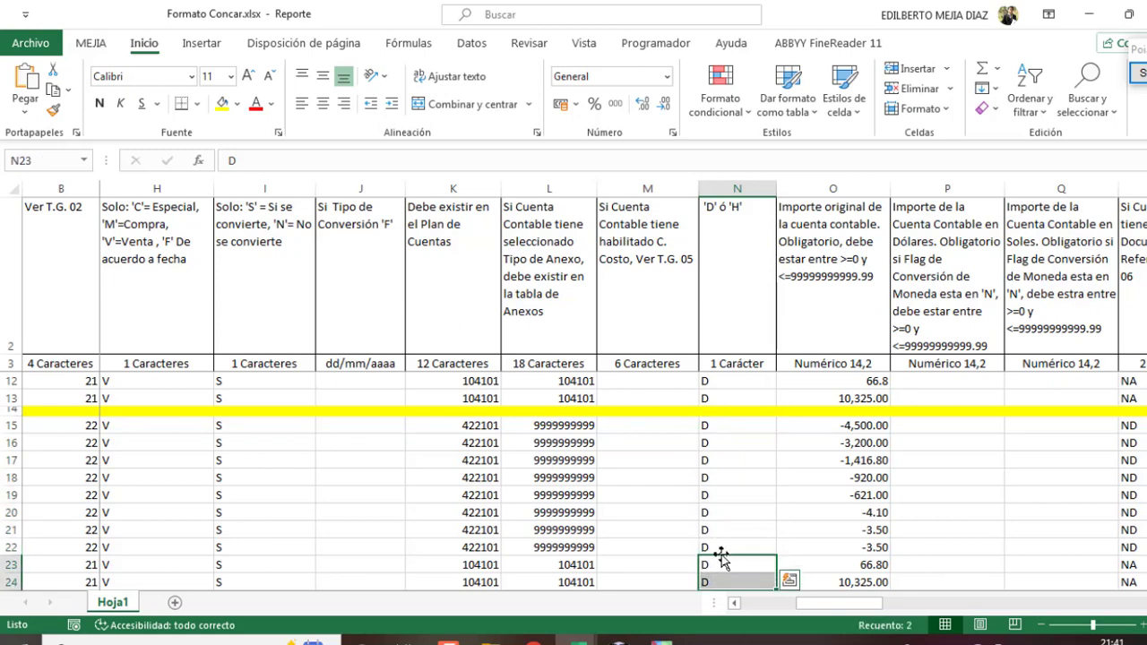
type("H")
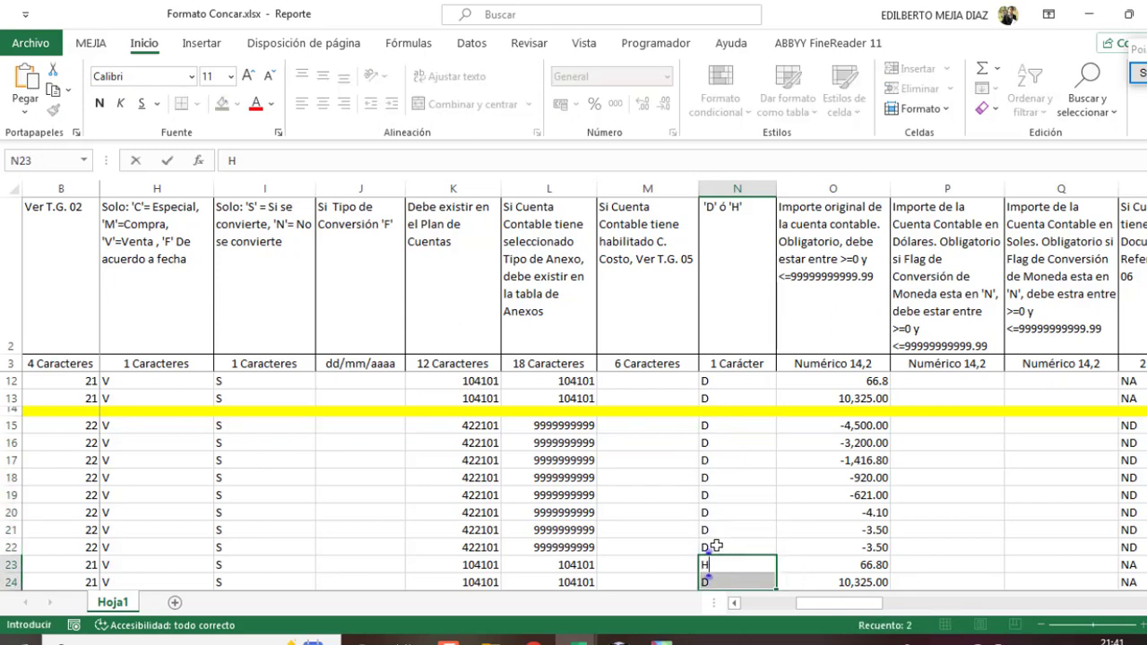
key("ctrl+Return")
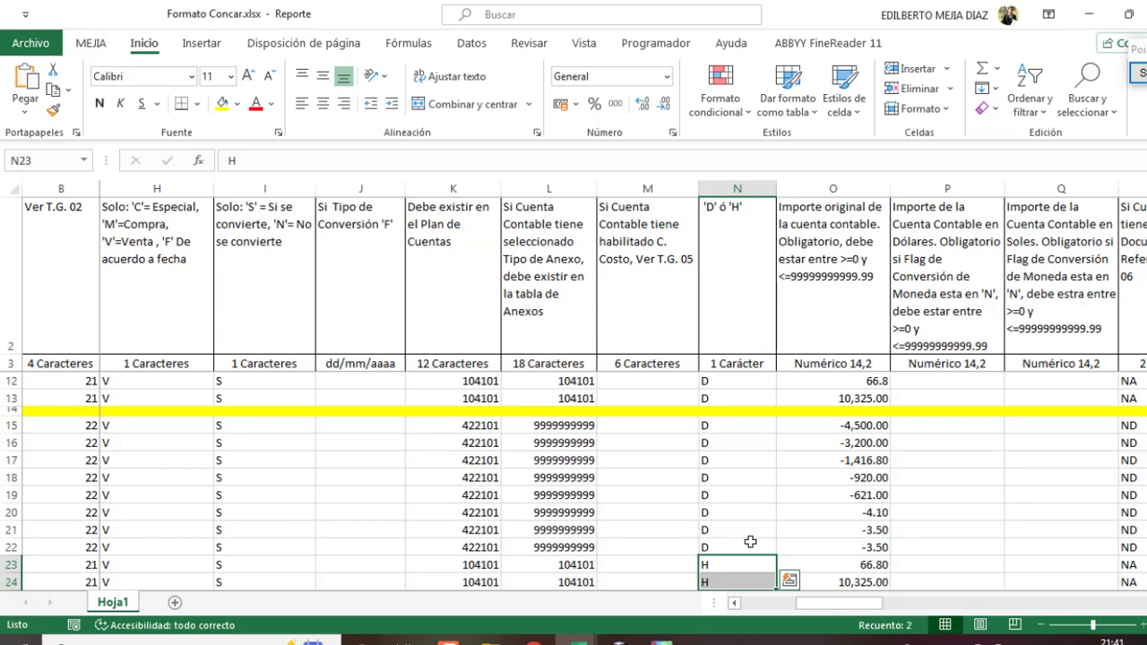
left_click(1138, 73)
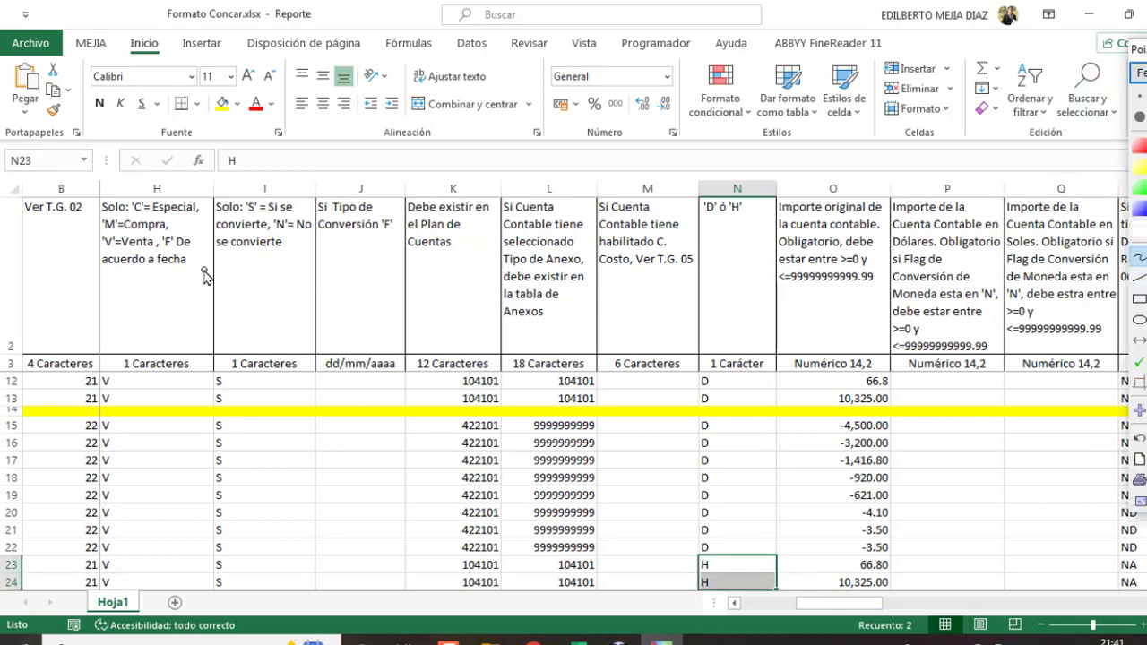
mouse_move(202, 269)
left_mouse_down()
mouse_move(202, 316)
mouse_move(231, 283)
mouse_move(256, 316)
mouse_move(285, 298)
mouse_move(362, 296)
mouse_move(371, 337)
left_mouse_up()
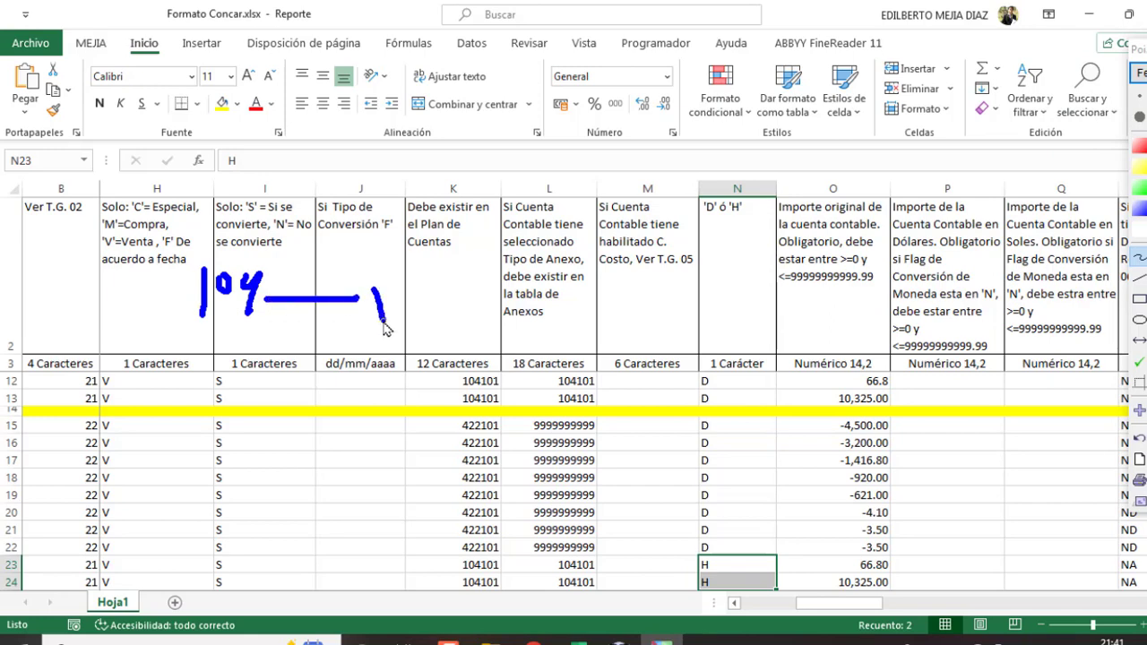
Add handwritten 104 and 12 H notes on the sheet, then clear the pen marks.
mouse_move(367, 285)
left_mouse_down()
mouse_move(394, 295)
mouse_move(376, 337)
mouse_move(364, 319)
left_mouse_up()
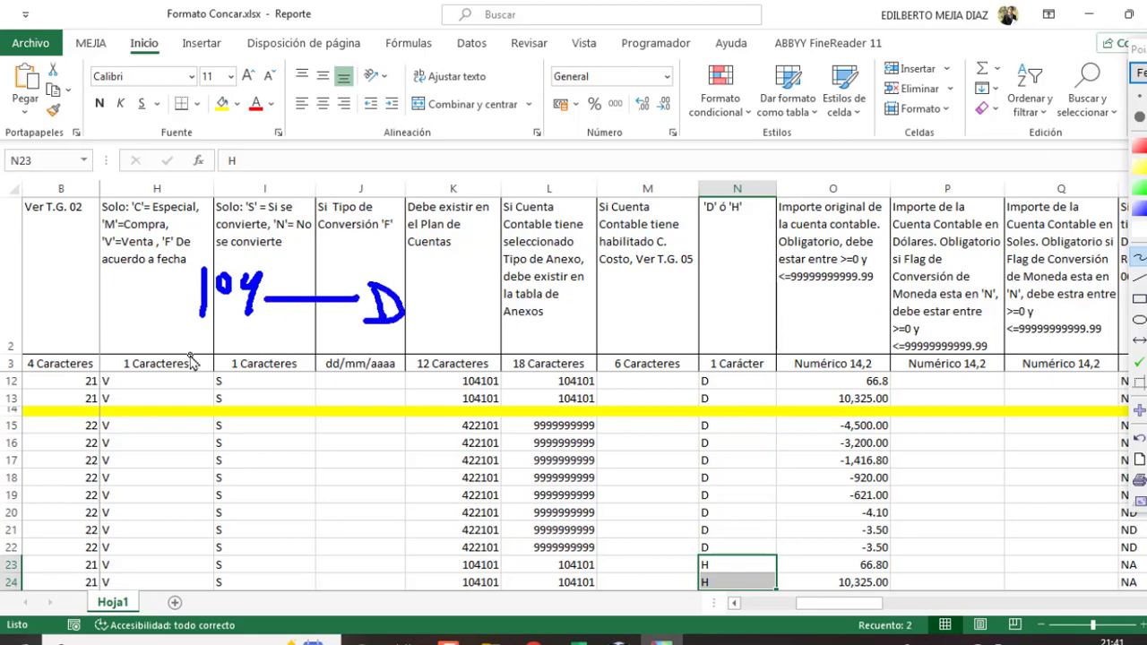
mouse_move(190, 346)
left_mouse_down()
mouse_move(221, 340)
mouse_move(199, 405)
left_mouse_up()
left_click_drag(246, 341, 245, 375)
mouse_move(243, 341)
left_mouse_down()
mouse_move(255, 376)
mouse_move(285, 394)
mouse_move(450, 378)
mouse_move(480, 428)
left_mouse_up()
mouse_move(507, 363)
left_mouse_down()
mouse_move(504, 413)
mouse_move(525, 387)
mouse_move(514, 414)
left_mouse_up()
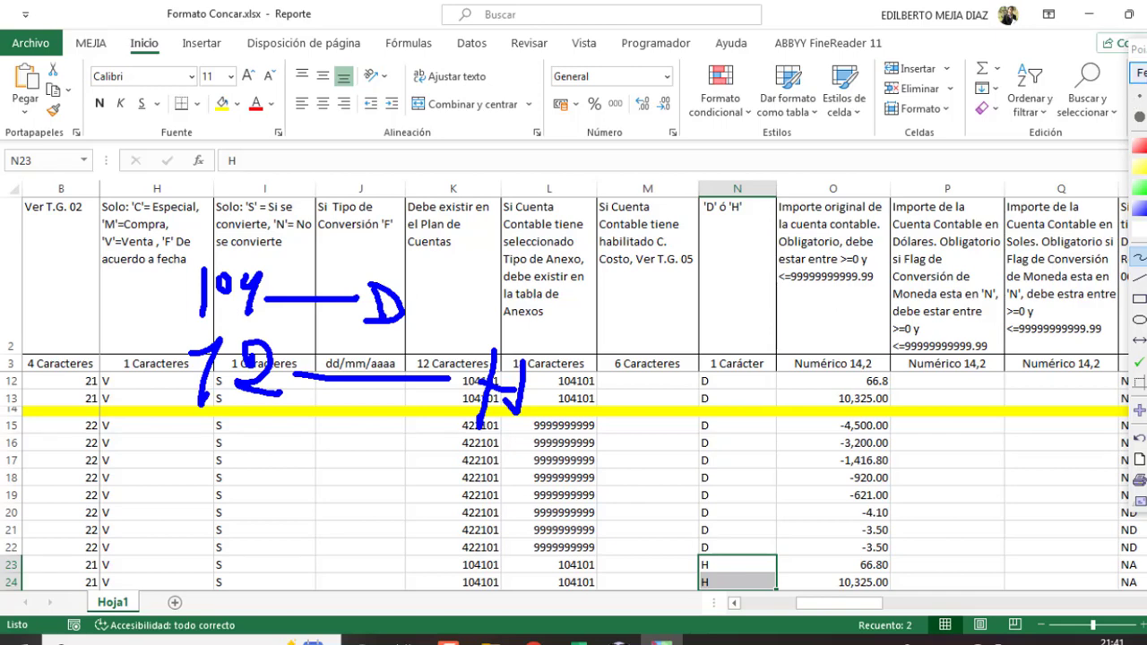
left_click(1136, 72)
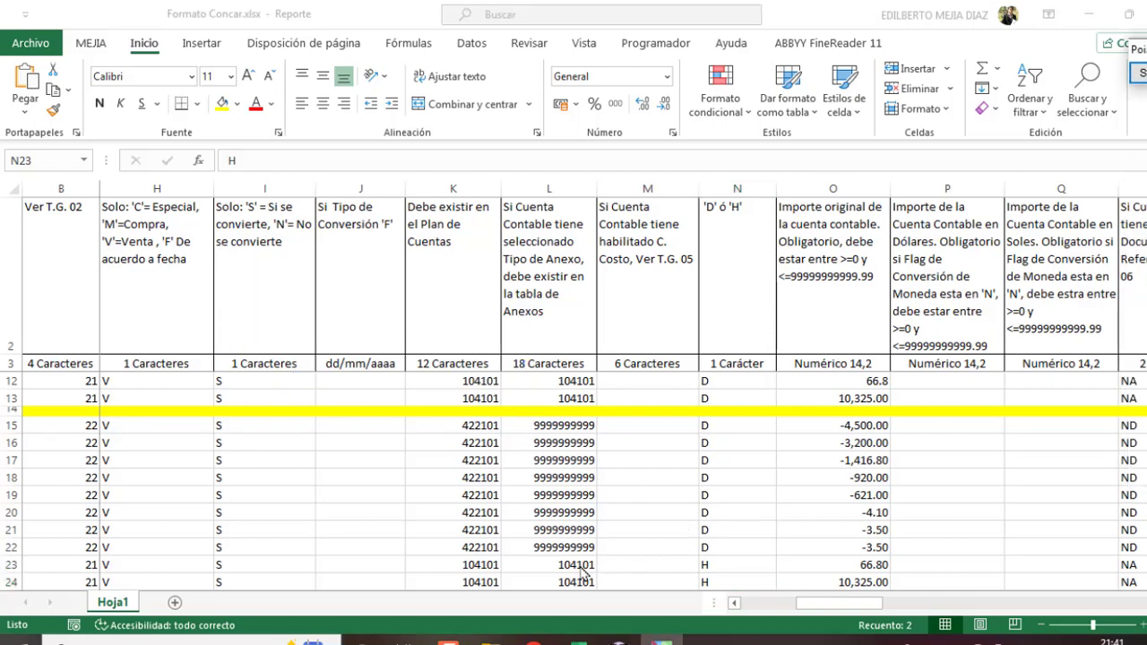
Set account 121201 in K23:K24, then switch to CONCAR's annex list.
left_click(469, 563)
scroll(474, 578, "down", 3)
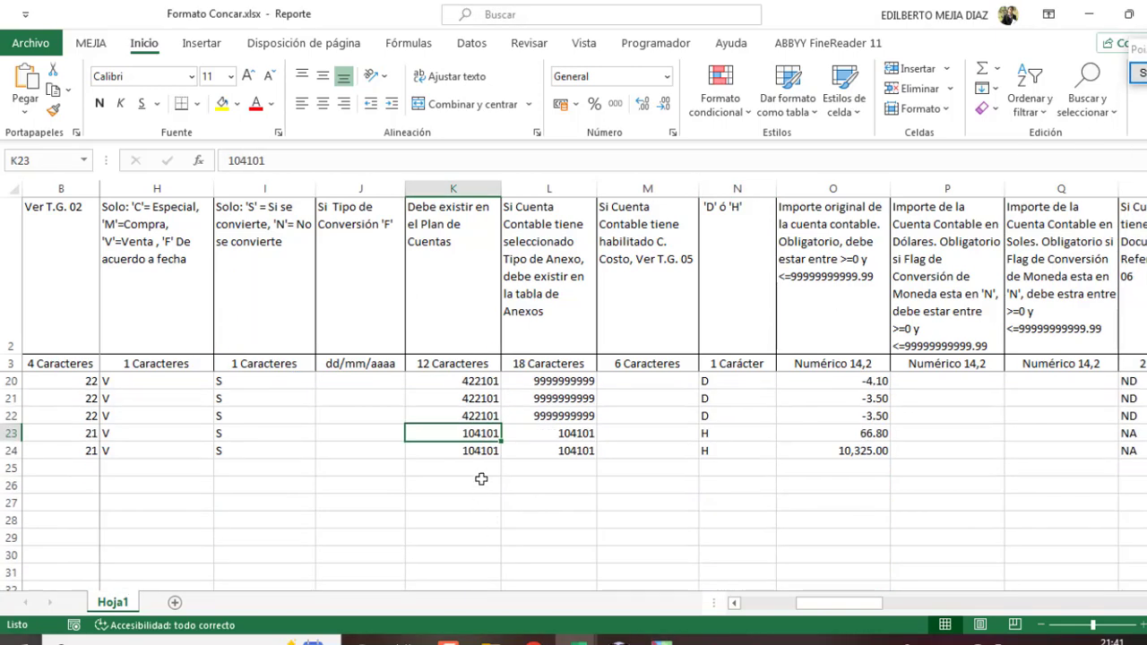
left_click_drag(473, 433, 489, 449)
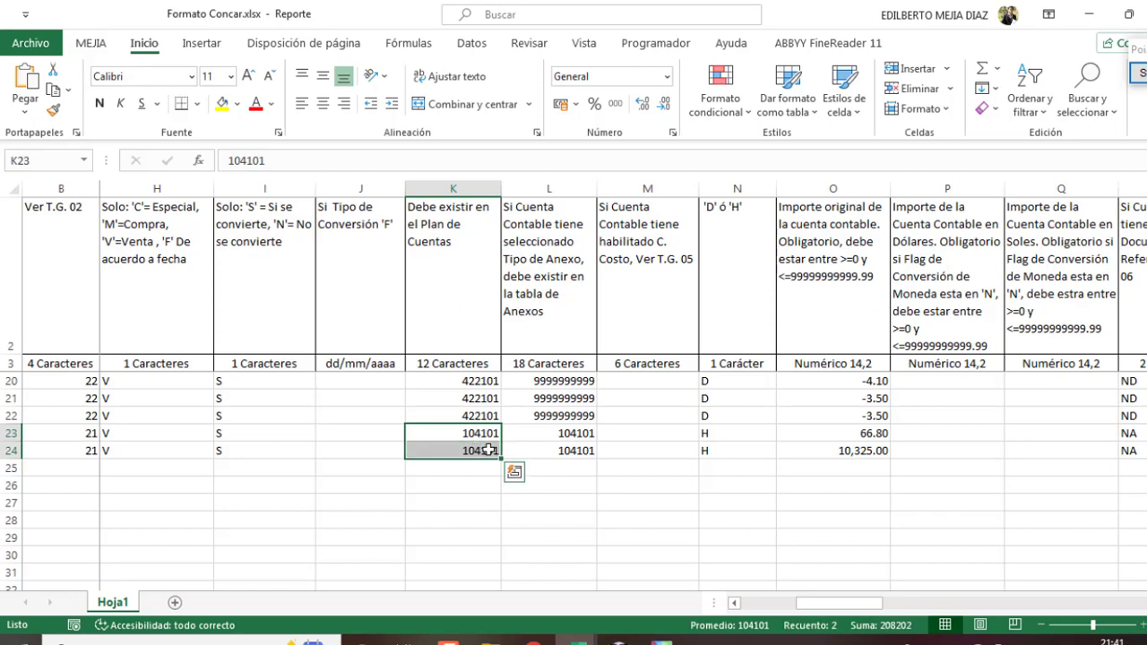
type("1201")
key("ctrl+Return")
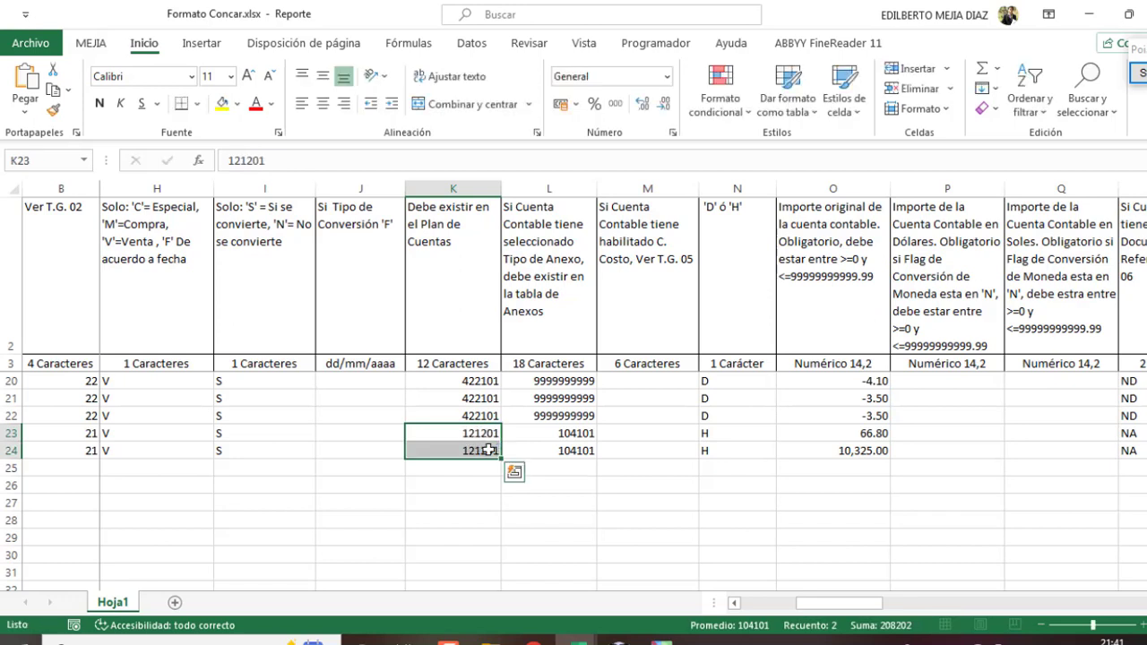
left_click(553, 432)
mouse_move(579, 639)
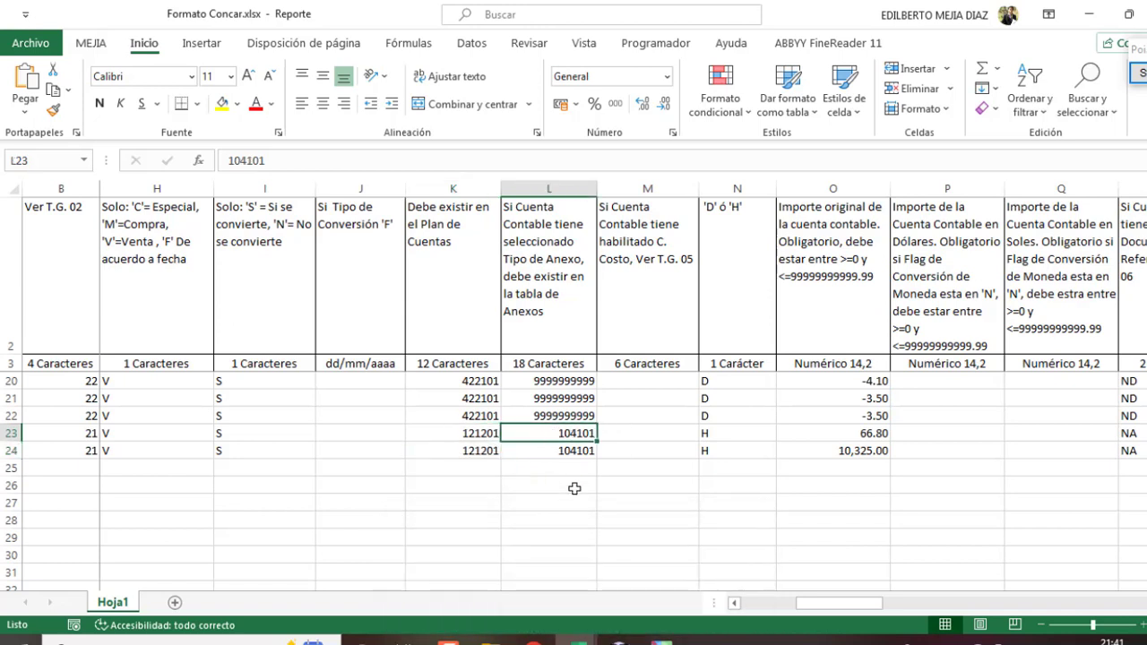
left_click(618, 638)
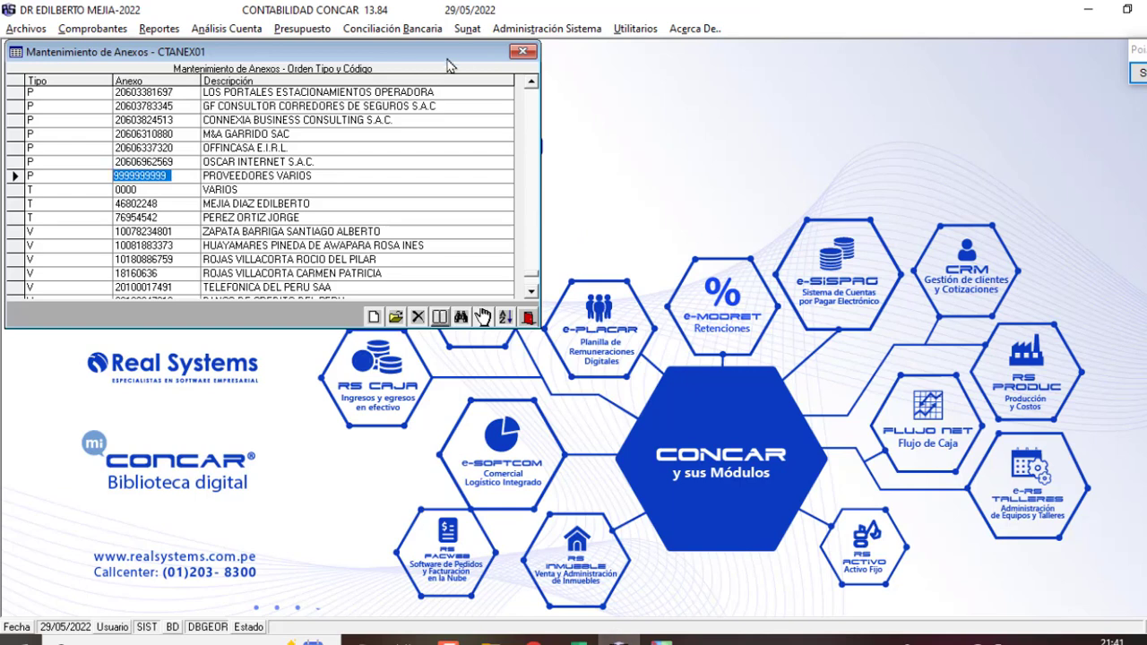
Scroll to the top of the annex list, pick C 0000 CLIENTES VARIOS, and return to Formato Concar.xlsx.
left_click_drag(531, 277, 532, 98)
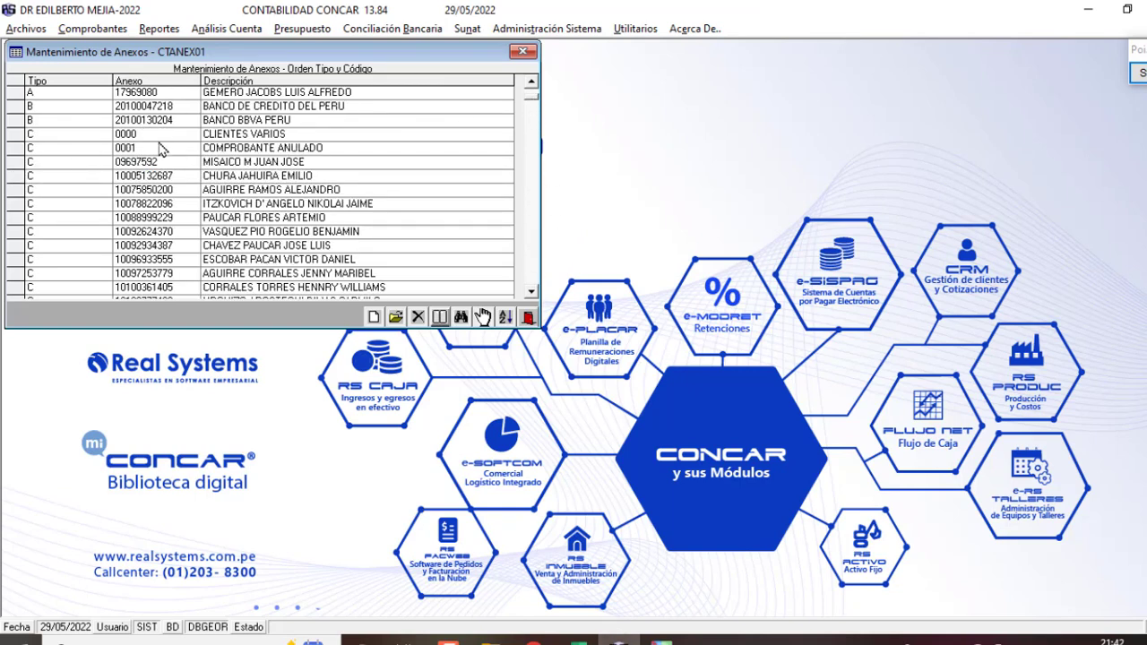
left_click(125, 141)
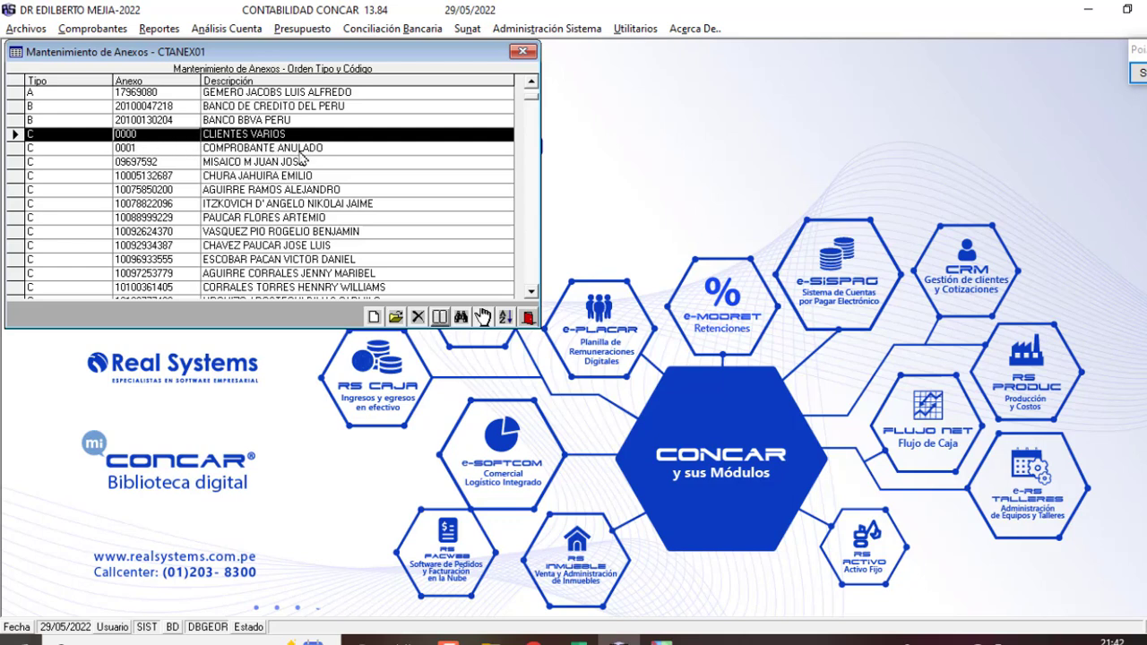
mouse_move(575, 639)
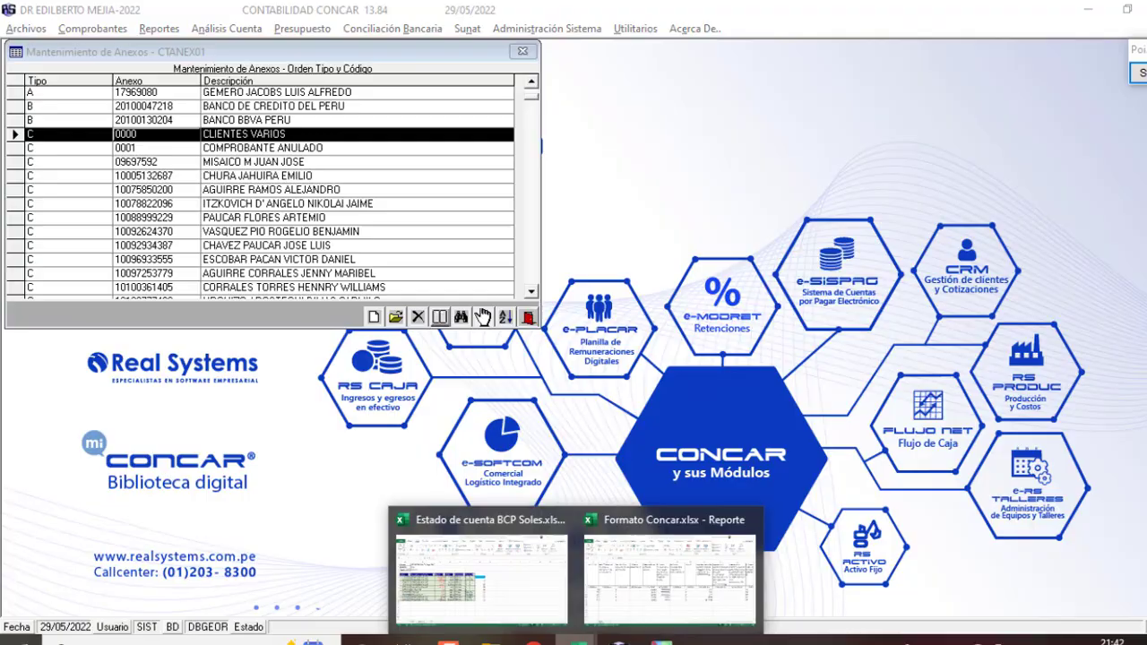
left_click(652, 601)
Format L23:L24 as Texto and enter annex 0000 into both cells.
left_click_drag(576, 432, 576, 450)
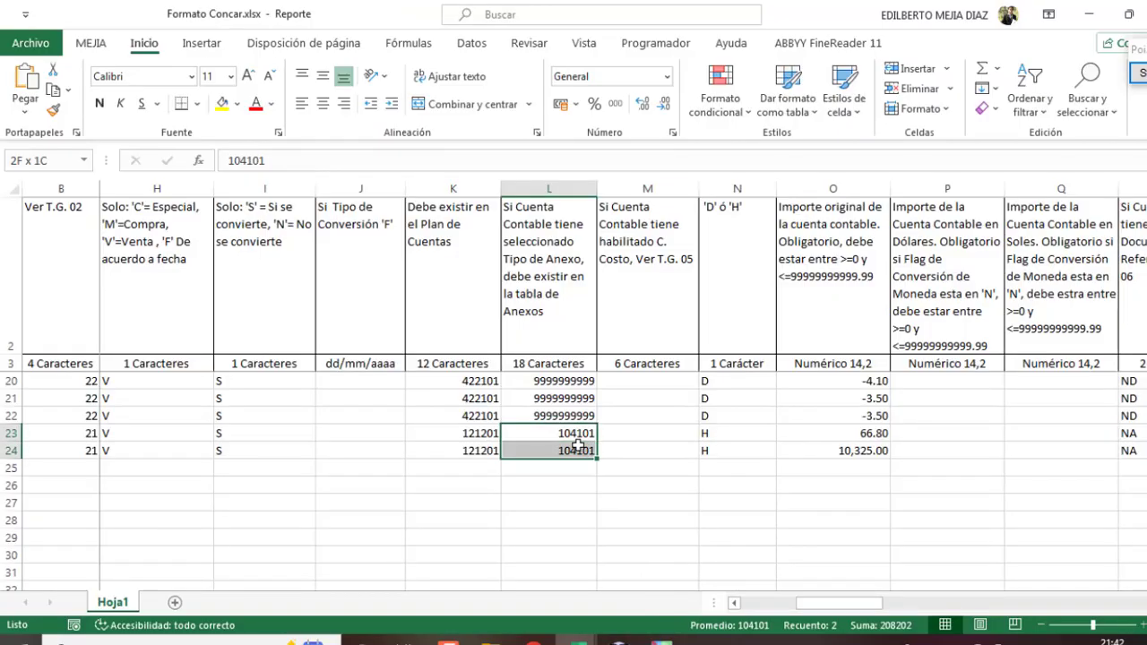
type("0000")
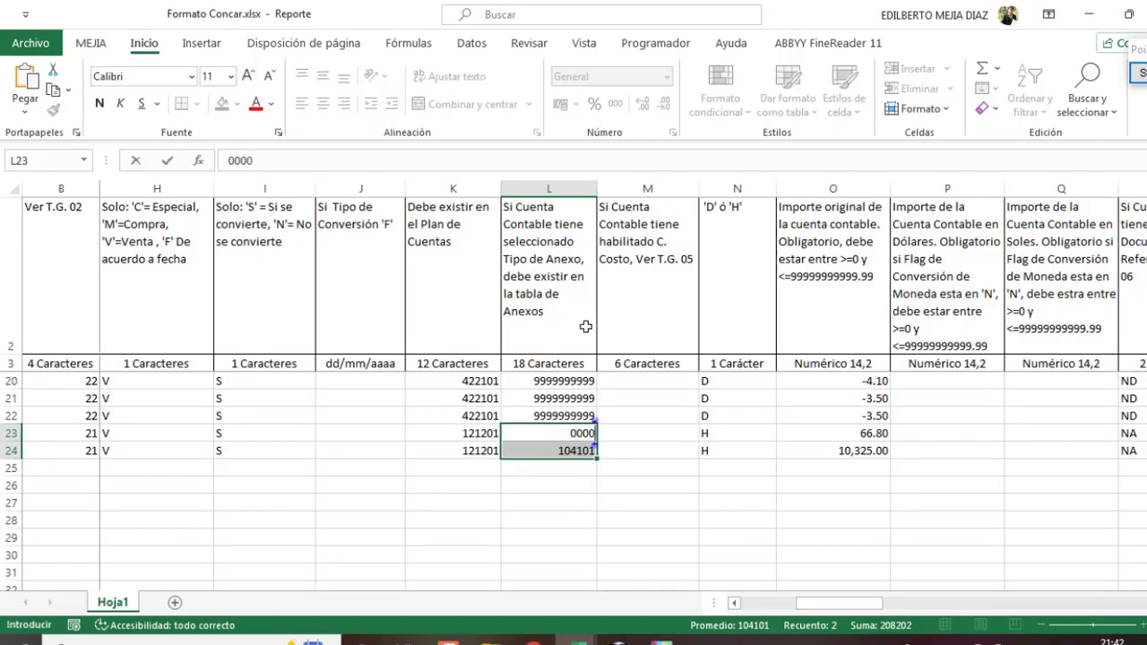
key("ctrl+Return")
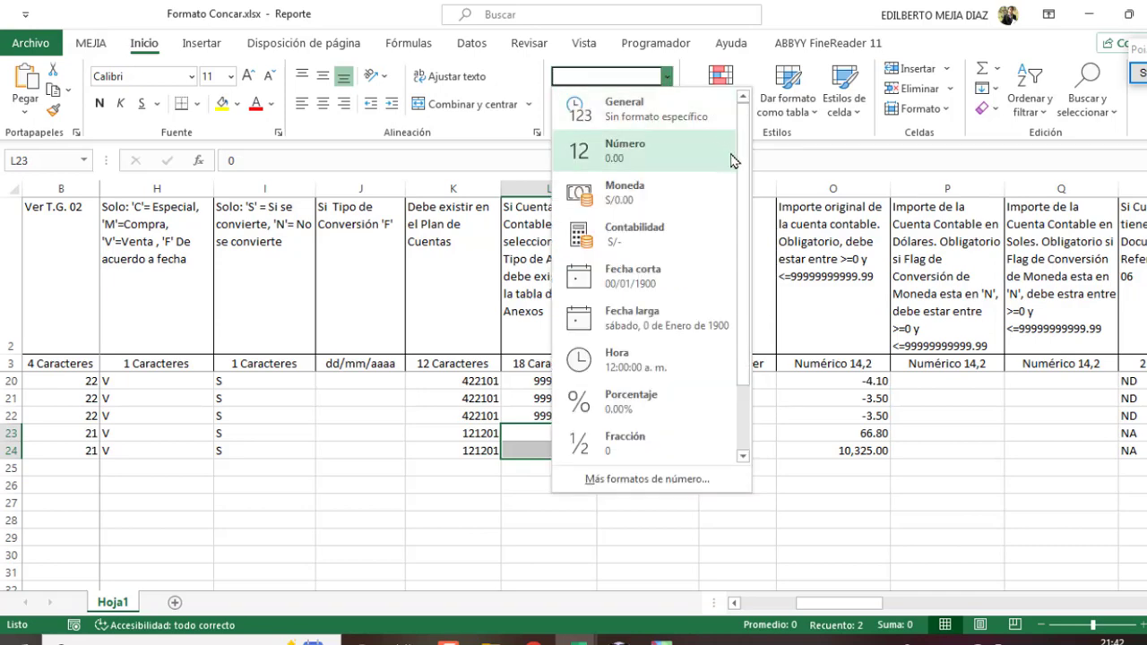
scroll(735, 159, "down", 2)
left_click(705, 440)
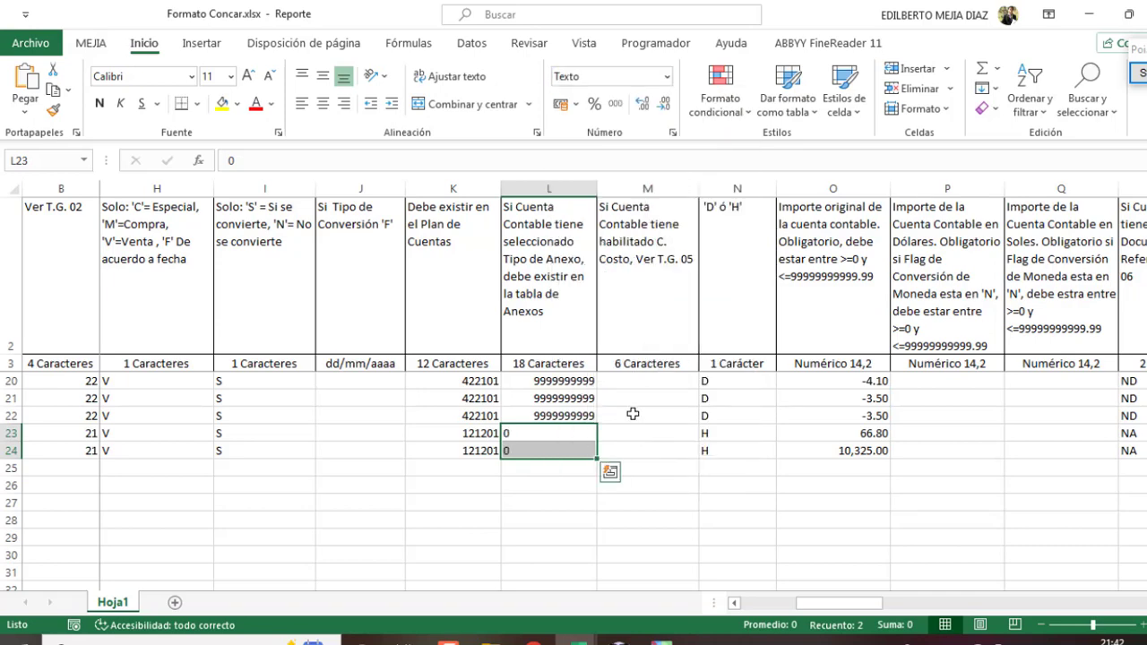
type("000")
key("ctrl+Return")
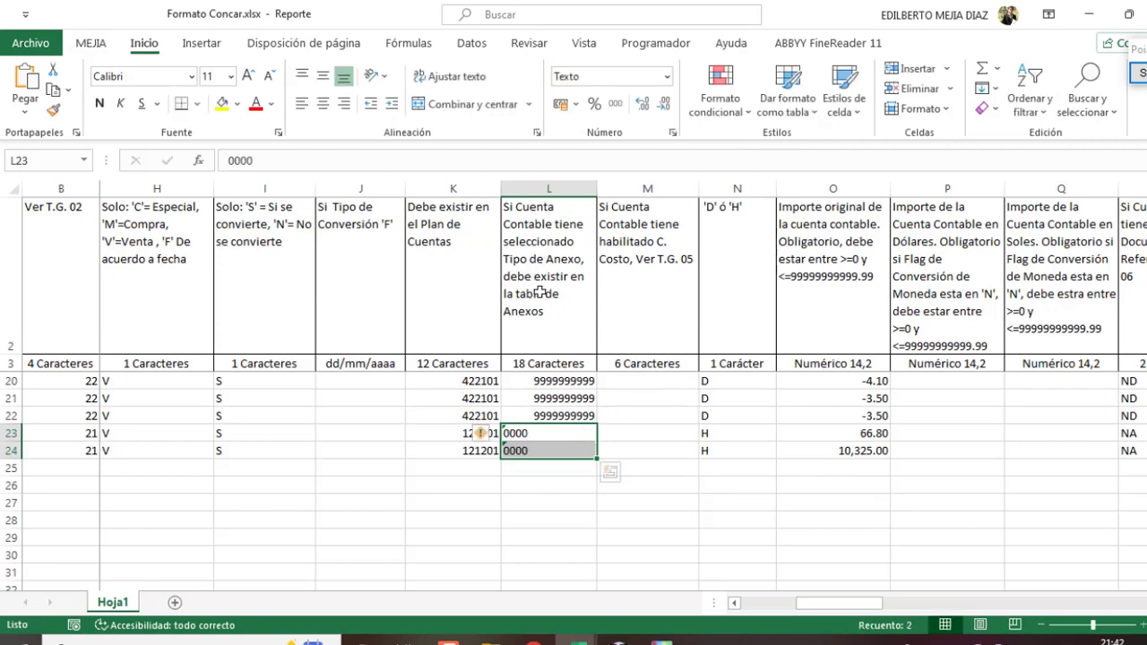
left_click_drag(466, 433, 502, 449)
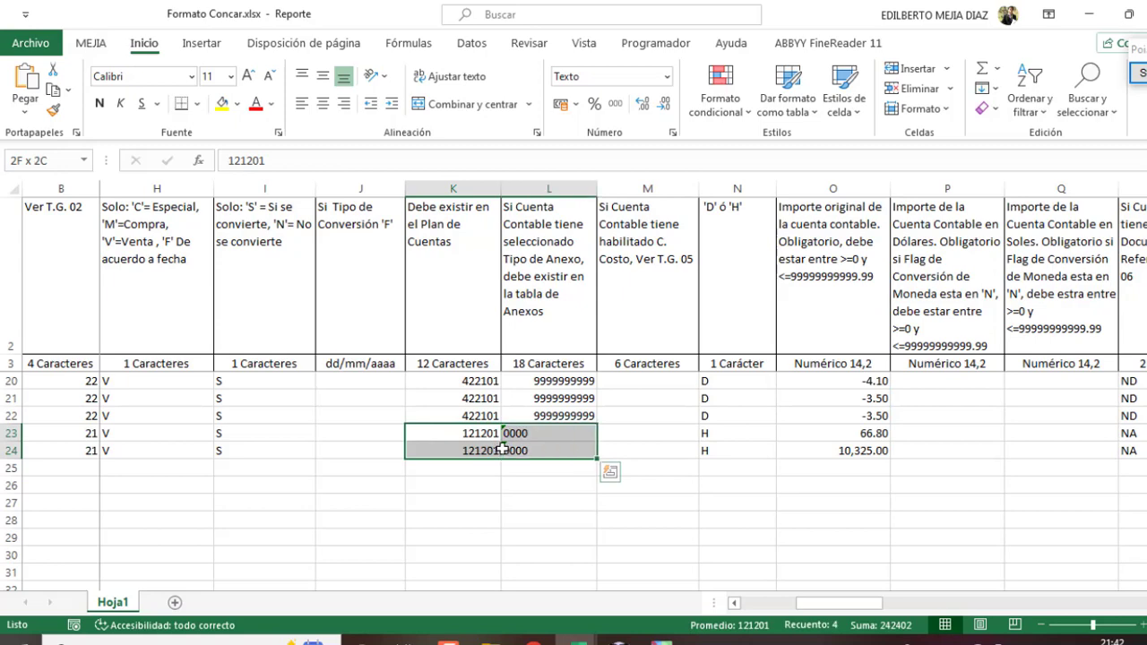
left_click(533, 430)
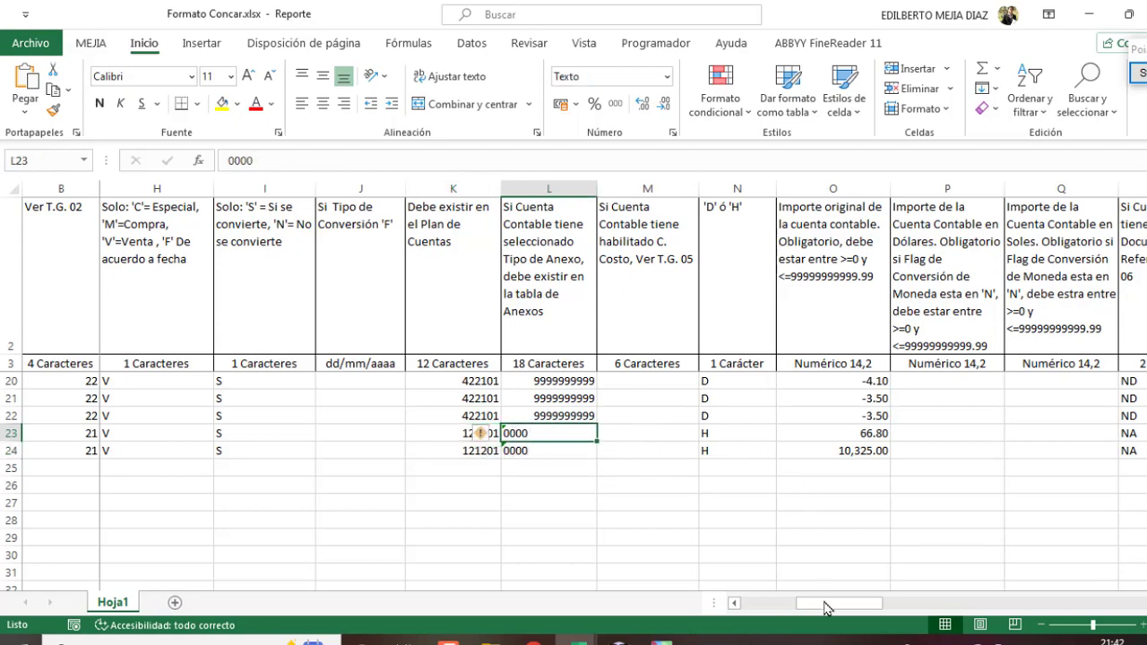
left_click_drag(826, 608, 837, 604)
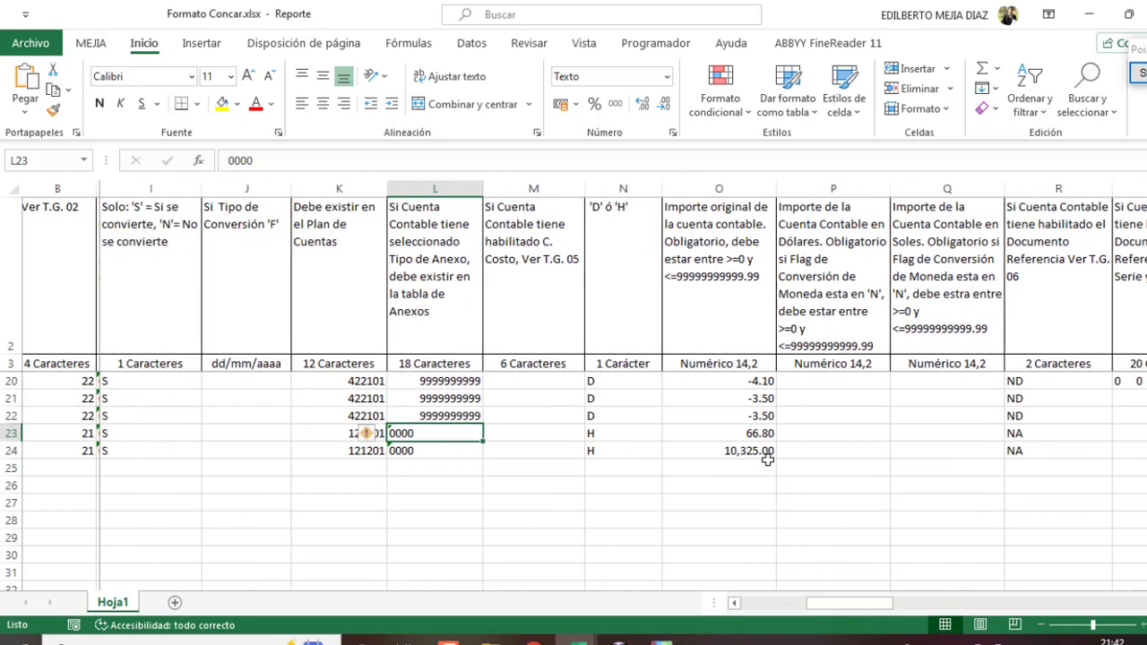
Review the voucher rows from O23 across all columns, then select the whole sheet.
left_click(764, 436)
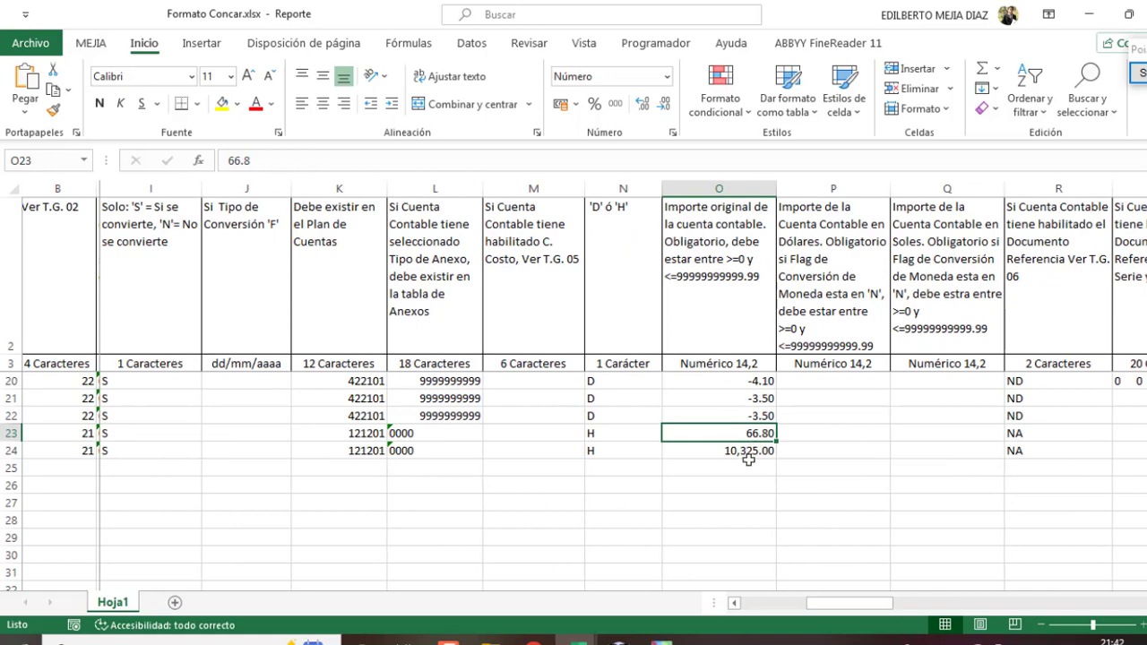
left_click_drag(836, 602, 903, 603)
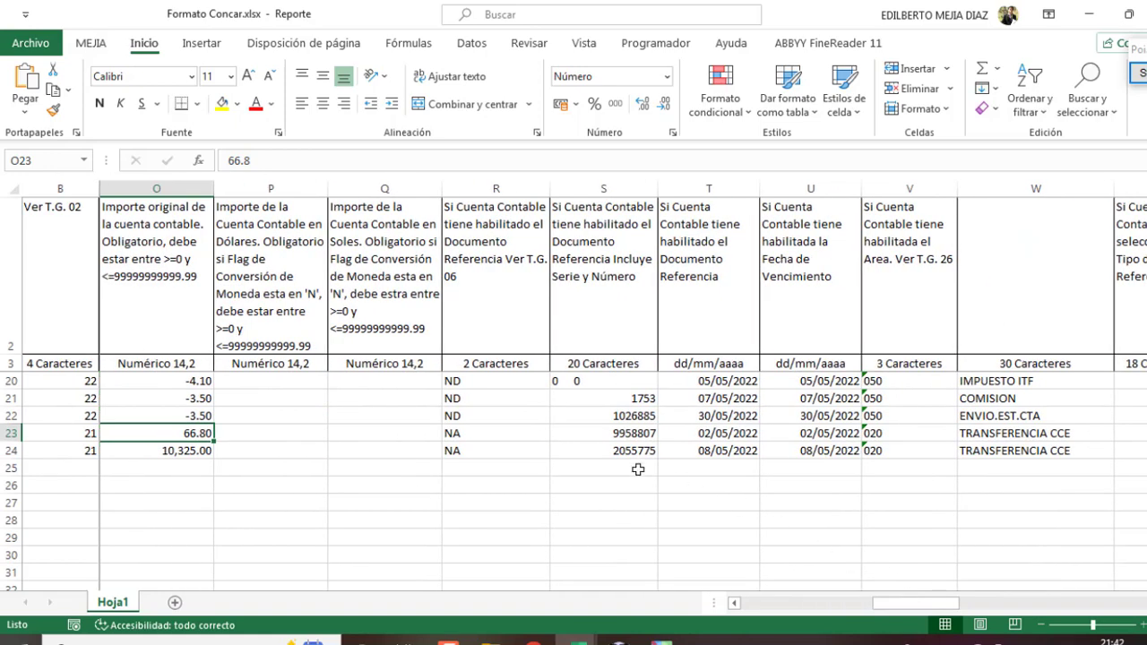
mouse_move(913, 603)
left_mouse_down()
mouse_move(963, 603)
mouse_move(742, 603)
left_mouse_up()
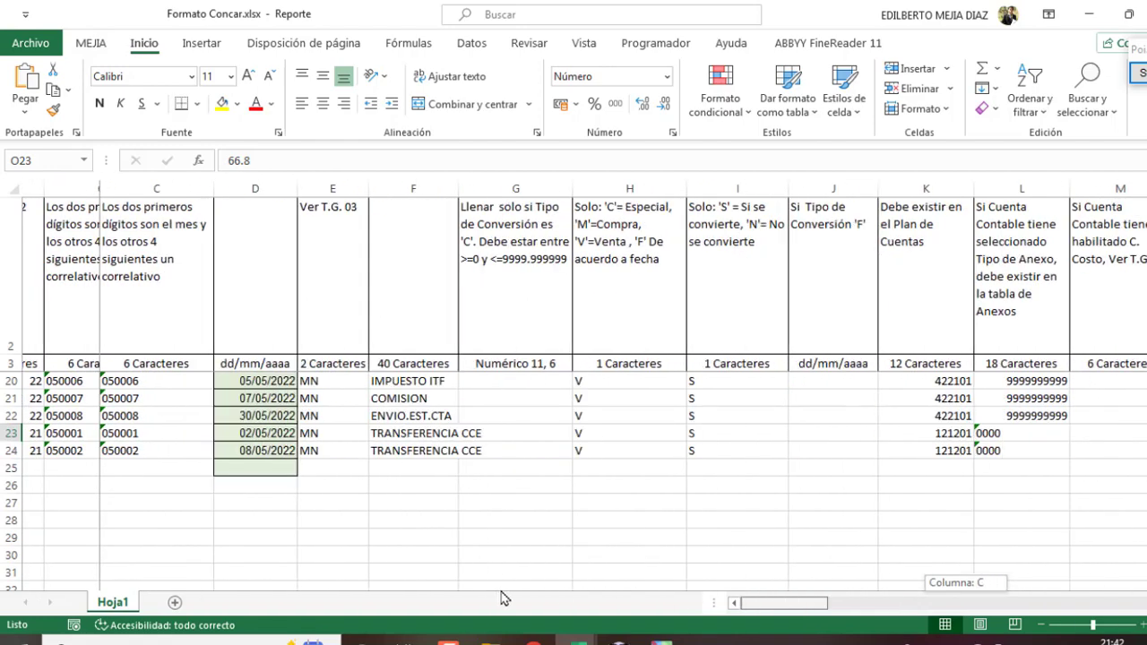
scroll(292, 505, "up", 3)
scroll(305, 497, "up", 2)
scroll(316, 489, "up", 1)
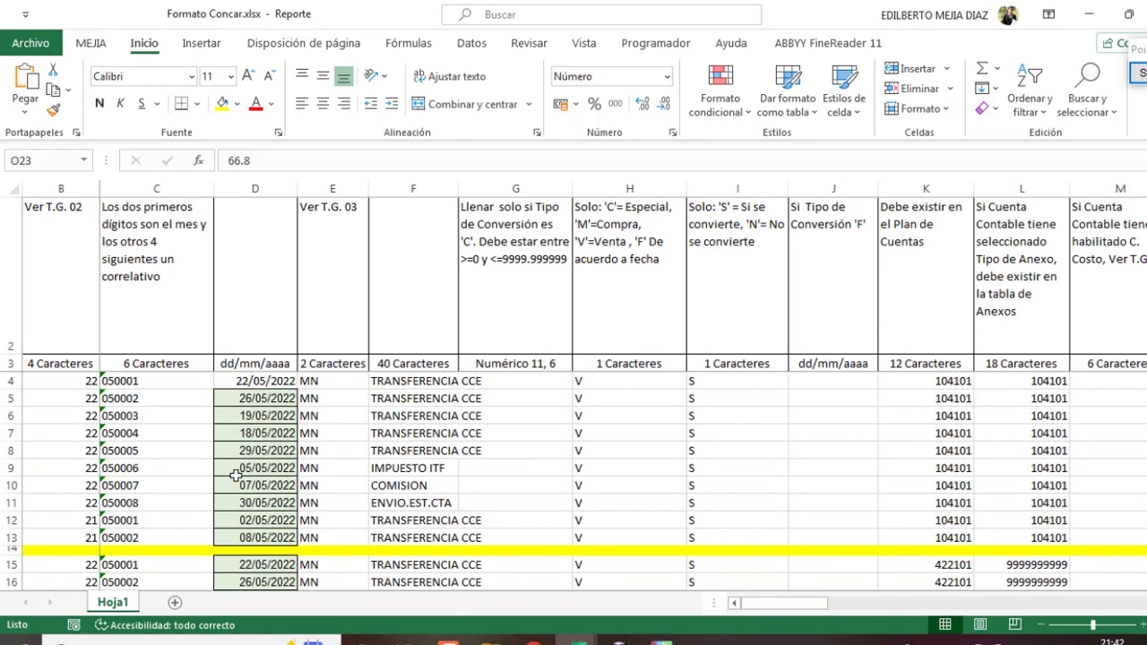
scroll(235, 474, "down", 2)
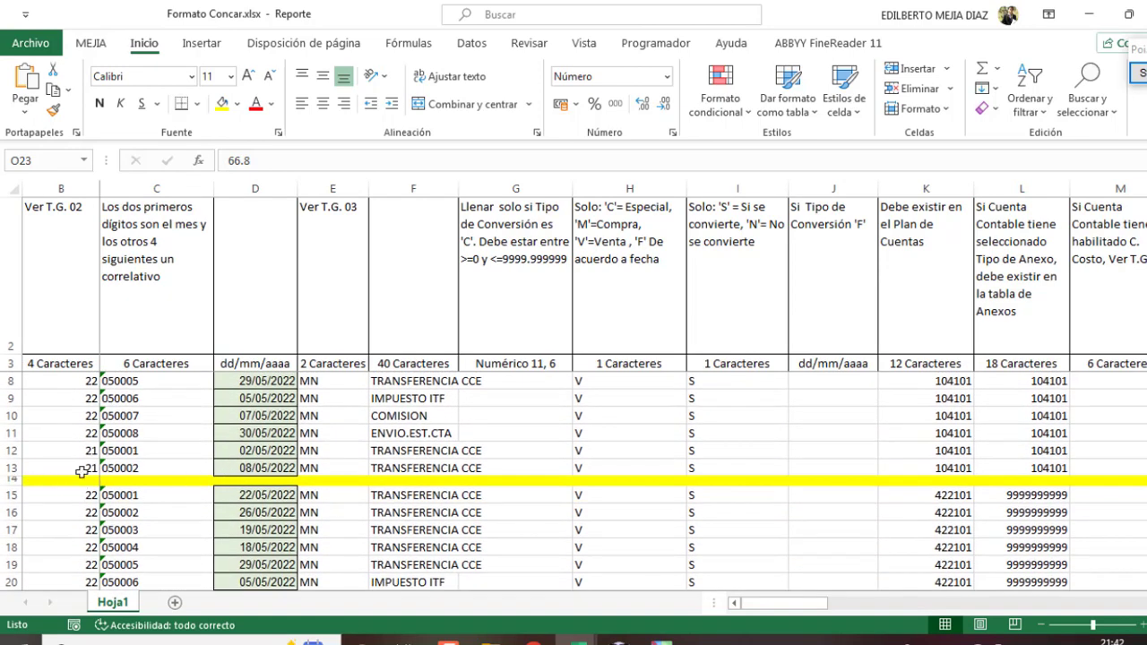
scroll(83, 473, "up", 2)
left_click(13, 188)
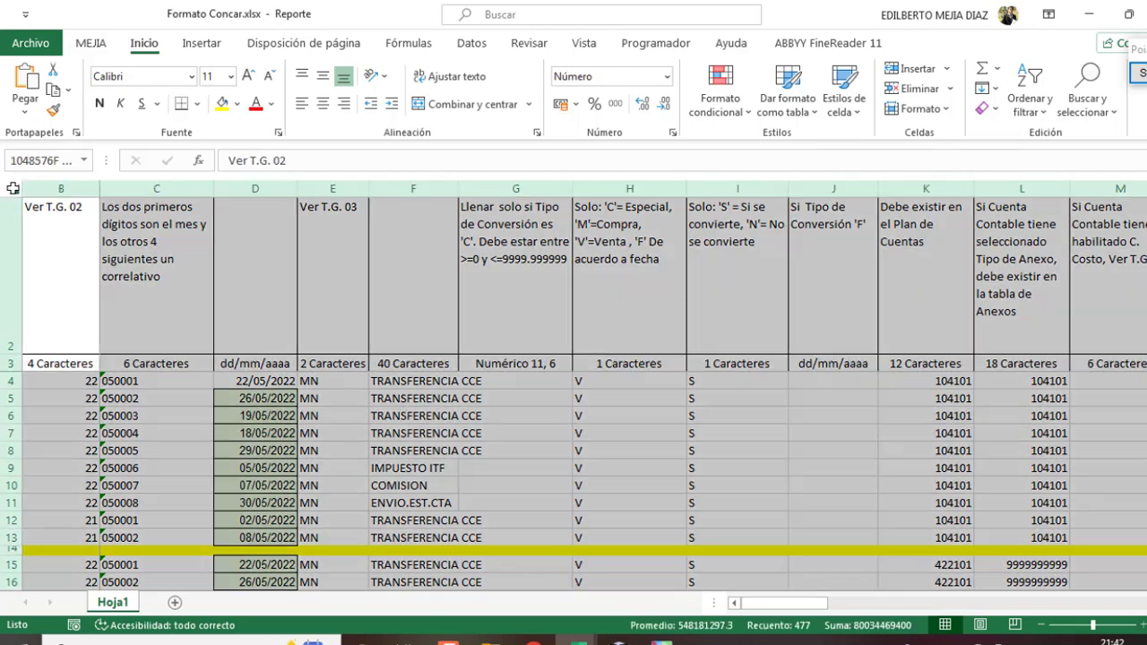
Unfreeze the panes so the full header rows 1–3 show.
left_click(472, 45)
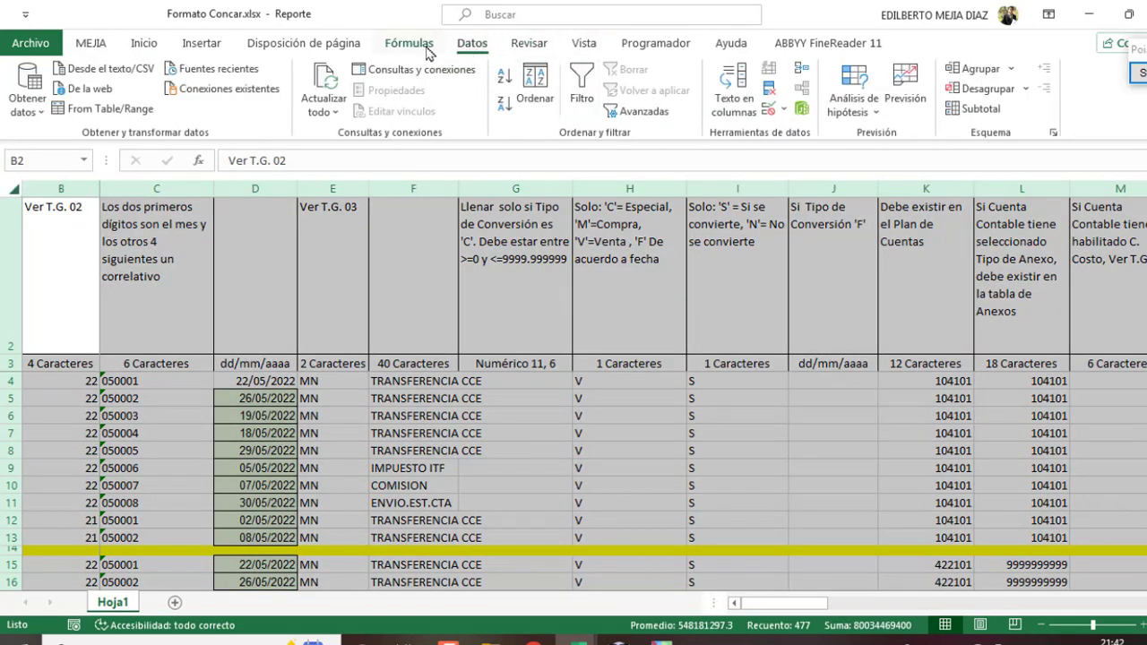
left_click(583, 45)
left_click(688, 96)
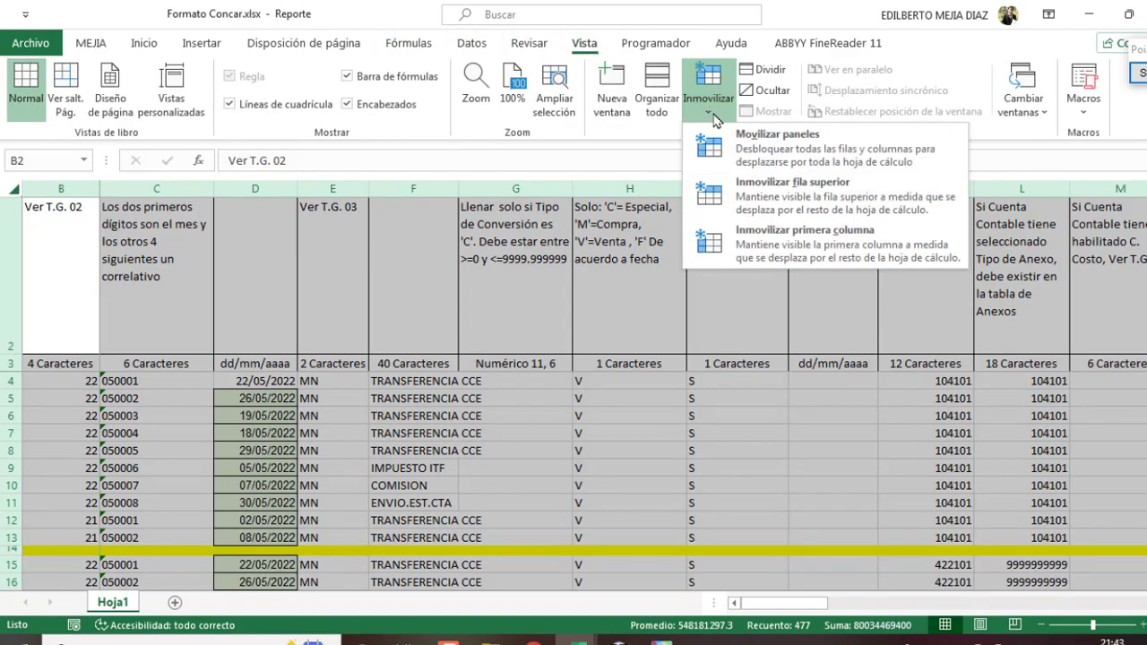
left_click(740, 146)
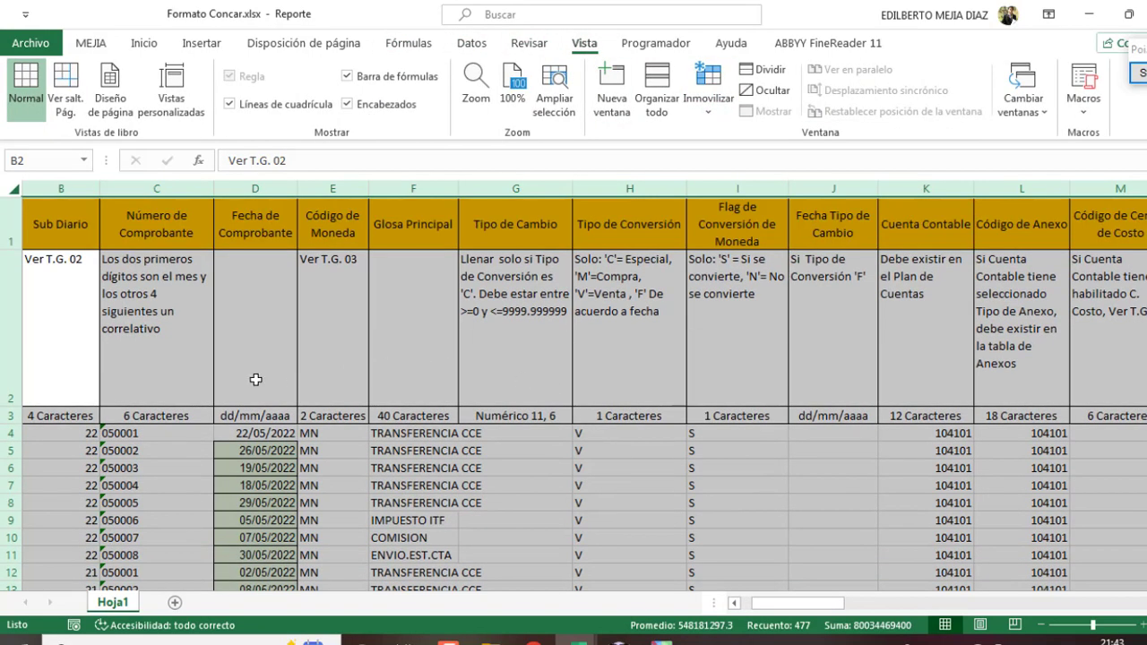
Copy the whole sheet and paste it back in place as values only (Valores).
left_click(255, 380)
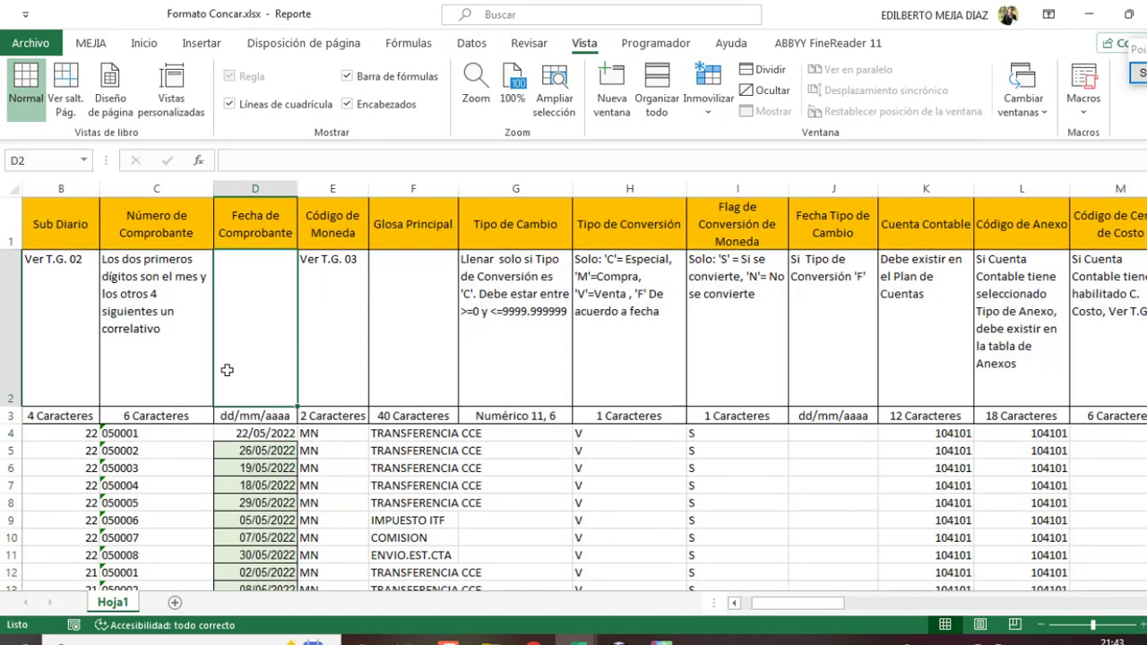
left_click(10, 190)
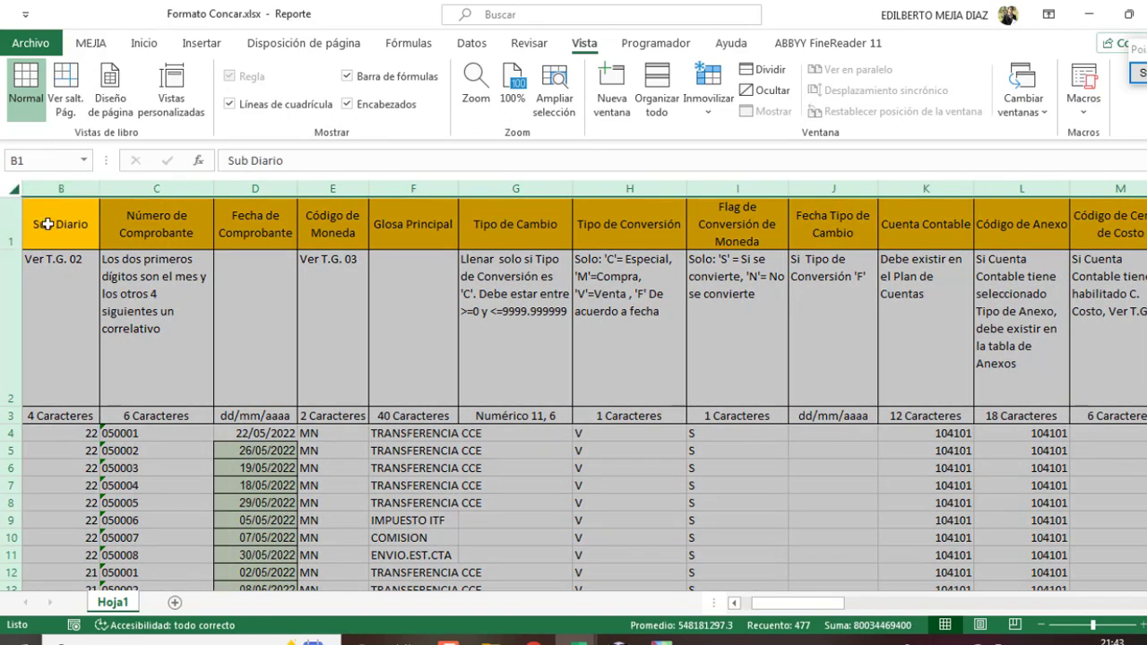
key("ctrl+c")
key("ctrl+v")
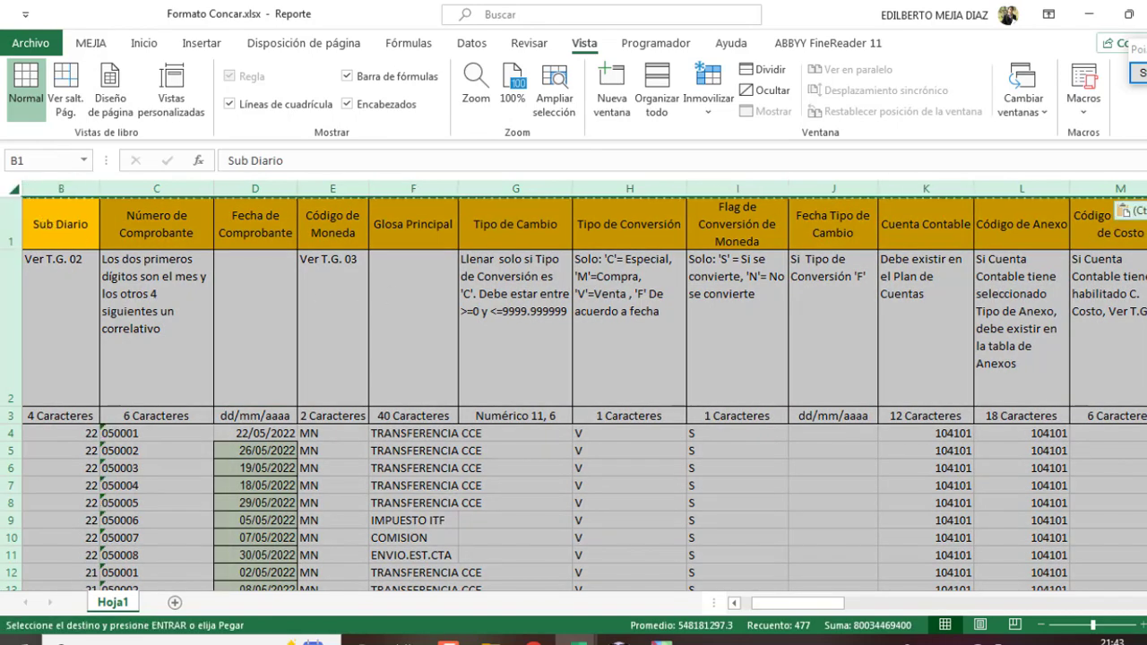
left_click(1127, 211)
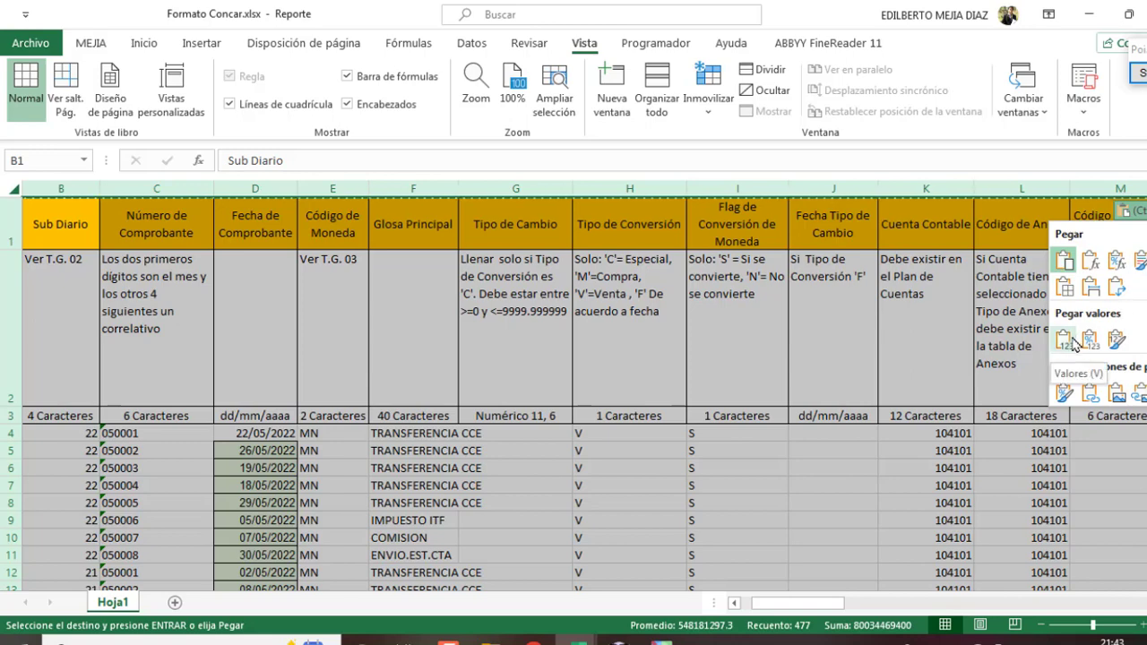
left_click(1066, 341)
Check the pasted voucher 050004, date 29/05/2022 and description TRANSFERENCIA CCE.
left_click(180, 484)
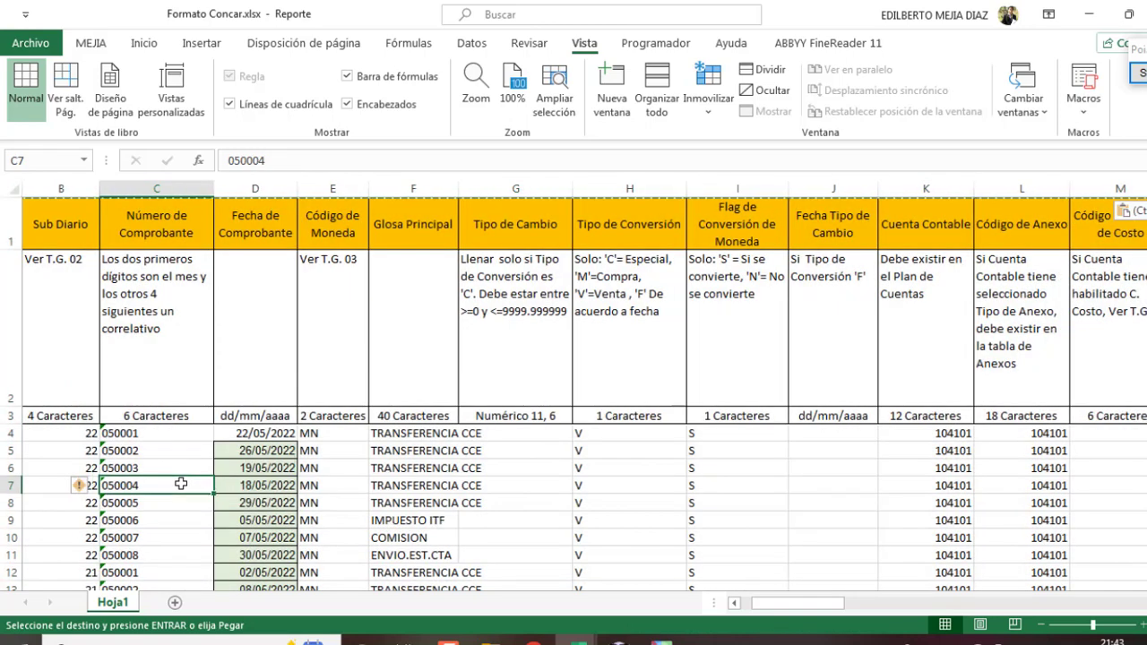
left_click_drag(797, 603, 757, 603)
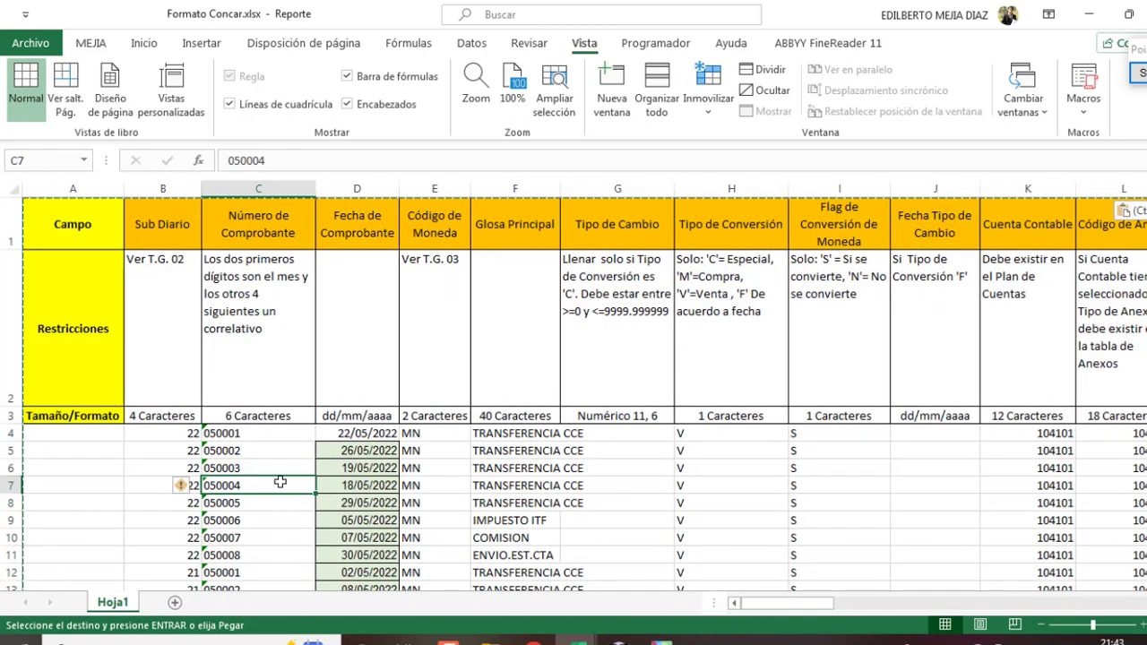
left_click(351, 504)
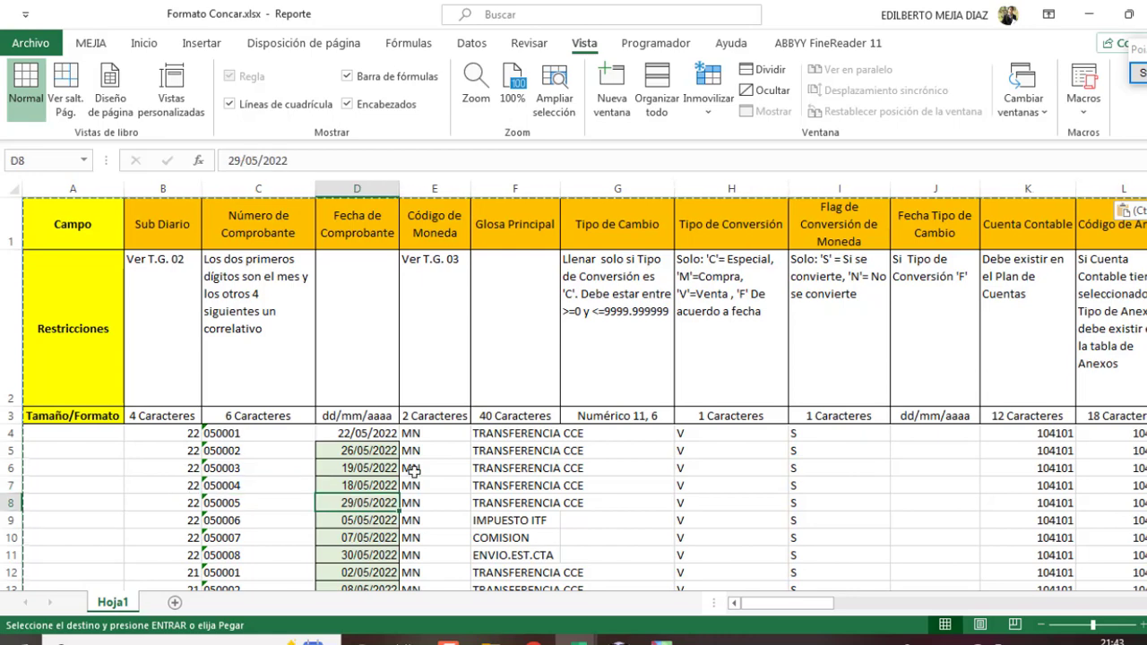
left_click(528, 468)
scroll(284, 529, "down", 3)
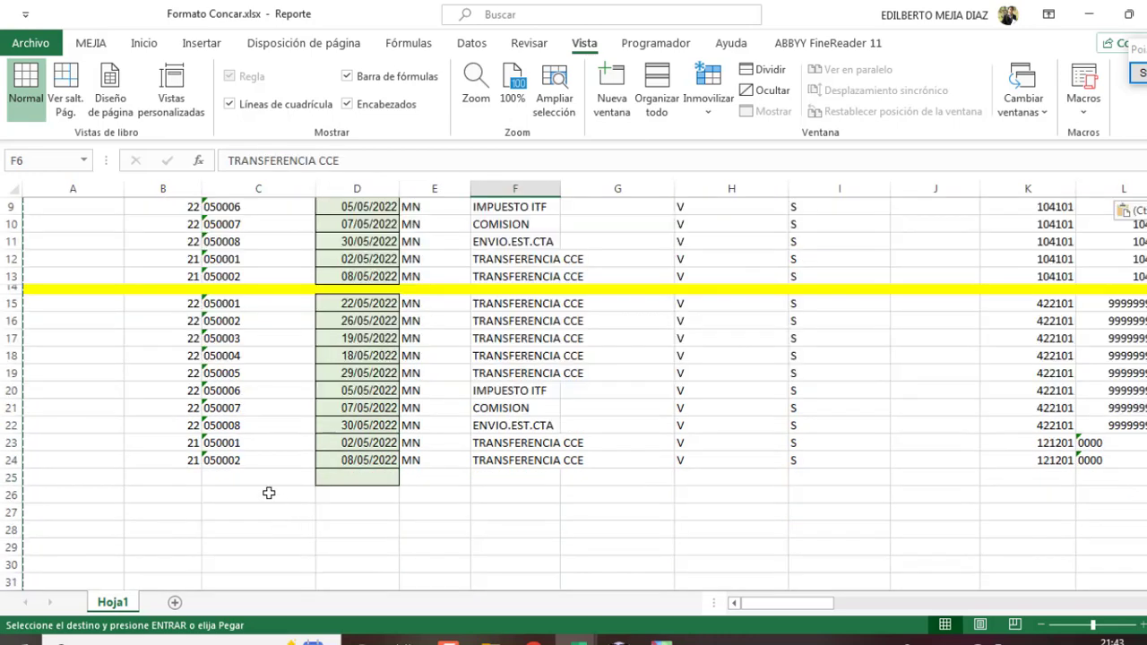
scroll(252, 423, "up", 1)
scroll(251, 423, "up", 2)
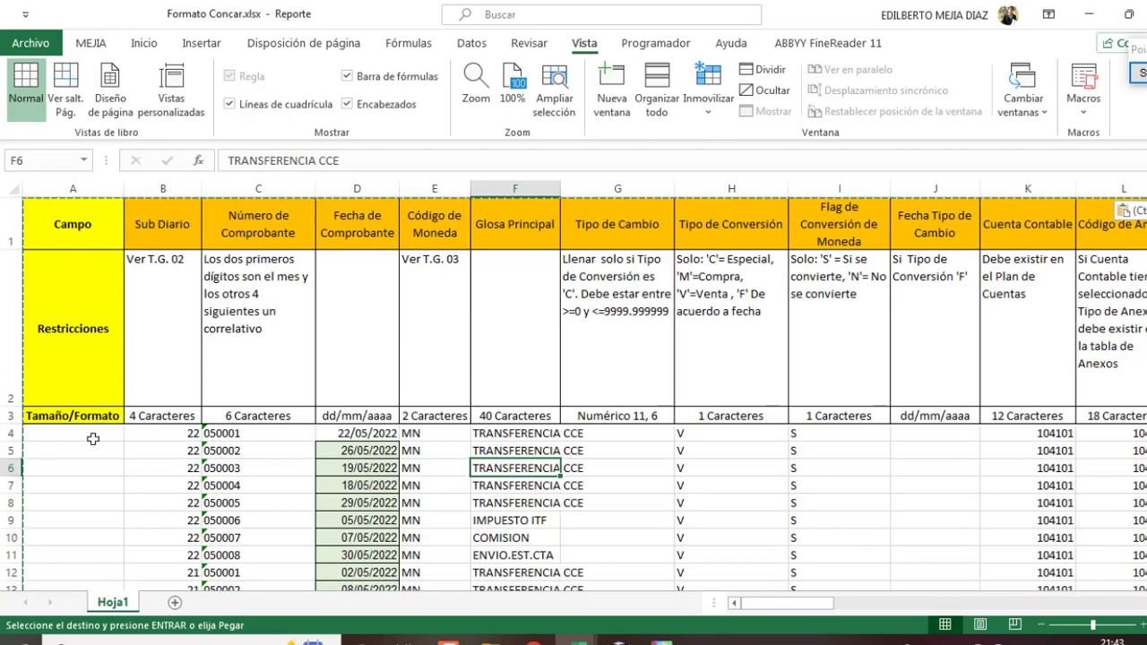
Insert a blank row 4 above the vouchers and select data rows 5–25 for sorting.
left_click(7, 433)
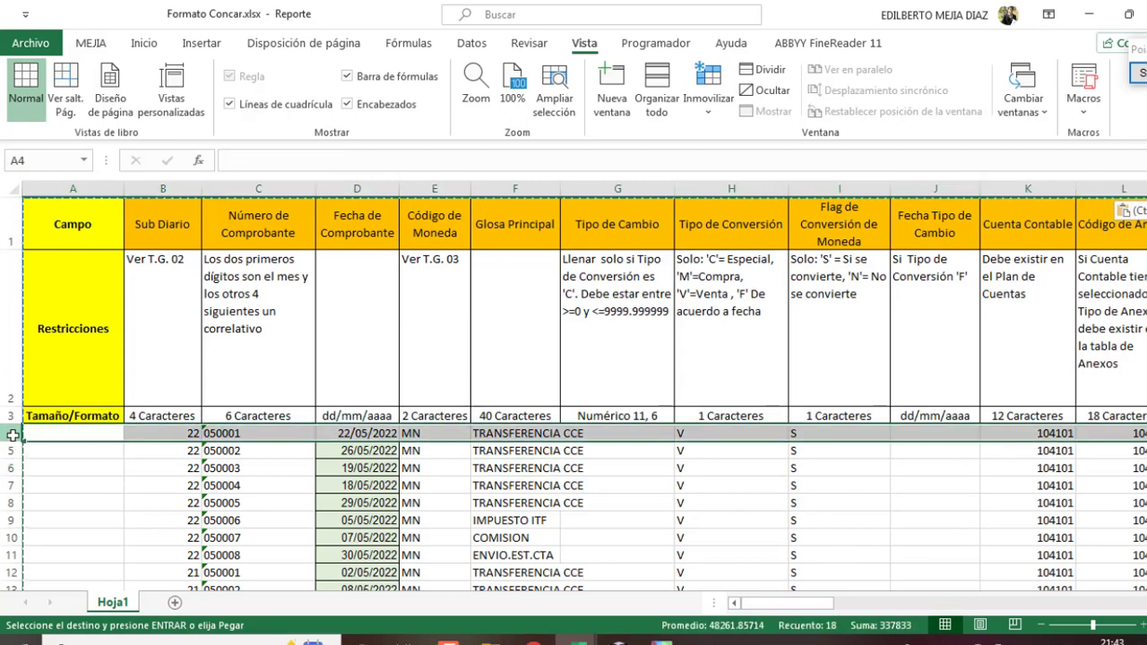
key("ctrl+plus")
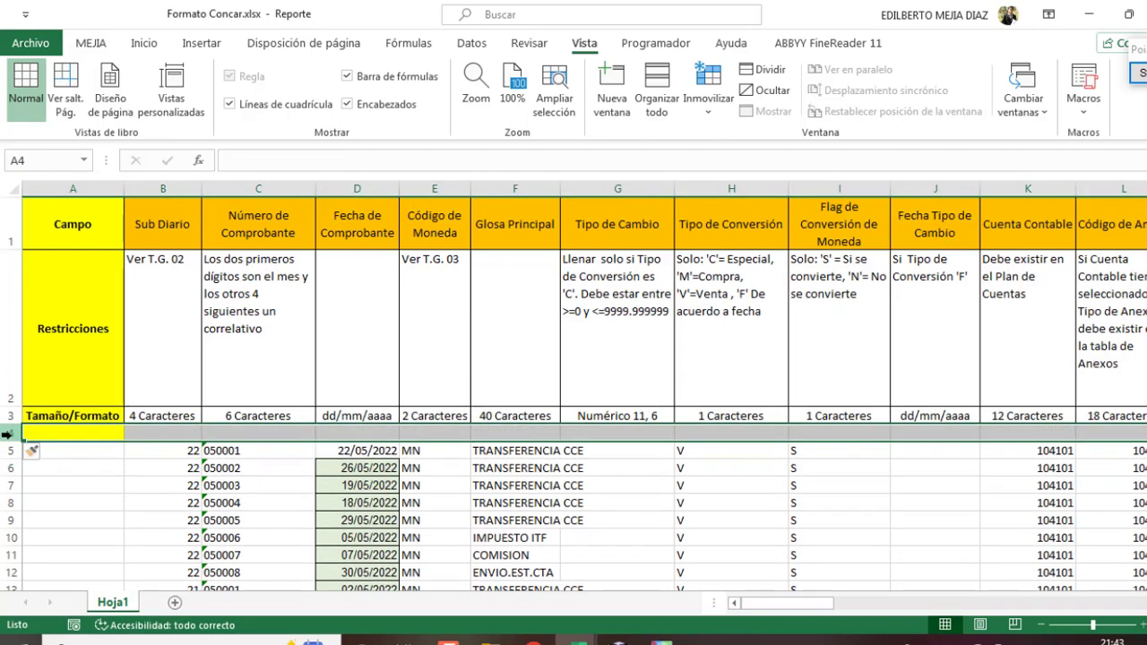
mouse_move(5, 443)
left_mouse_down()
mouse_move(5, 476)
mouse_move(116, 548)
left_mouse_up()
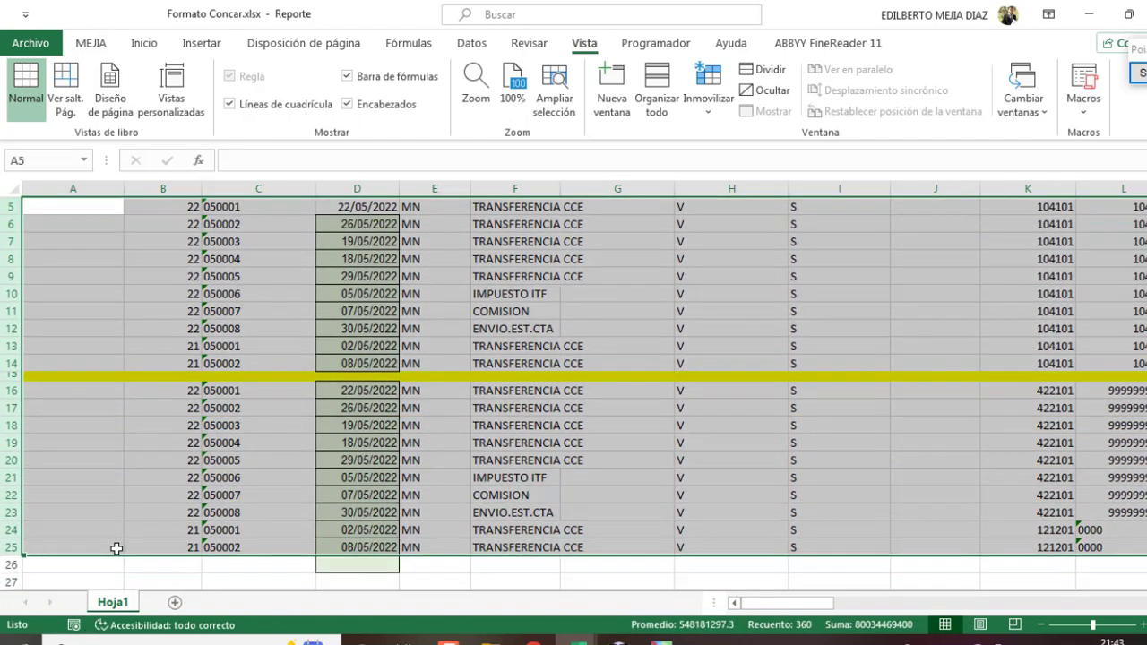
left_click(144, 43)
left_click(1086, 99)
left_click(1046, 109)
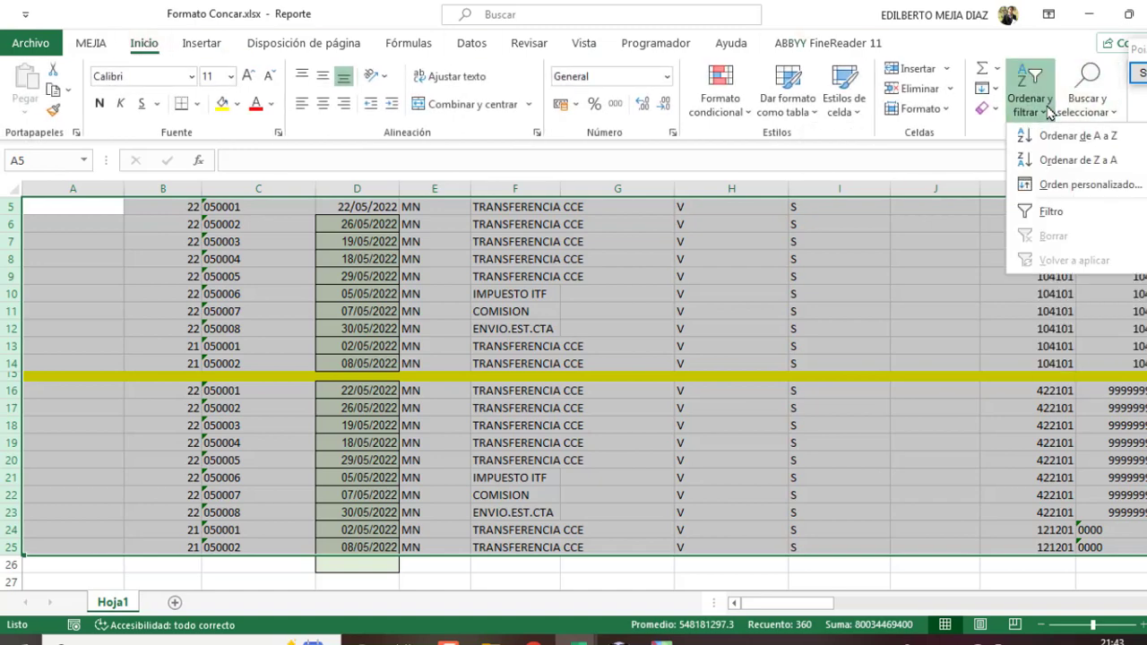
Open the custom sort dialog, move it off the data, then cancel it.
left_click(1080, 185)
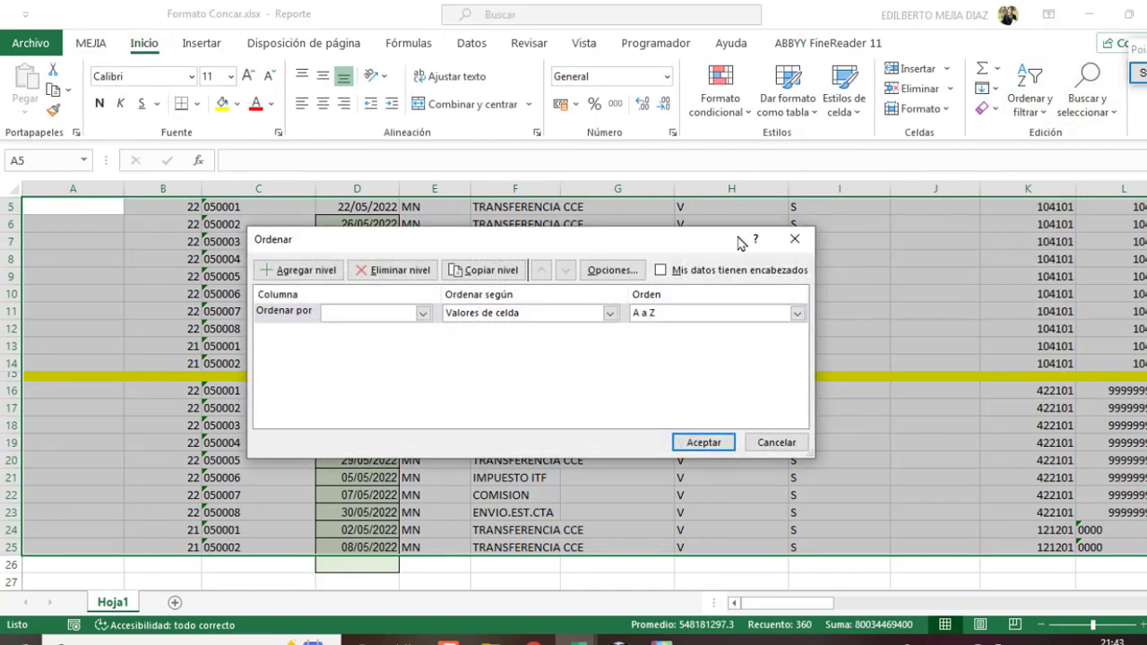
left_click_drag(492, 239, 666, 120)
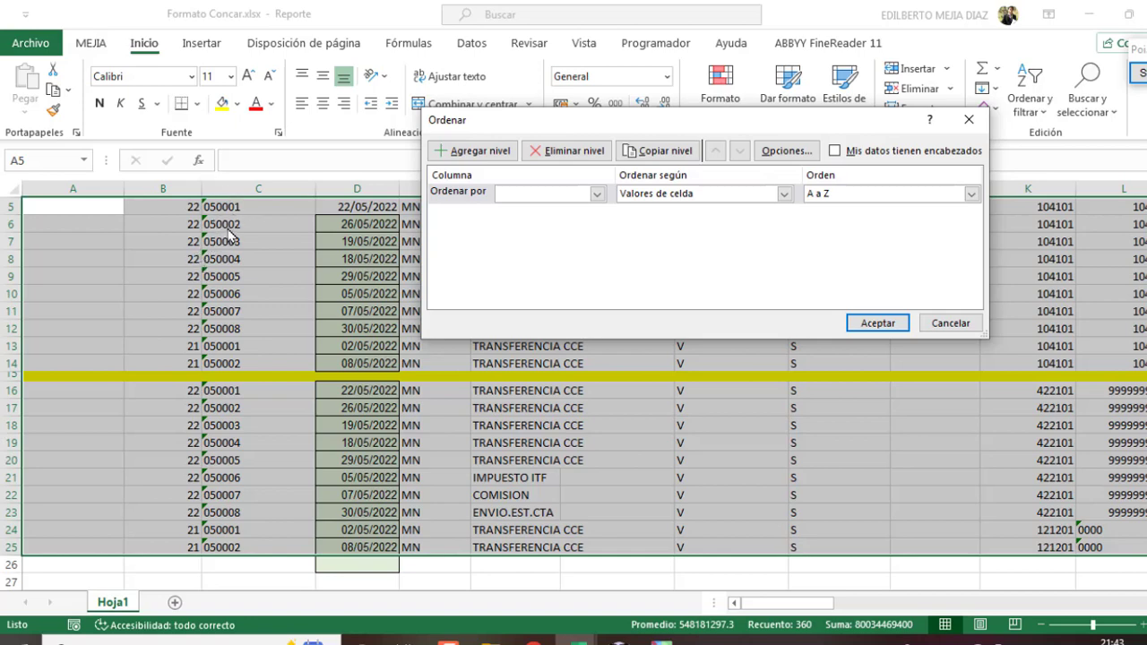
left_click(949, 324)
scroll(599, 351, "up", 1)
scroll(597, 351, "up", 1)
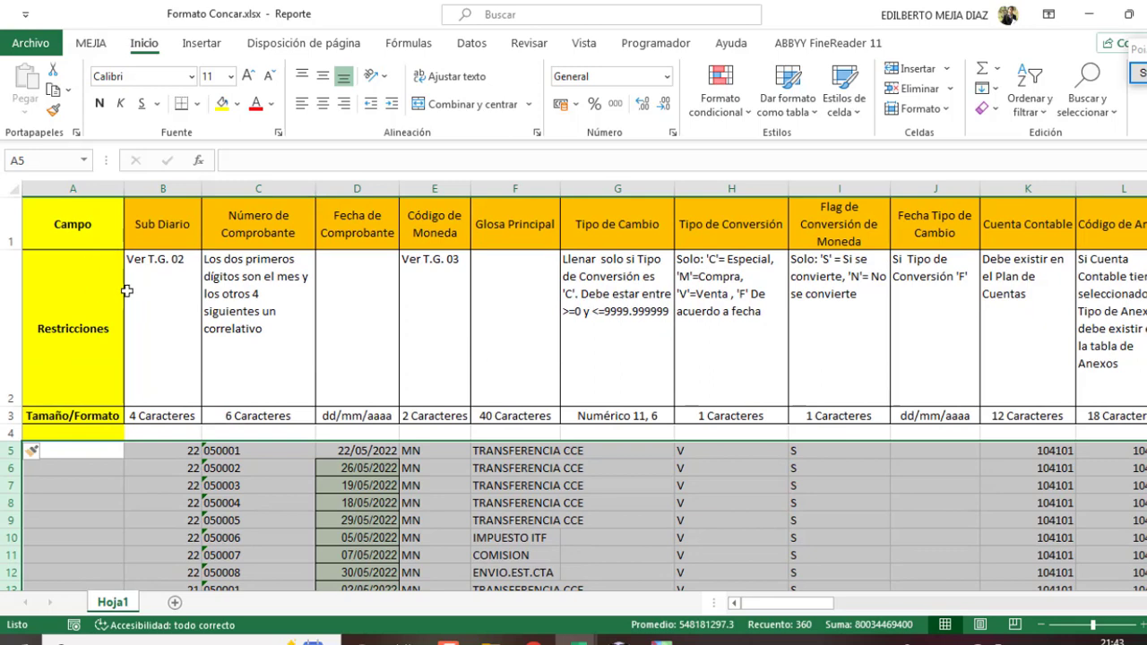
Sort by Columna B (Sub Diario), then Columna C, treating number-like text as numbers.
left_click(1031, 106)
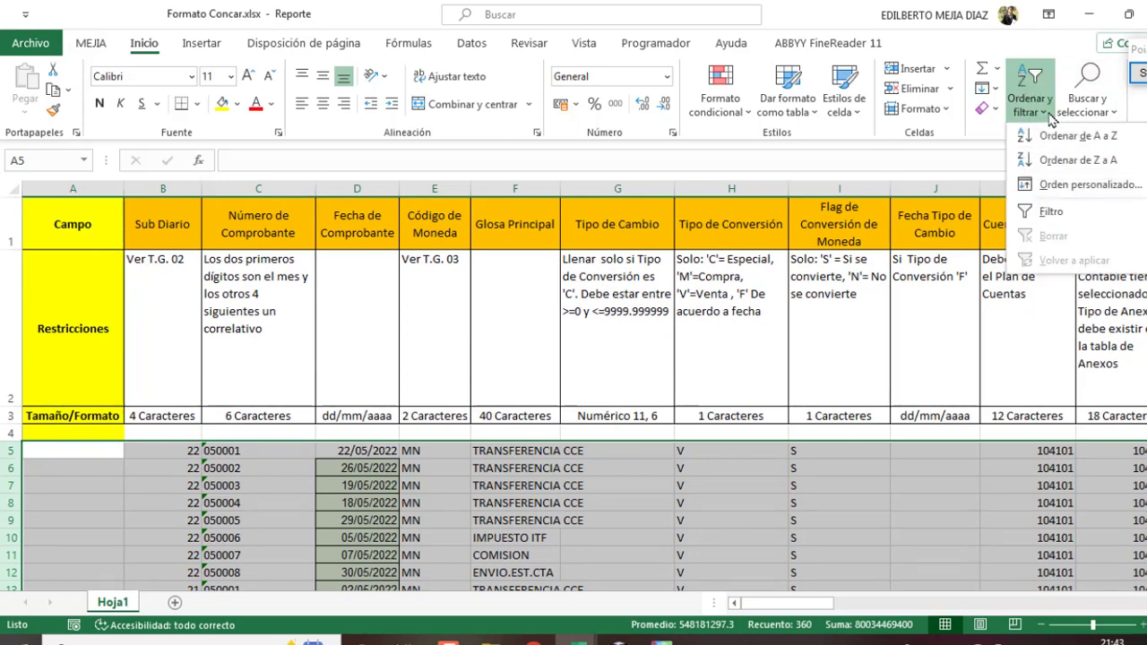
left_click(1089, 184)
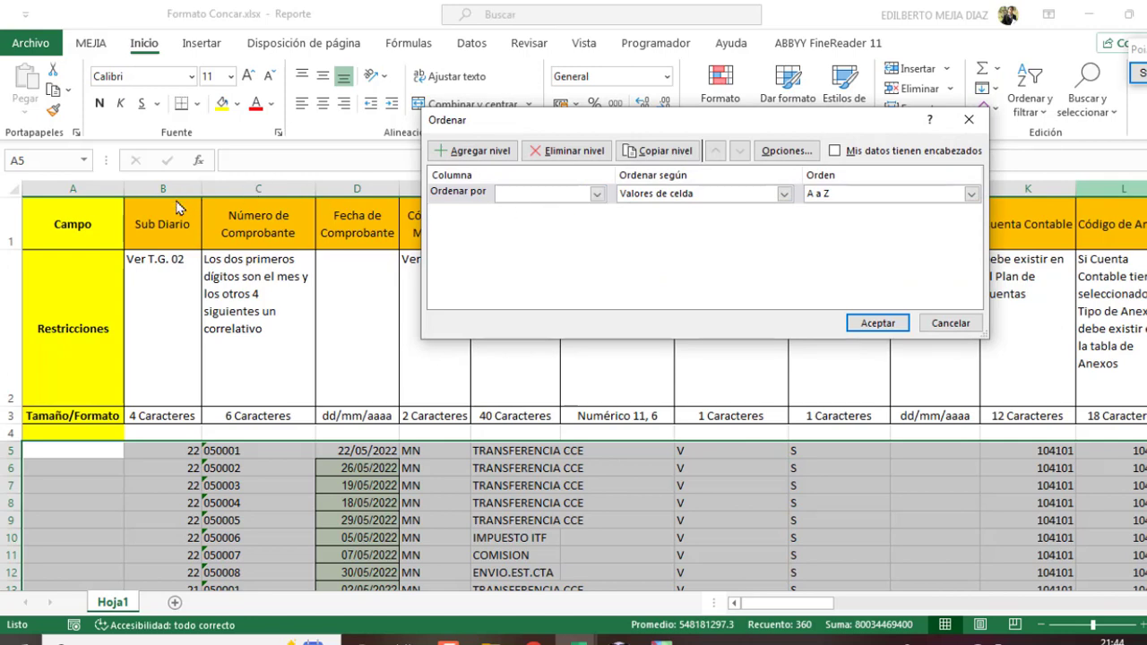
left_click(596, 195)
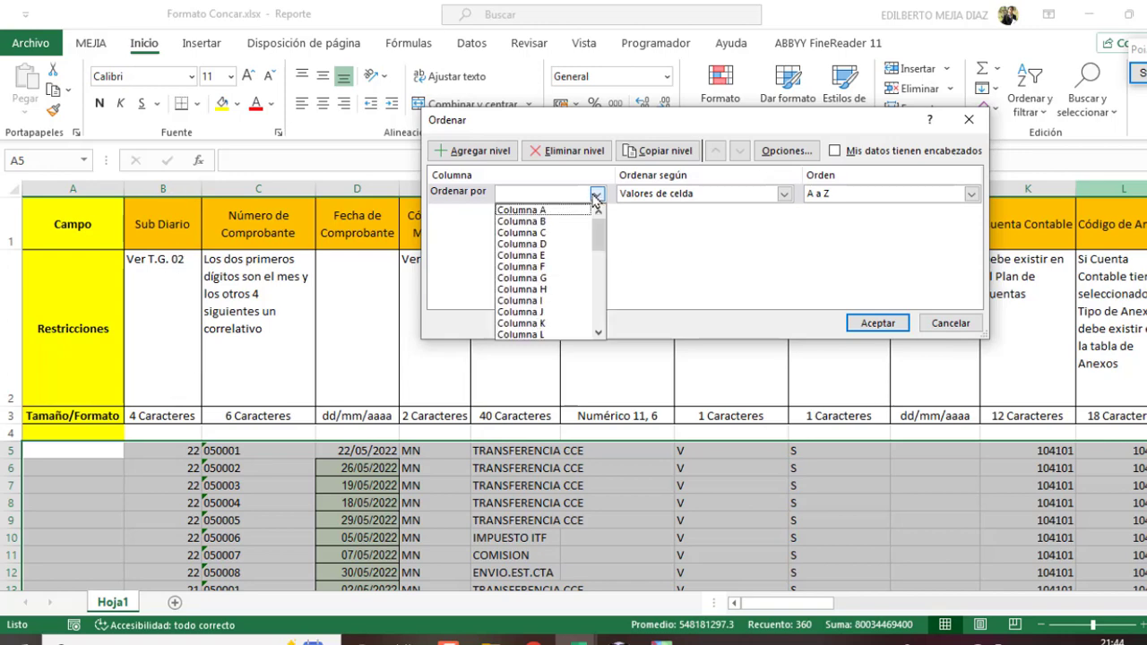
left_click(542, 221)
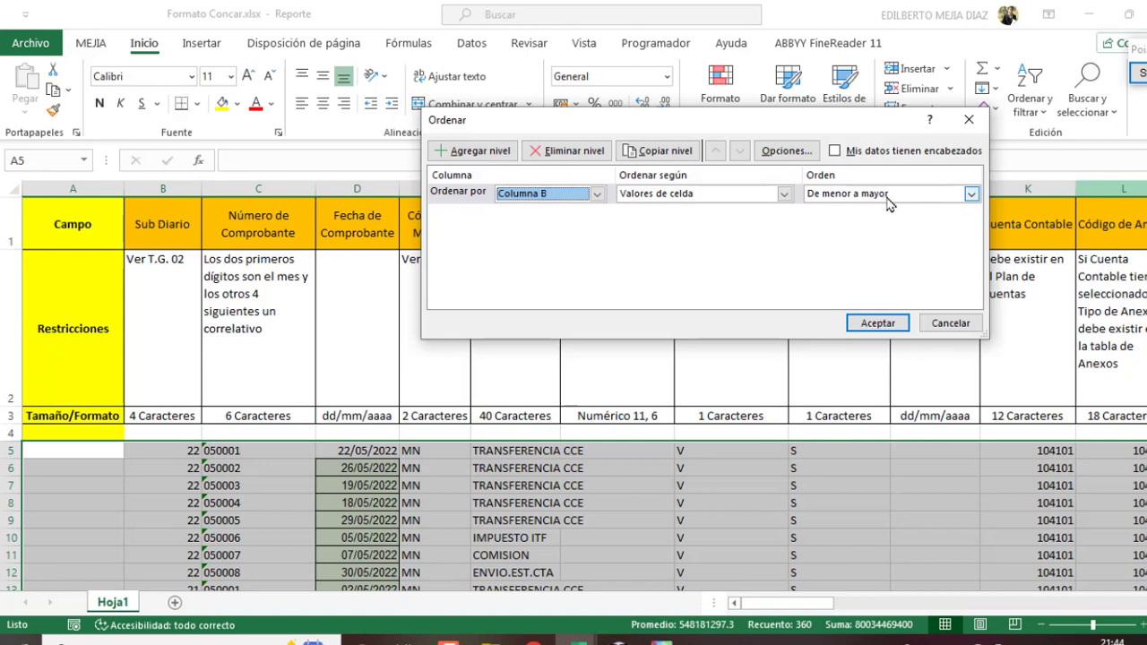
left_click(473, 150)
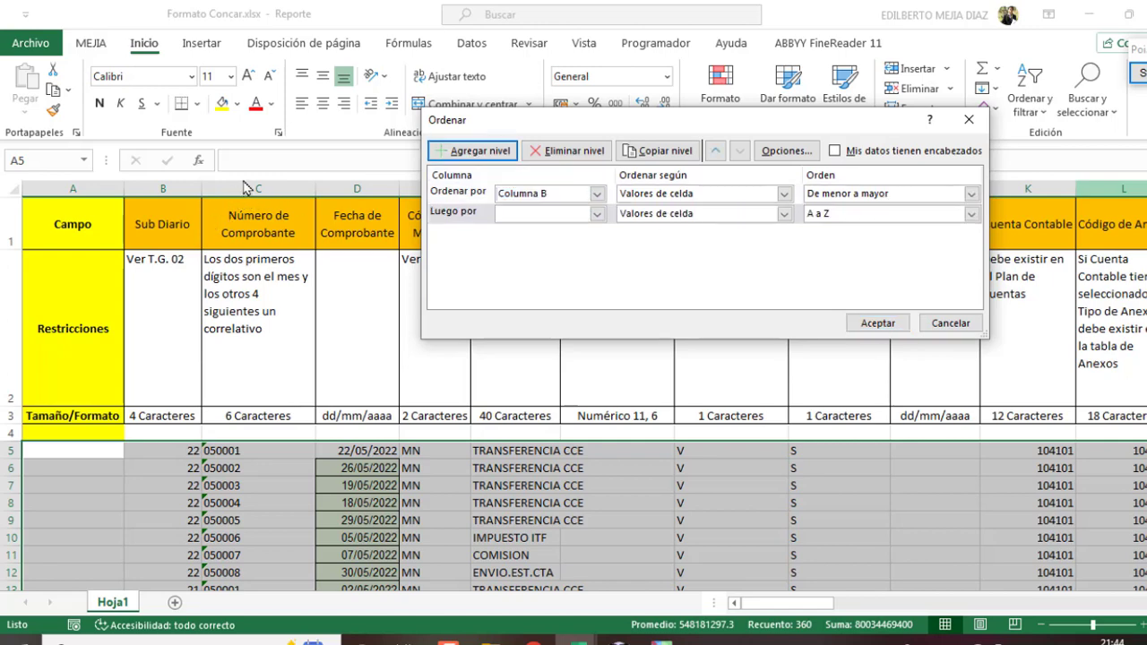
left_click(596, 214)
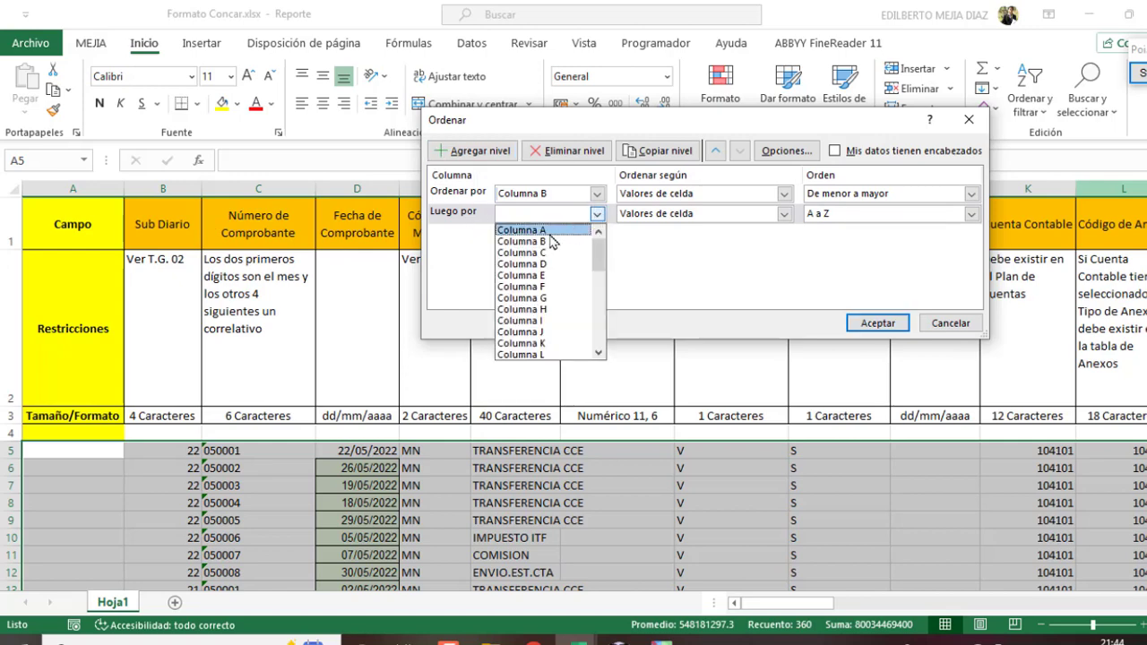
left_click(551, 259)
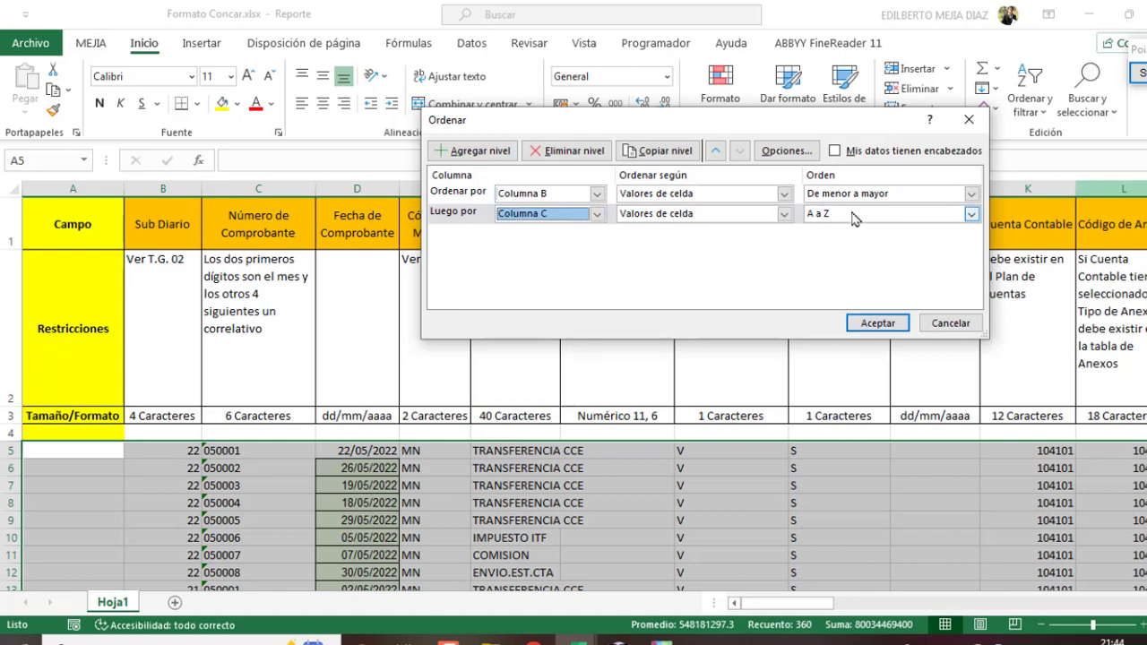
left_click(885, 325)
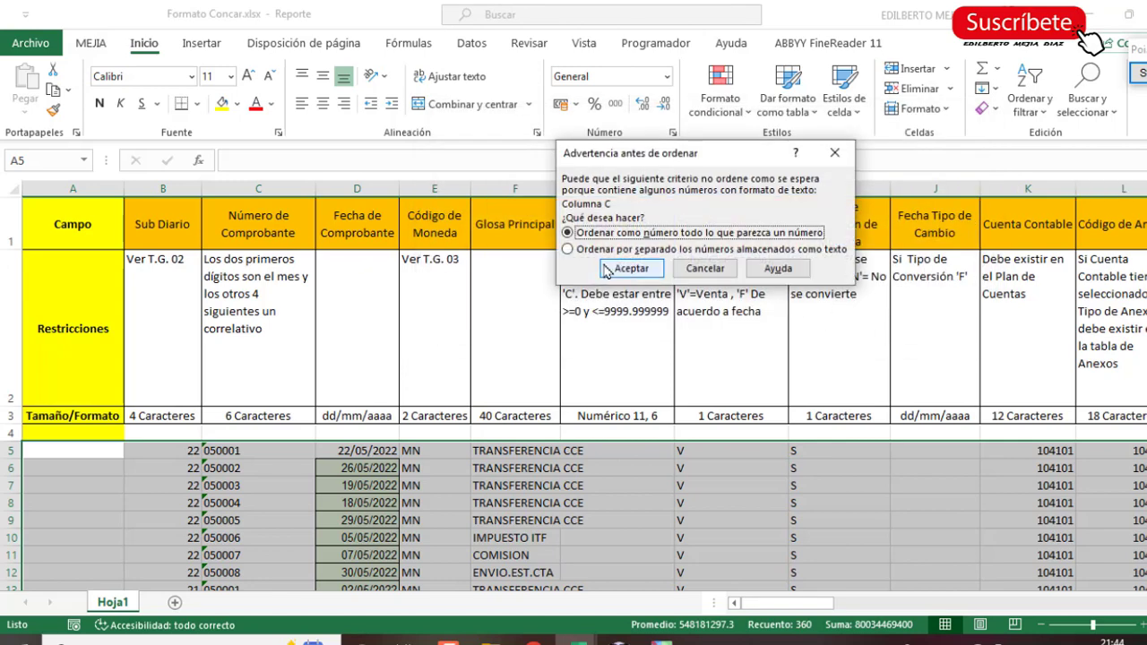
left_click(641, 267)
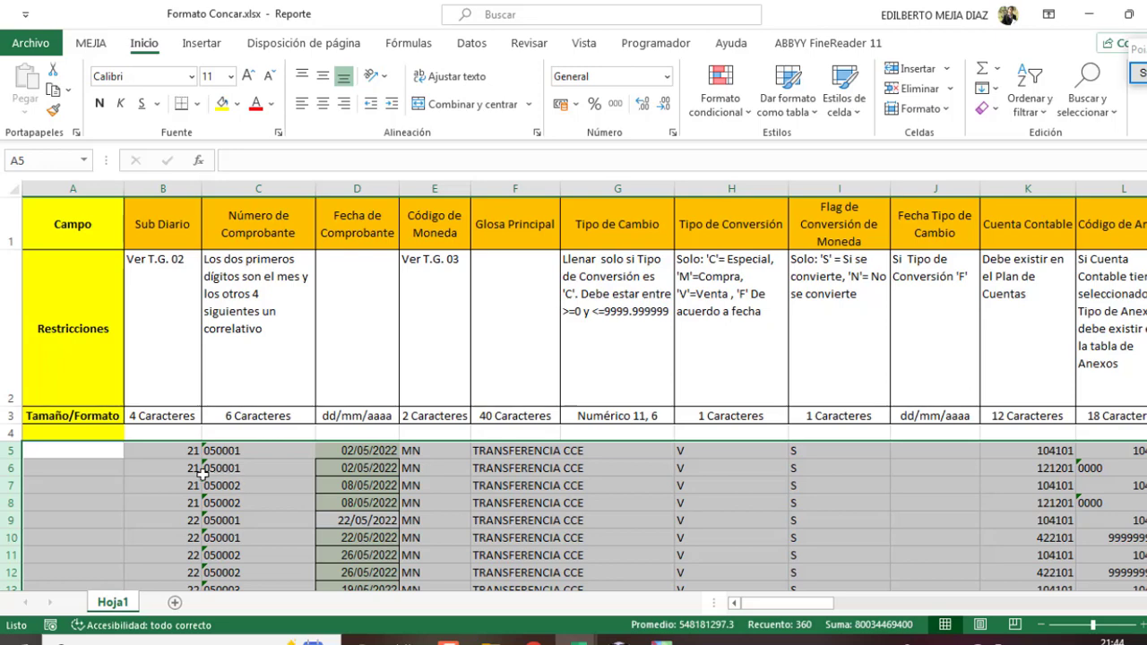
left_click_drag(13, 451, 14, 467)
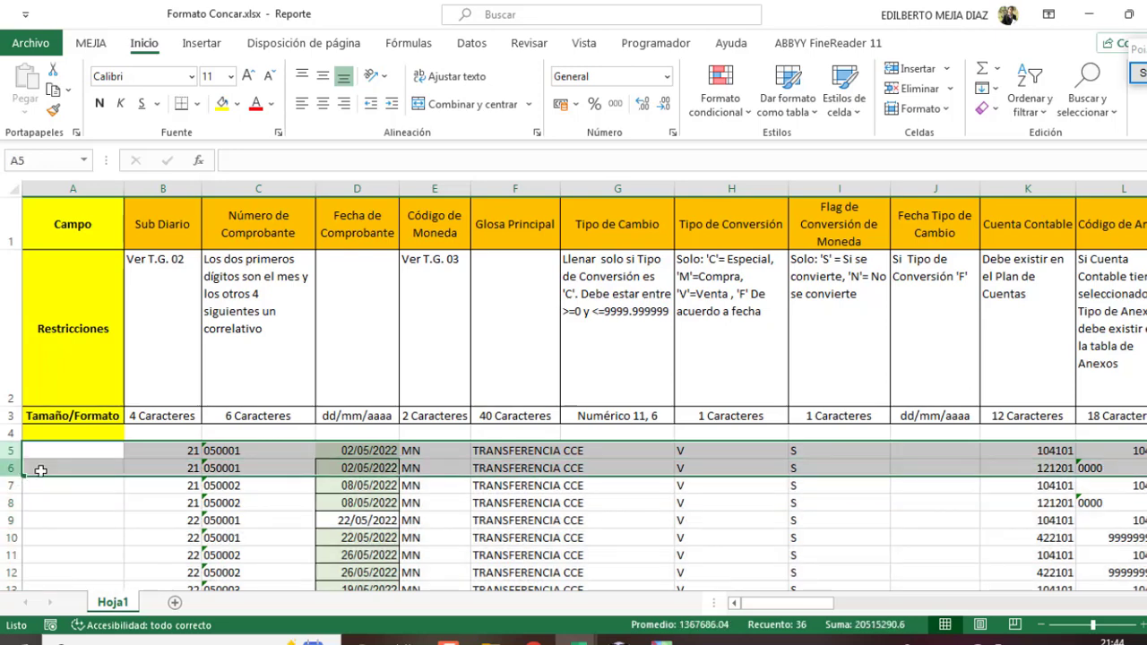
left_click_drag(244, 454, 243, 466)
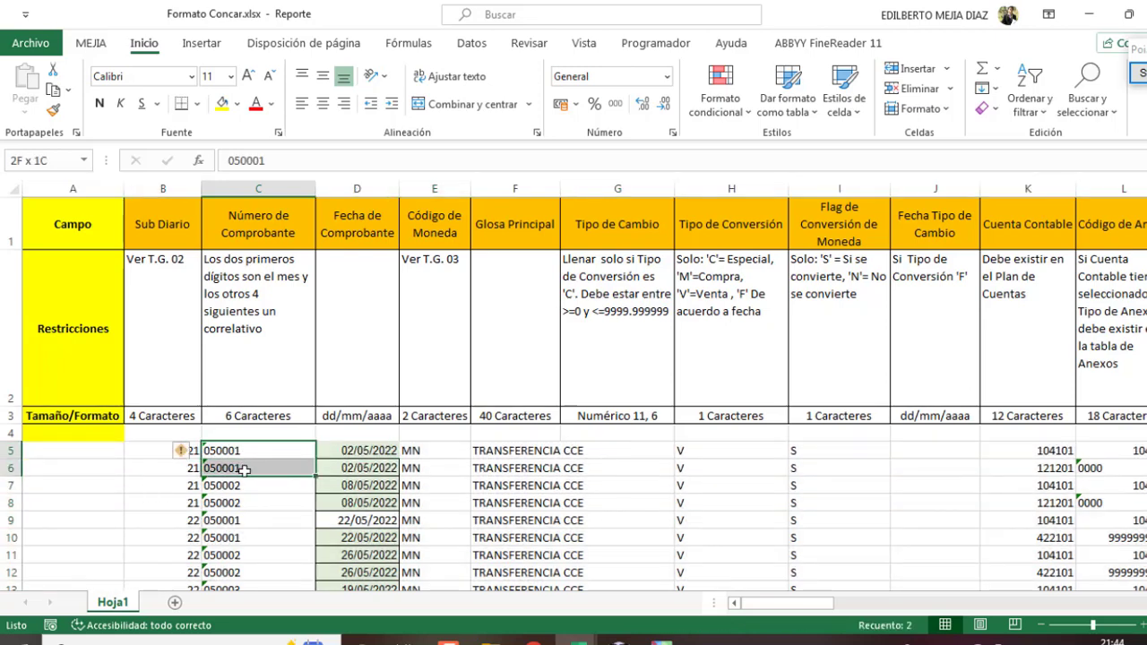
key("shift+space")
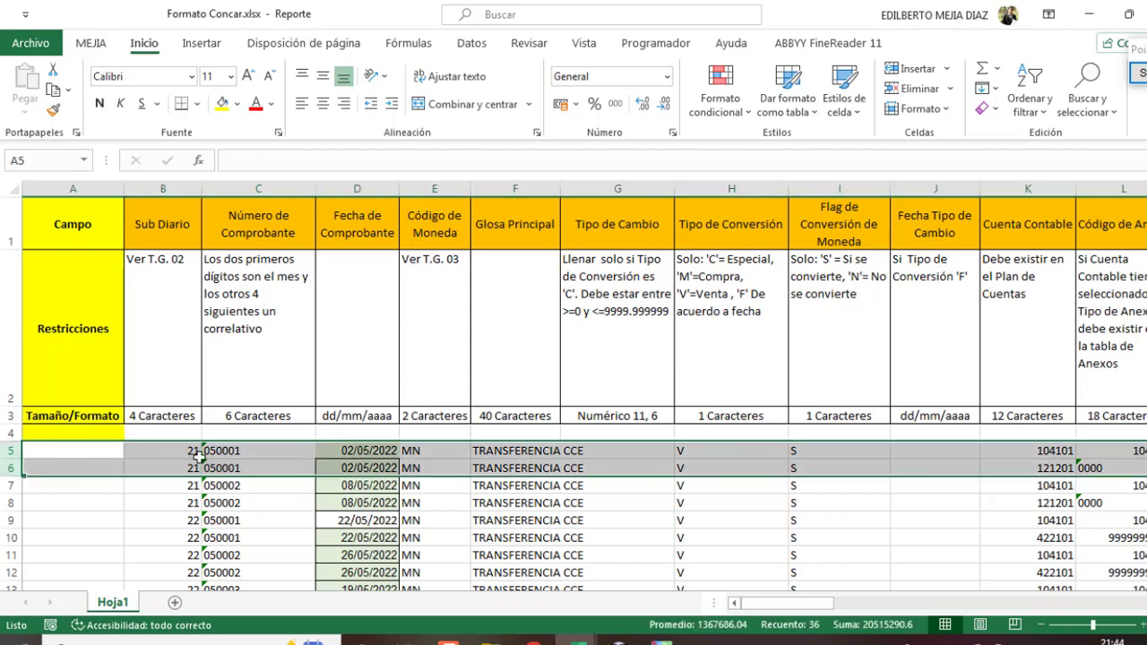
left_click_drag(803, 610, 833, 578)
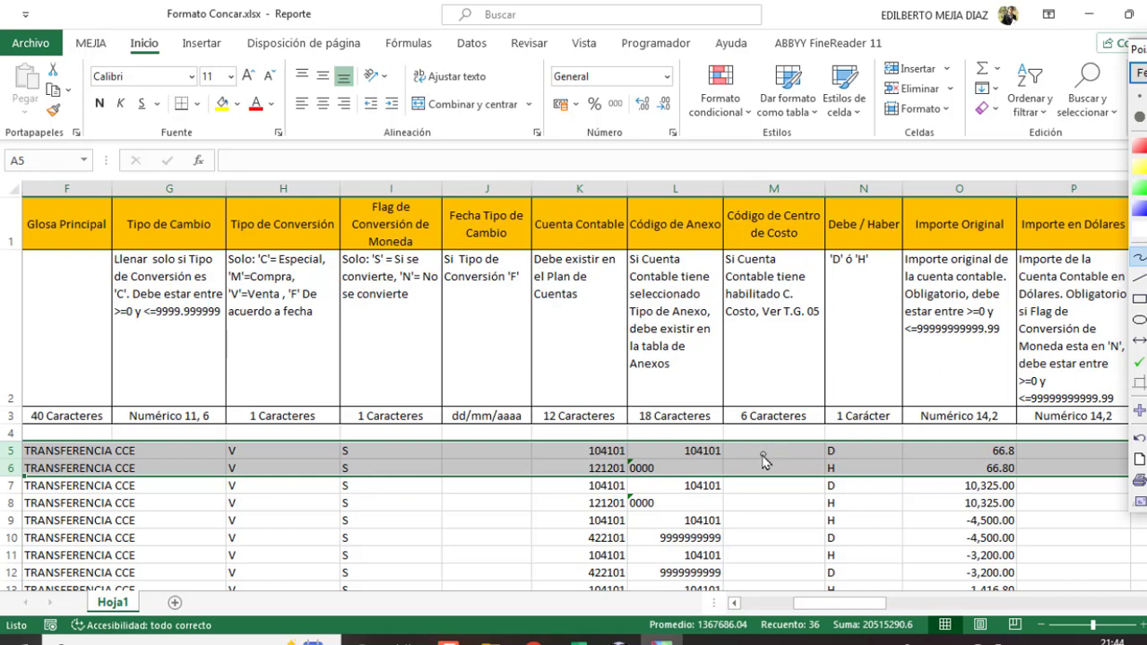
left_click_drag(749, 453, 796, 452)
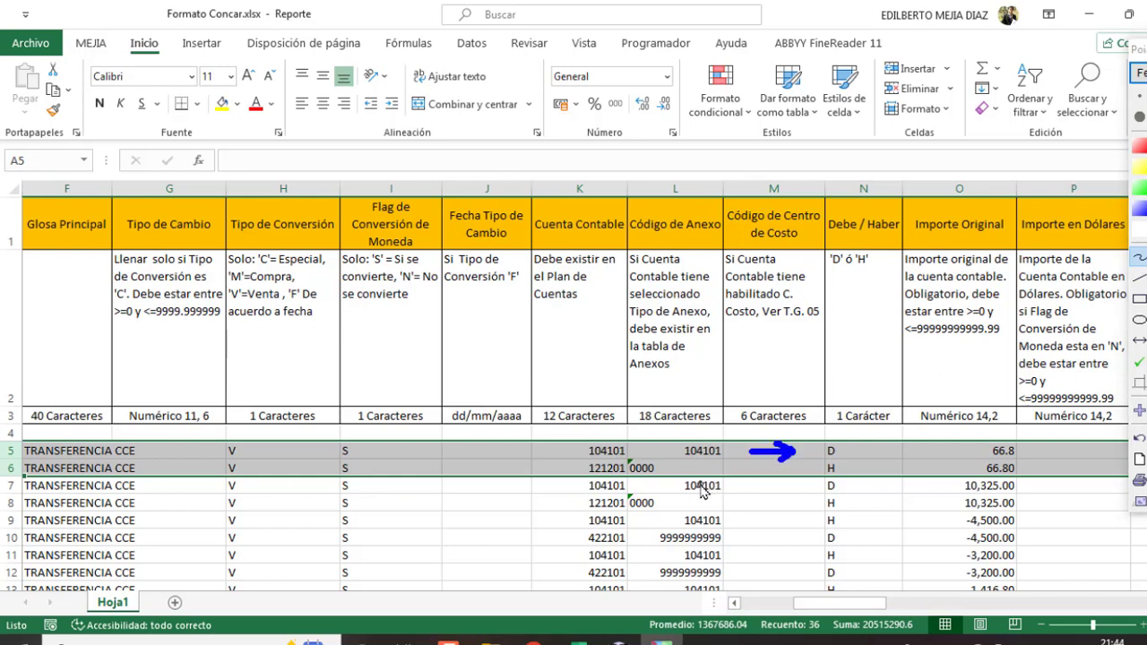
left_click_drag(733, 467, 771, 485)
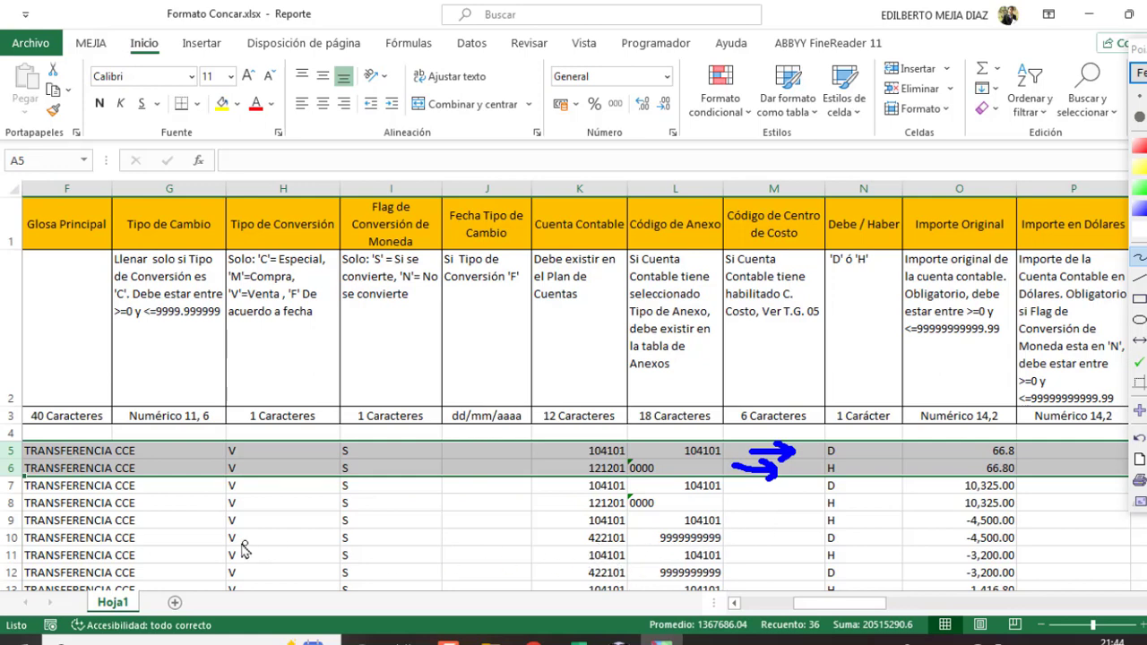
key("Escape")
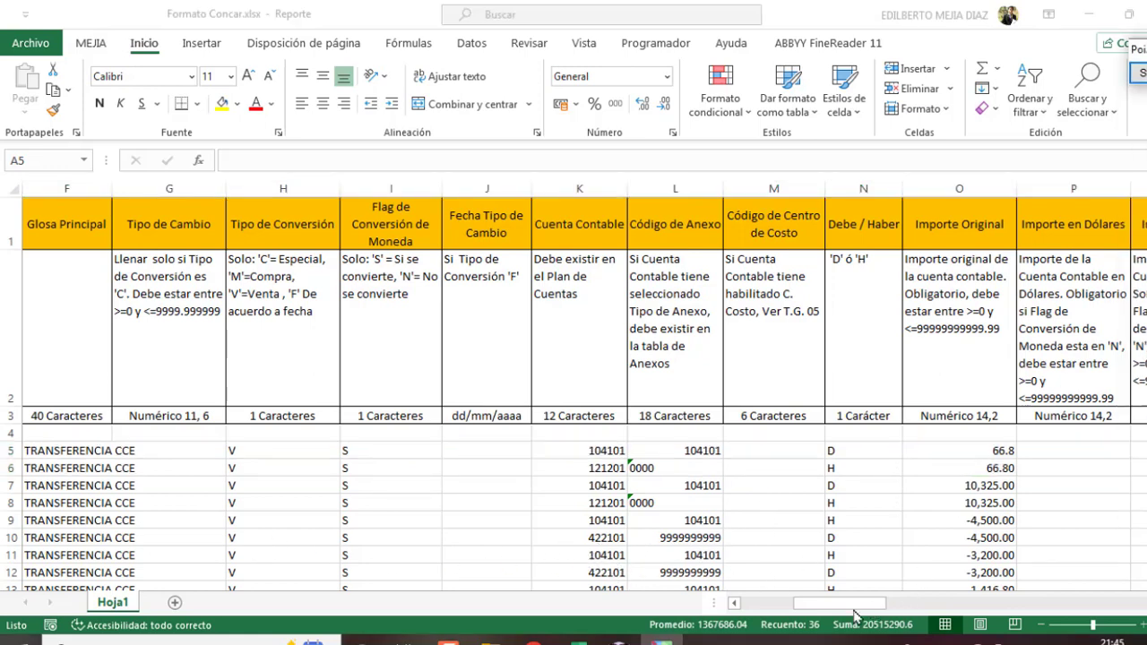
left_click_drag(854, 610, 803, 610)
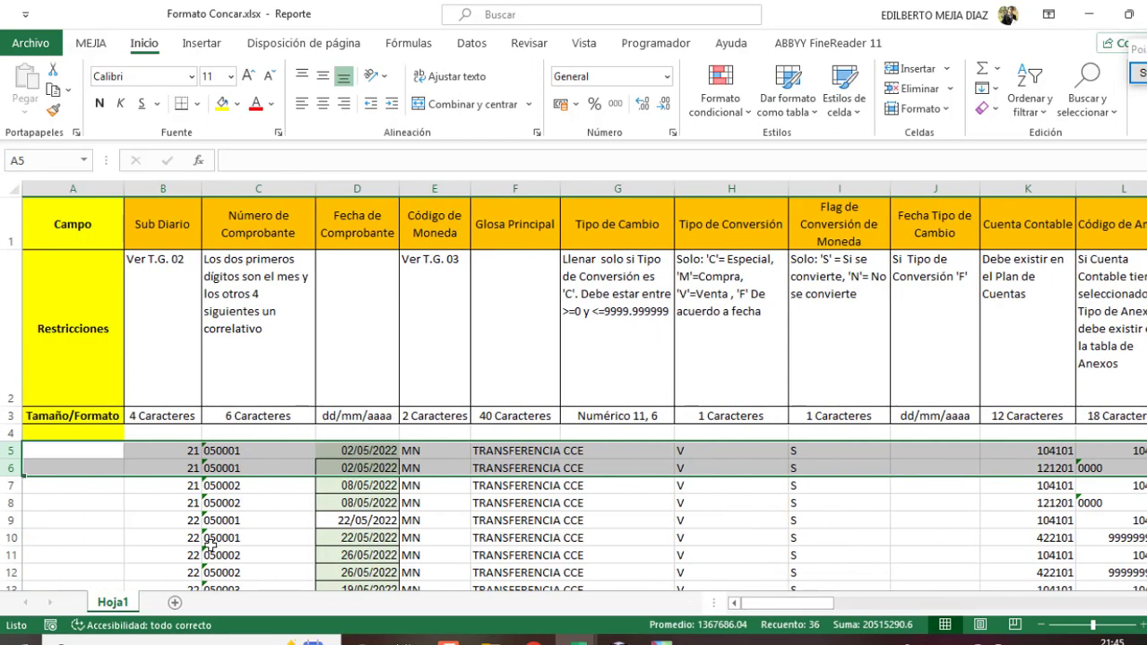
scroll(165, 544, "down", 2)
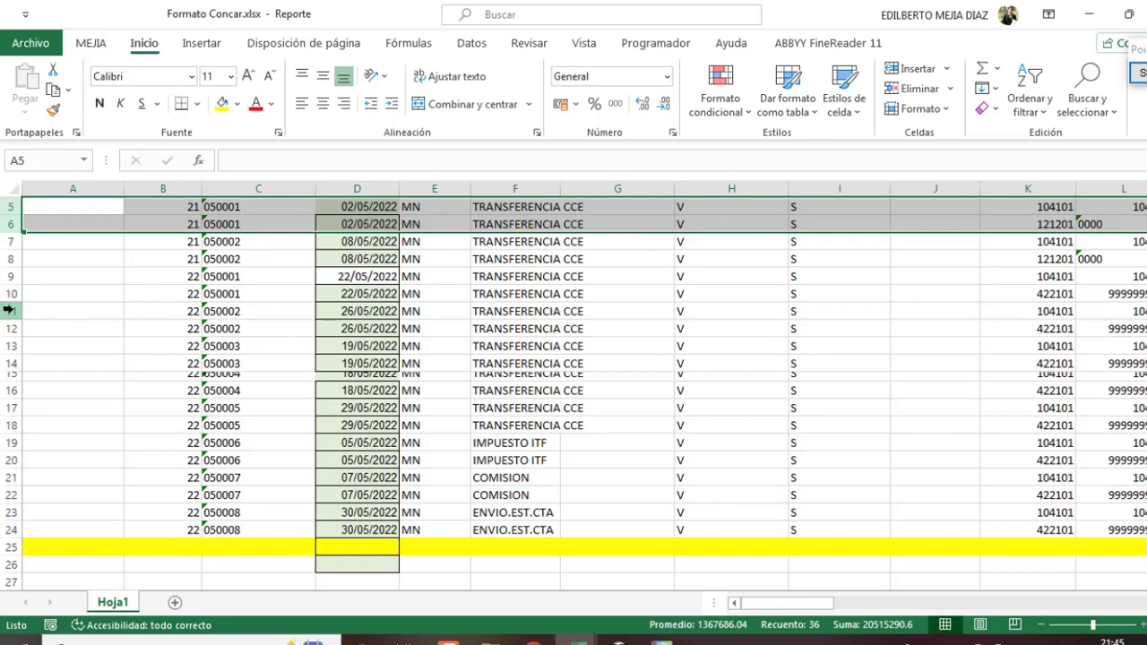
left_click_drag(11, 311, 11, 324)
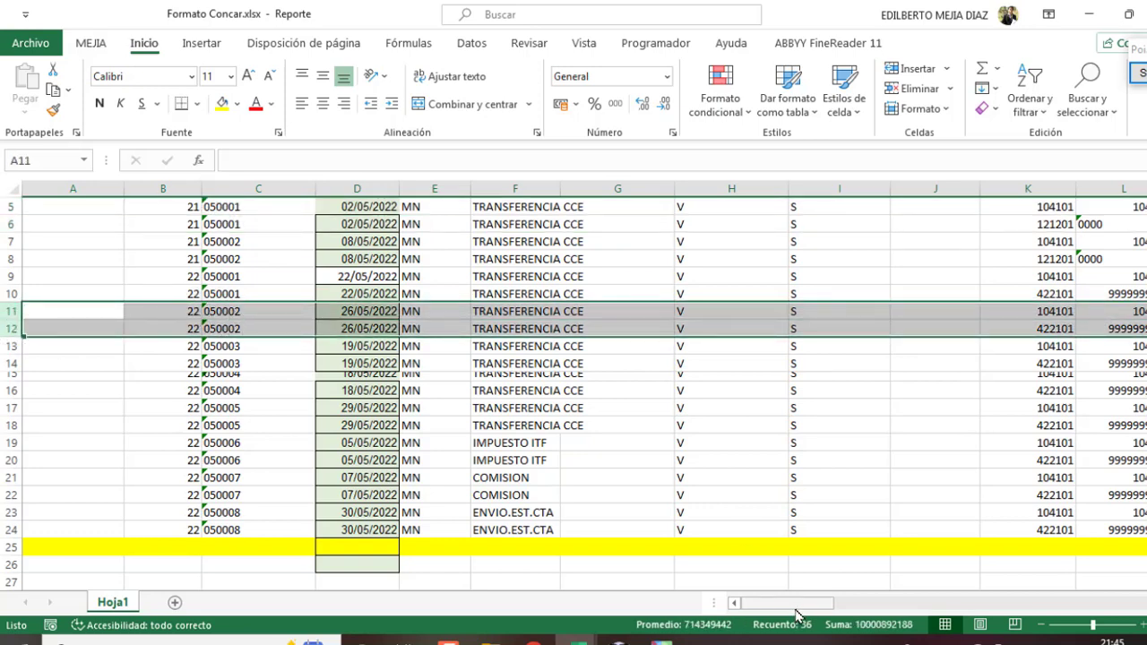
left_click_drag(797, 603, 882, 608)
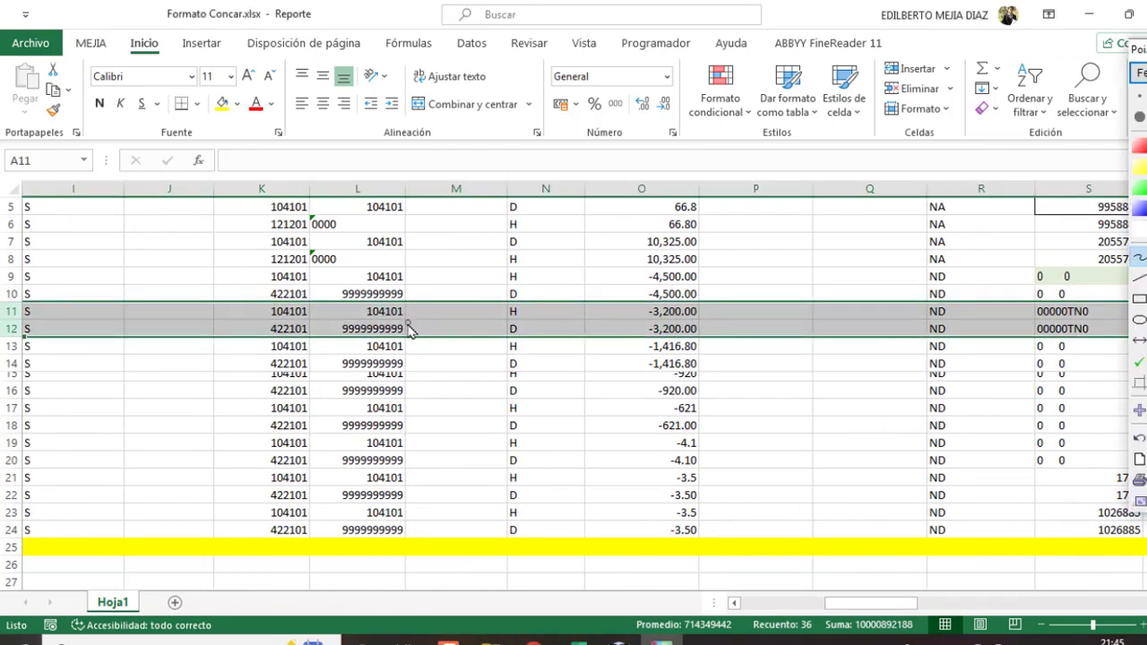
mouse_move(410, 311)
left_mouse_down()
mouse_move(463, 313)
mouse_move(452, 340)
left_mouse_up()
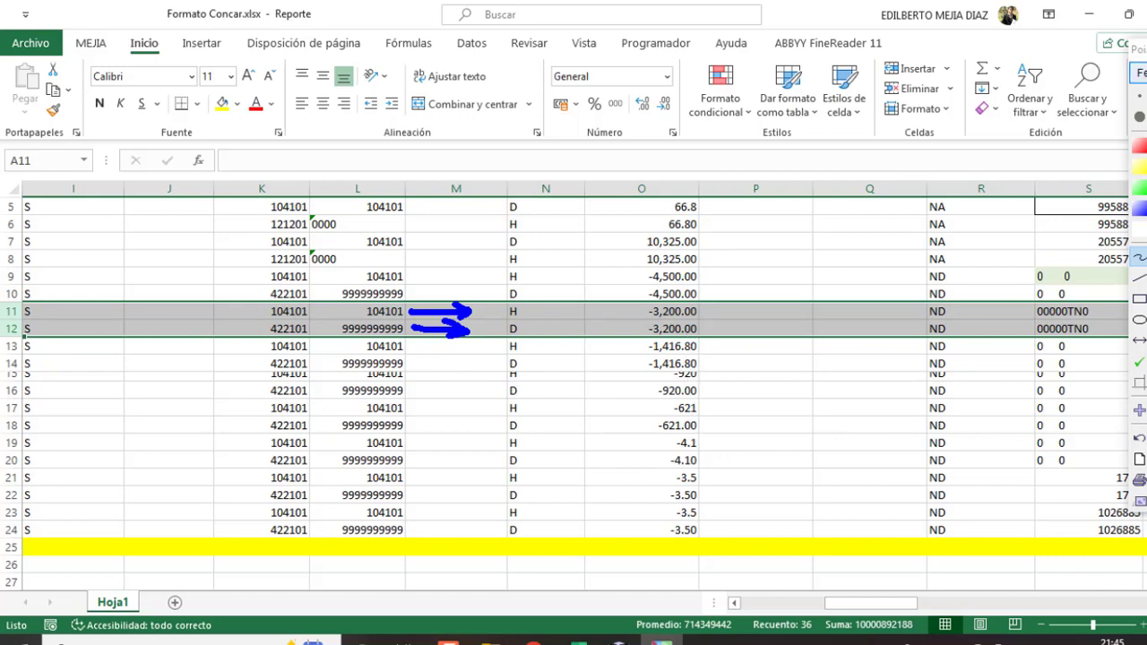
left_click(1137, 72)
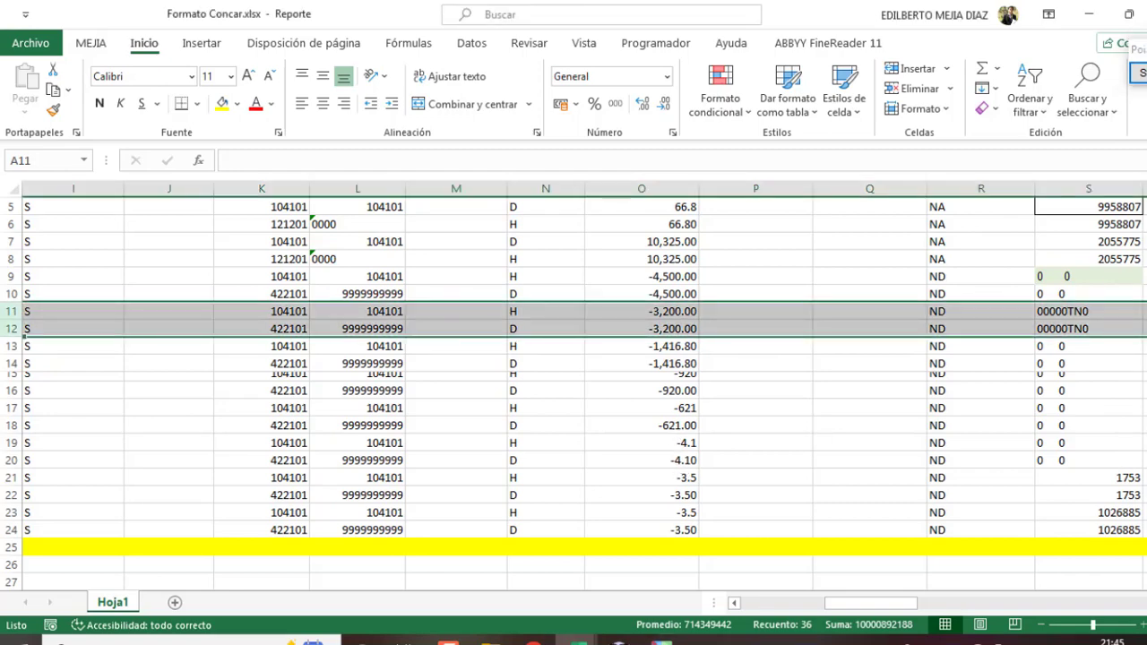
scroll(1097, 260, "up", 2)
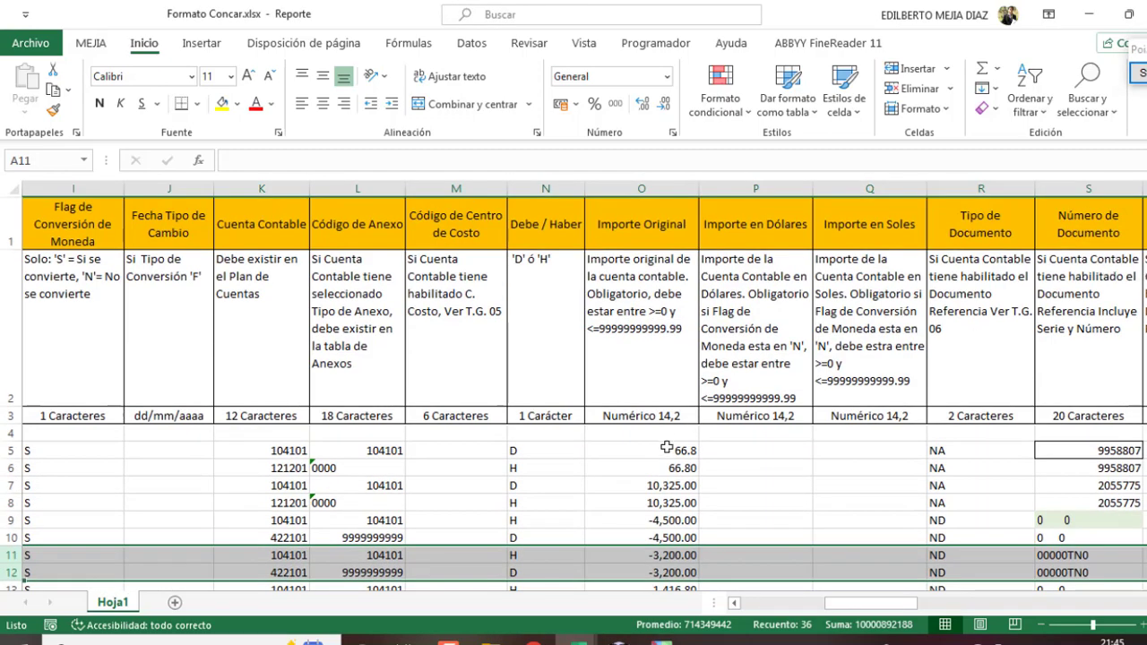
Select the Importe Original column O and review its amounts.
left_click(639, 188)
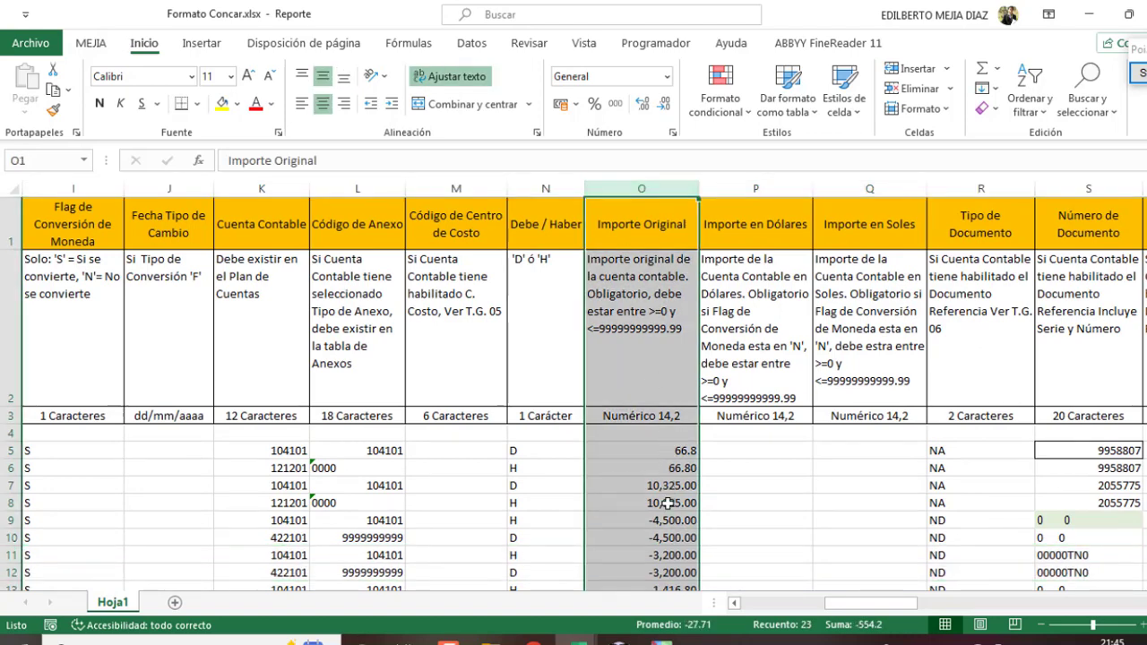
scroll(667, 503, "down", 2)
scroll(667, 484, "up", 2)
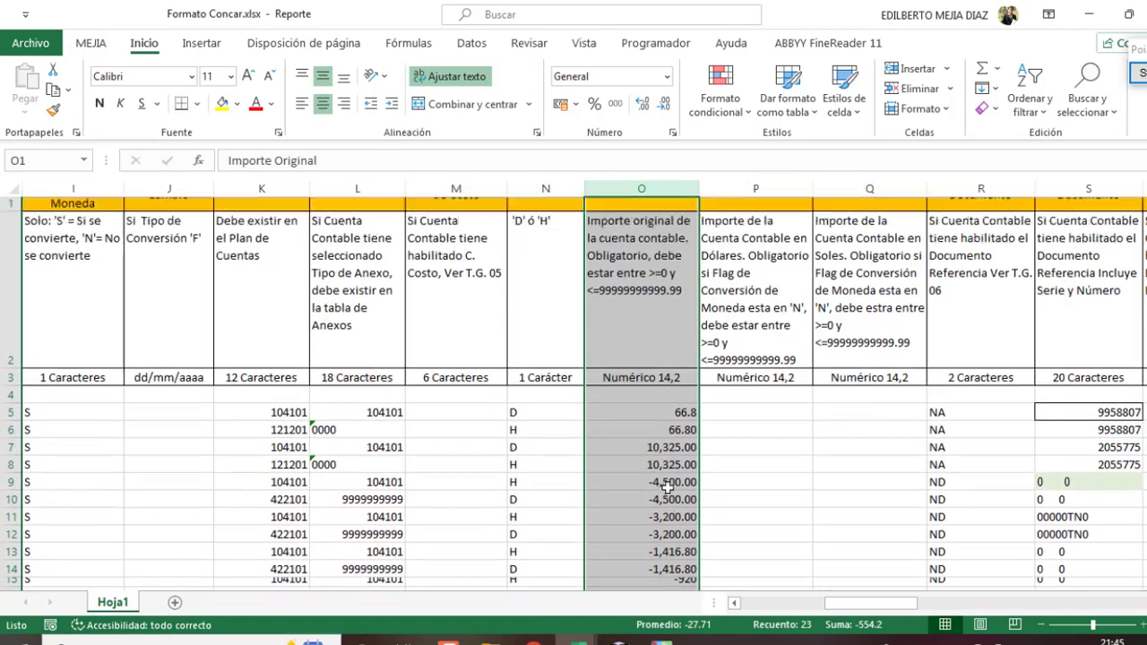
scroll(667, 484, "up", 1)
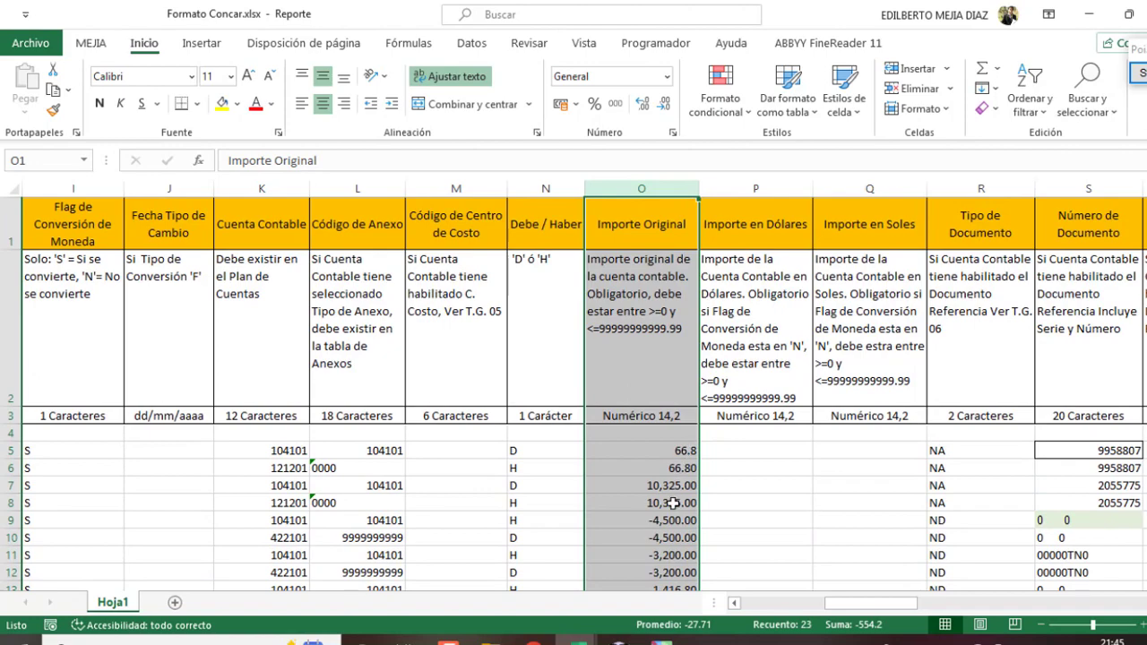
scroll(672, 505, "down", 2)
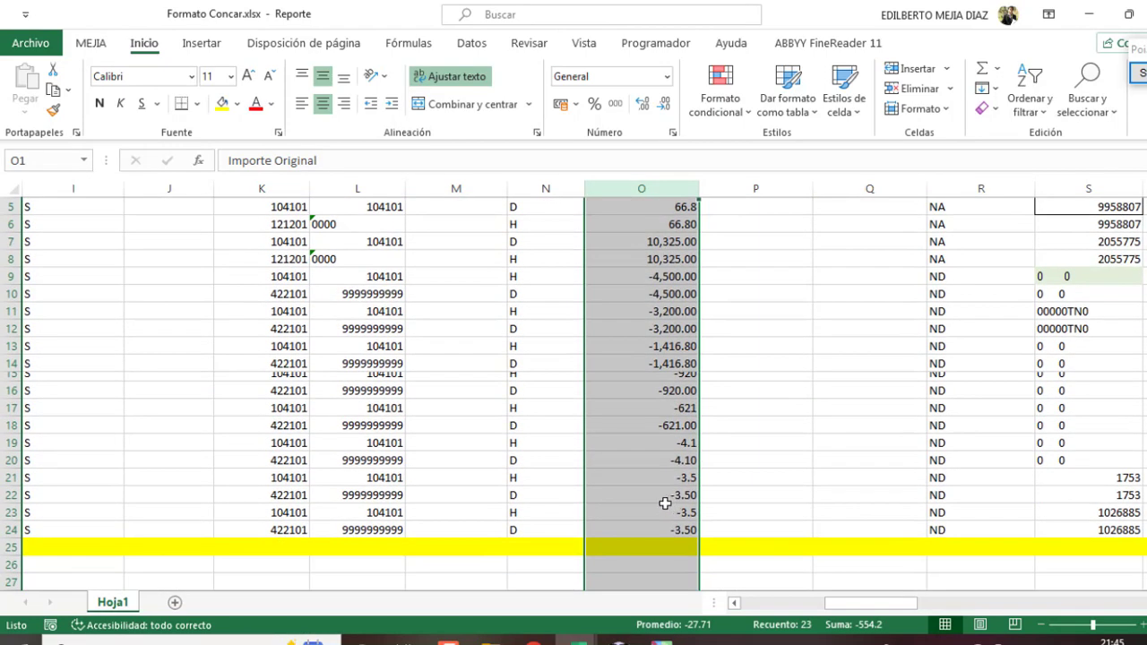
scroll(665, 503, "up", 2)
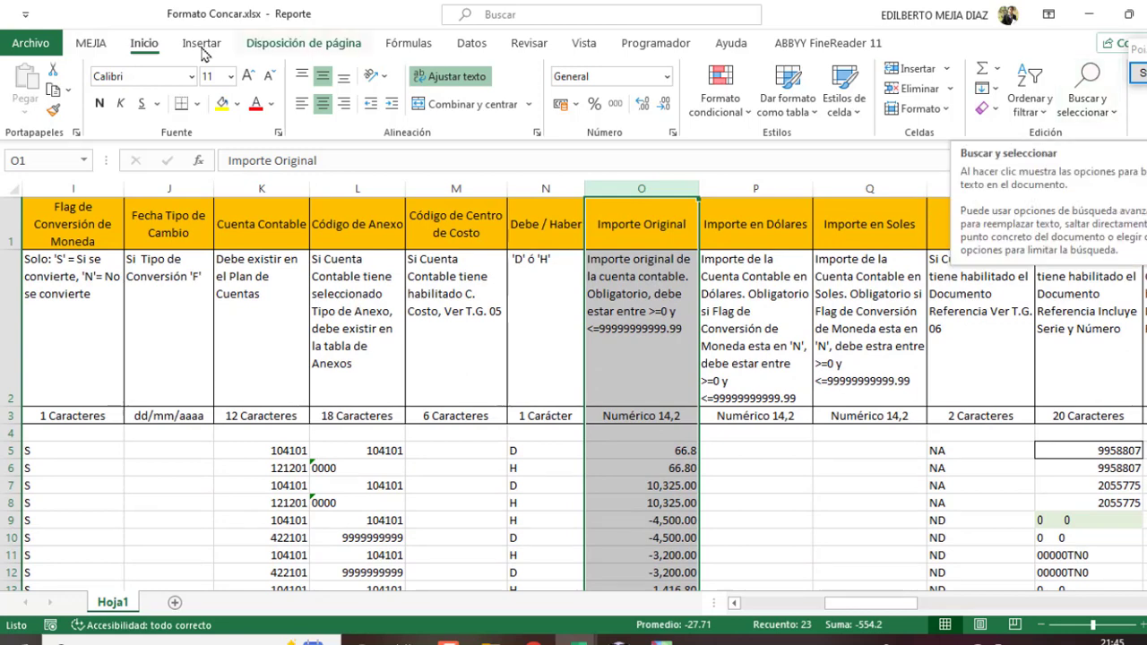
Replace every '-' in column O with nothing (16 replacements).
left_click(1115, 113)
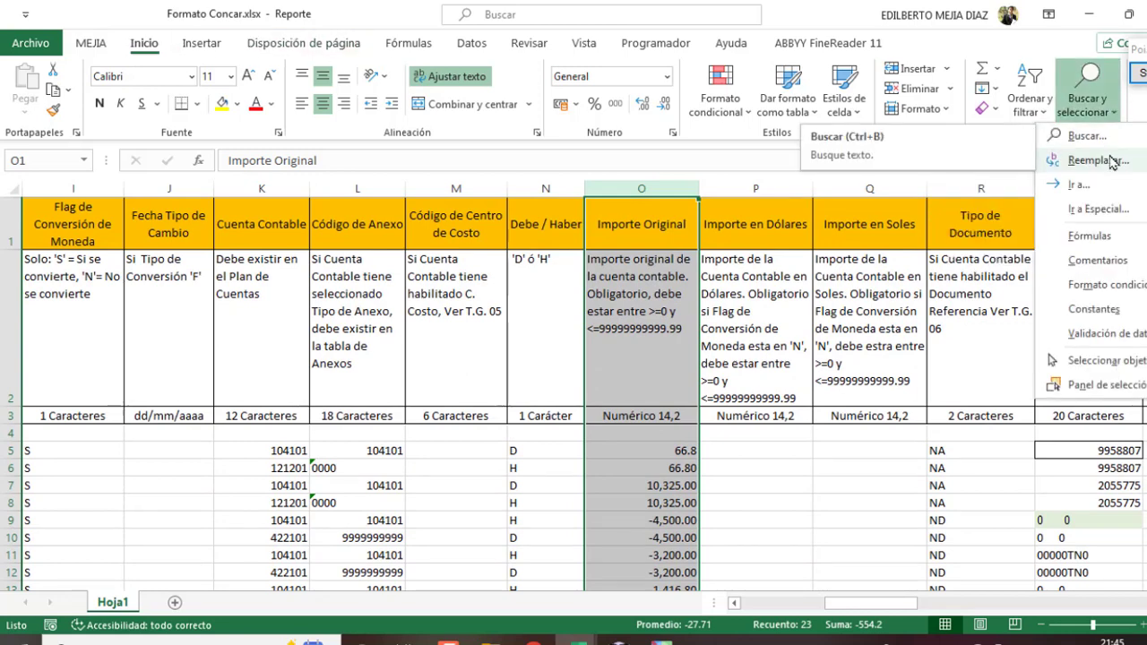
left_click(1115, 164)
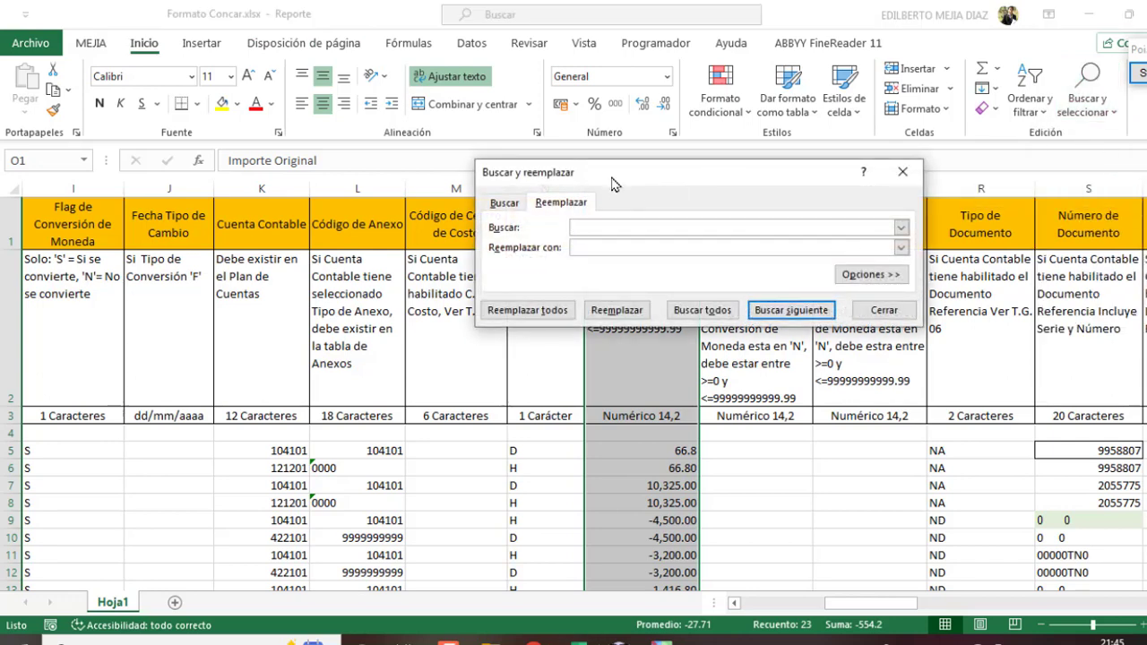
left_click_drag(615, 184, 283, 109)
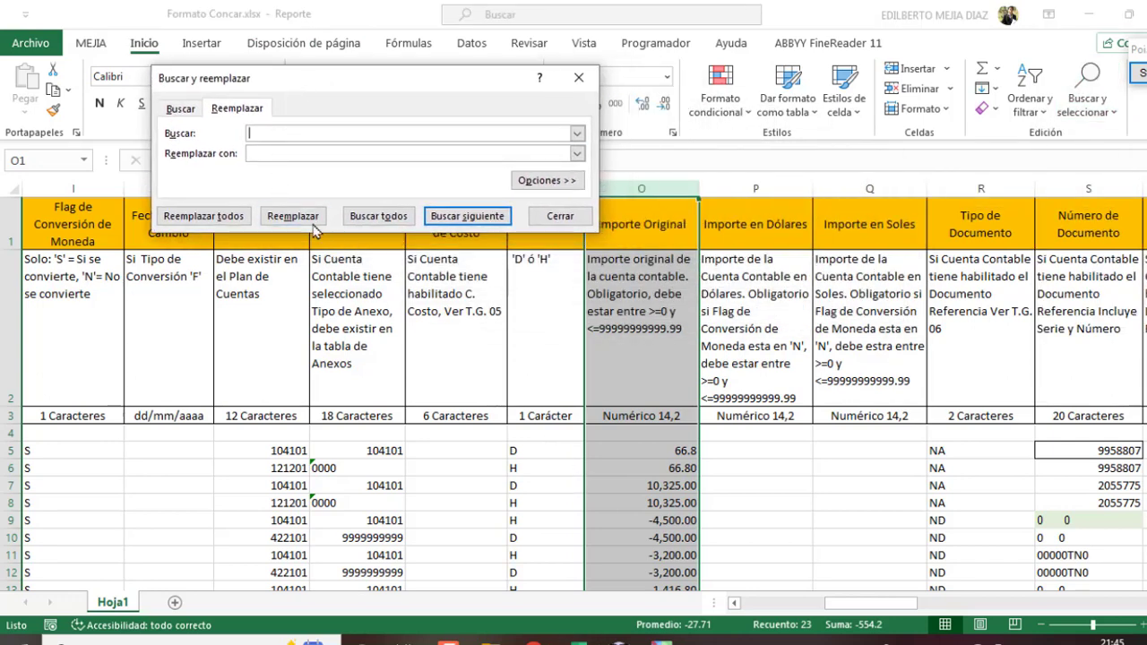
left_click(254, 158)
left_click(228, 220)
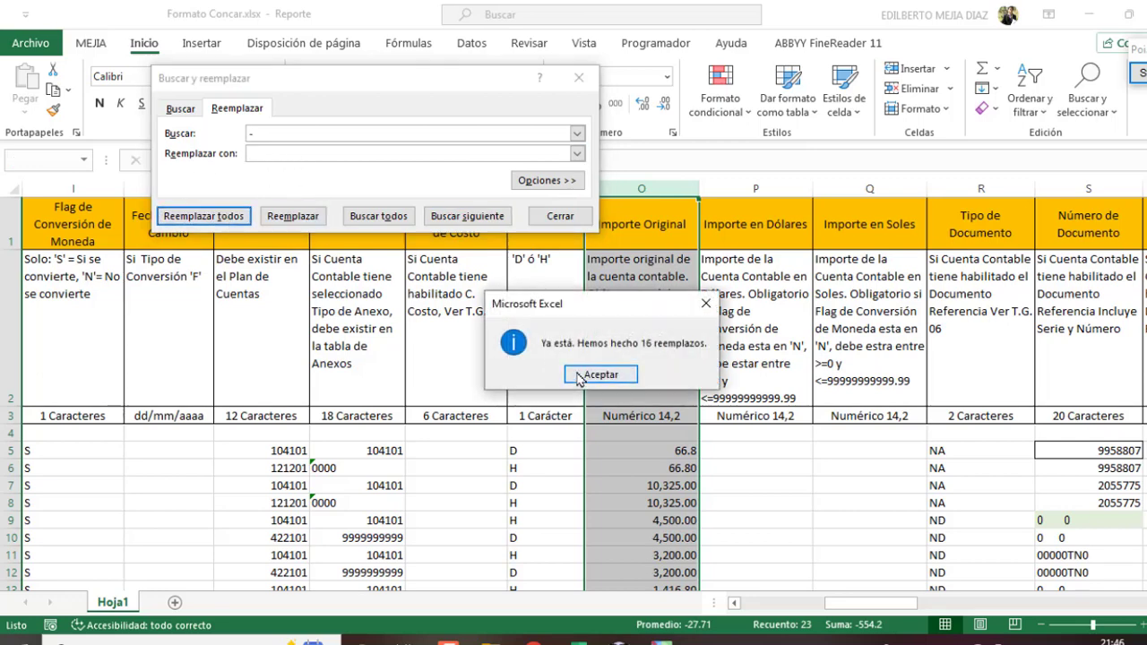
left_click(601, 374)
left_click(569, 217)
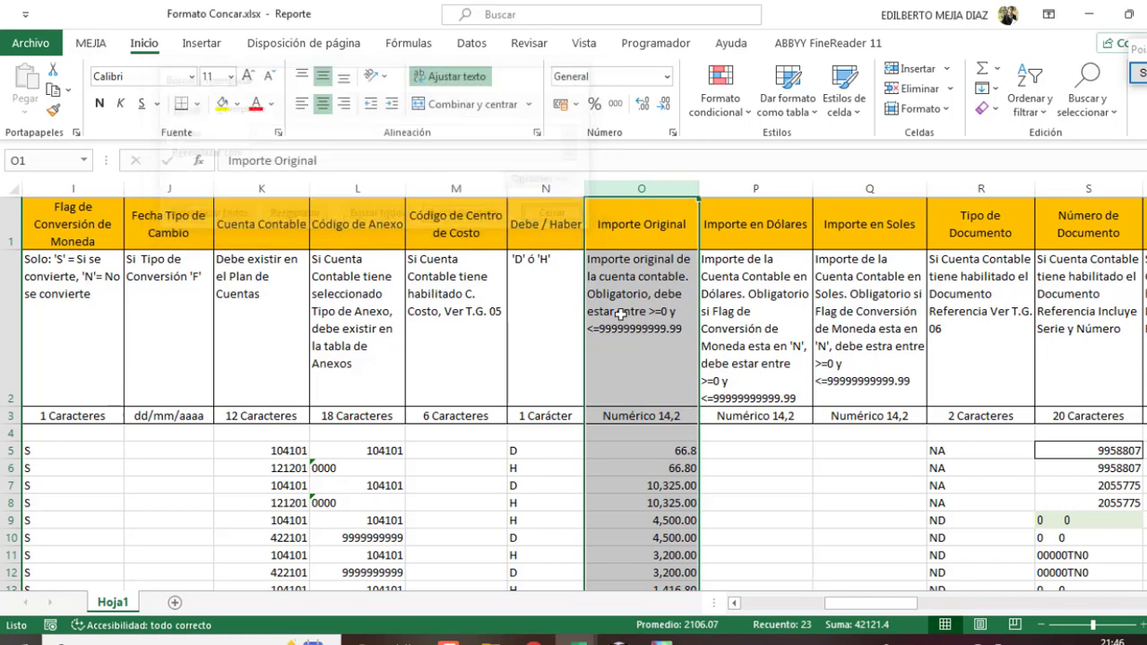
scroll(743, 499, "down", 1)
scroll(697, 478, "down", 2)
Check amount O23, then return to the top and remove blank row 4.
left_click(660, 444)
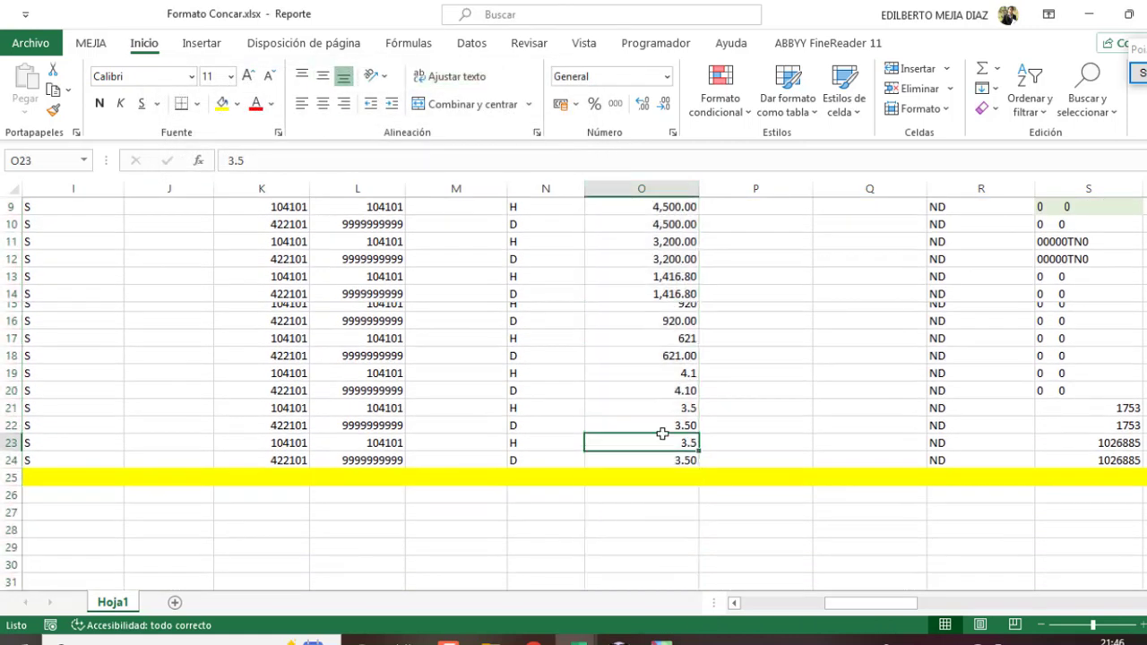
left_click(655, 187)
key("ctrl+Home")
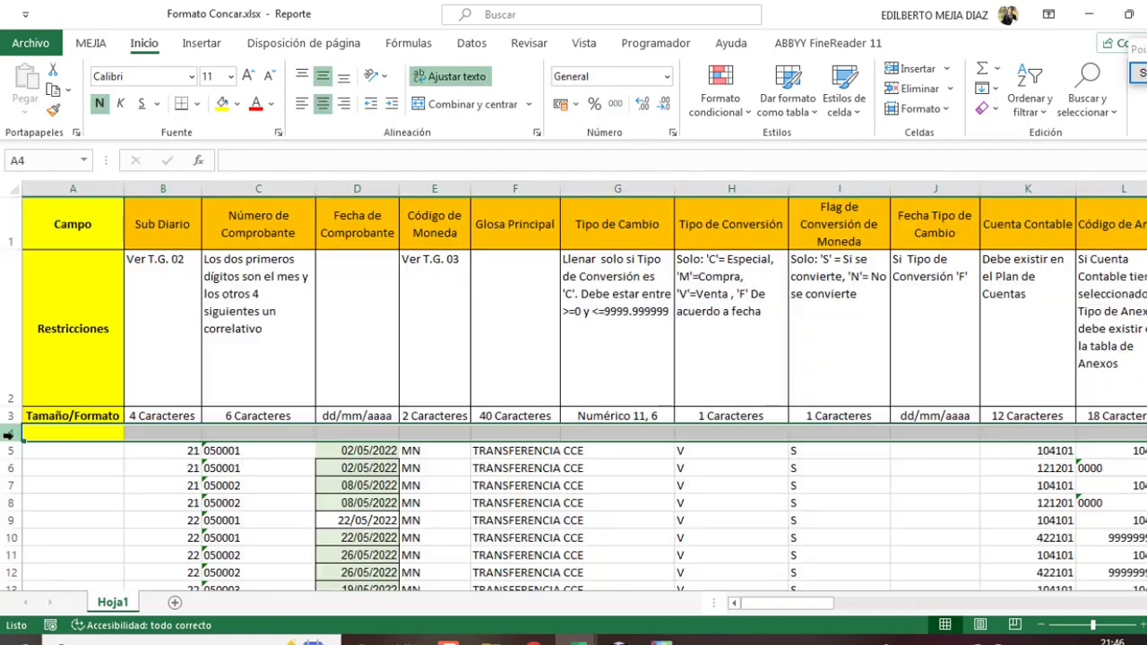
left_click(9, 432)
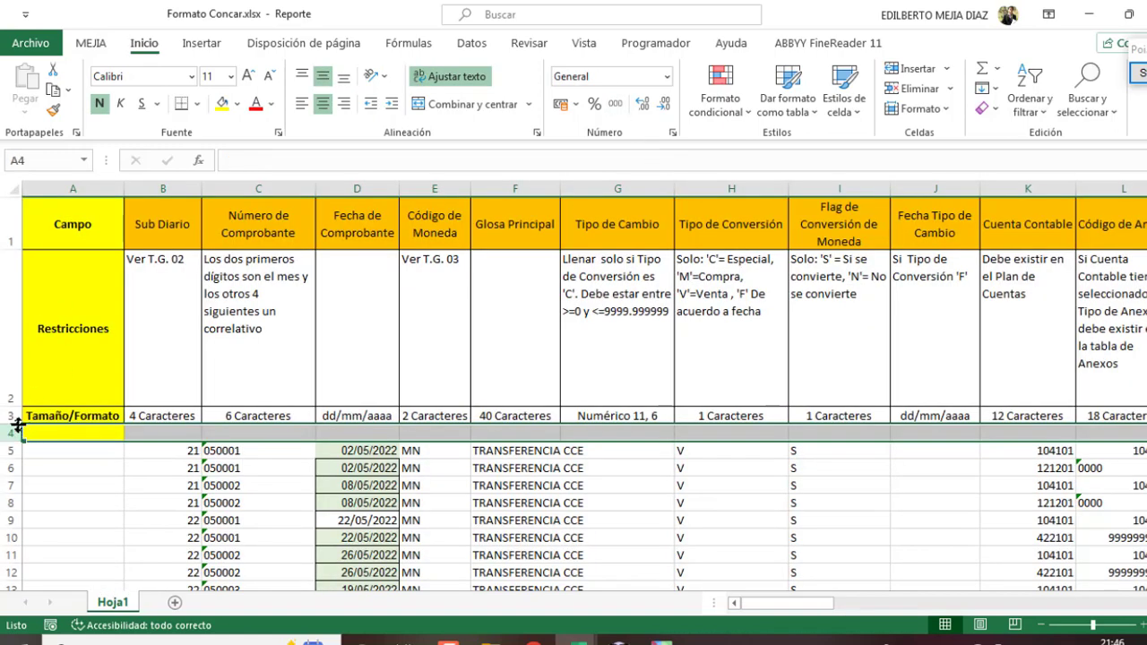
left_click(618, 469)
mouse_move(793, 603)
left_mouse_down()
mouse_move(924, 610)
mouse_move(607, 607)
mouse_move(495, 583)
left_mouse_up()
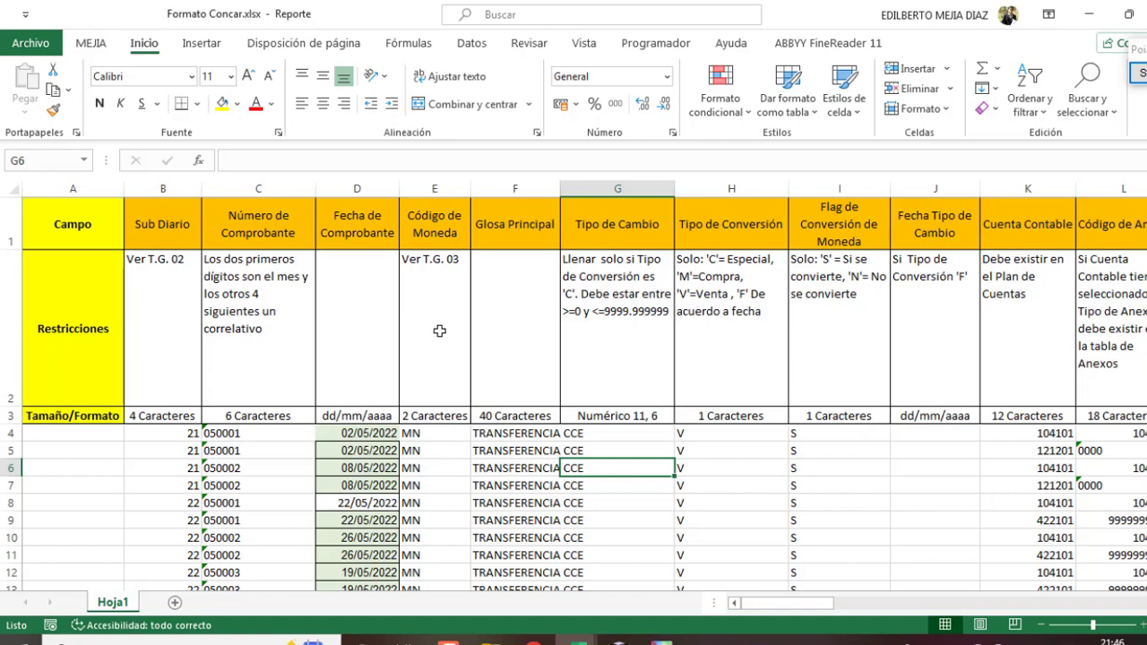
Close Excel, create folder C:\01 and paste a copy of Formato Concar.xlsx into it.
key("alt+F4")
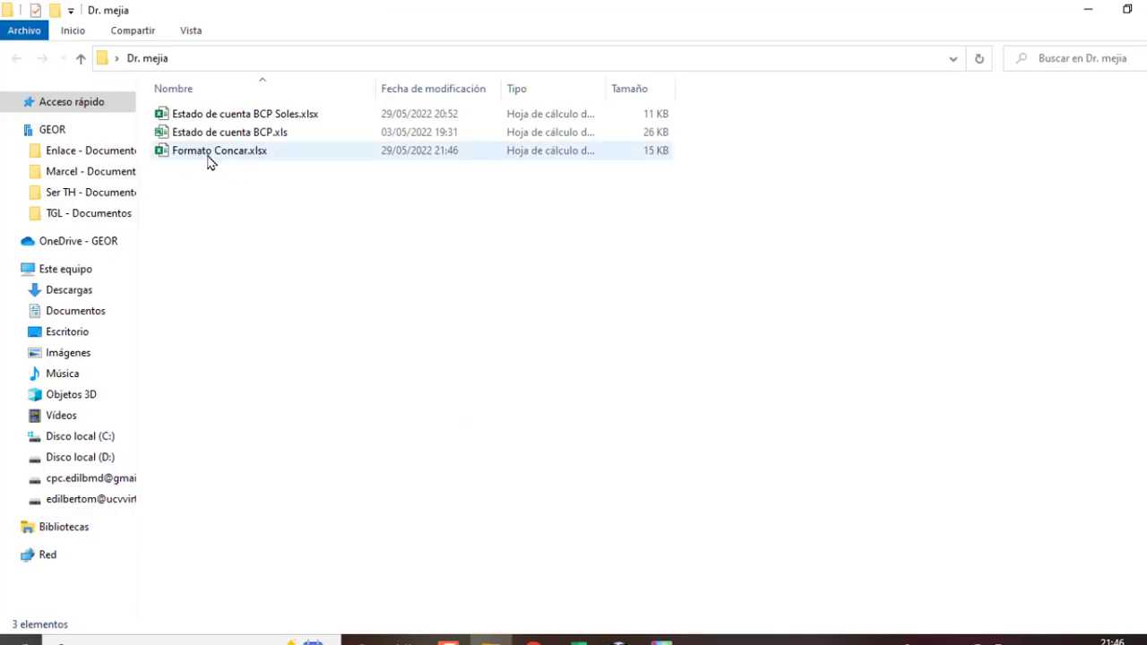
left_click(210, 160)
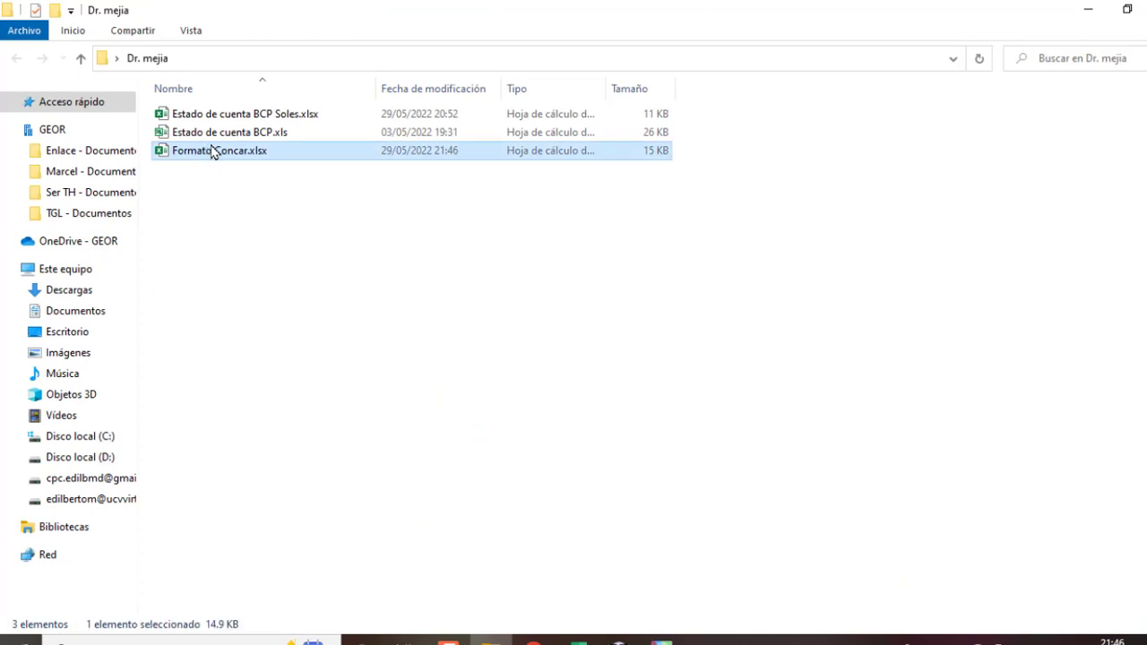
left_click(101, 439)
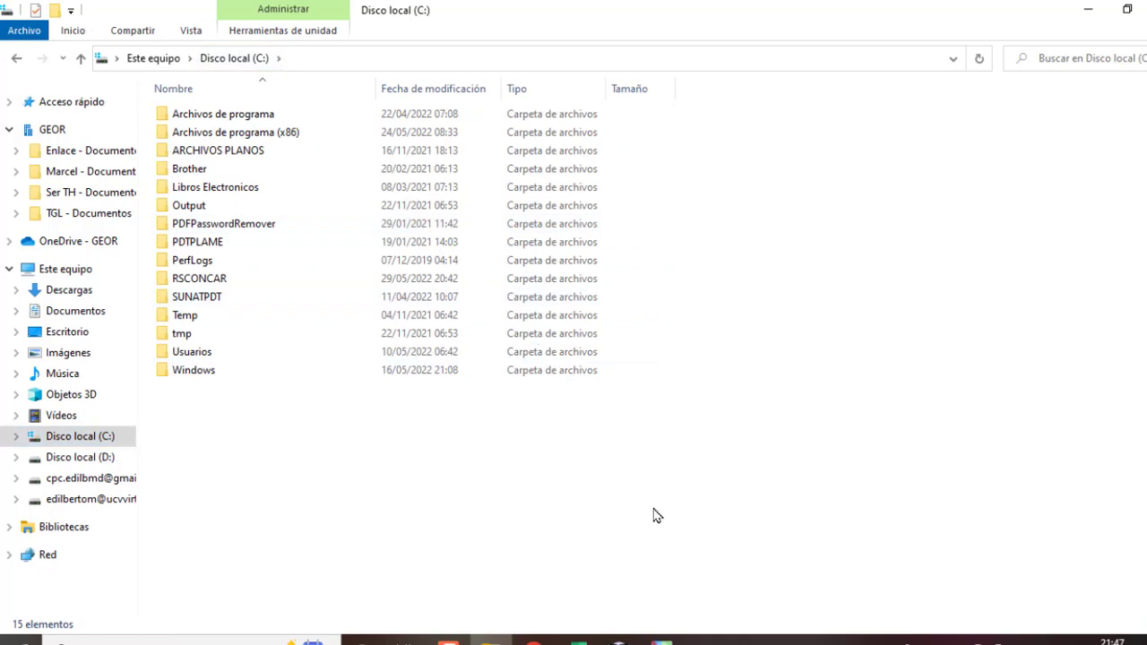
right_click(526, 455)
mouse_move(625, 421)
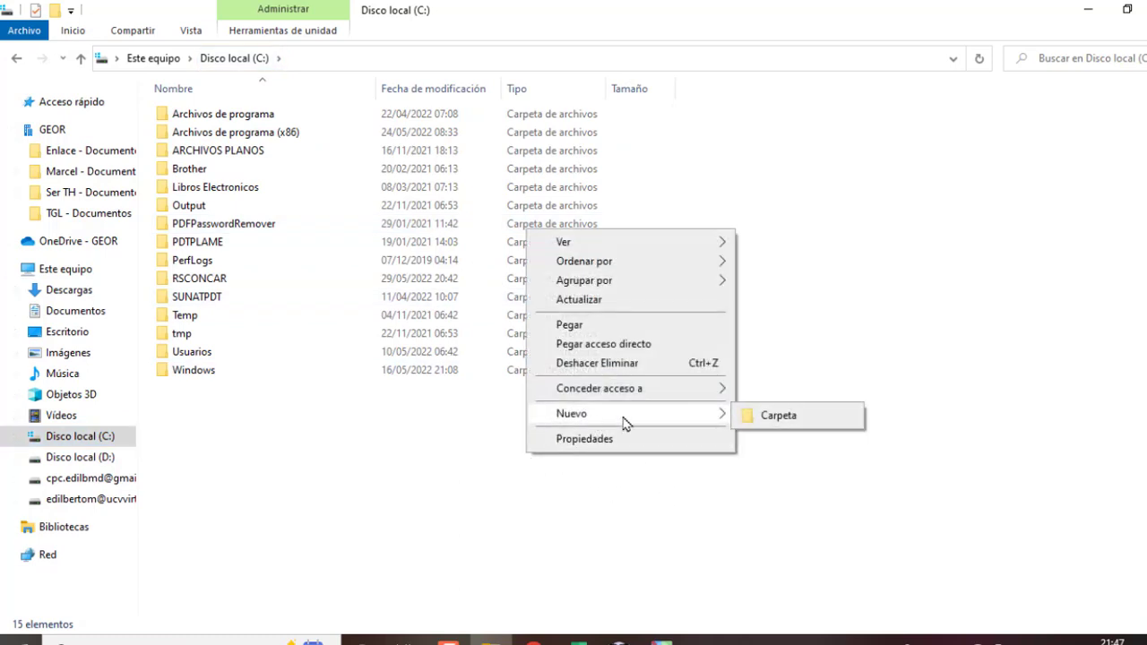
left_click(781, 418)
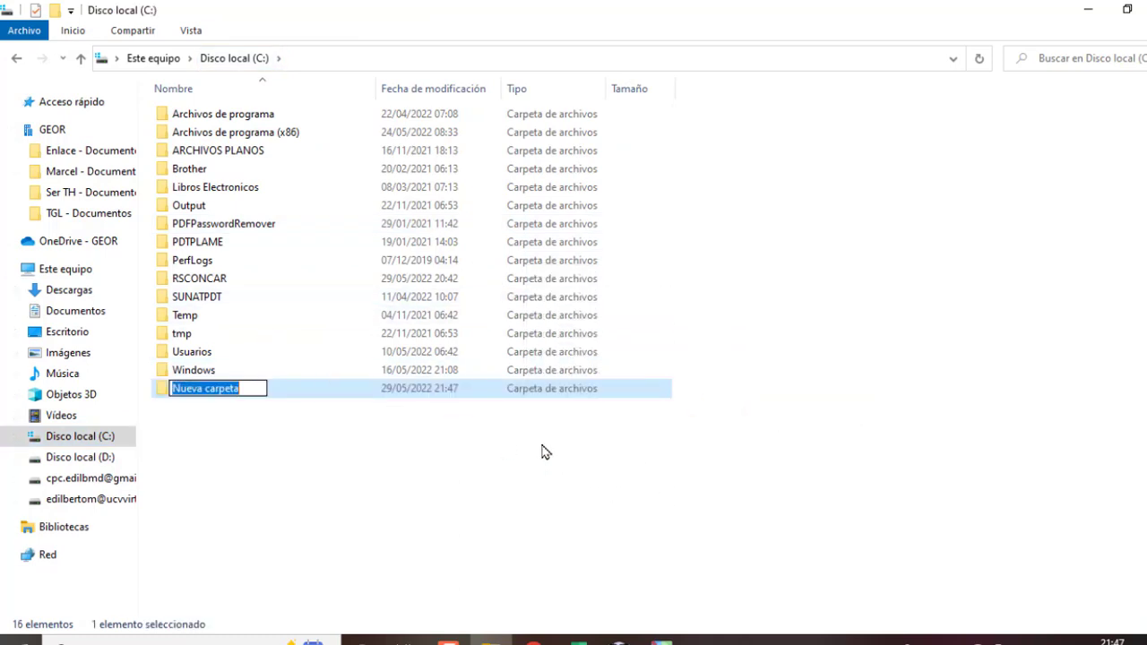
type("01")
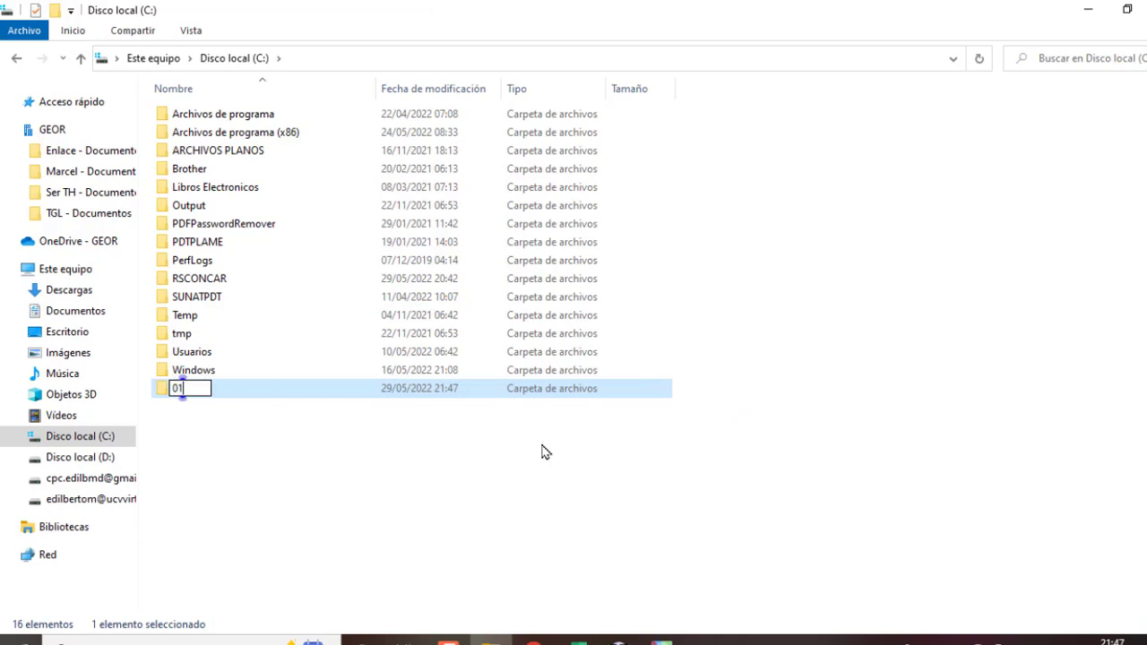
key("Return")
key("Return")
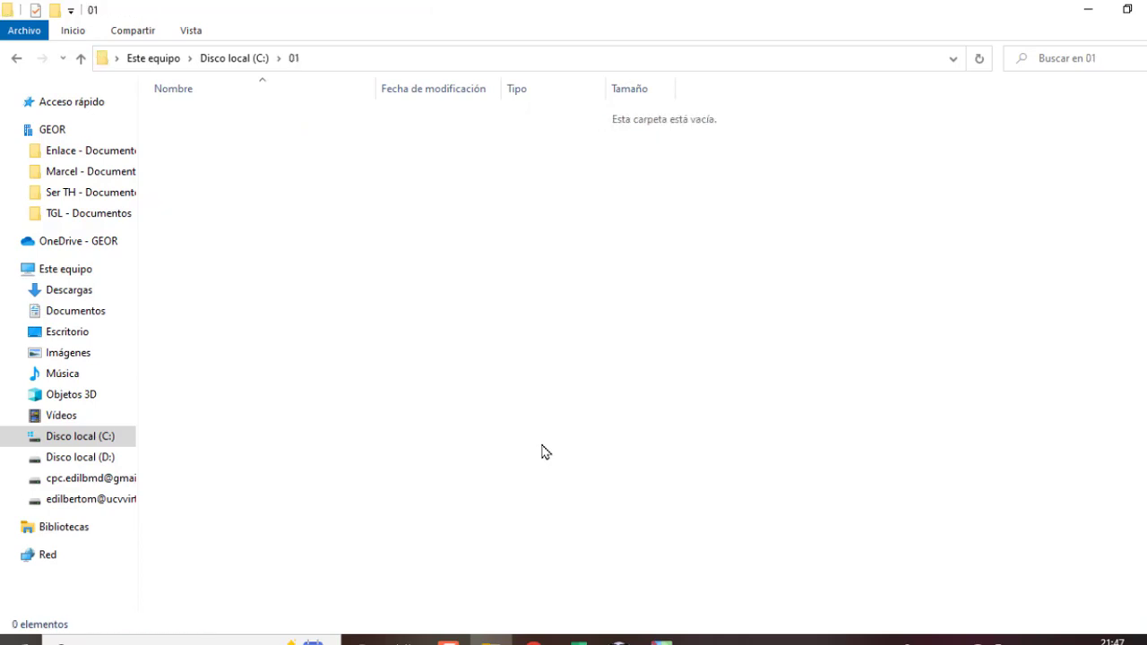
key("ctrl+v")
Open the Carga de Comprobante desde Excel tool from the utilities menu.
left_click(421, 316)
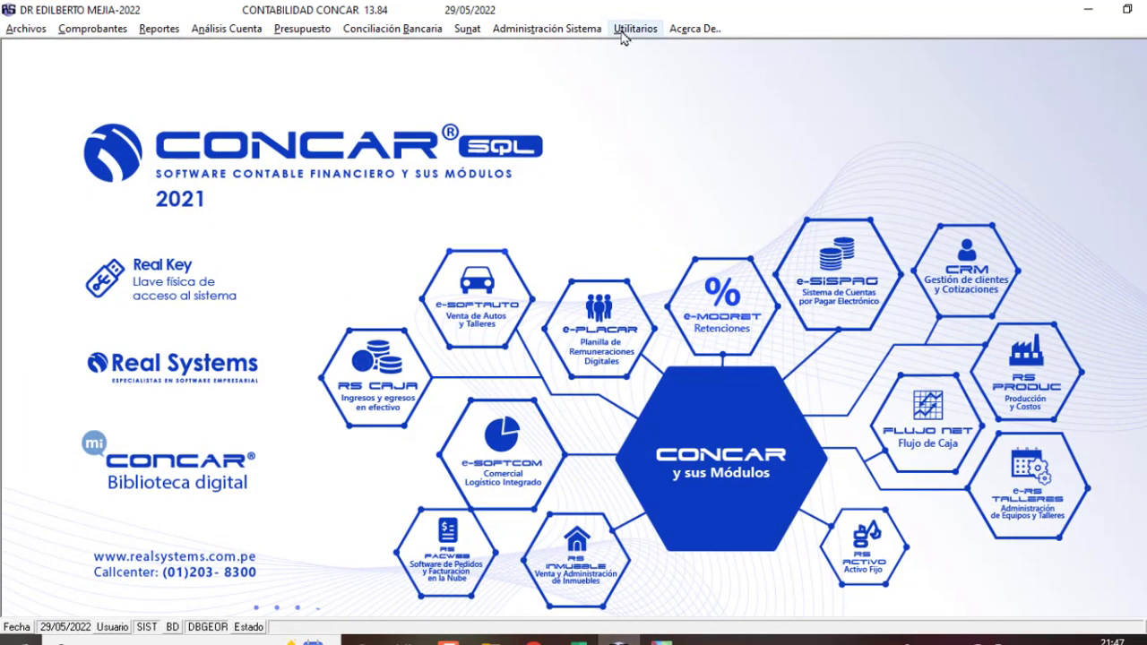
left_click(632, 29)
mouse_move(688, 53)
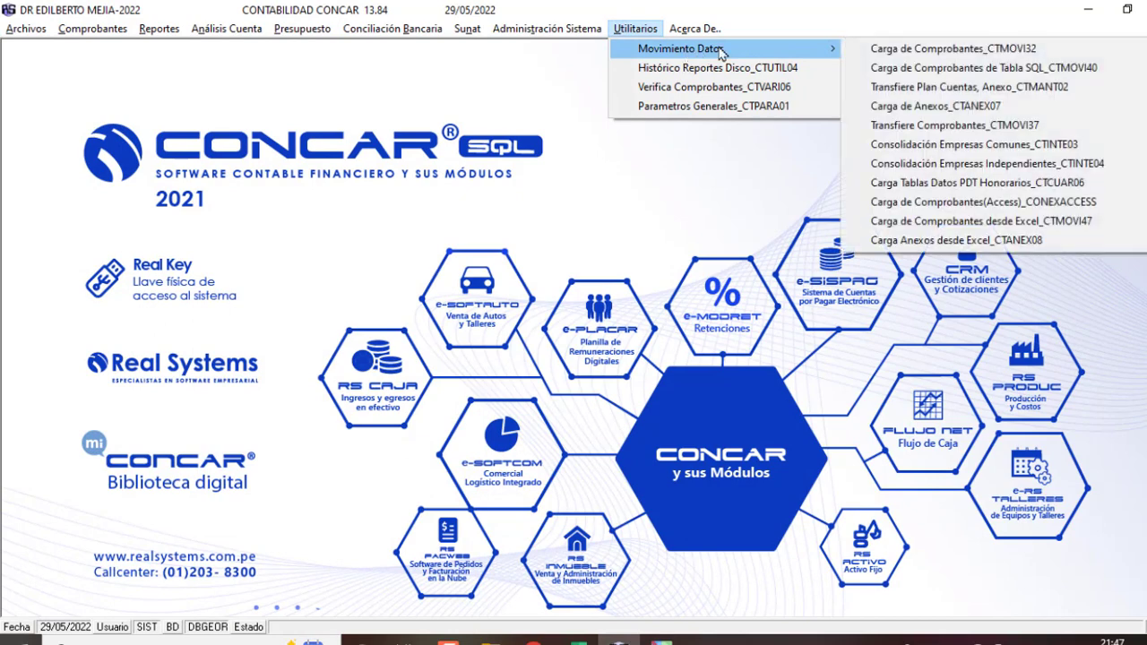
left_click(983, 224)
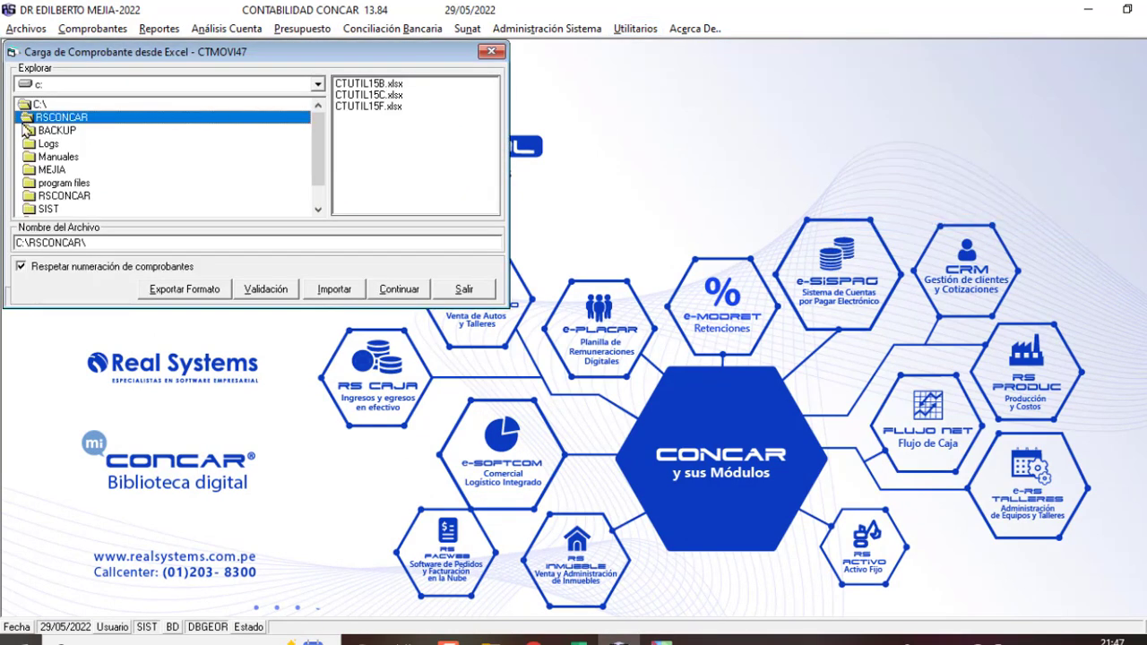
Choose C:\01\Formato Concar.xlsx and validate it: 10 valid vouchers, 0 inconsistencies.
double_click(40, 105)
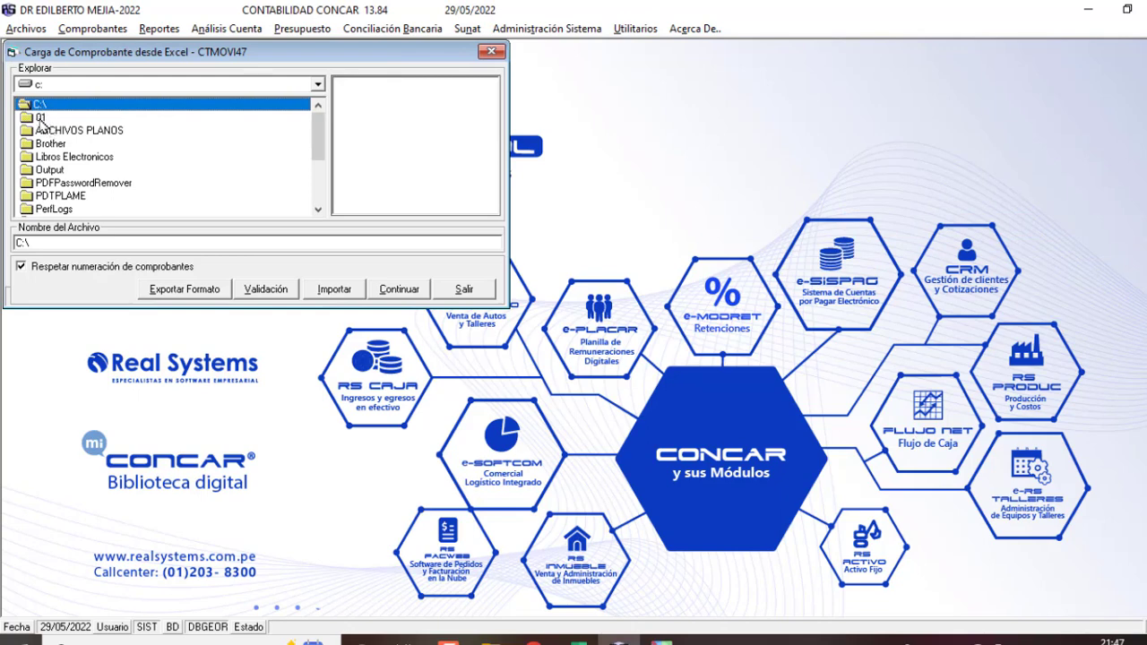
left_click(39, 119)
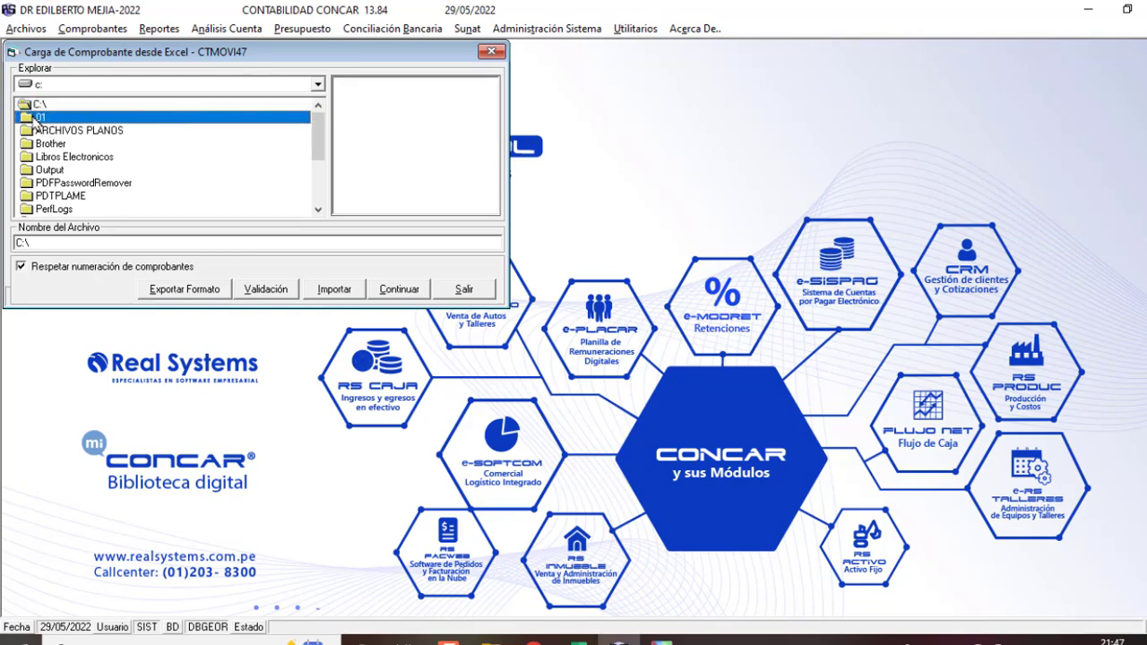
double_click(39, 118)
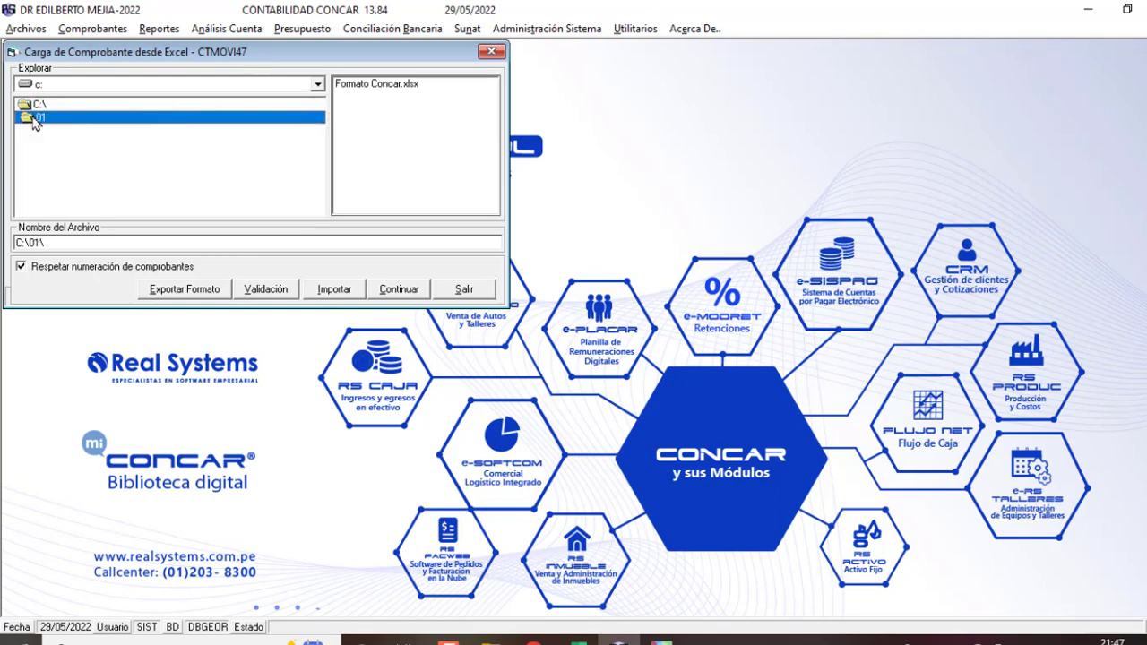
left_click(391, 83)
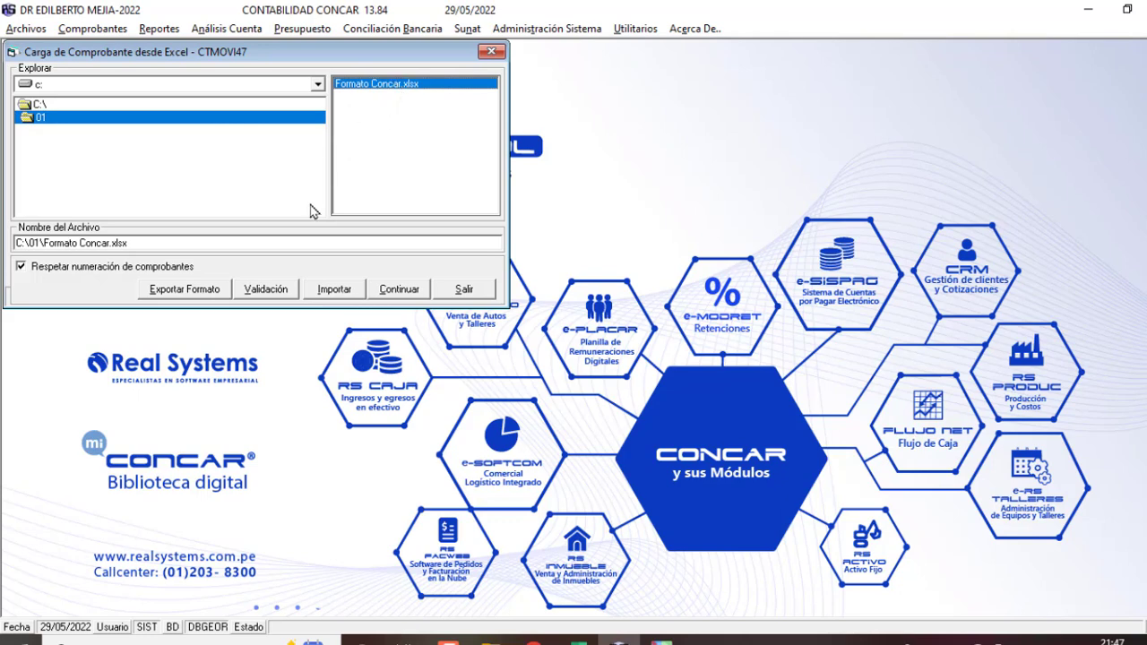
left_click(280, 296)
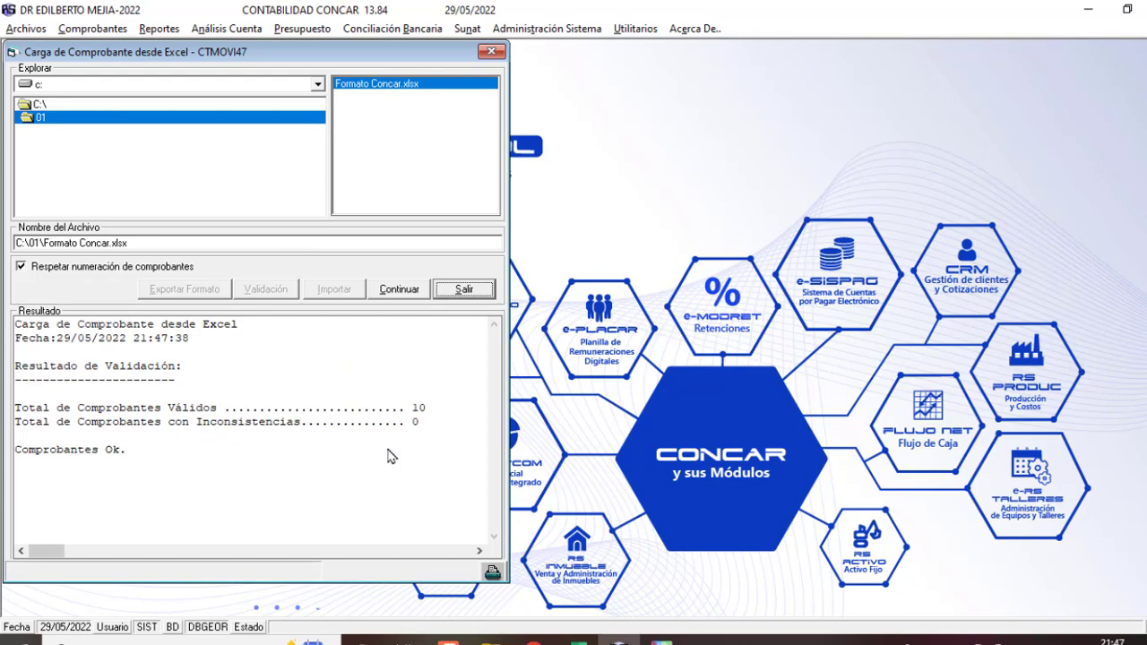
mouse_move(578, 638)
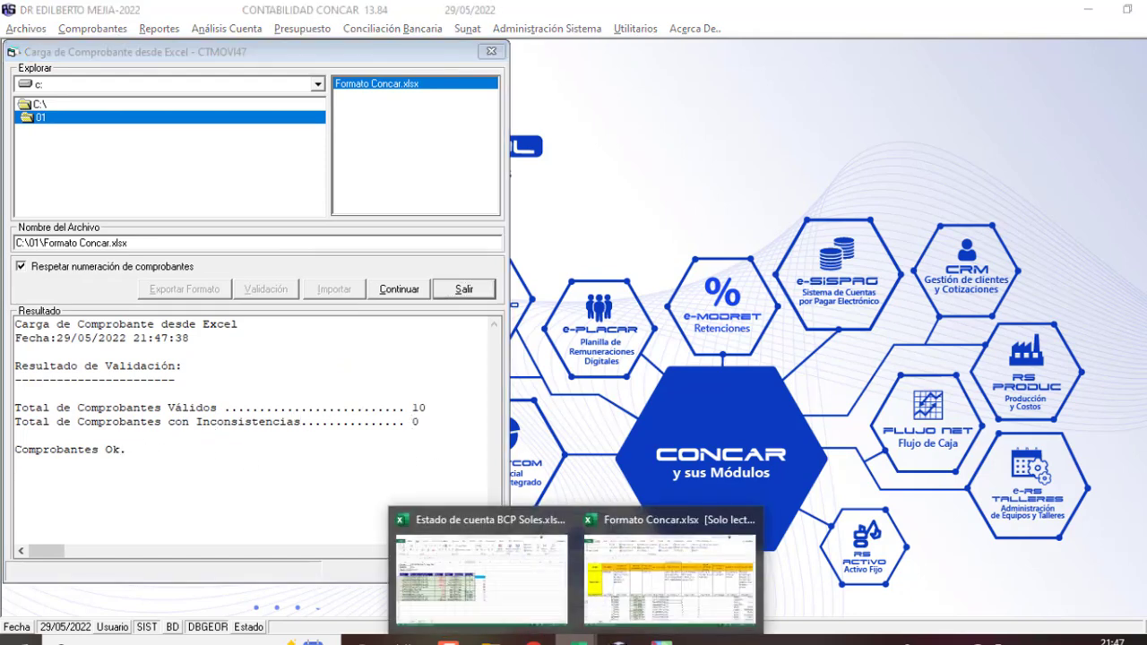
left_click(505, 594)
left_click_drag(49, 294, 79, 443)
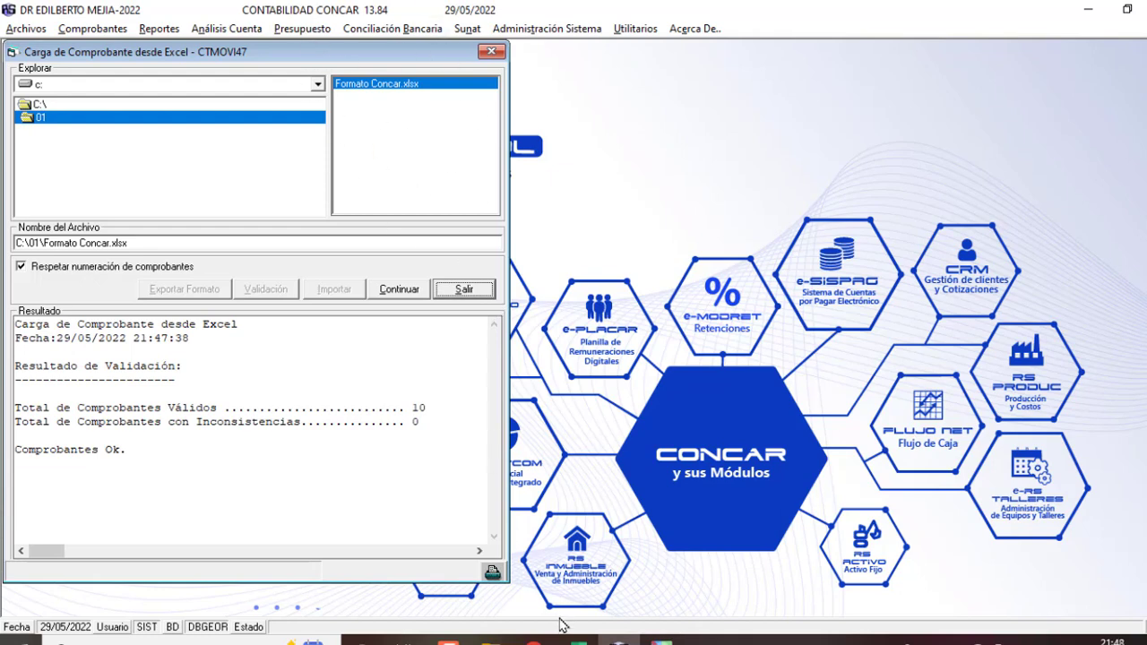
mouse_move(576, 639)
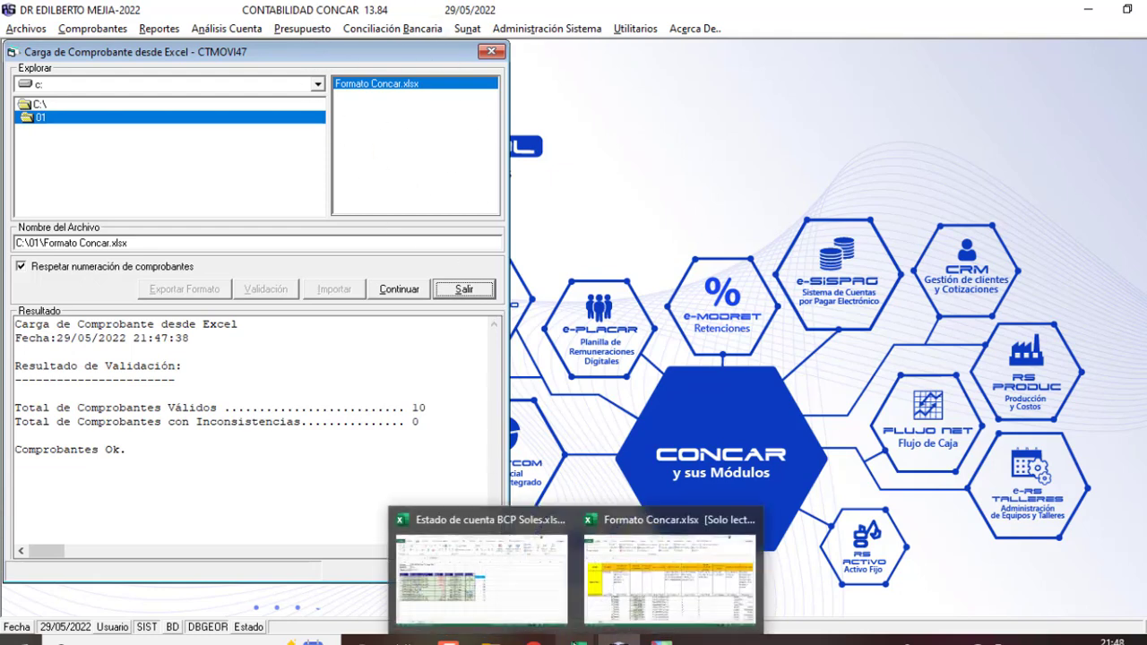
left_click(644, 578)
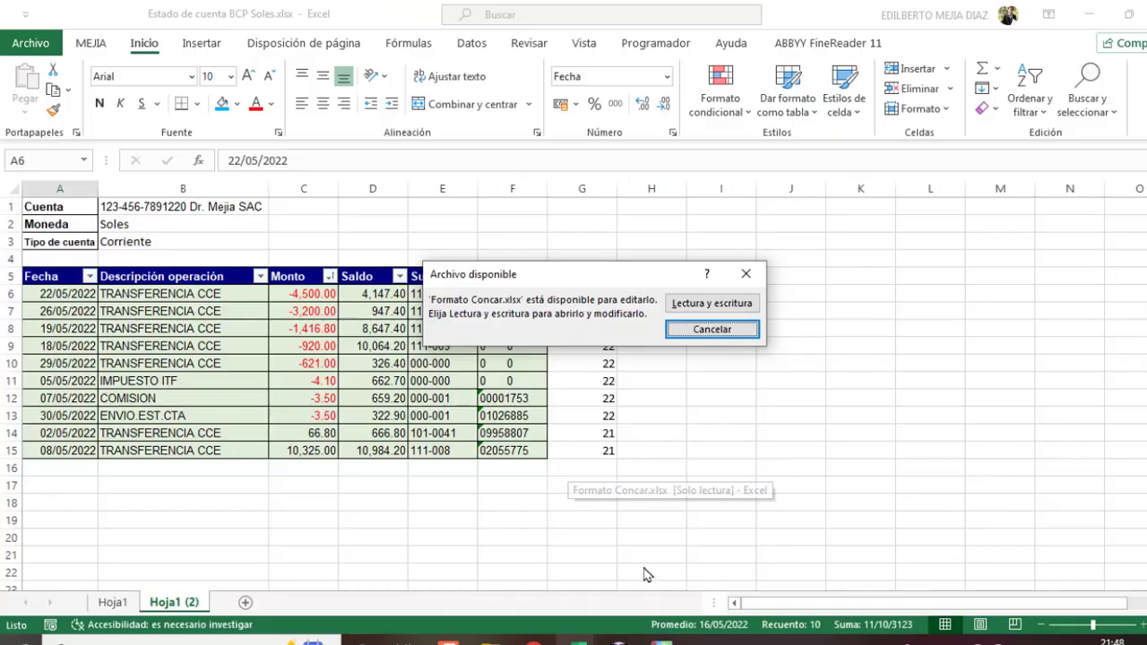
left_click(713, 330)
left_click(829, 267)
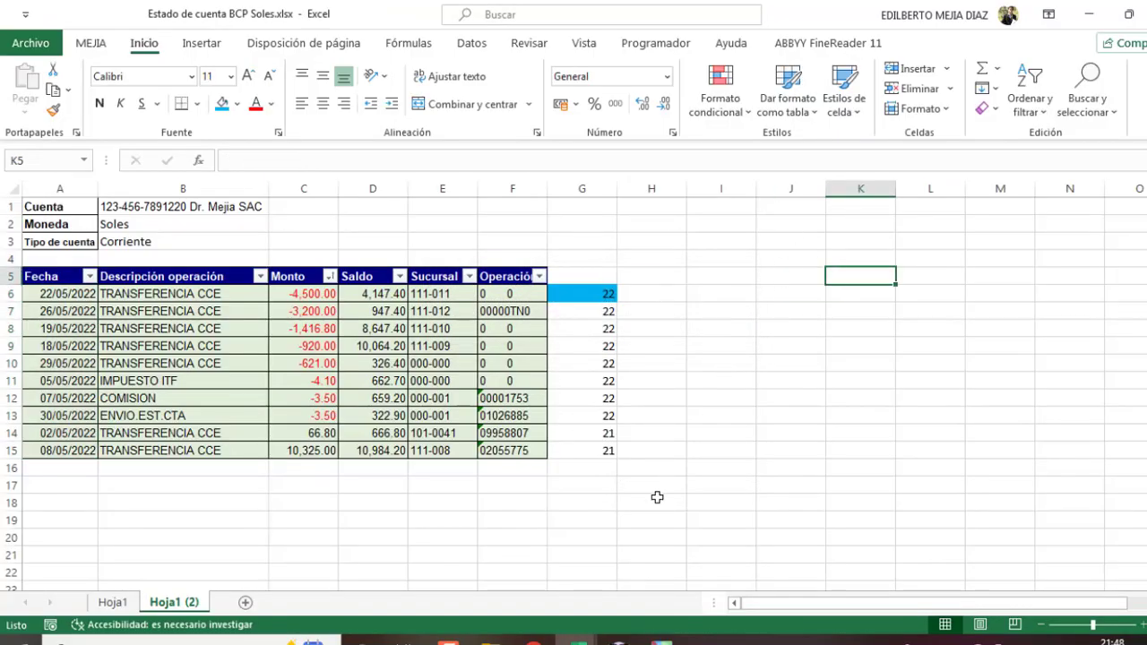
left_click(1087, 15)
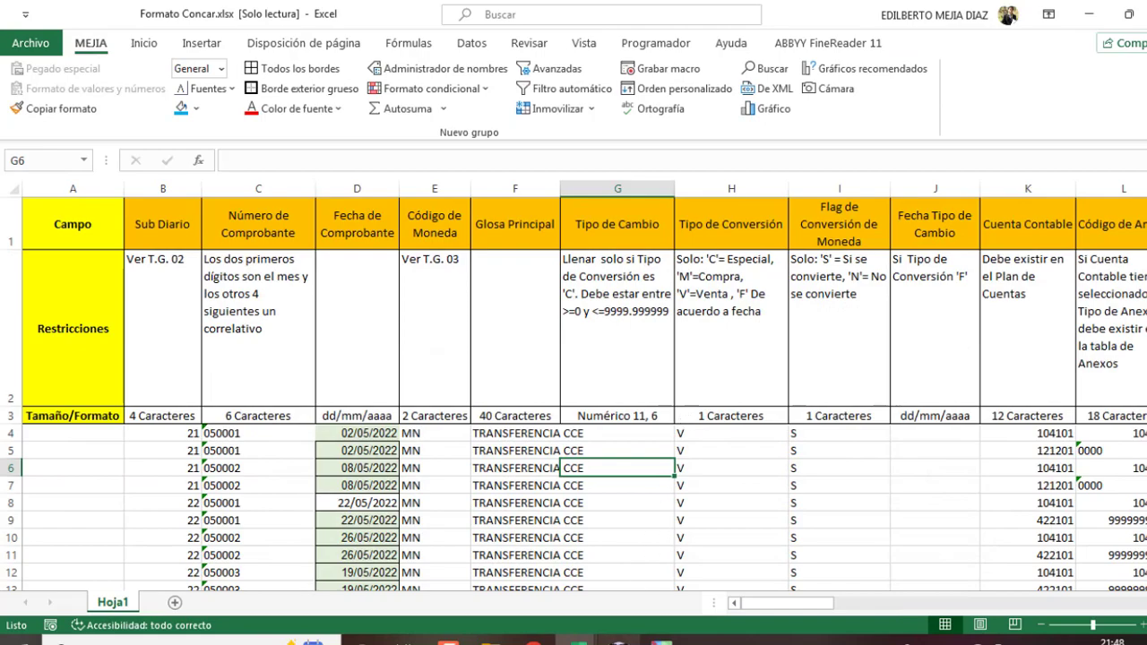
left_click(1088, 14)
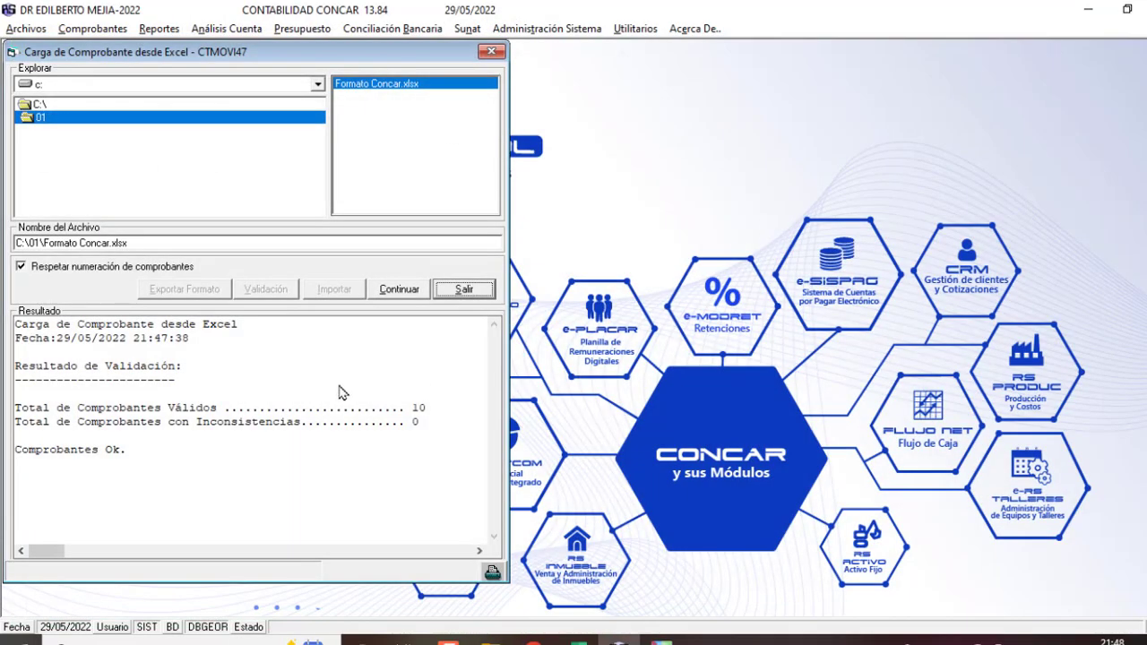
Continue, import the 10 vouchers from Formato Concar.xlsx, close the workbook, then exit the load window.
left_click(400, 301)
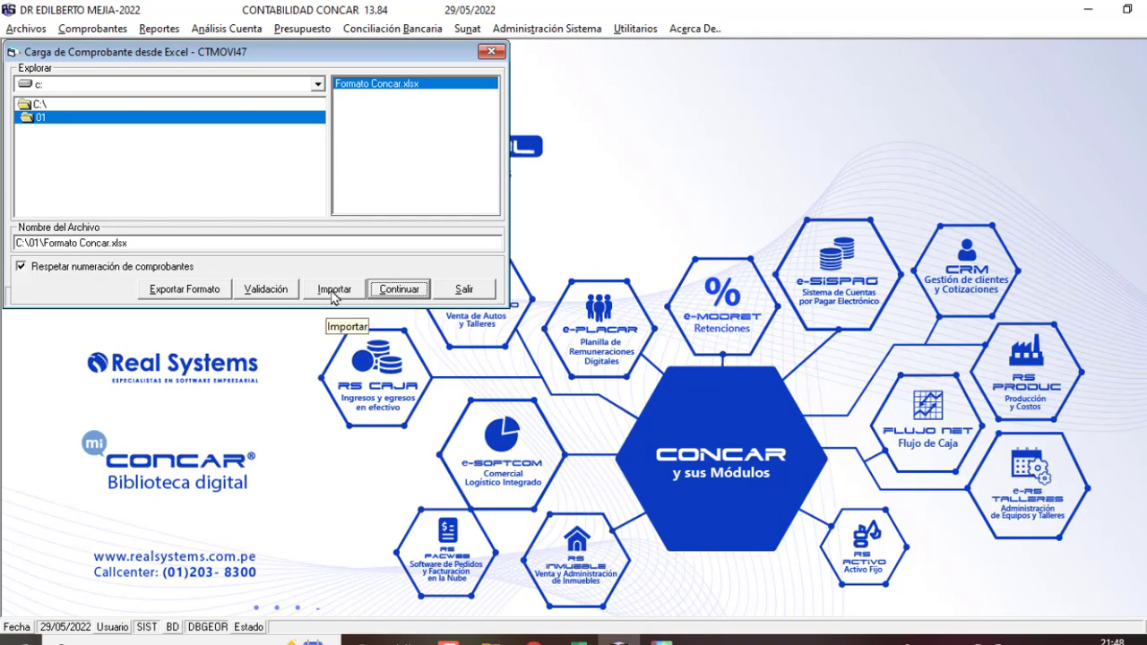
left_click(401, 85)
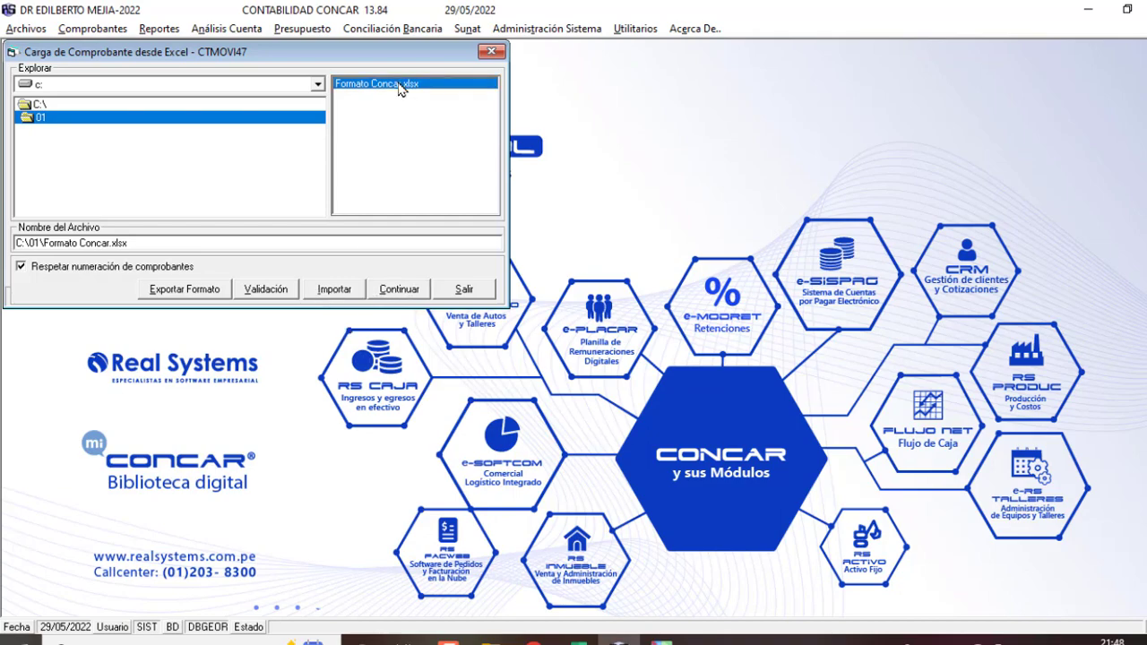
left_click(338, 294)
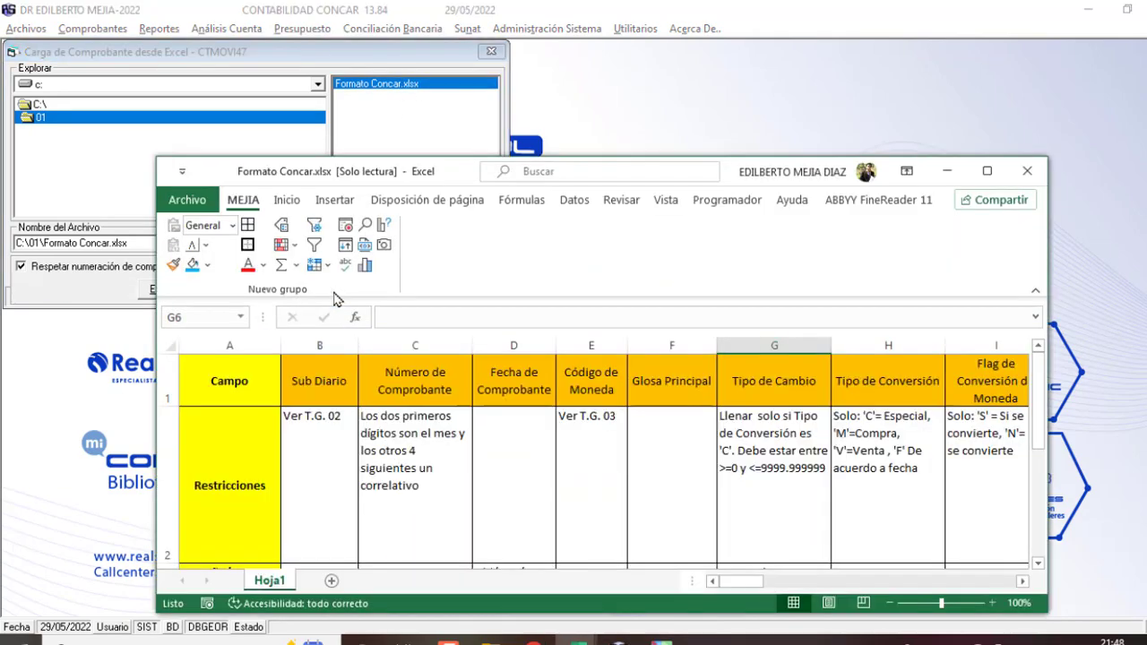
left_click(1027, 177)
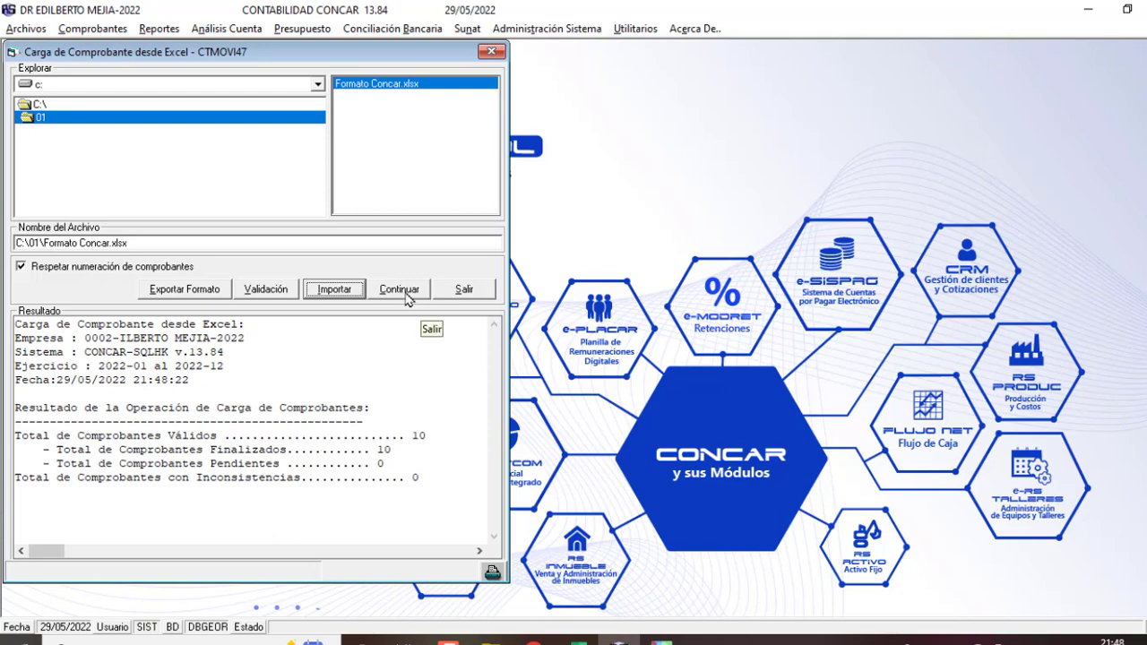
left_click(466, 291)
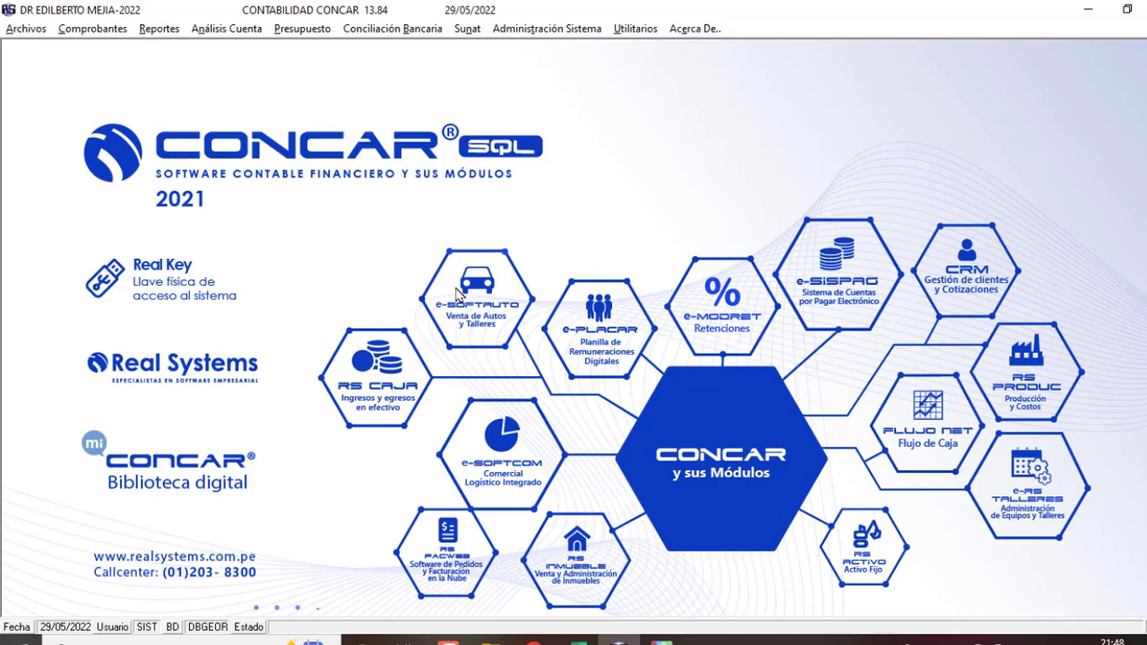
Query month 05 voucher status and inspect the subdiario 21 vouchers of 66.8 and 10325.
left_click(96, 34)
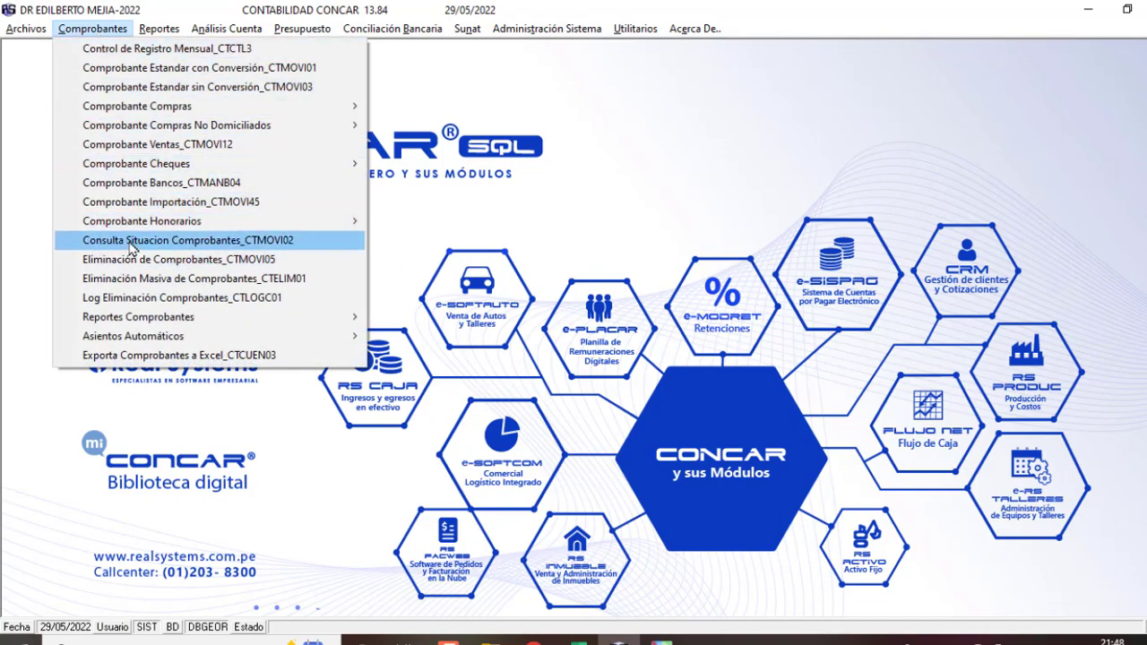
left_click(131, 242)
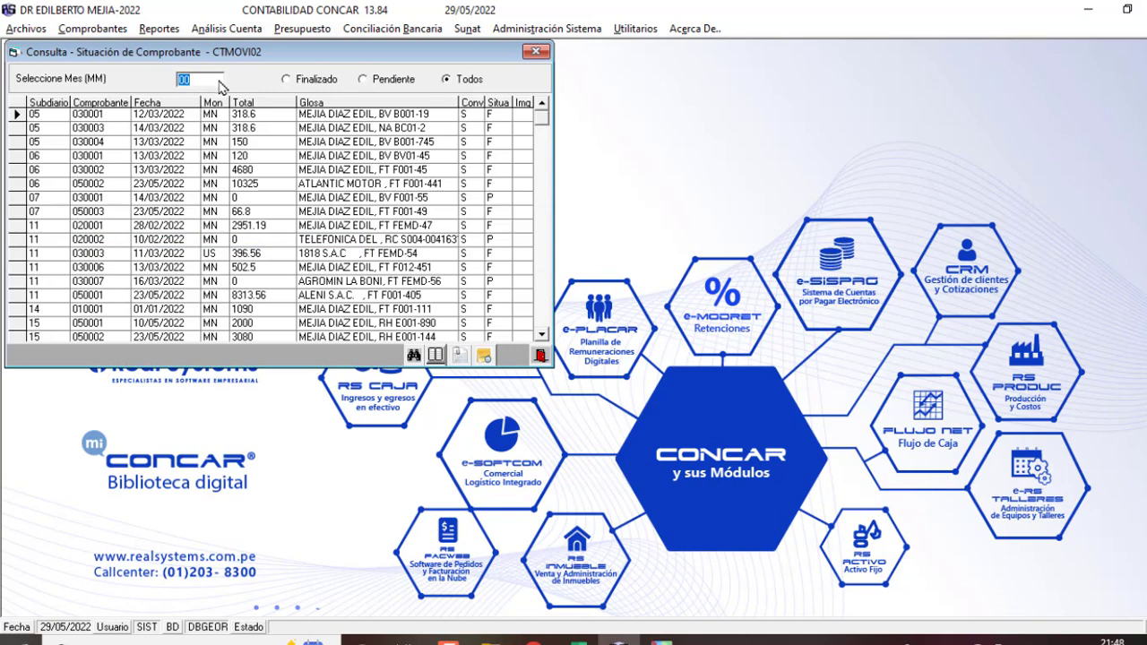
type("05")
key("Return")
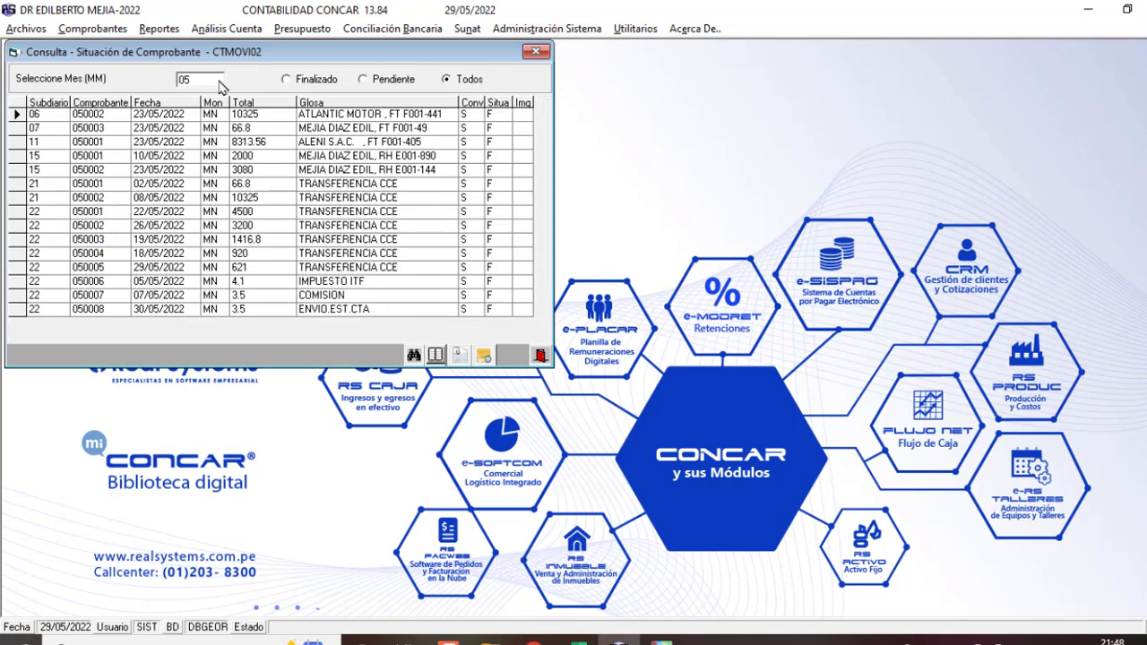
left_click(42, 184)
left_click(45, 197)
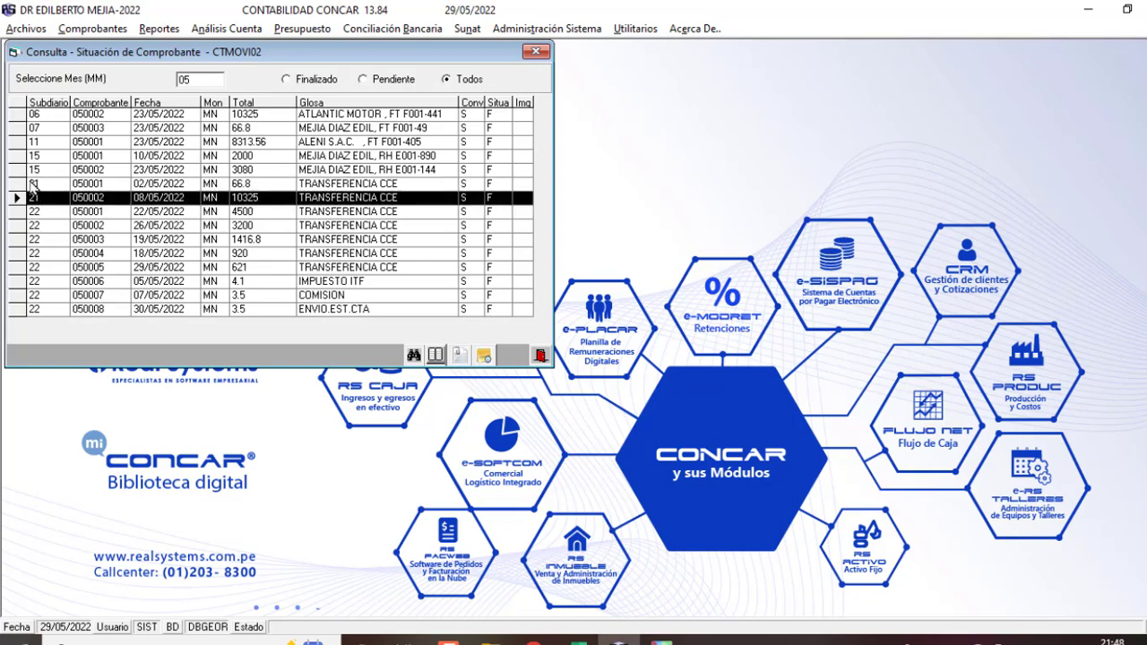
left_click(44, 185)
left_click(49, 198)
Match amounts 66.8 and 10,325.00 against the statement, then check subdiario 22 vouchers 4500 and 3.5.
left_click(578, 642)
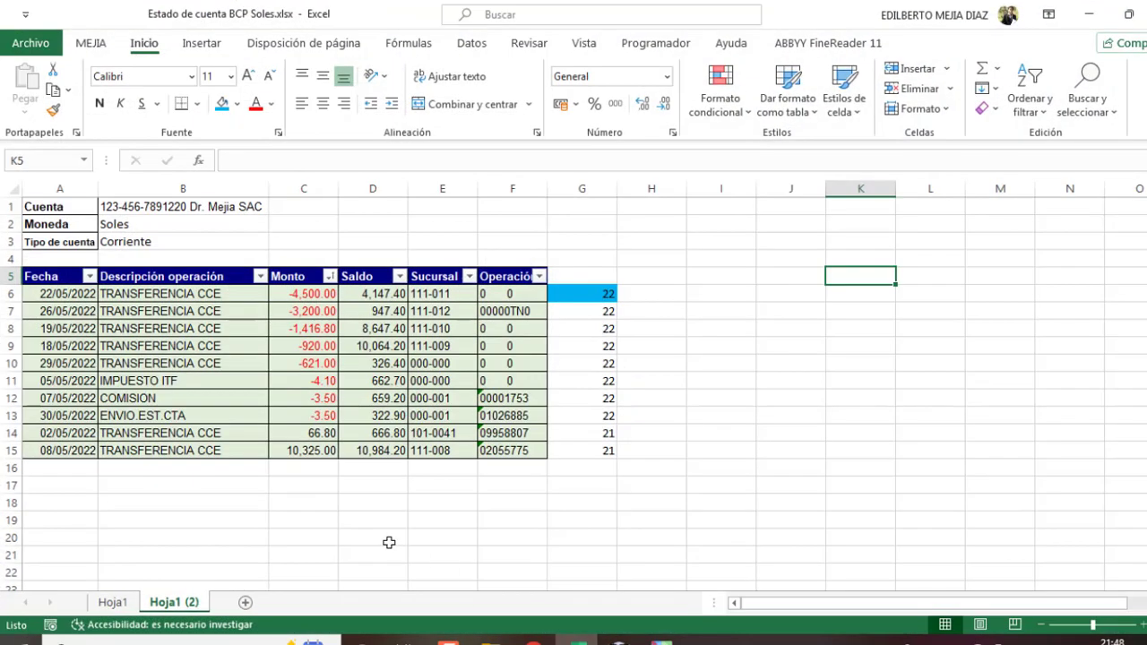
left_click(211, 511)
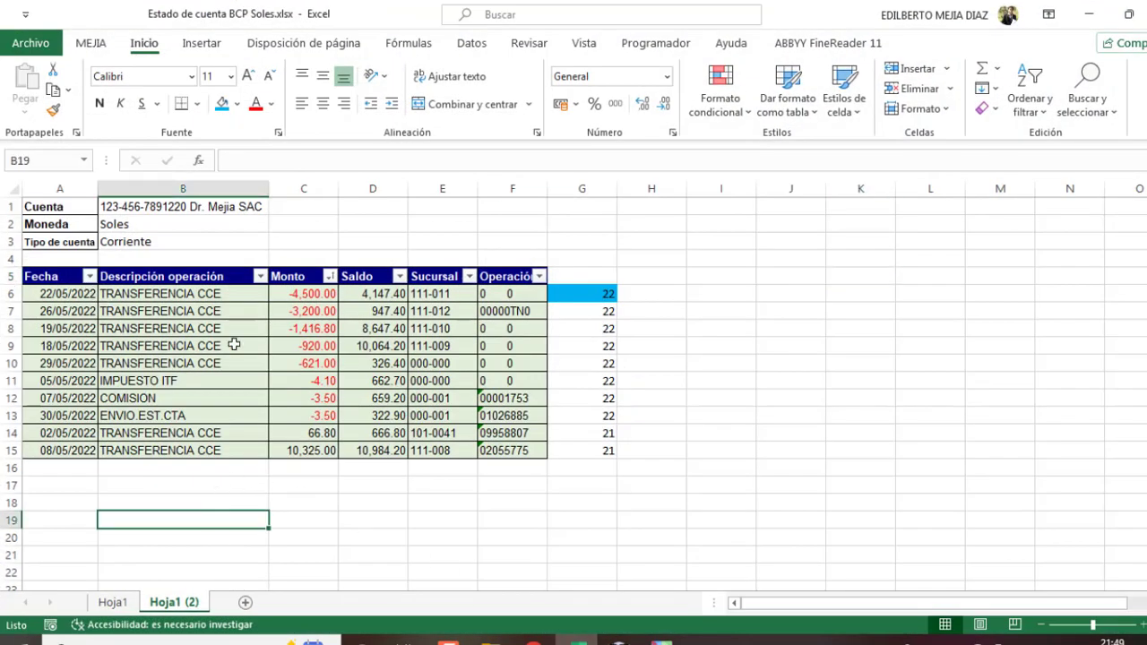
left_click(325, 436)
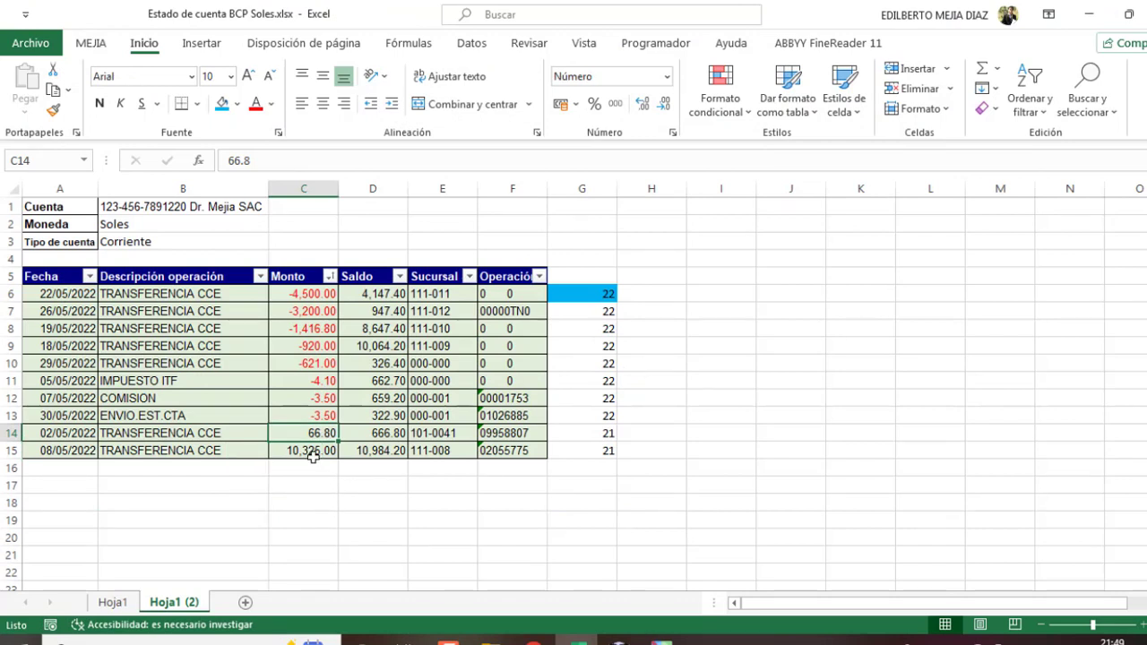
left_click(312, 451)
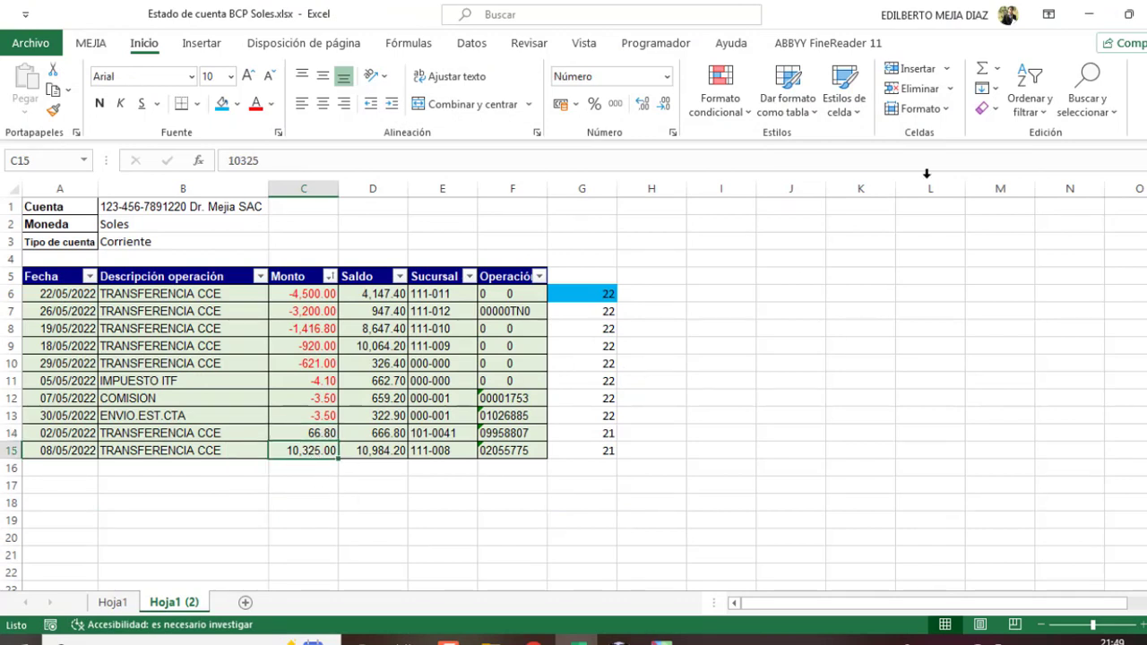
left_click(1088, 13)
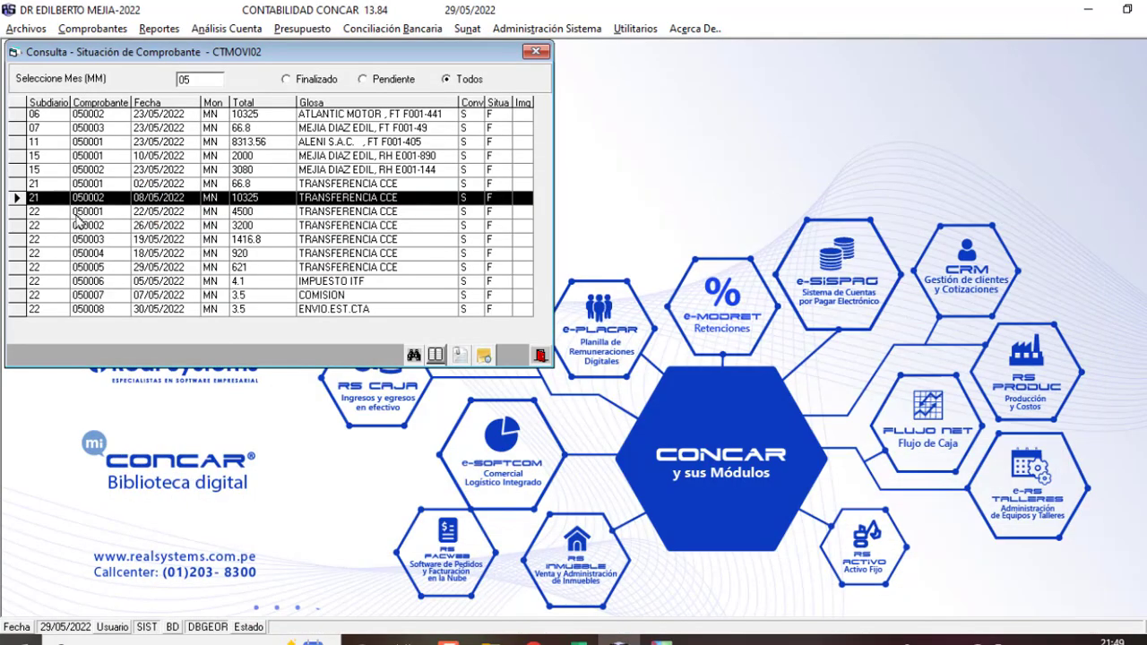
left_click(87, 214)
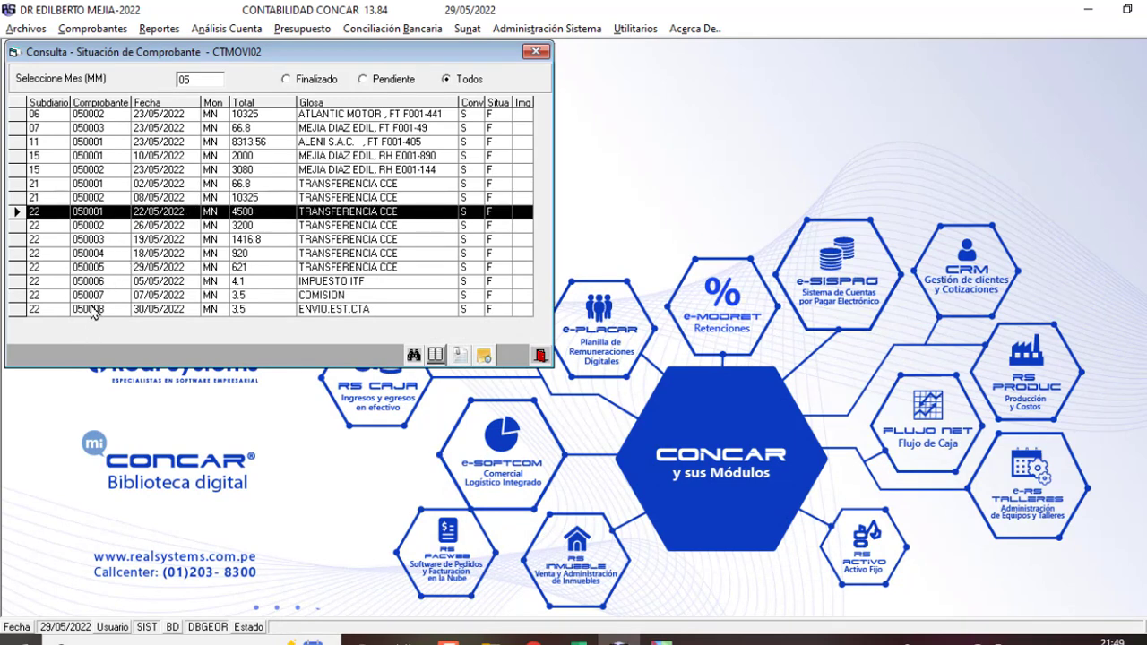
left_click(45, 296)
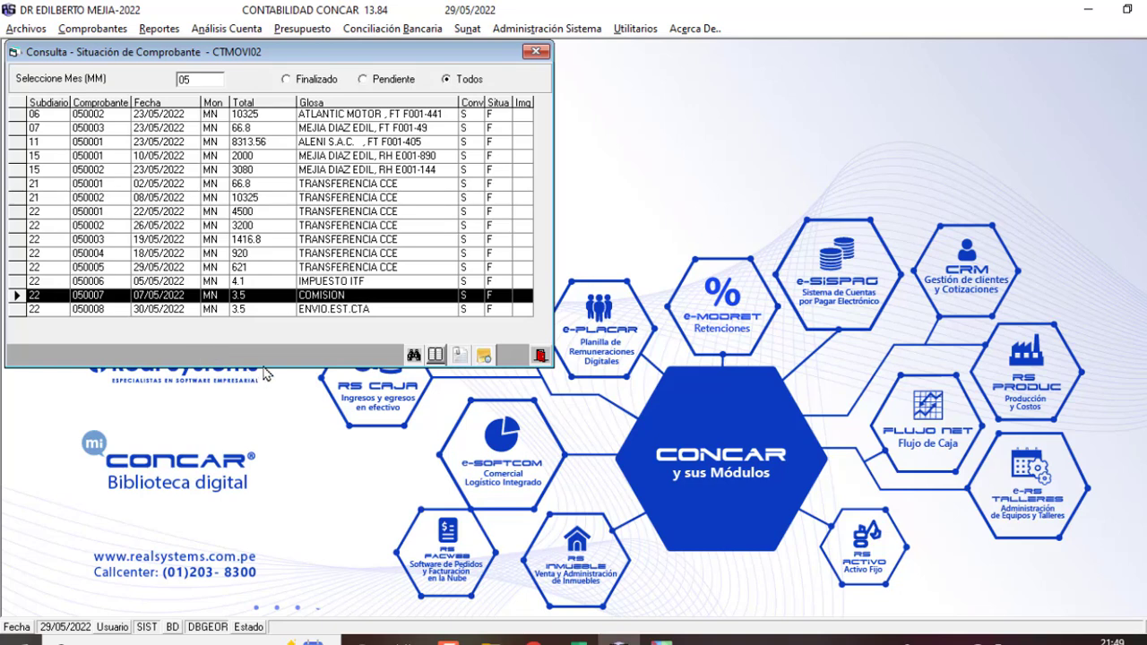